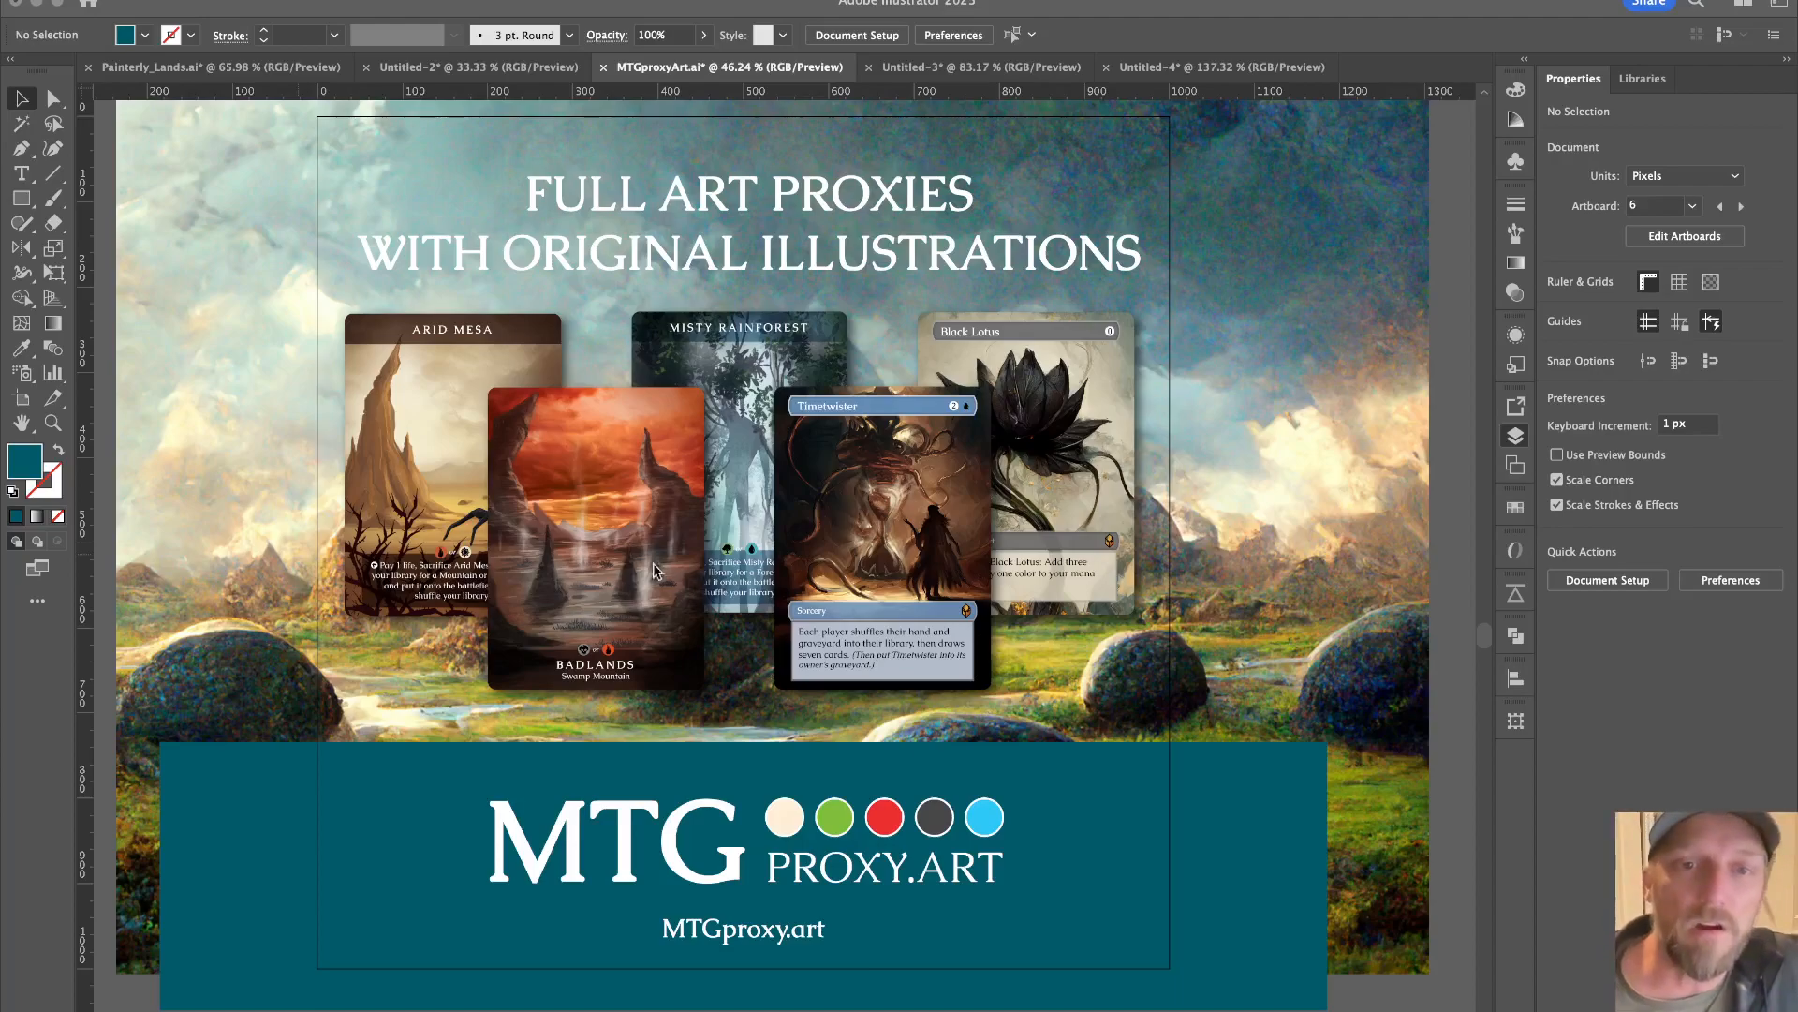
Show the layer list and create a 63 × 88 mm portrait document with two artboards in RGB color at 300 ppi.
{"action": "key", "text": "F7"}
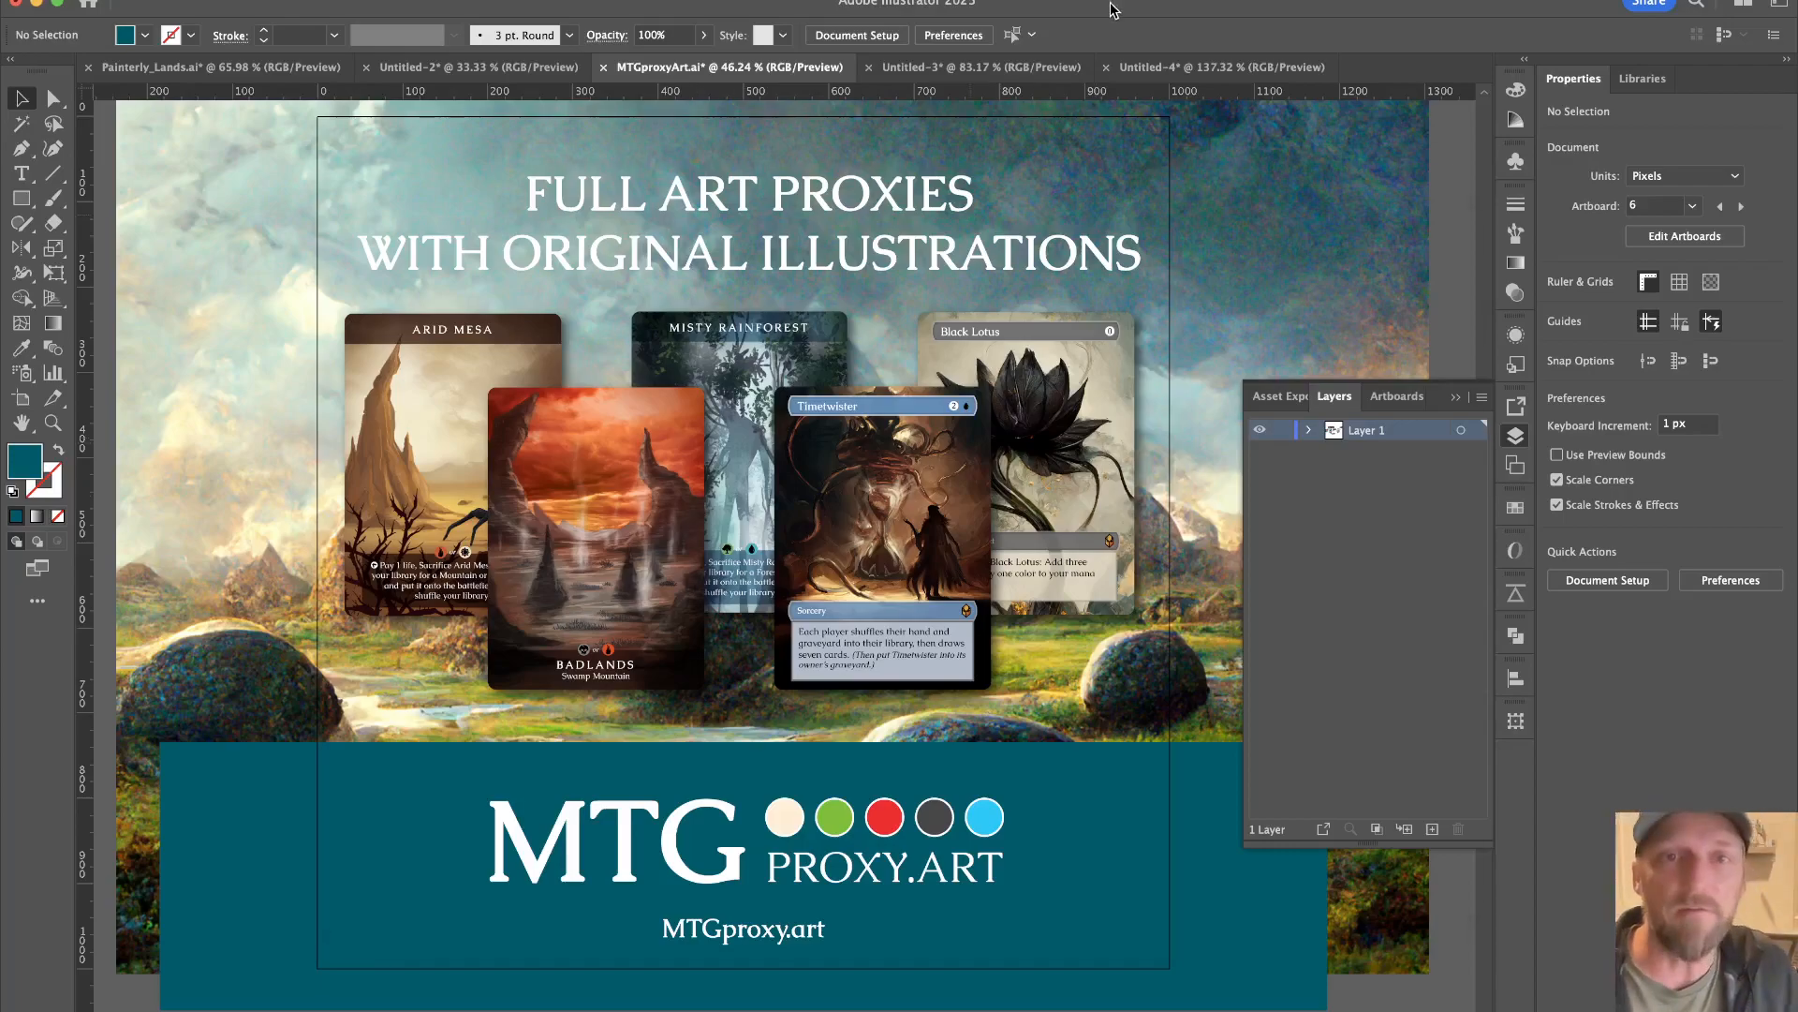
{"action": "key", "text": "super+n"}
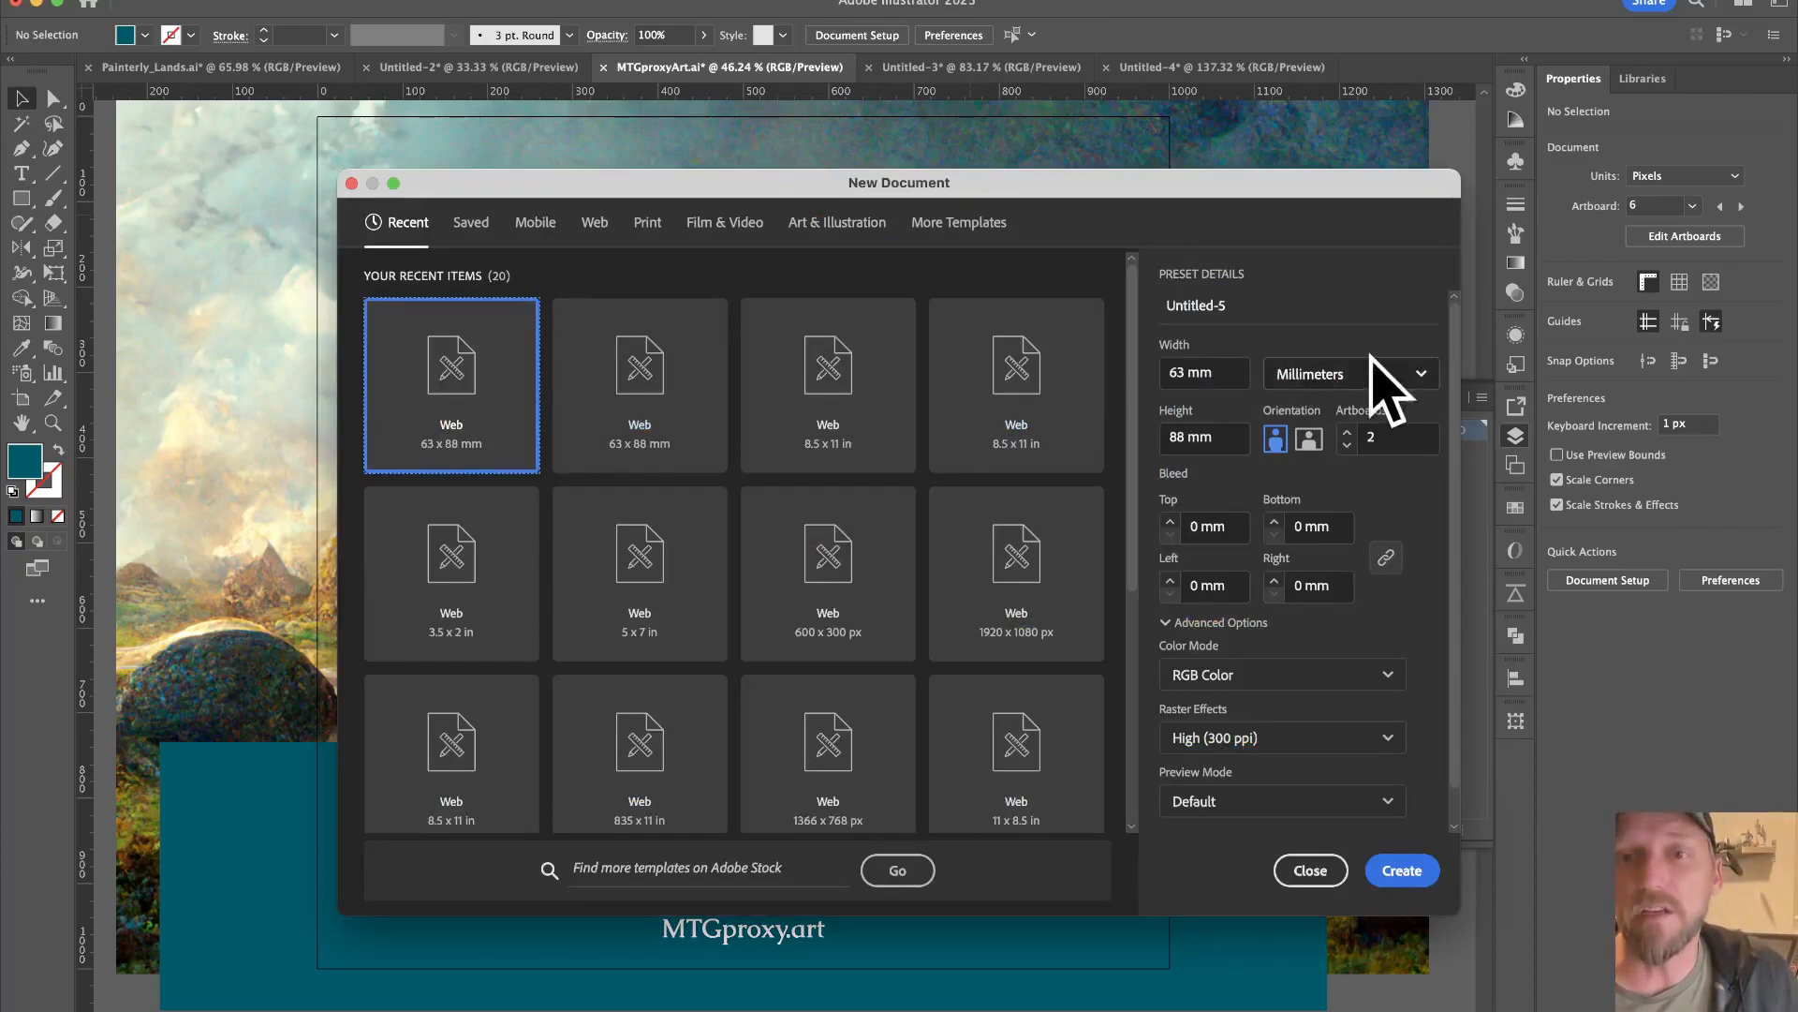
{"action": "left_click", "coordinate": [1402, 871]}
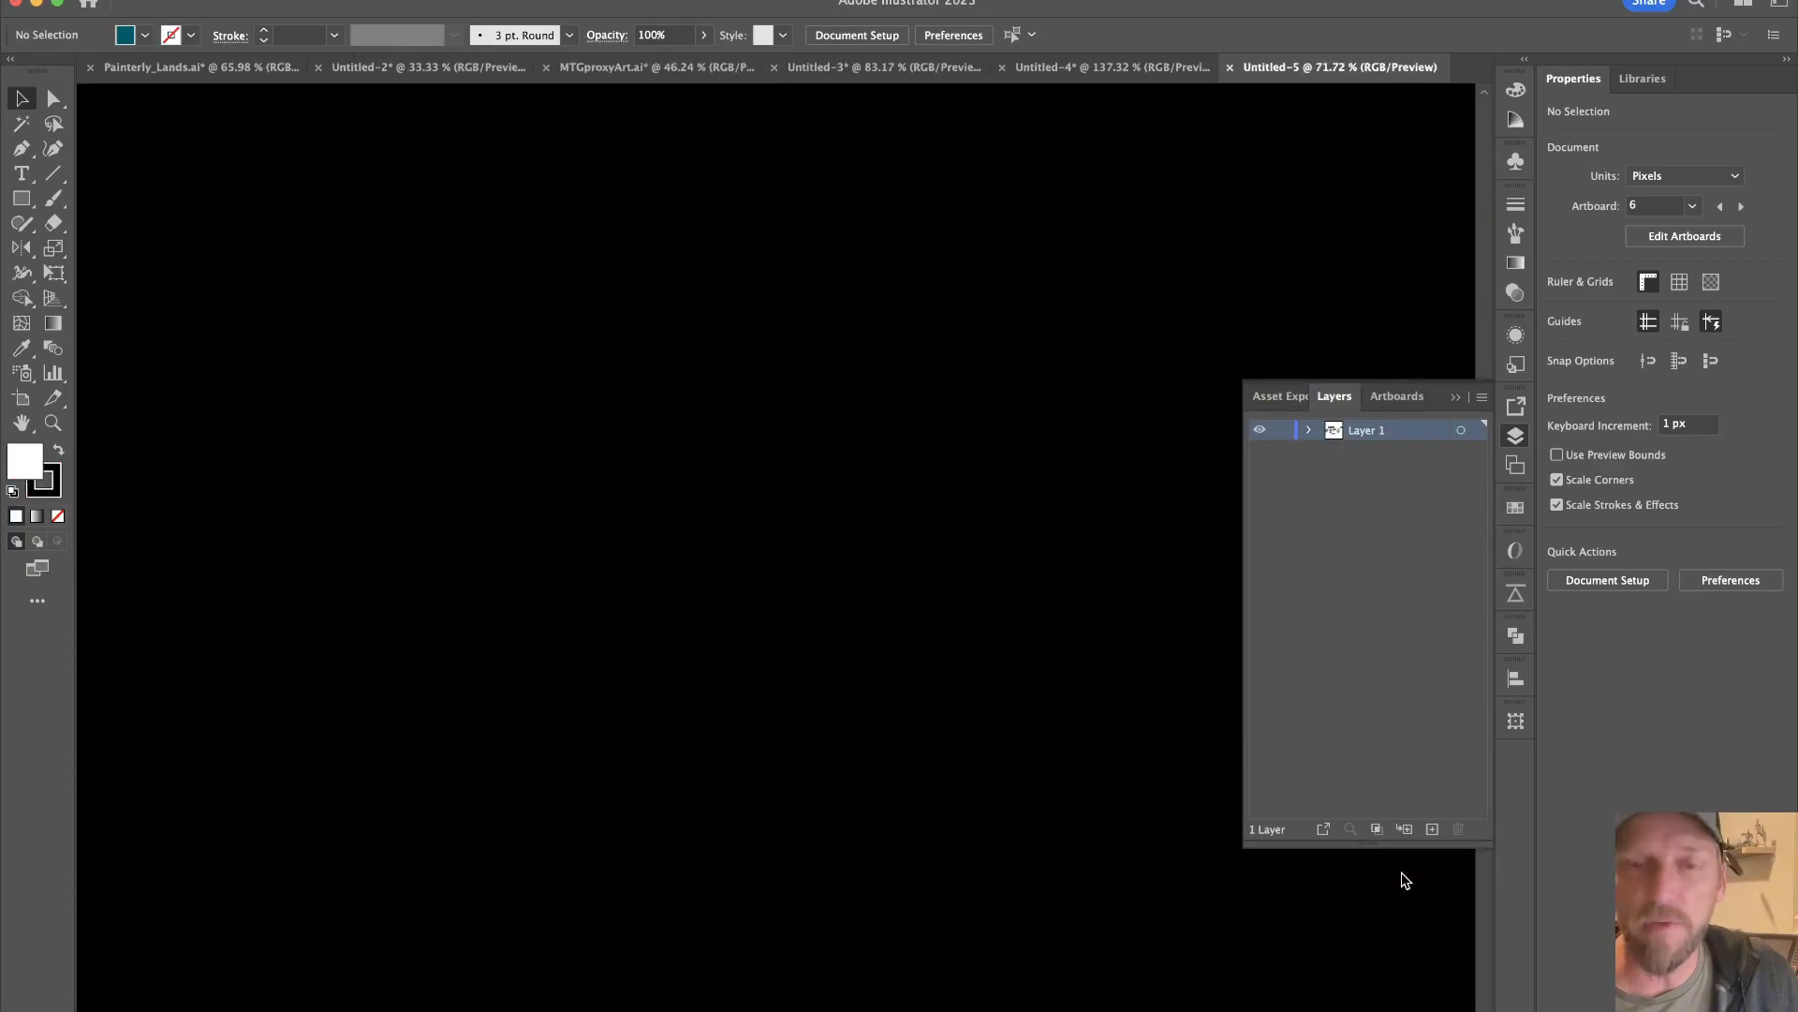
{"action": "left_click_drag", "start_coordinate": [598, 406], "coordinate": [760, 402]}
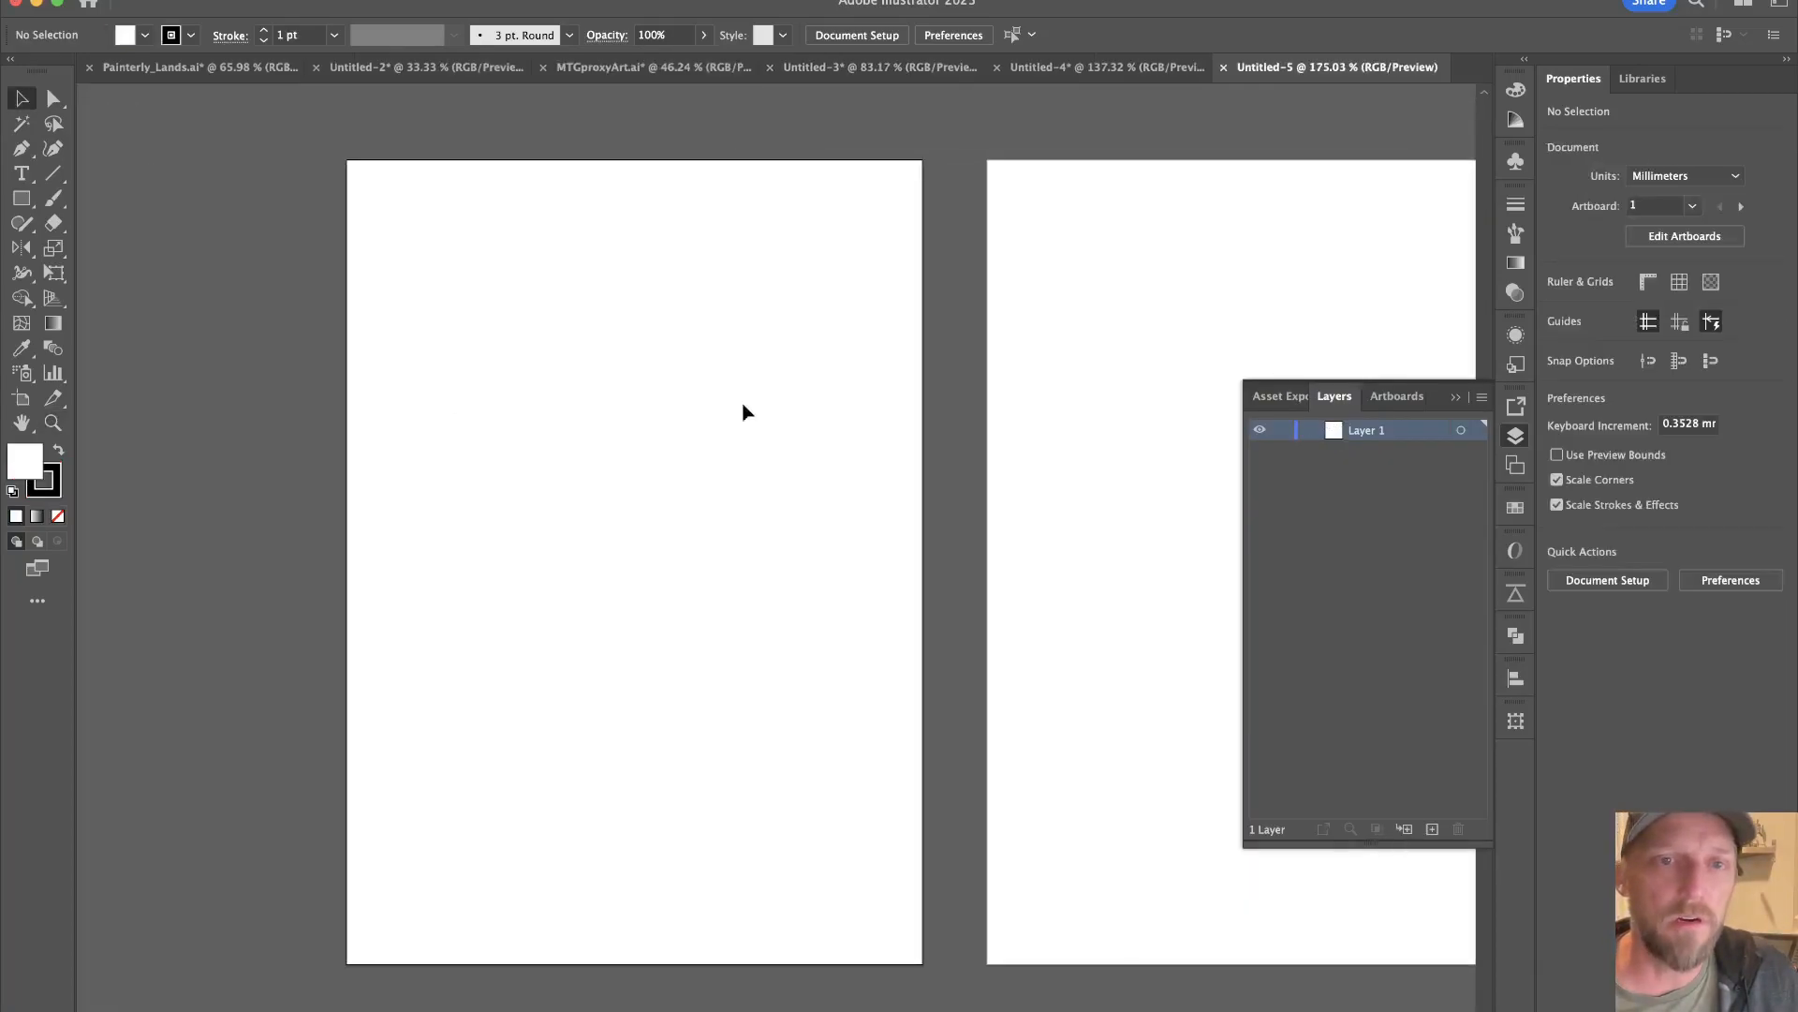
Draw a 63 × 88 mm rectangle and align it to the edges of the first artboard.
{"action": "key", "text": "m"}
{"action": "left_click", "coordinate": [590, 394]}
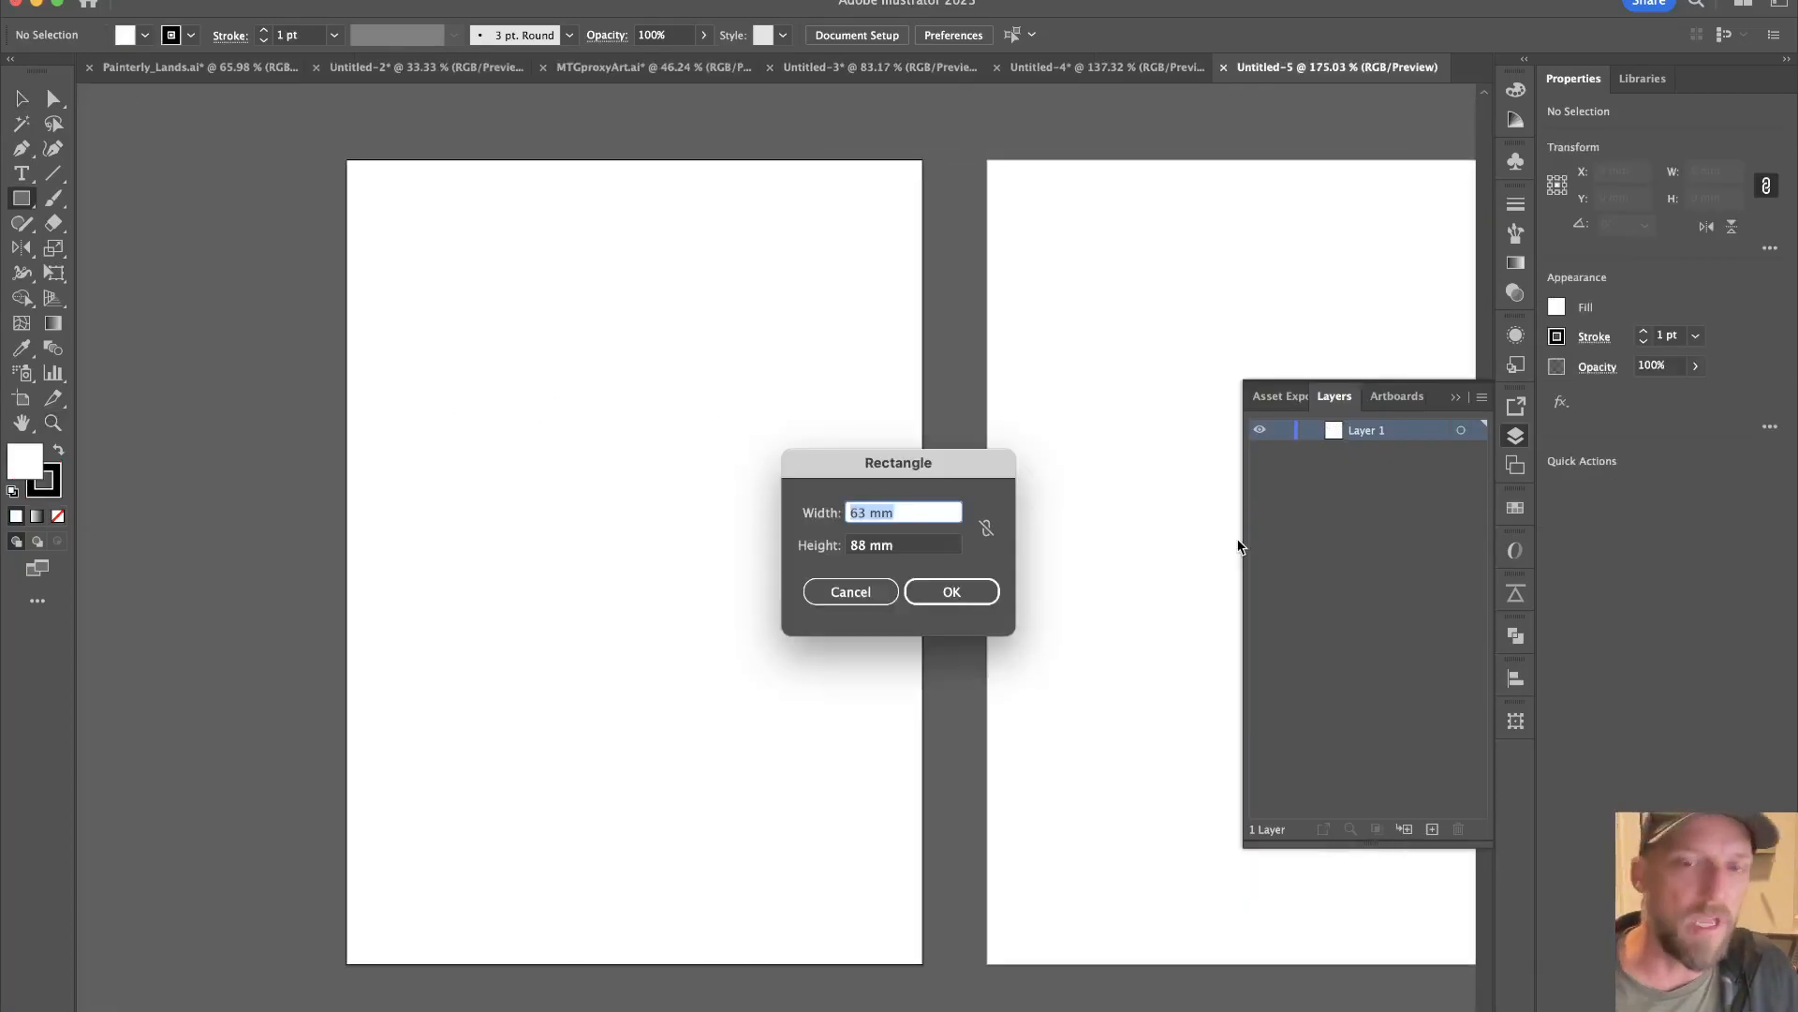
{"action": "left_click", "coordinate": [952, 592]}
{"action": "key", "text": "v"}
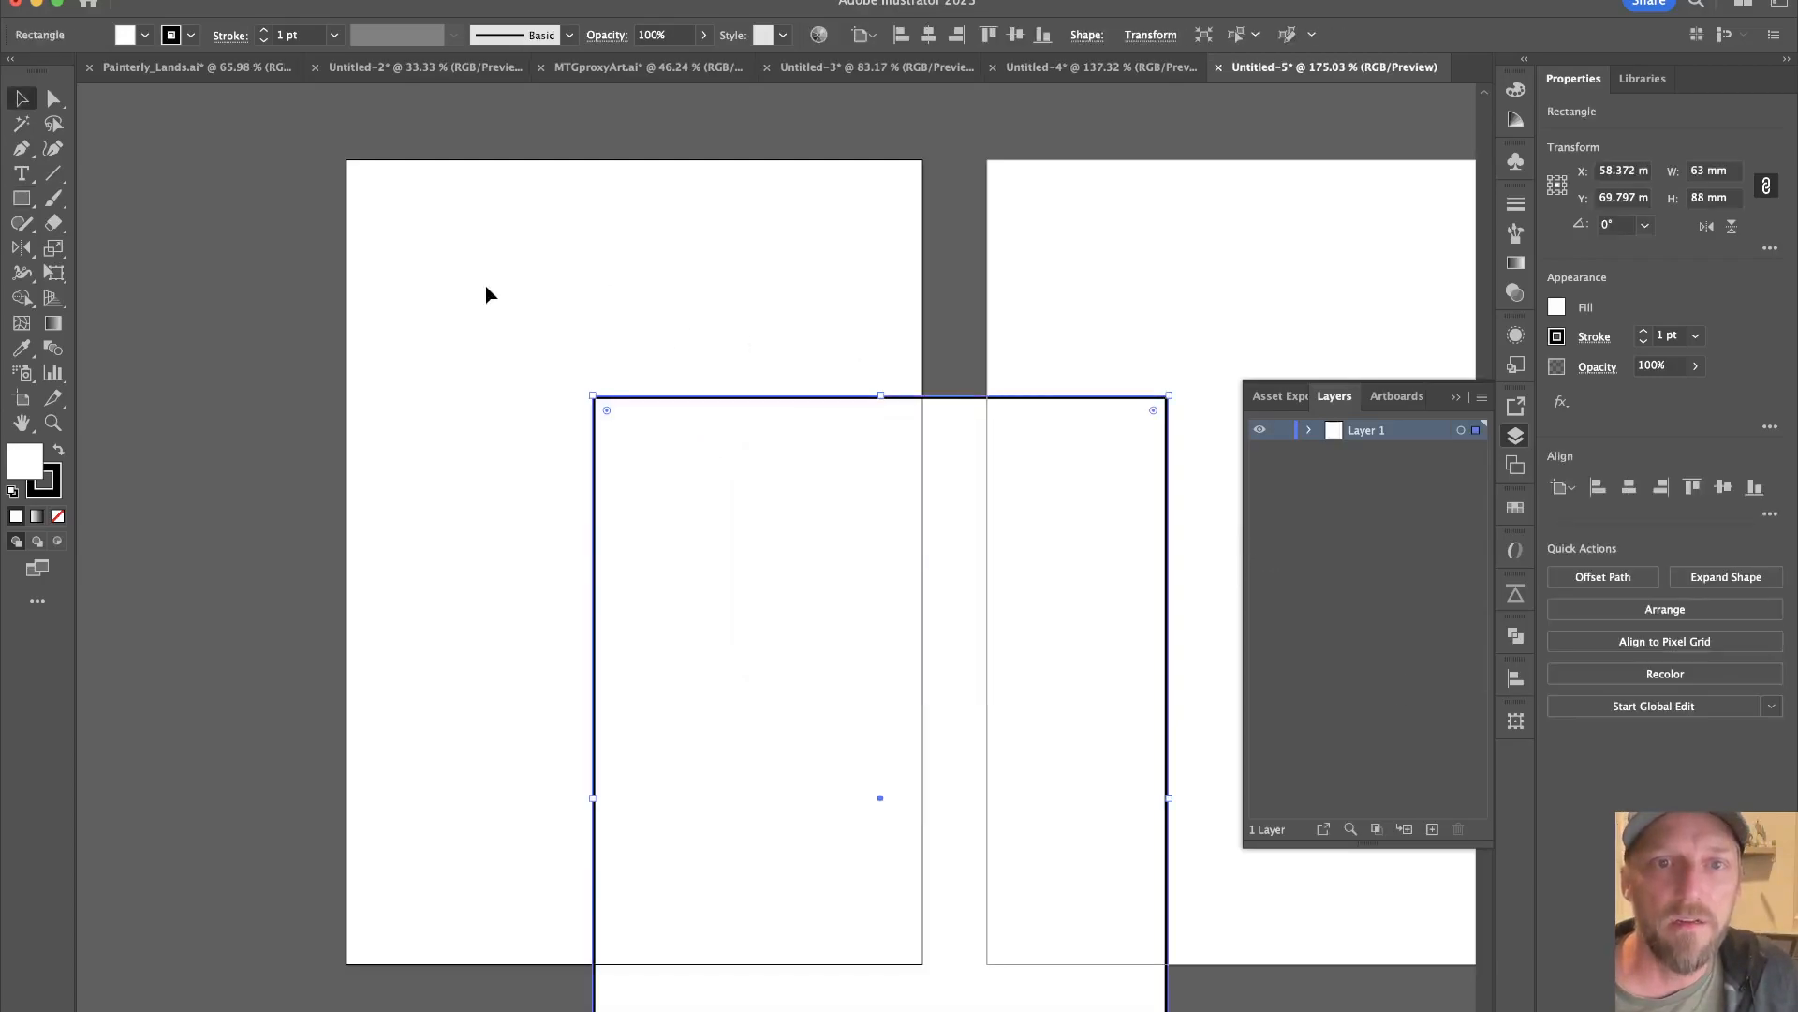
{"action": "left_click", "coordinate": [901, 35]}
{"action": "left_click", "coordinate": [987, 34]}
Round the rectangle's corners to a radius of about 3.7 mm and remove its fill, leaving the 1 pt outline.
{"action": "left_click", "coordinate": [436, 143]}
{"action": "left_click_drag", "start_coordinate": [363, 182], "coordinate": [413, 228]}
{"action": "left_click_drag", "start_coordinate": [360, 175], "coordinate": [384, 186]}
{"action": "key", "text": "slash"}
Move the card outline to a new layer above, lock that layer and make Layer 1 the active one.
{"action": "left_click", "coordinate": [1433, 829]}
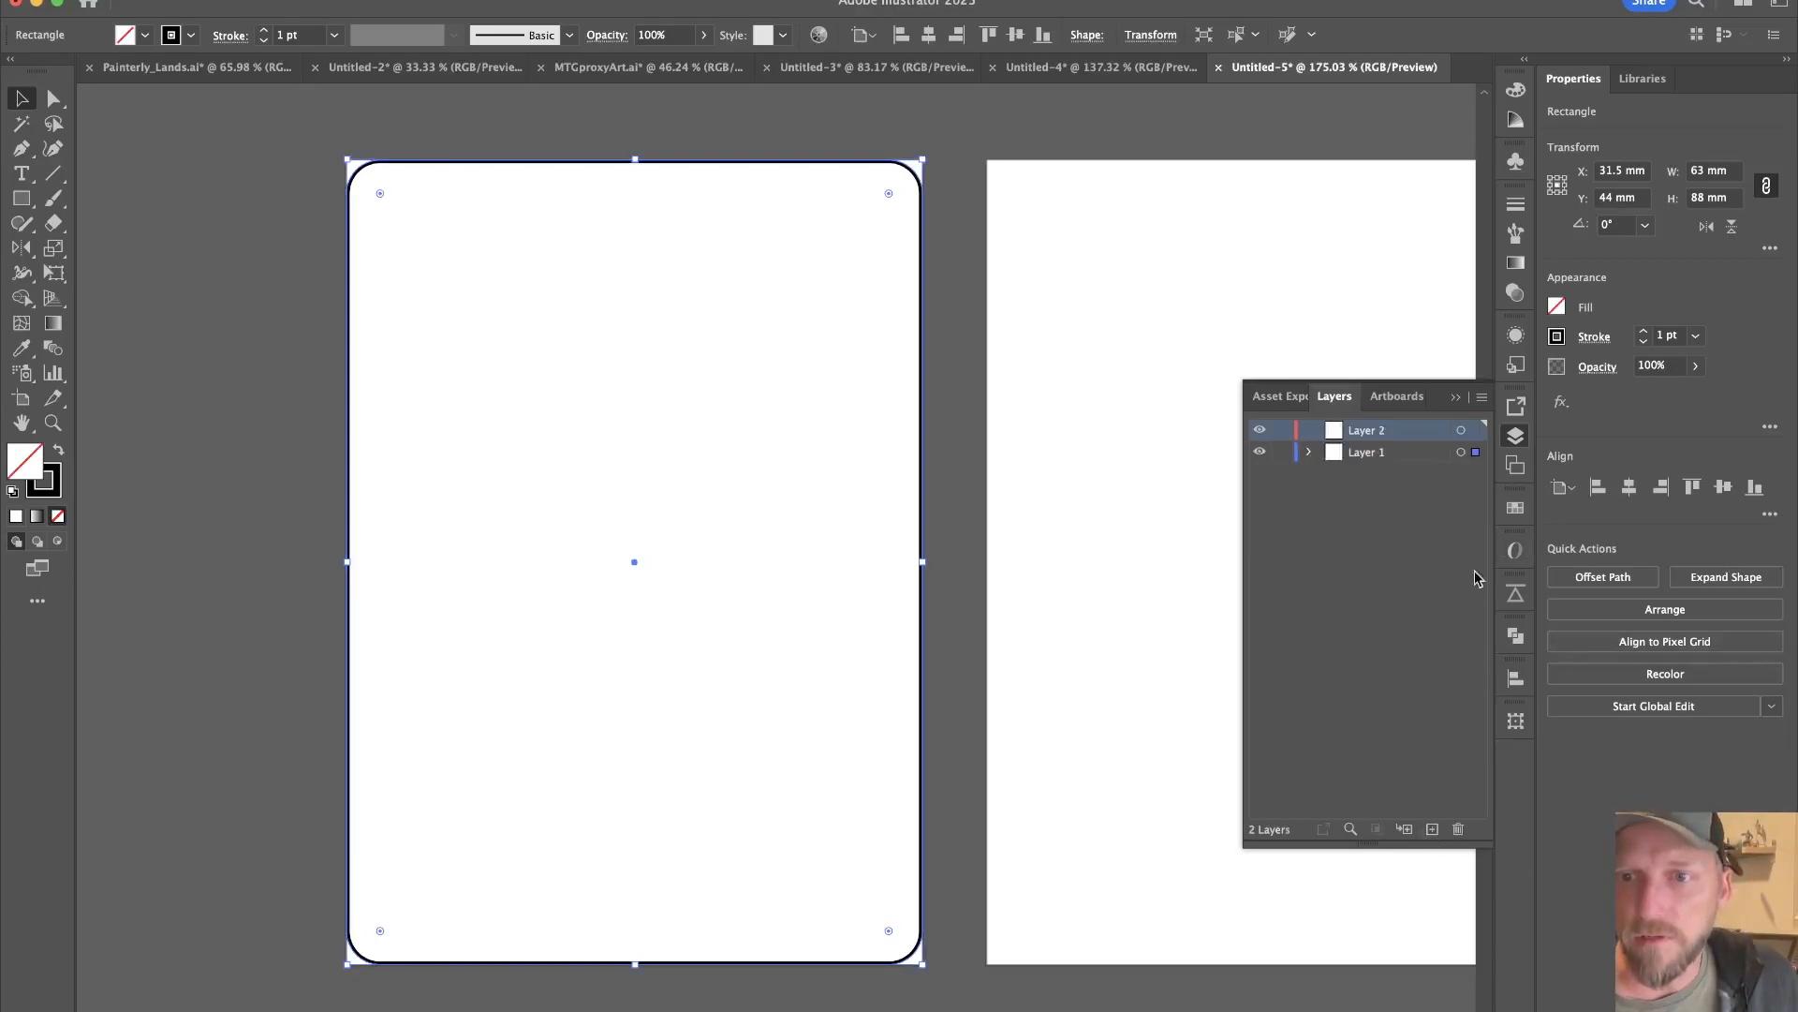
{"action": "left_click_drag", "start_coordinate": [1475, 451], "coordinate": [1475, 430]}
{"action": "left_click", "coordinate": [1282, 431]}
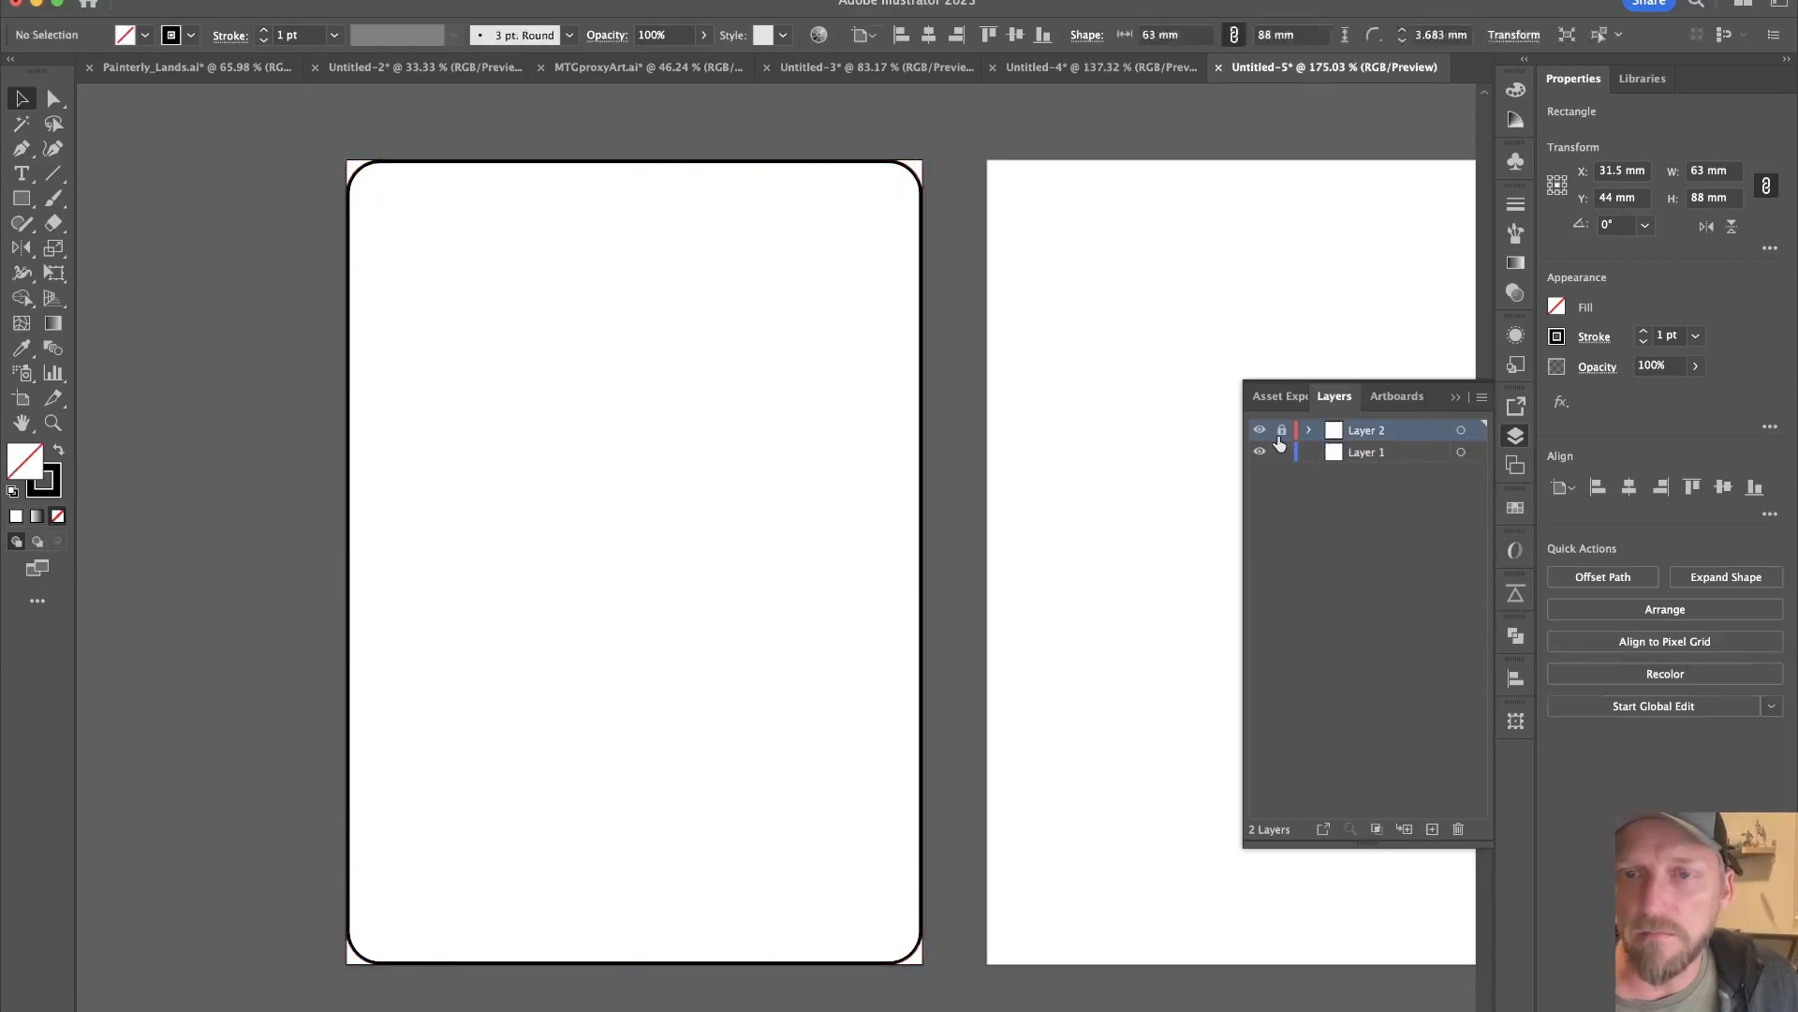
{"action": "left_click", "coordinate": [1367, 453]}
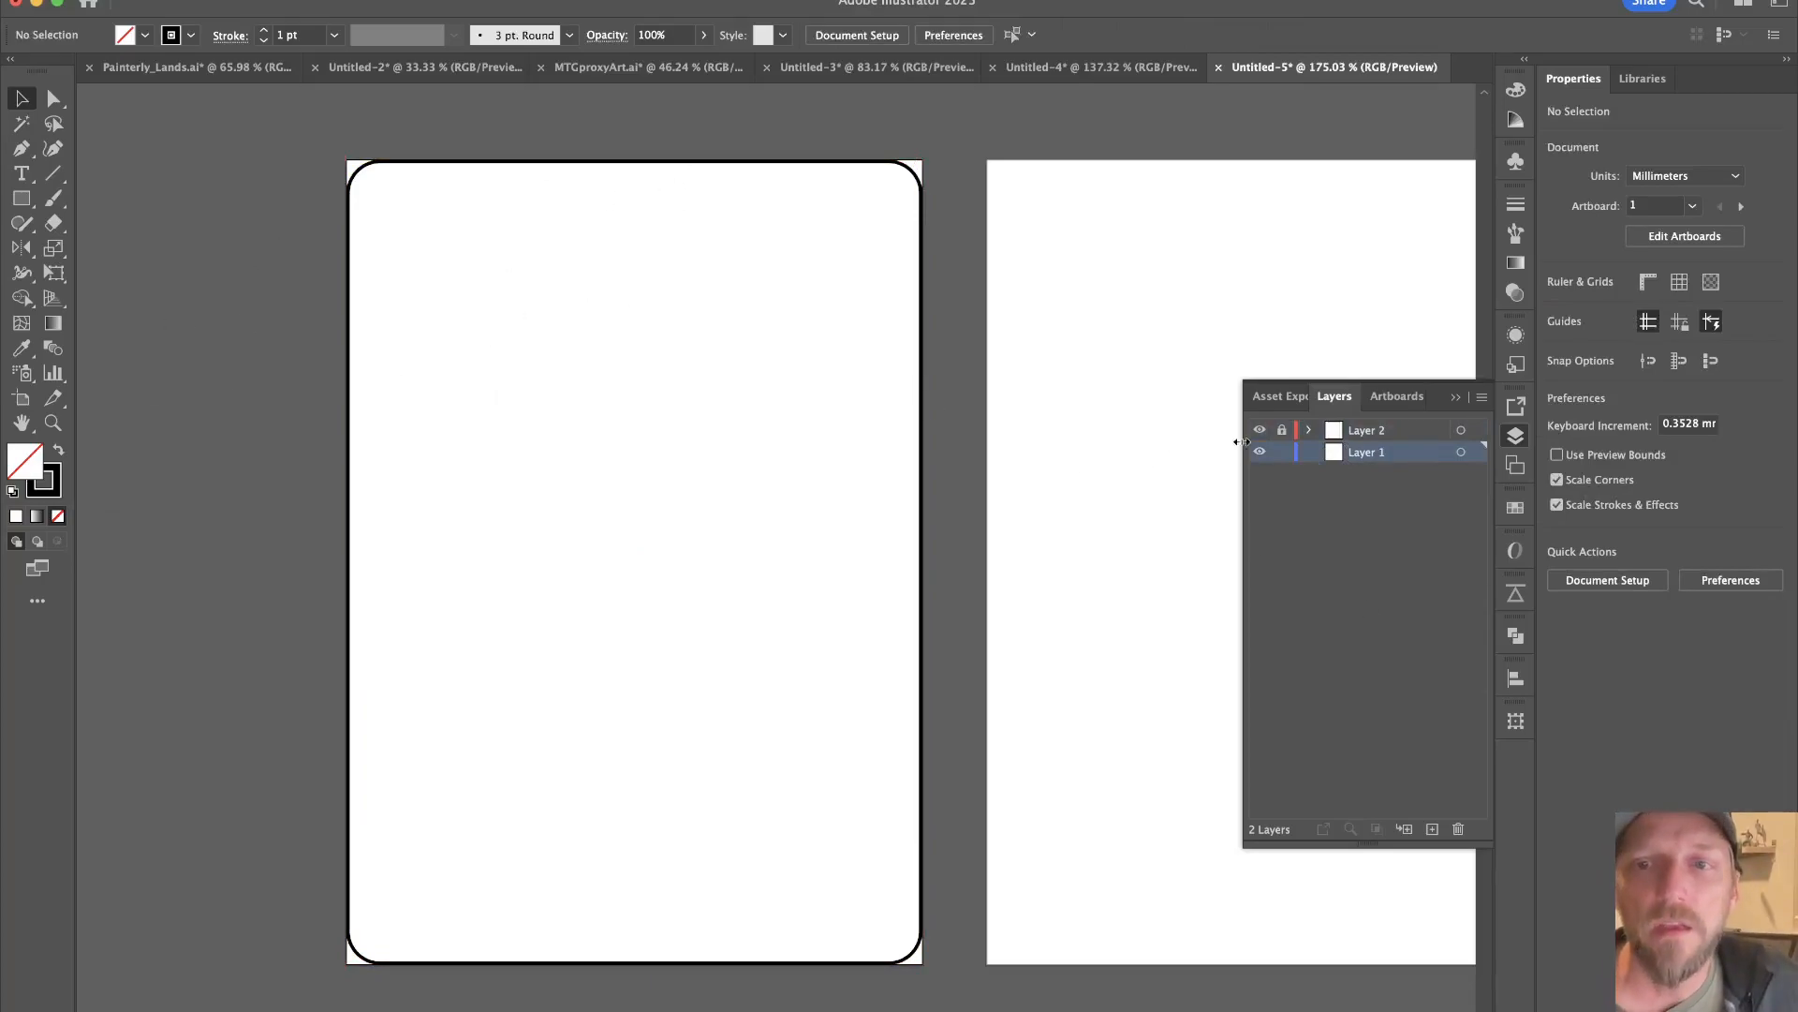
{"action": "left_click", "coordinate": [1058, 174]}
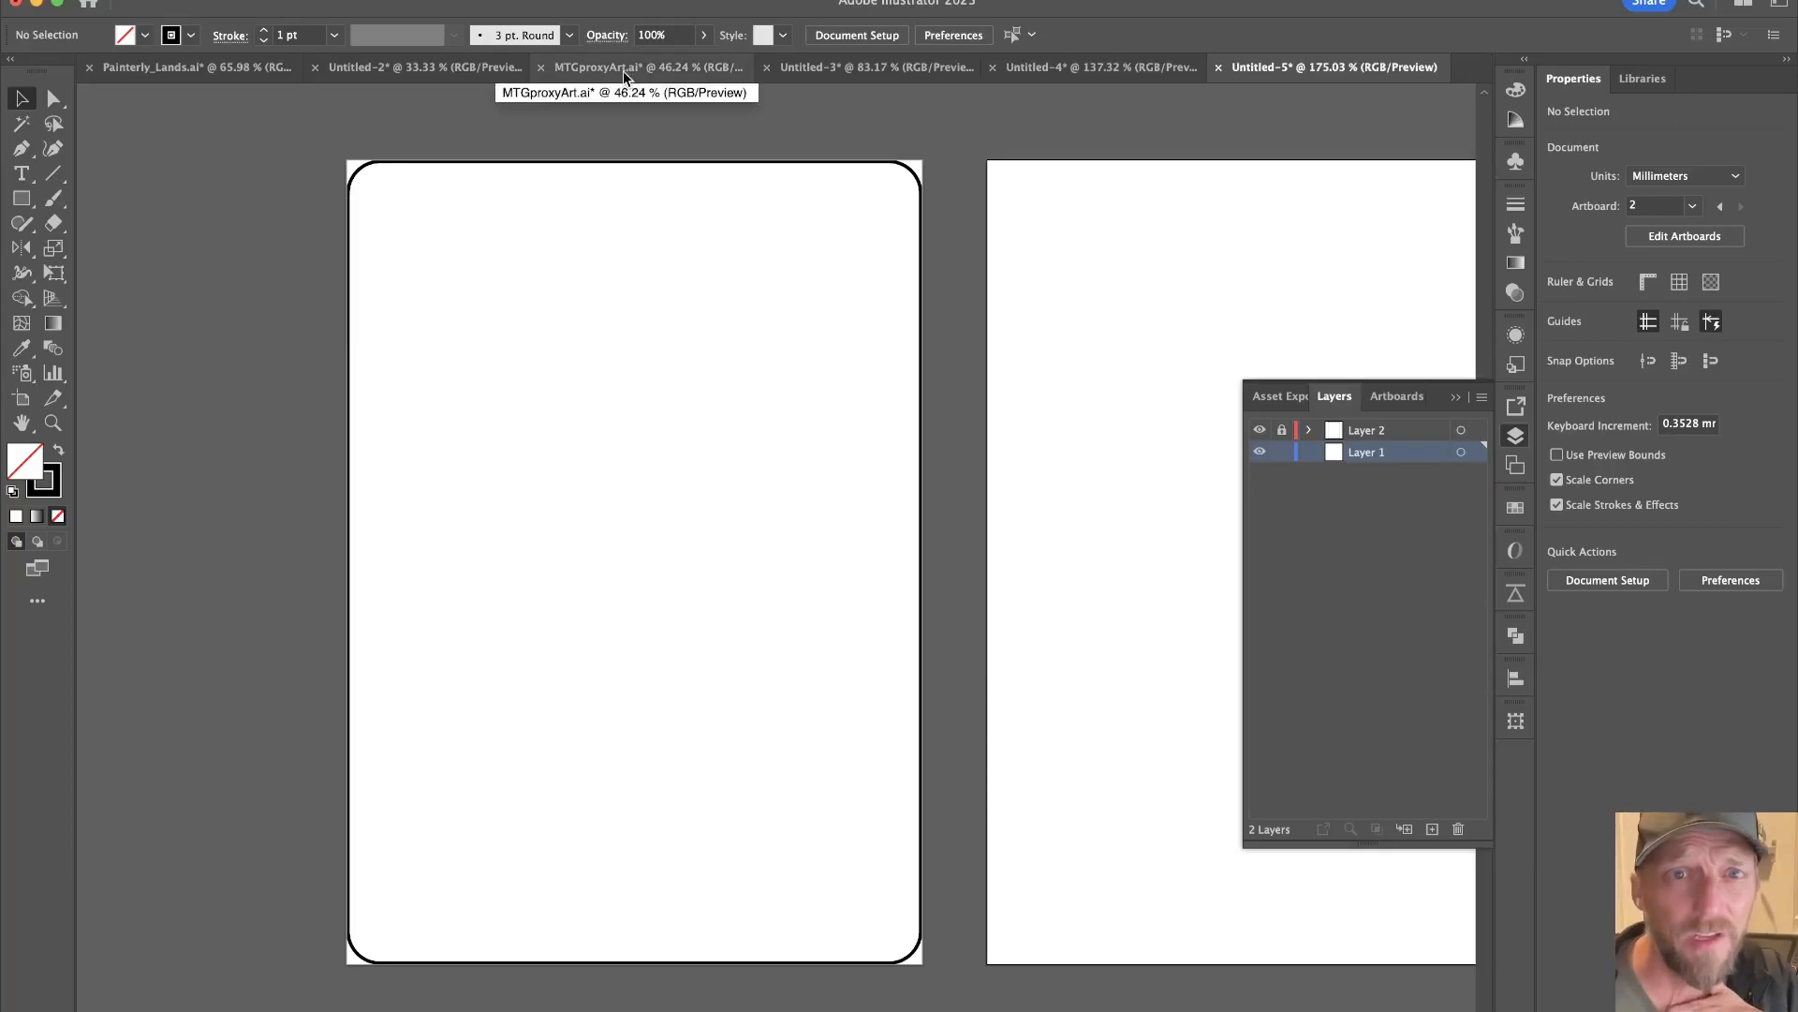
Copy the two clusters of loose mana symbols around the first Forest card in Painterly_Lands.ai and paste them into Untitled-5.
{"action": "left_click", "coordinate": [375, 71]}
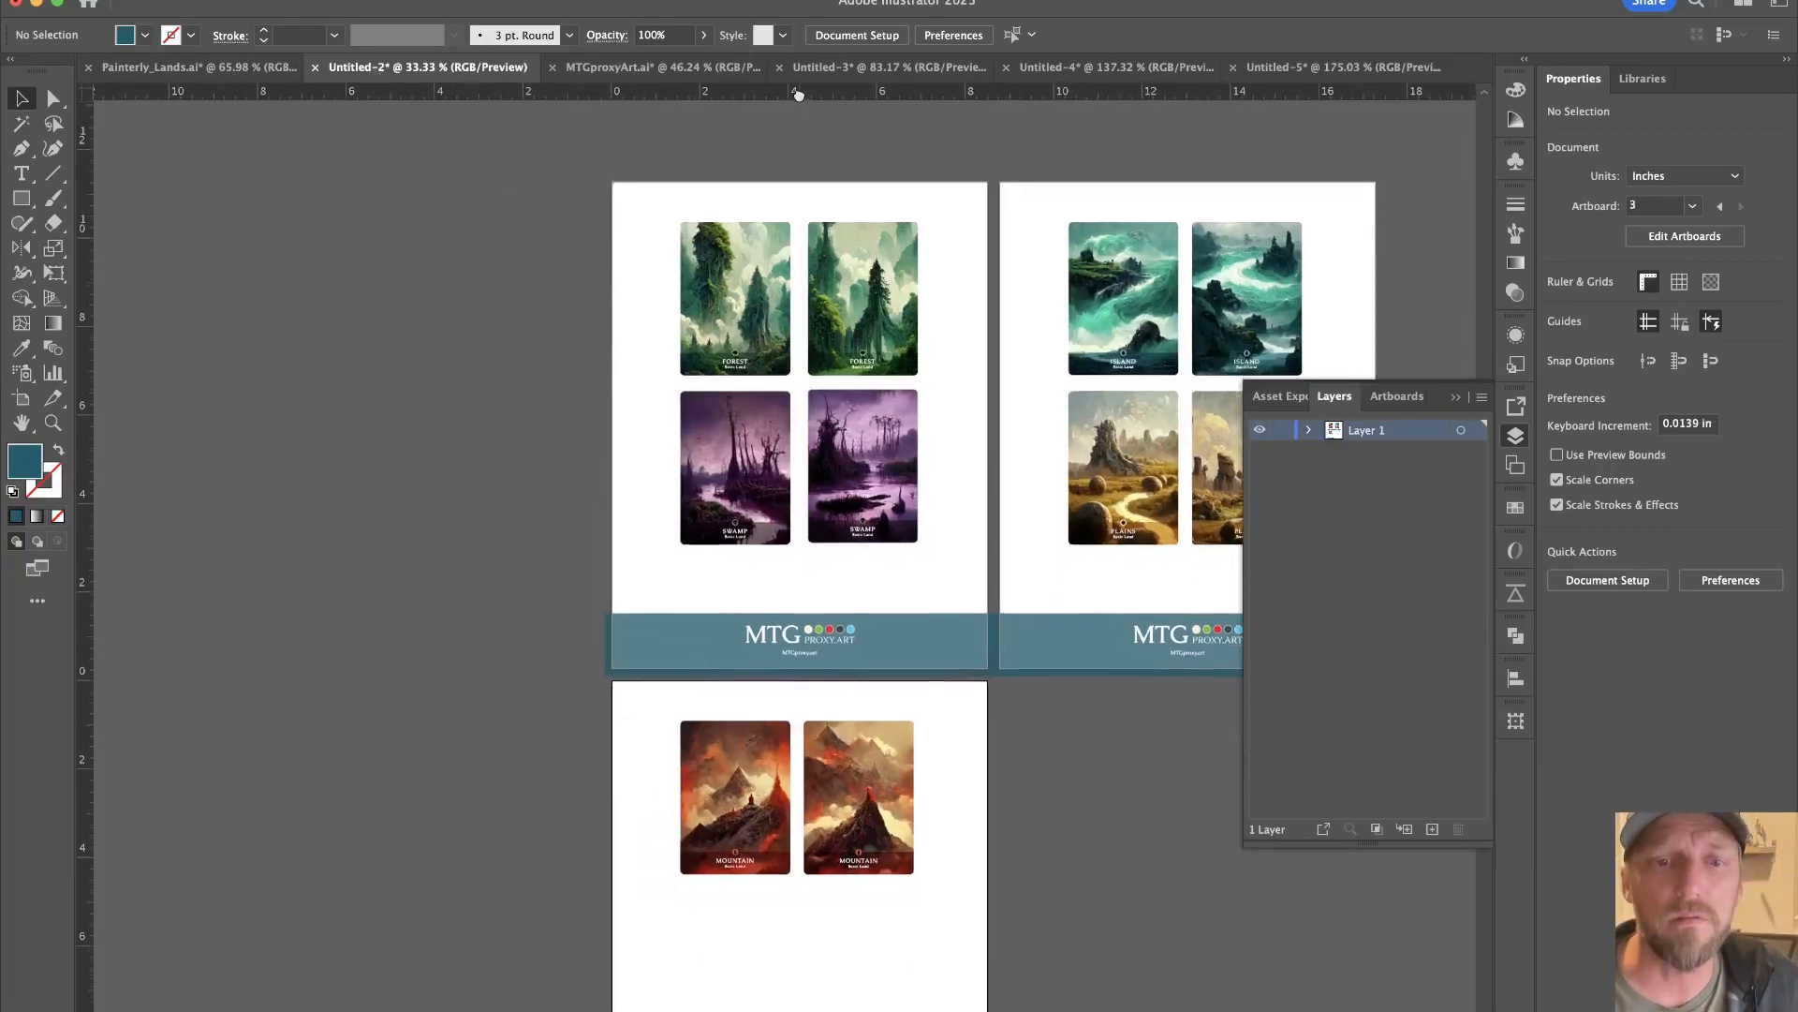
{"action": "left_click", "coordinate": [196, 67]}
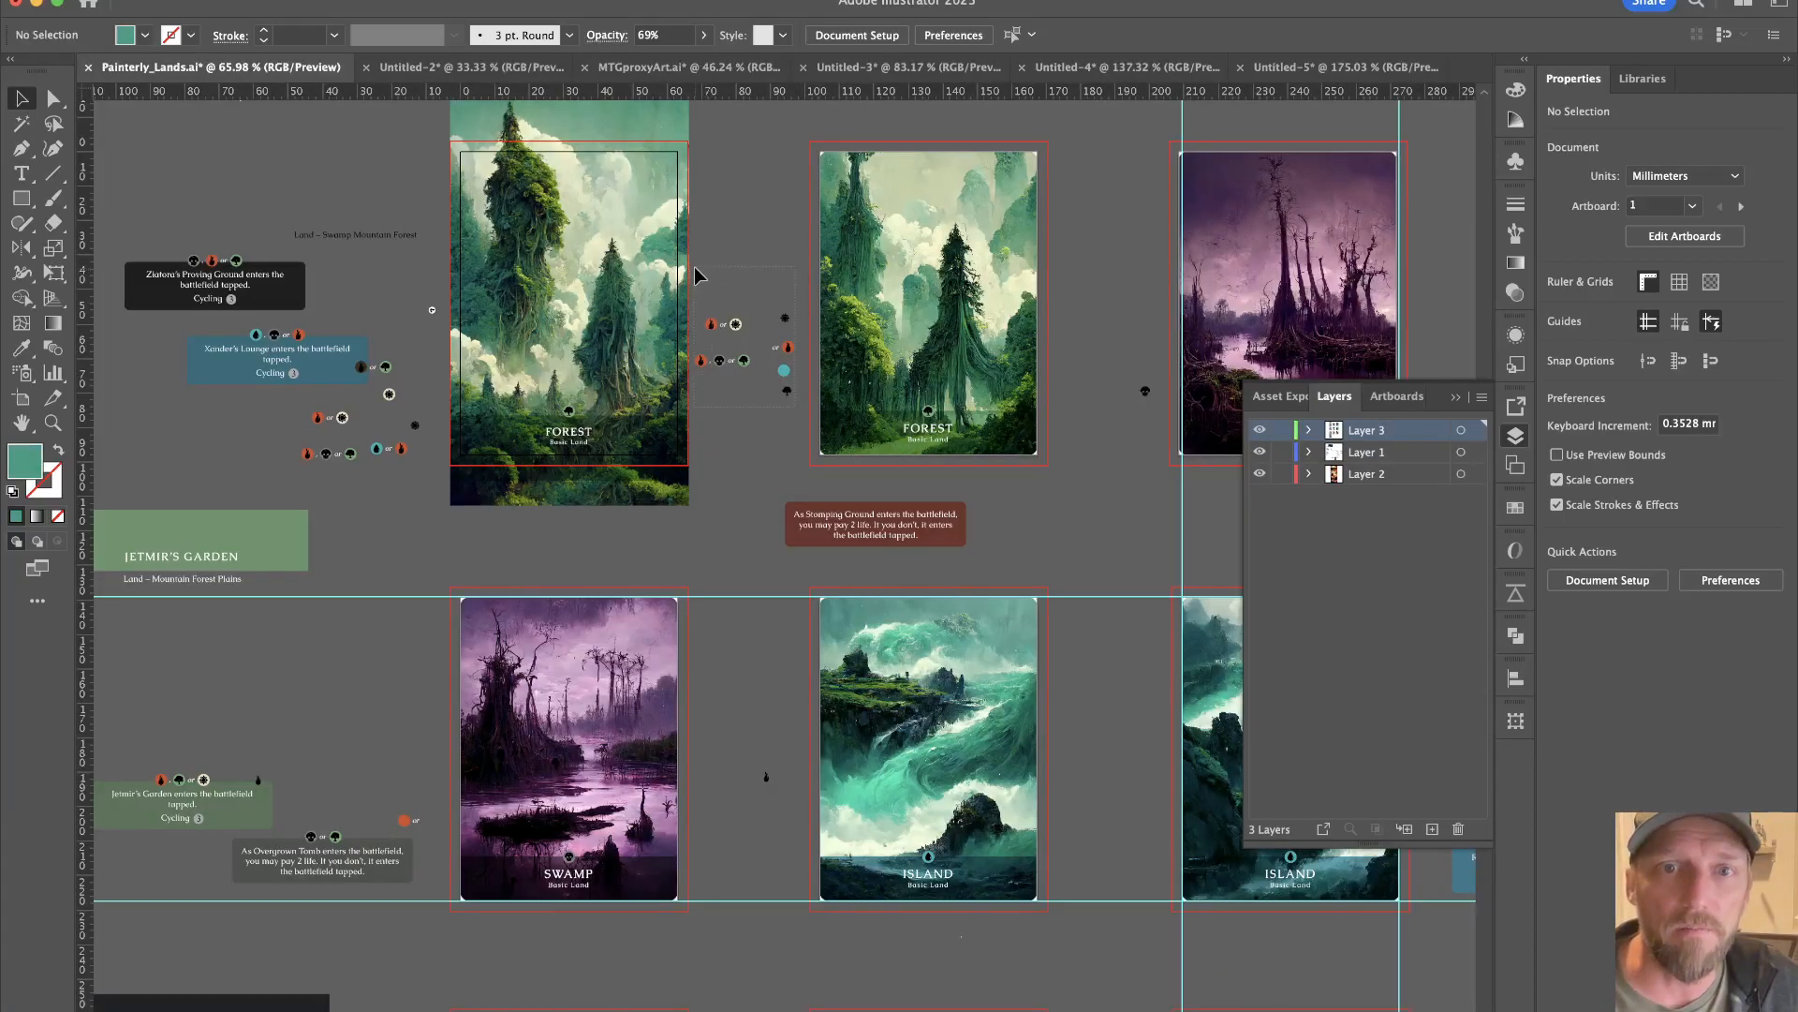
{"action": "left_click_drag", "start_coordinate": [694, 267], "coordinate": [798, 398]}
{"action": "left_click_drag", "start_coordinate": [419, 484], "coordinate": [280, 403], "text": "shift"}
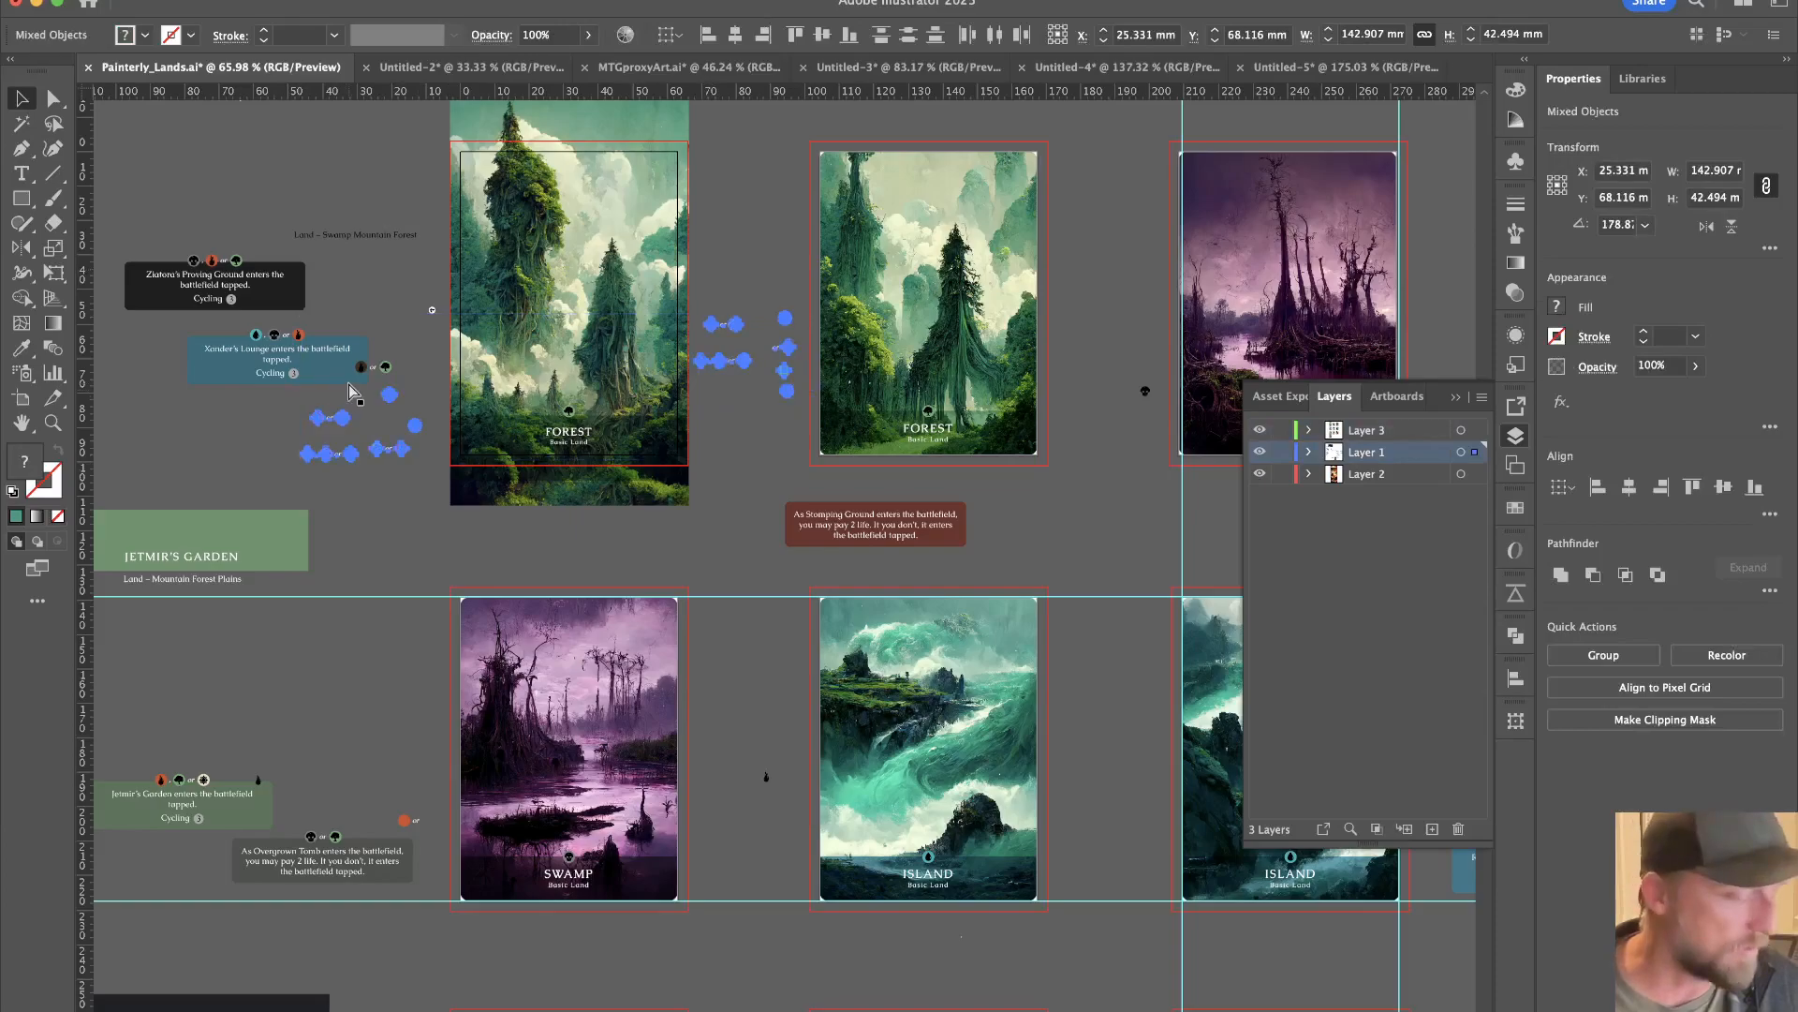
{"action": "left_click", "coordinate": [1341, 68]}
{"action": "key", "text": "super+v"}
Arrange the two pasted mana symbol clusters one above the other on the canvas, left of the first artboard.
{"action": "left_click_drag", "start_coordinate": [828, 697], "coordinate": [623, 433], "text": "super"}
{"action": "left_click_drag", "start_coordinate": [1168, 526], "coordinate": [953, 251]}
{"action": "left_click_drag", "start_coordinate": [1016, 335], "coordinate": [223, 306]}
{"action": "left_click", "coordinate": [326, 496]}
{"action": "left_click_drag", "start_coordinate": [326, 496], "coordinate": [226, 513]}
{"action": "left_click", "coordinate": [885, 438]}
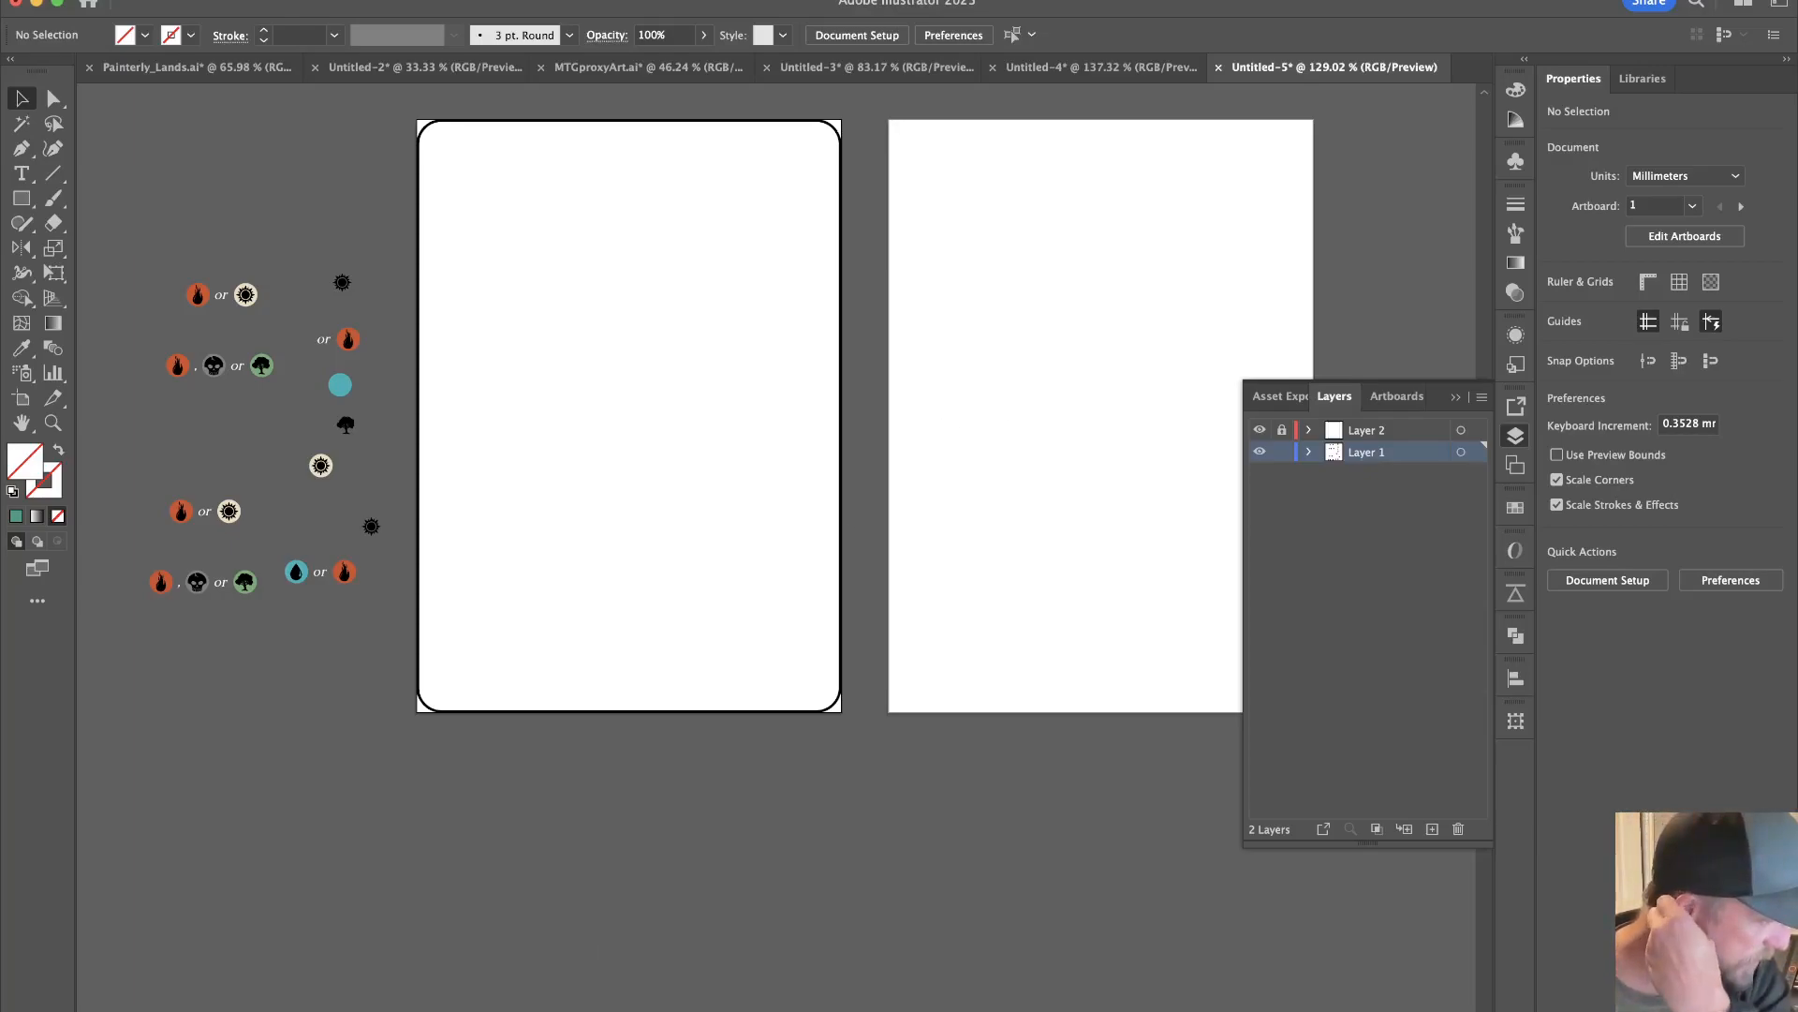
Switch to Discord and send Midjourney the /imagine prompt "red rock plateau + fantasy illustration + cinematic lighting --ar 9:16".
{"action": "key", "text": "super+Tab"}
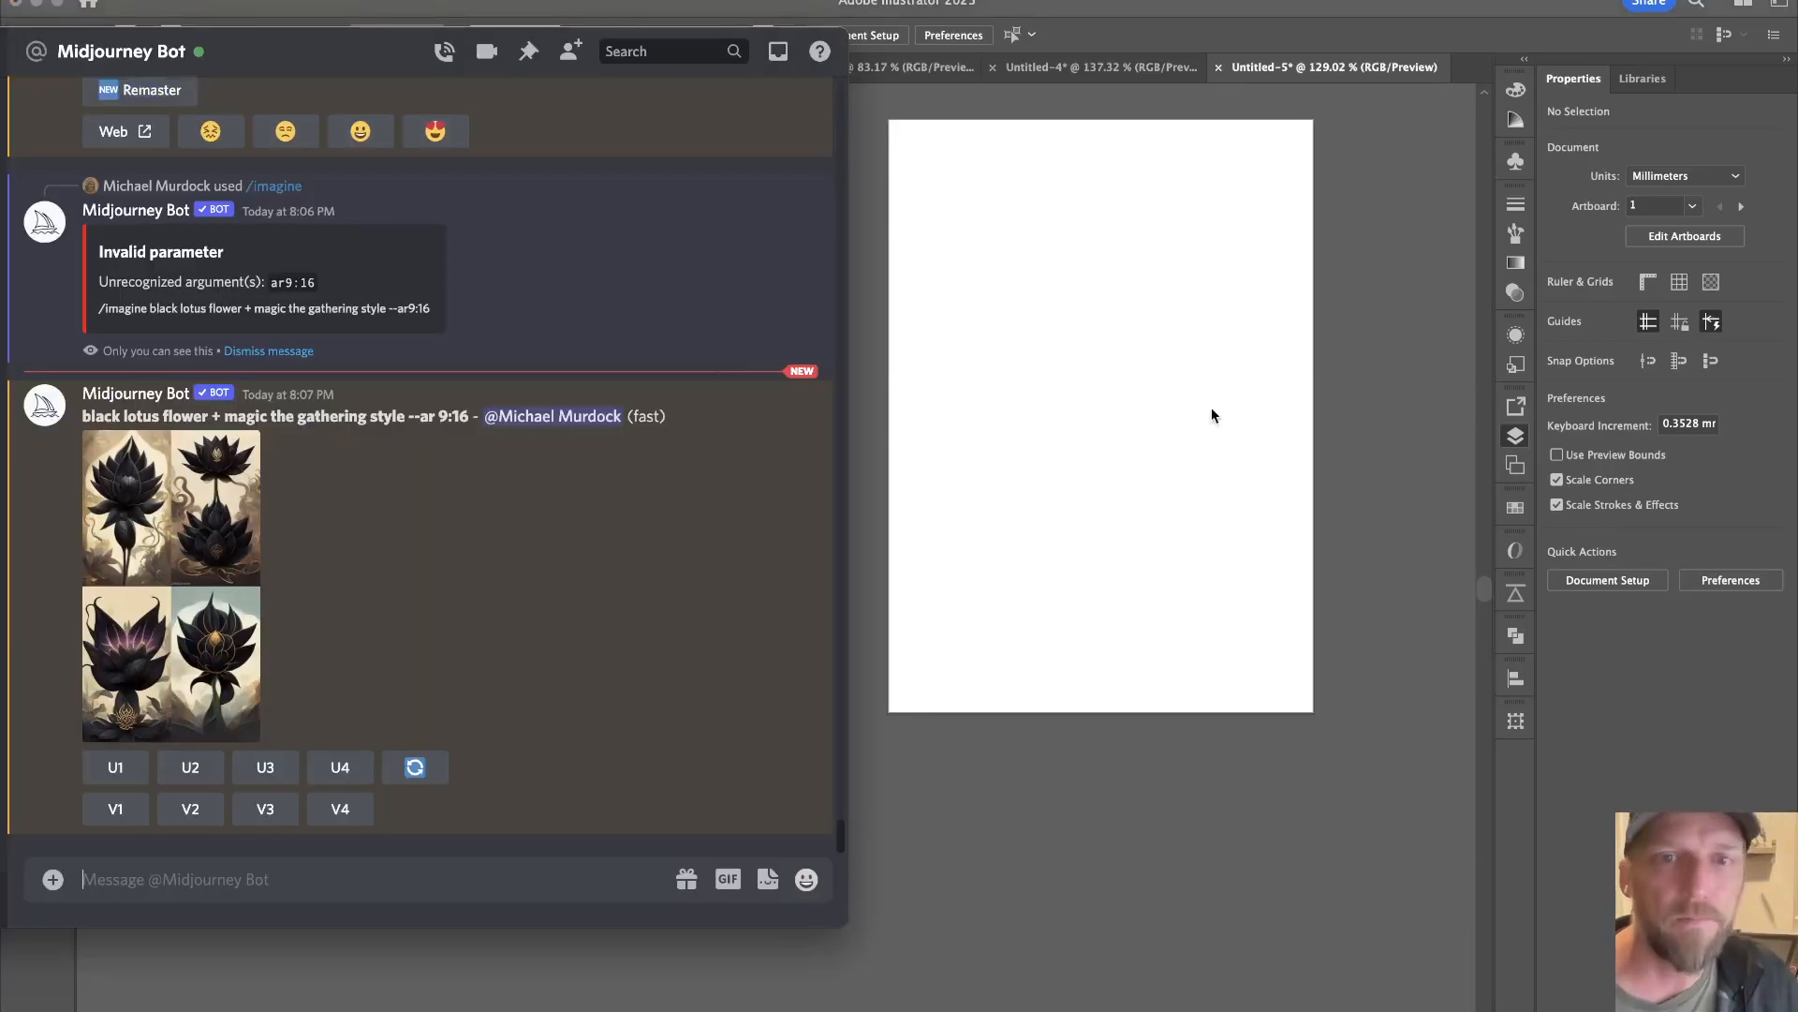
{"action": "type", "text": "/imag"}
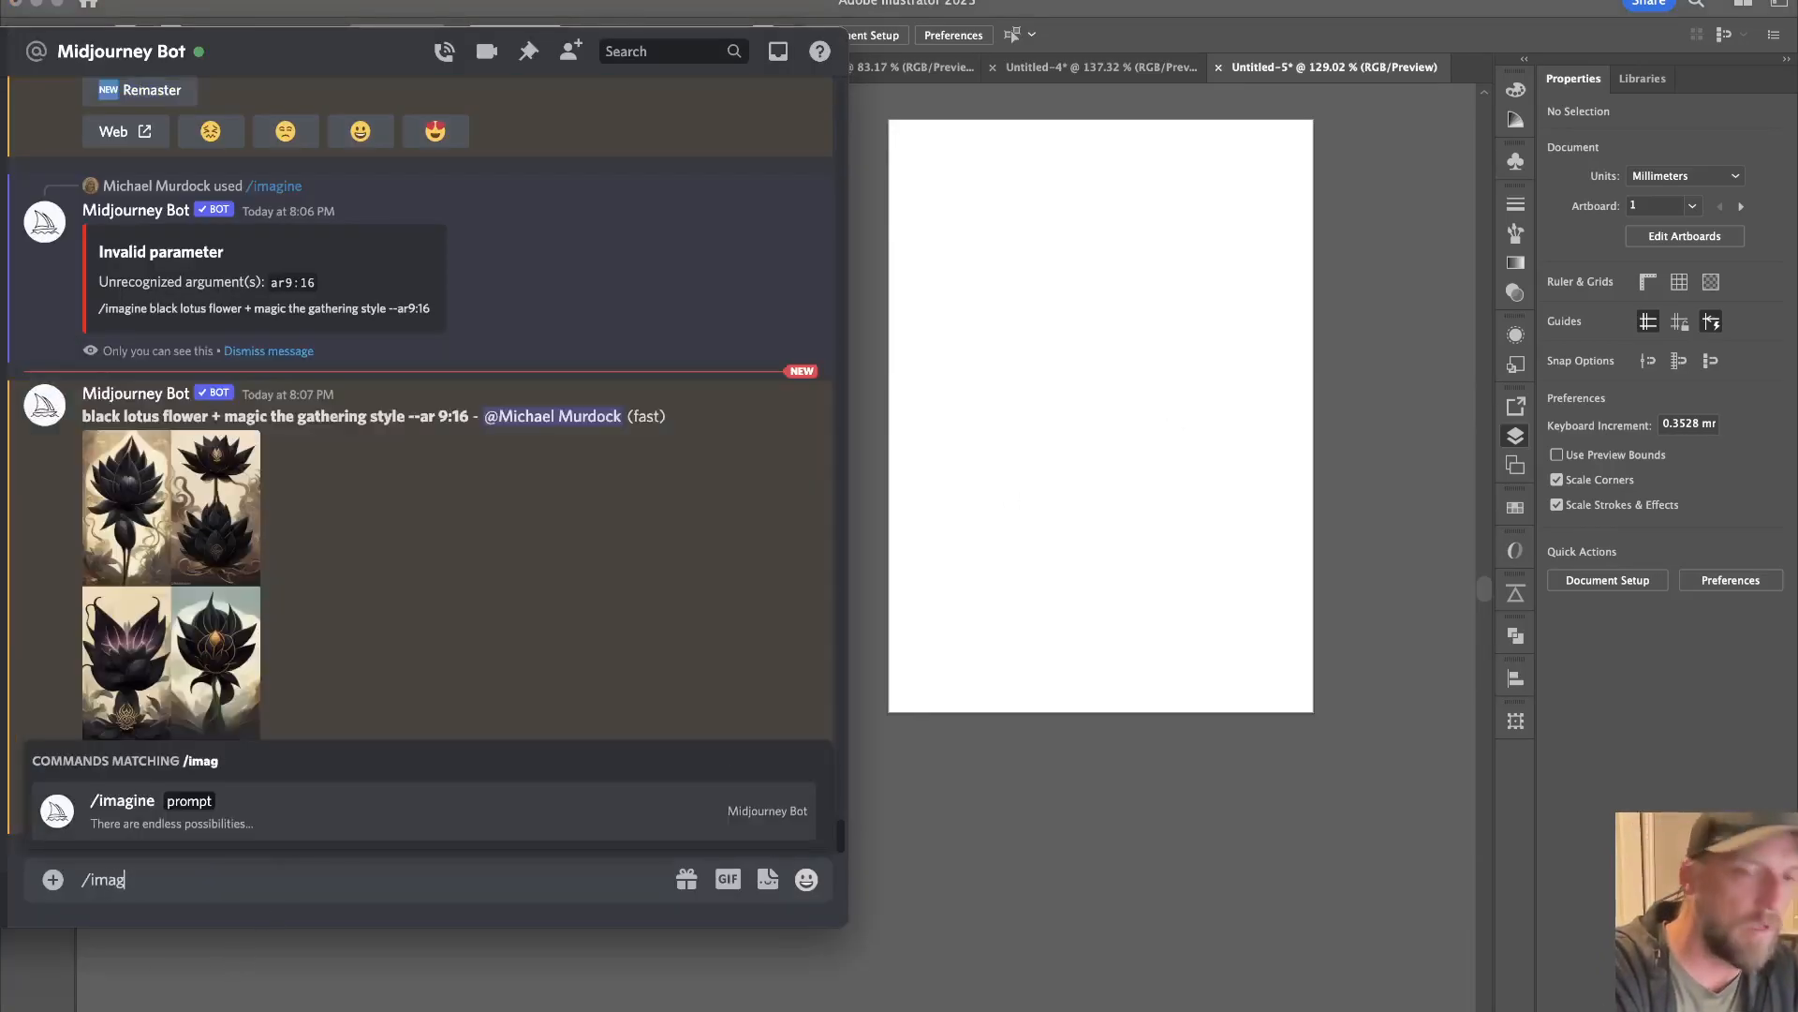
{"action": "key", "text": "Tab"}
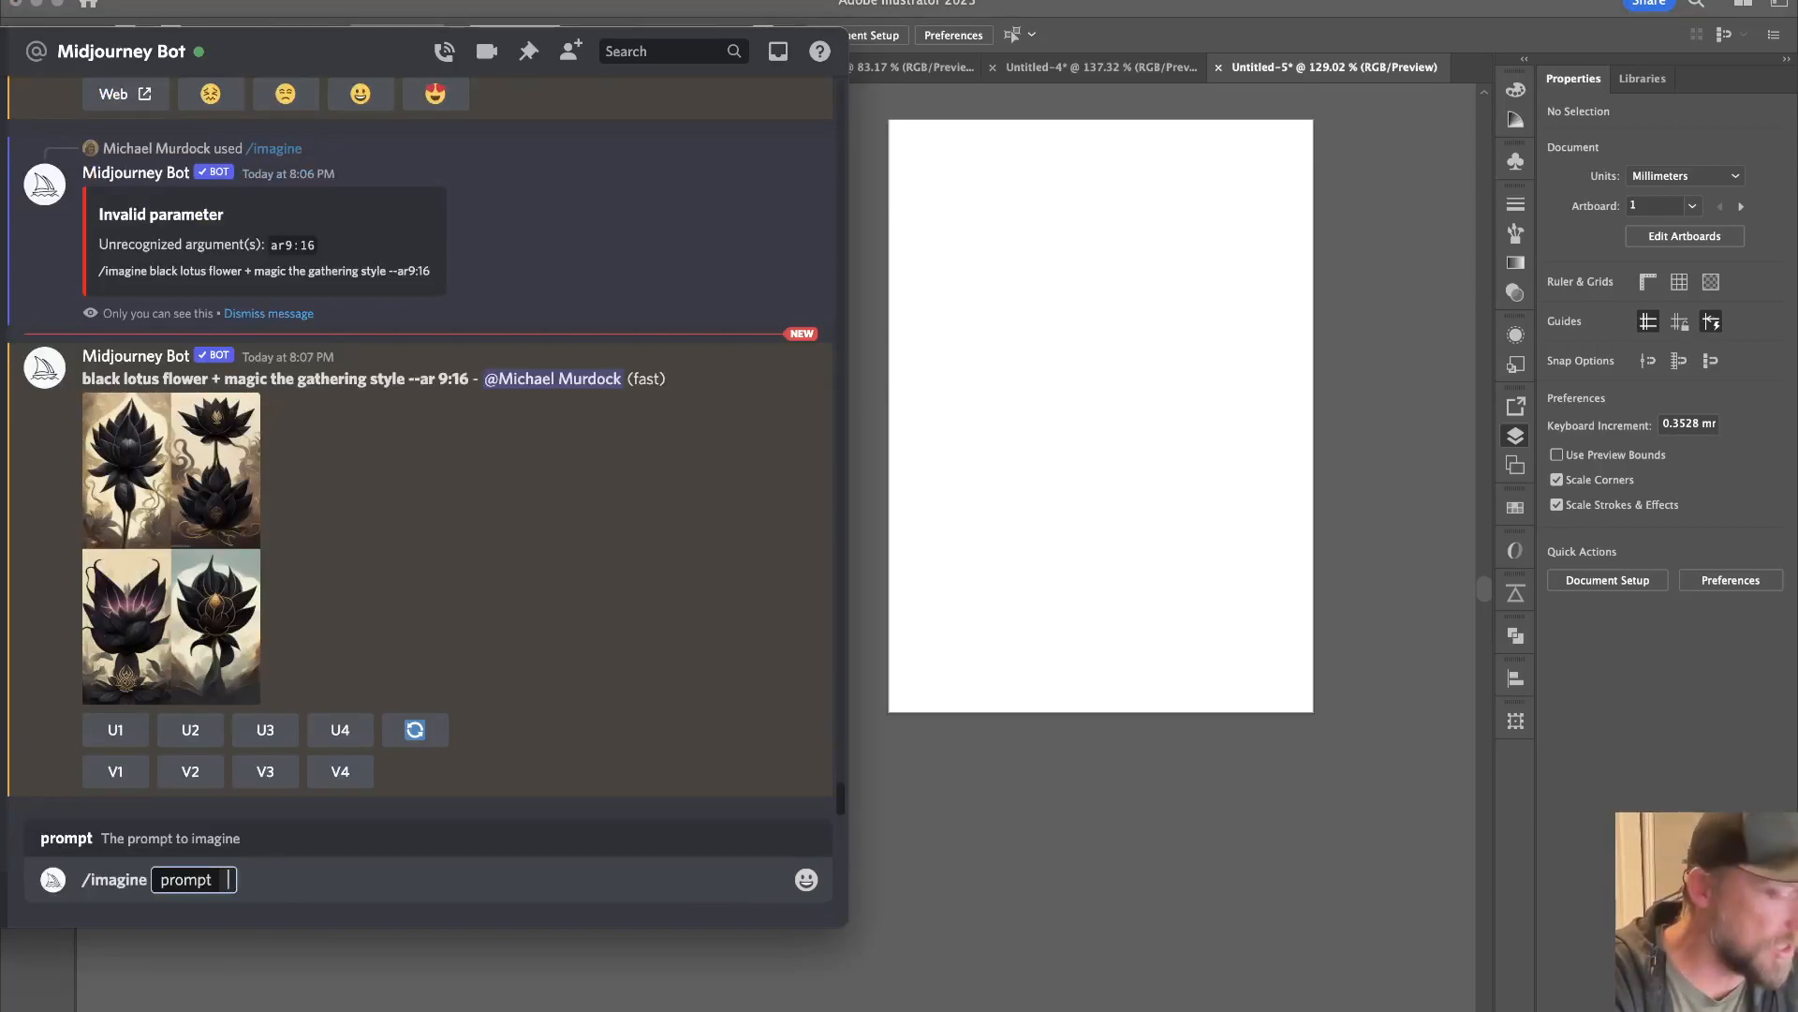
{"action": "type", "text": "red ro"}
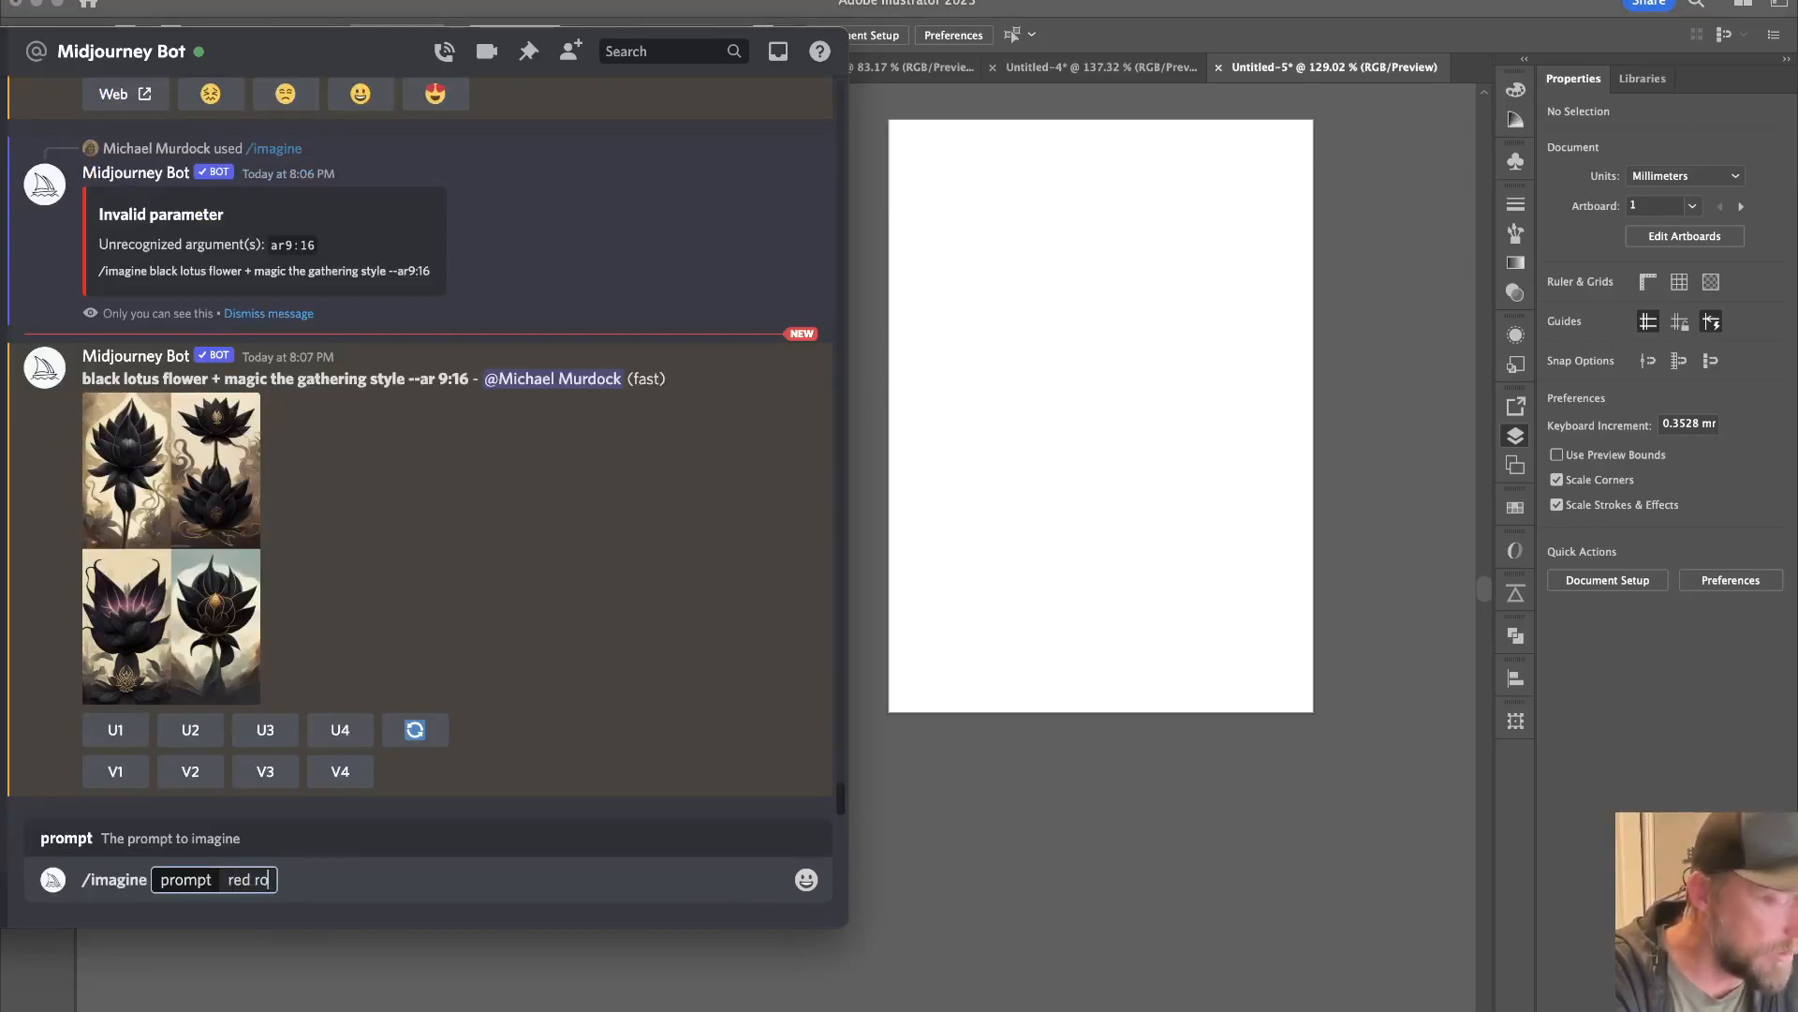
{"action": "type", "text": "ck plateau"}
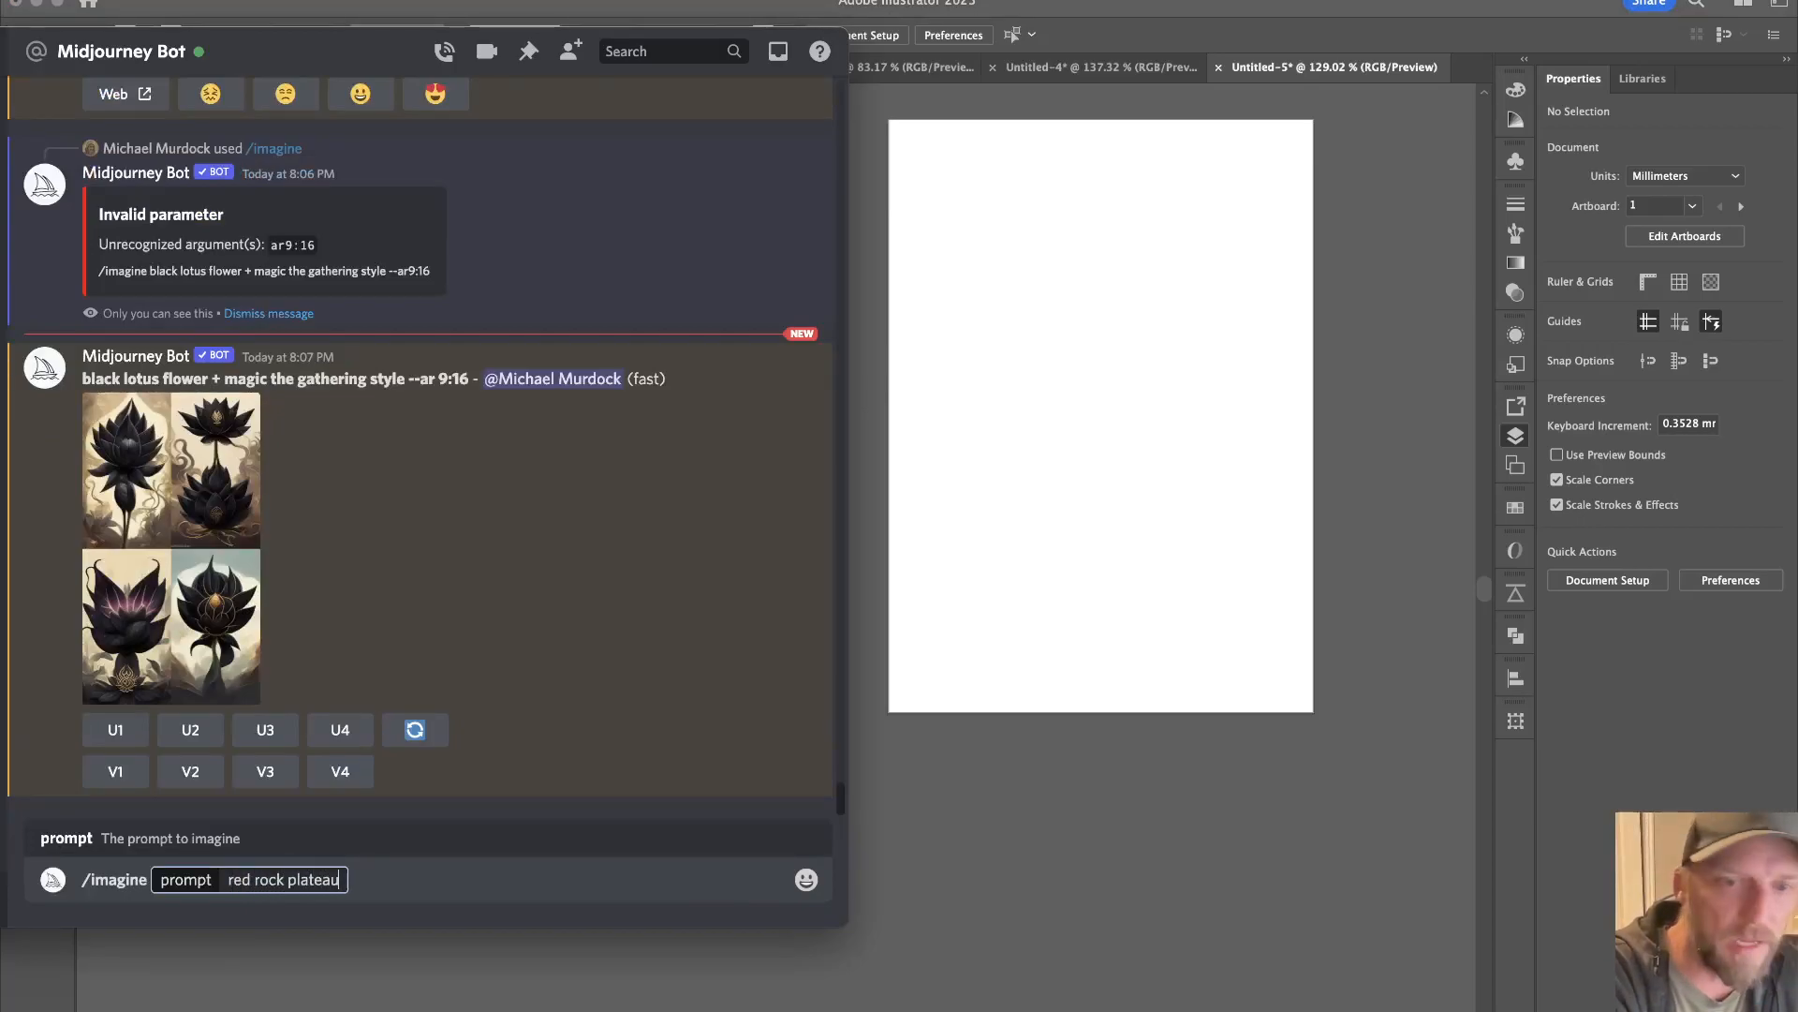
{"action": "type", "text": " +"}
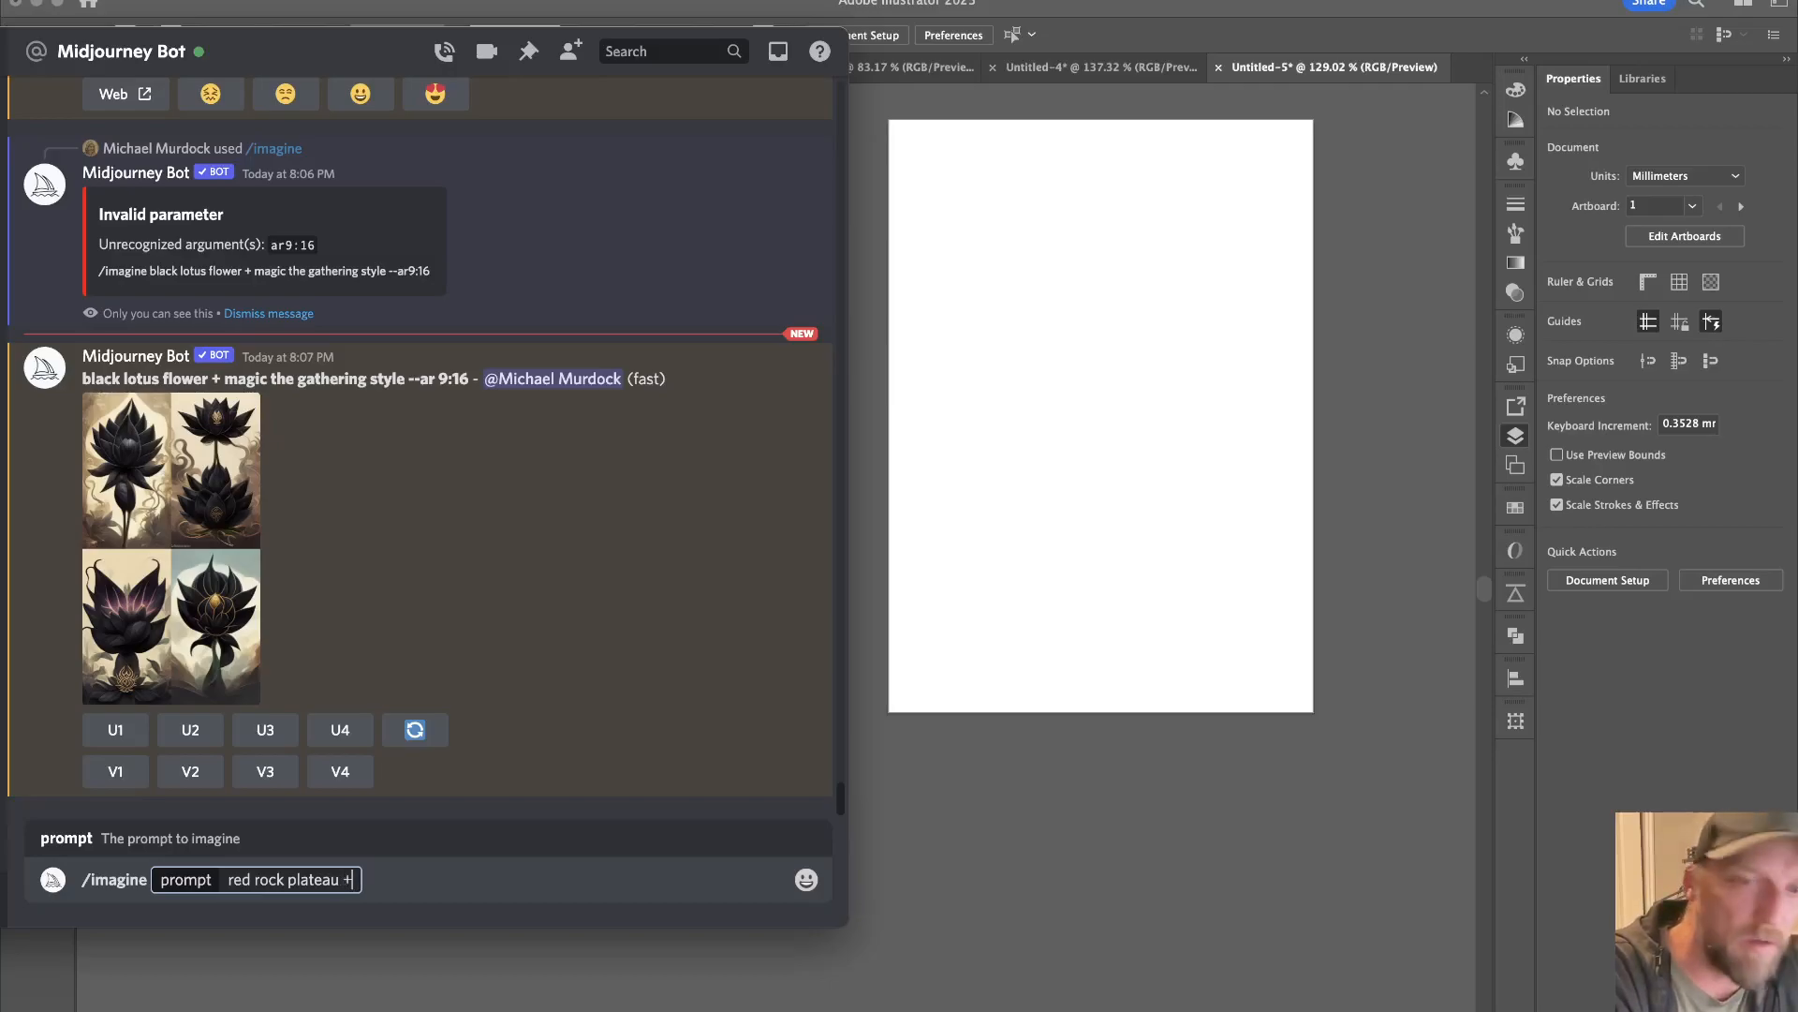
{"action": "type", "text": " fanta"}
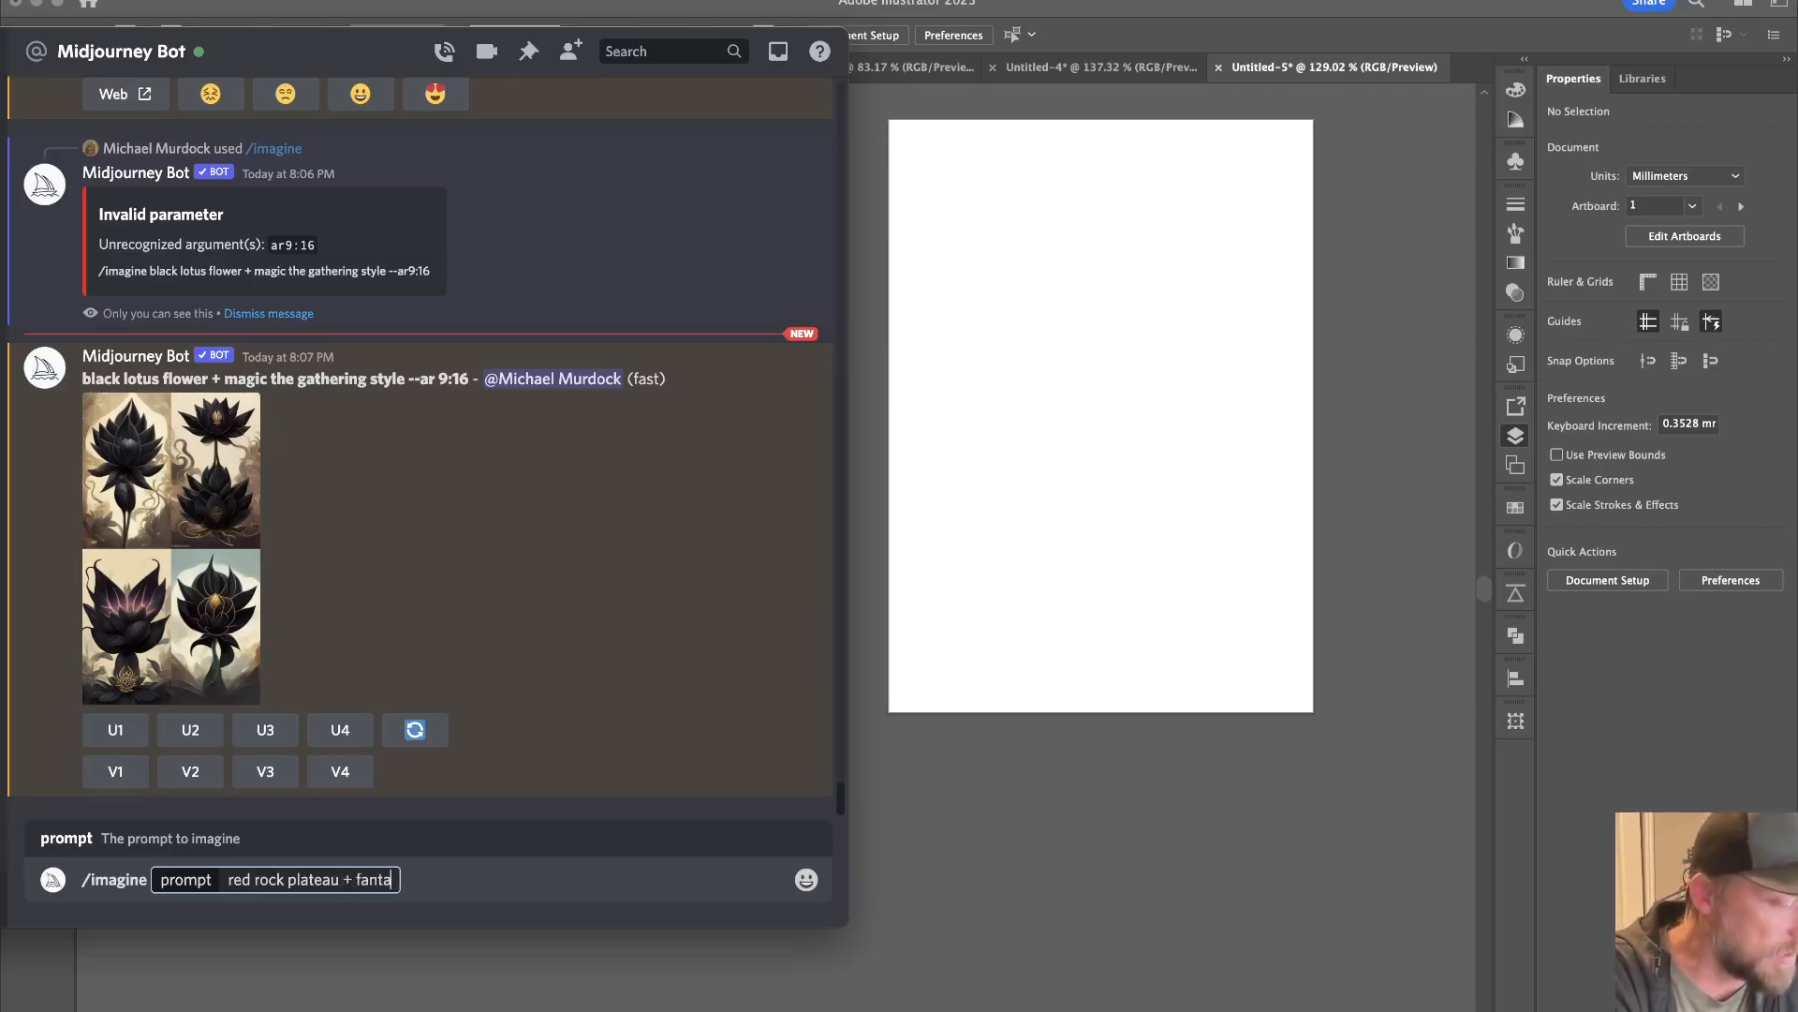
{"action": "type", "text": "sy illustration +"}
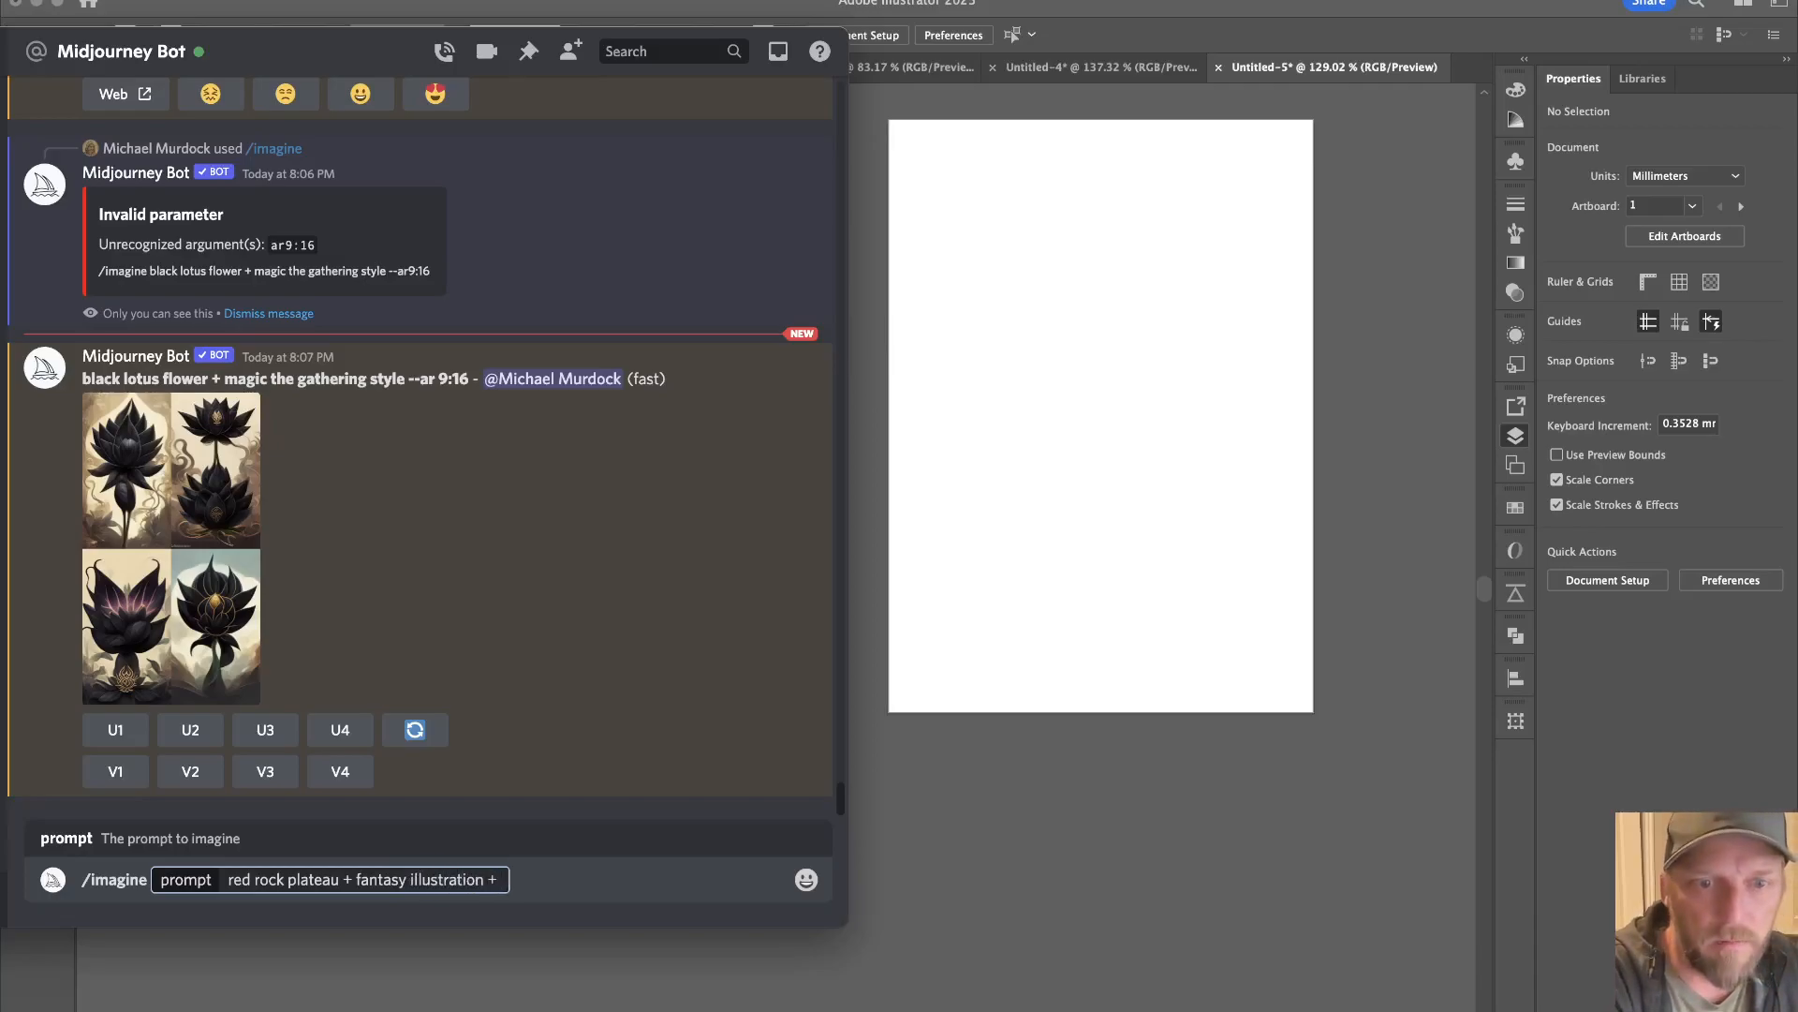
{"action": "type", "text": " cine"}
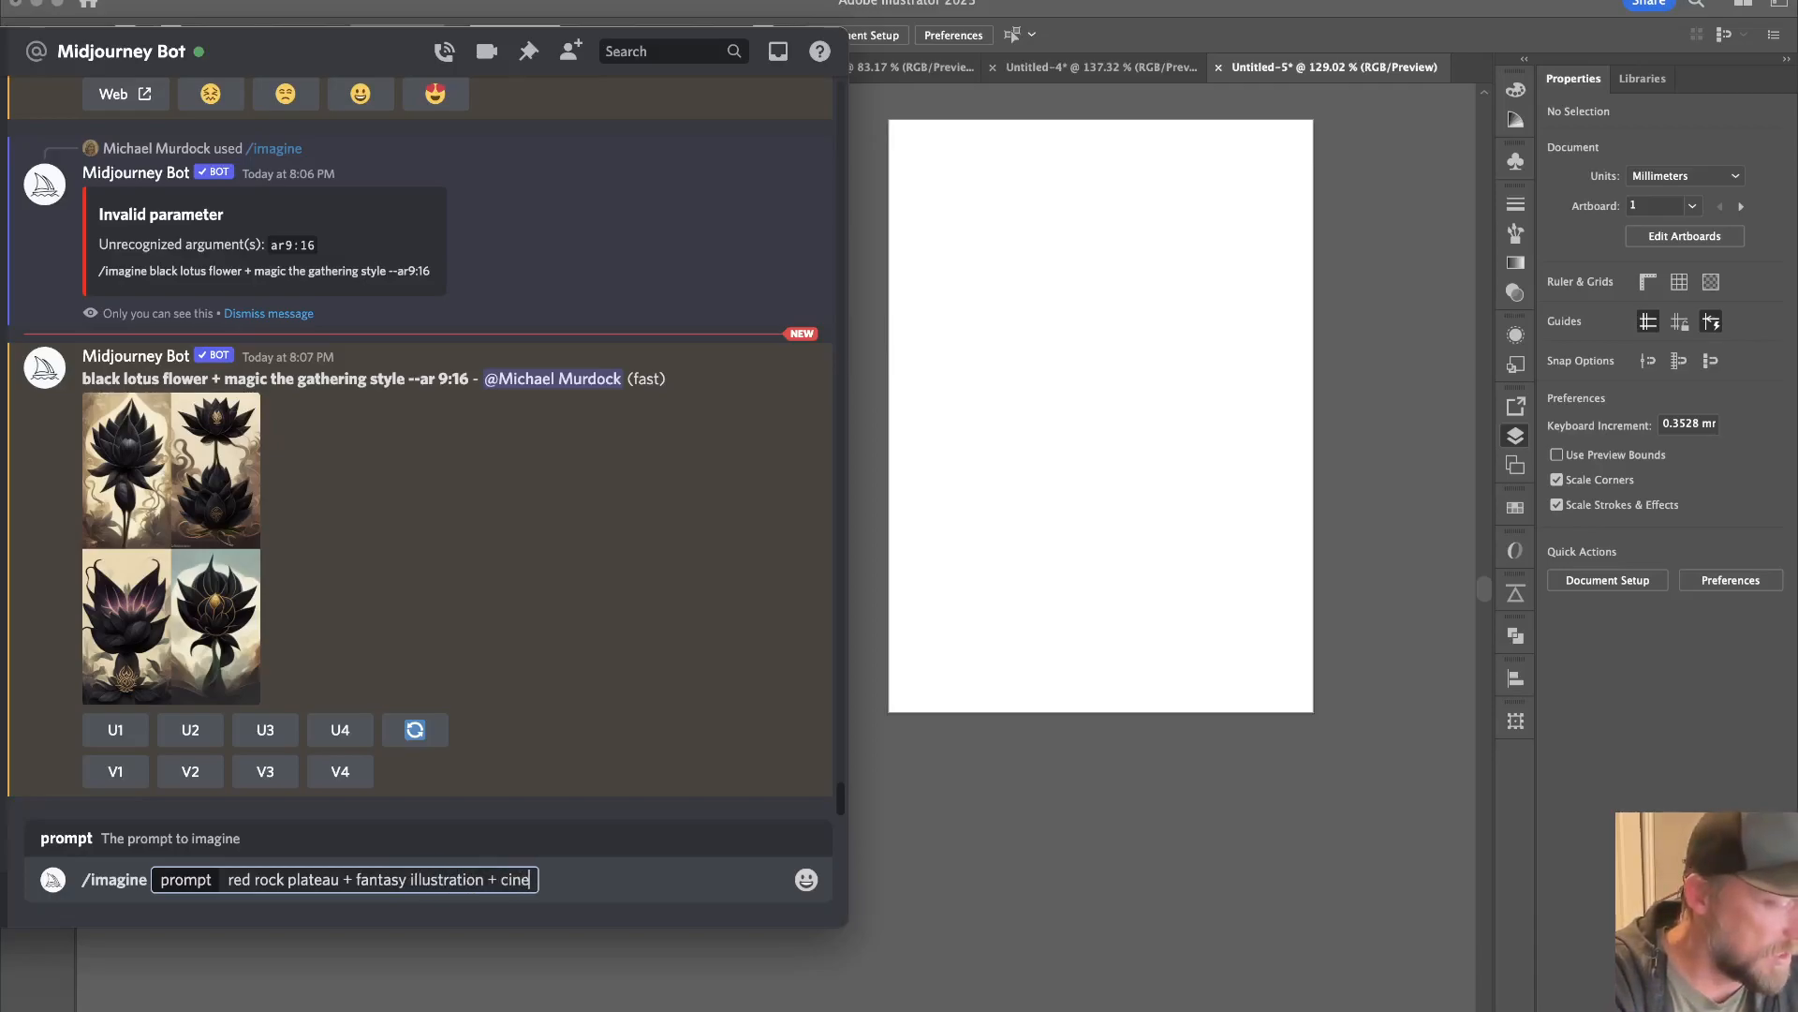
{"action": "type", "text": "matic lighting"}
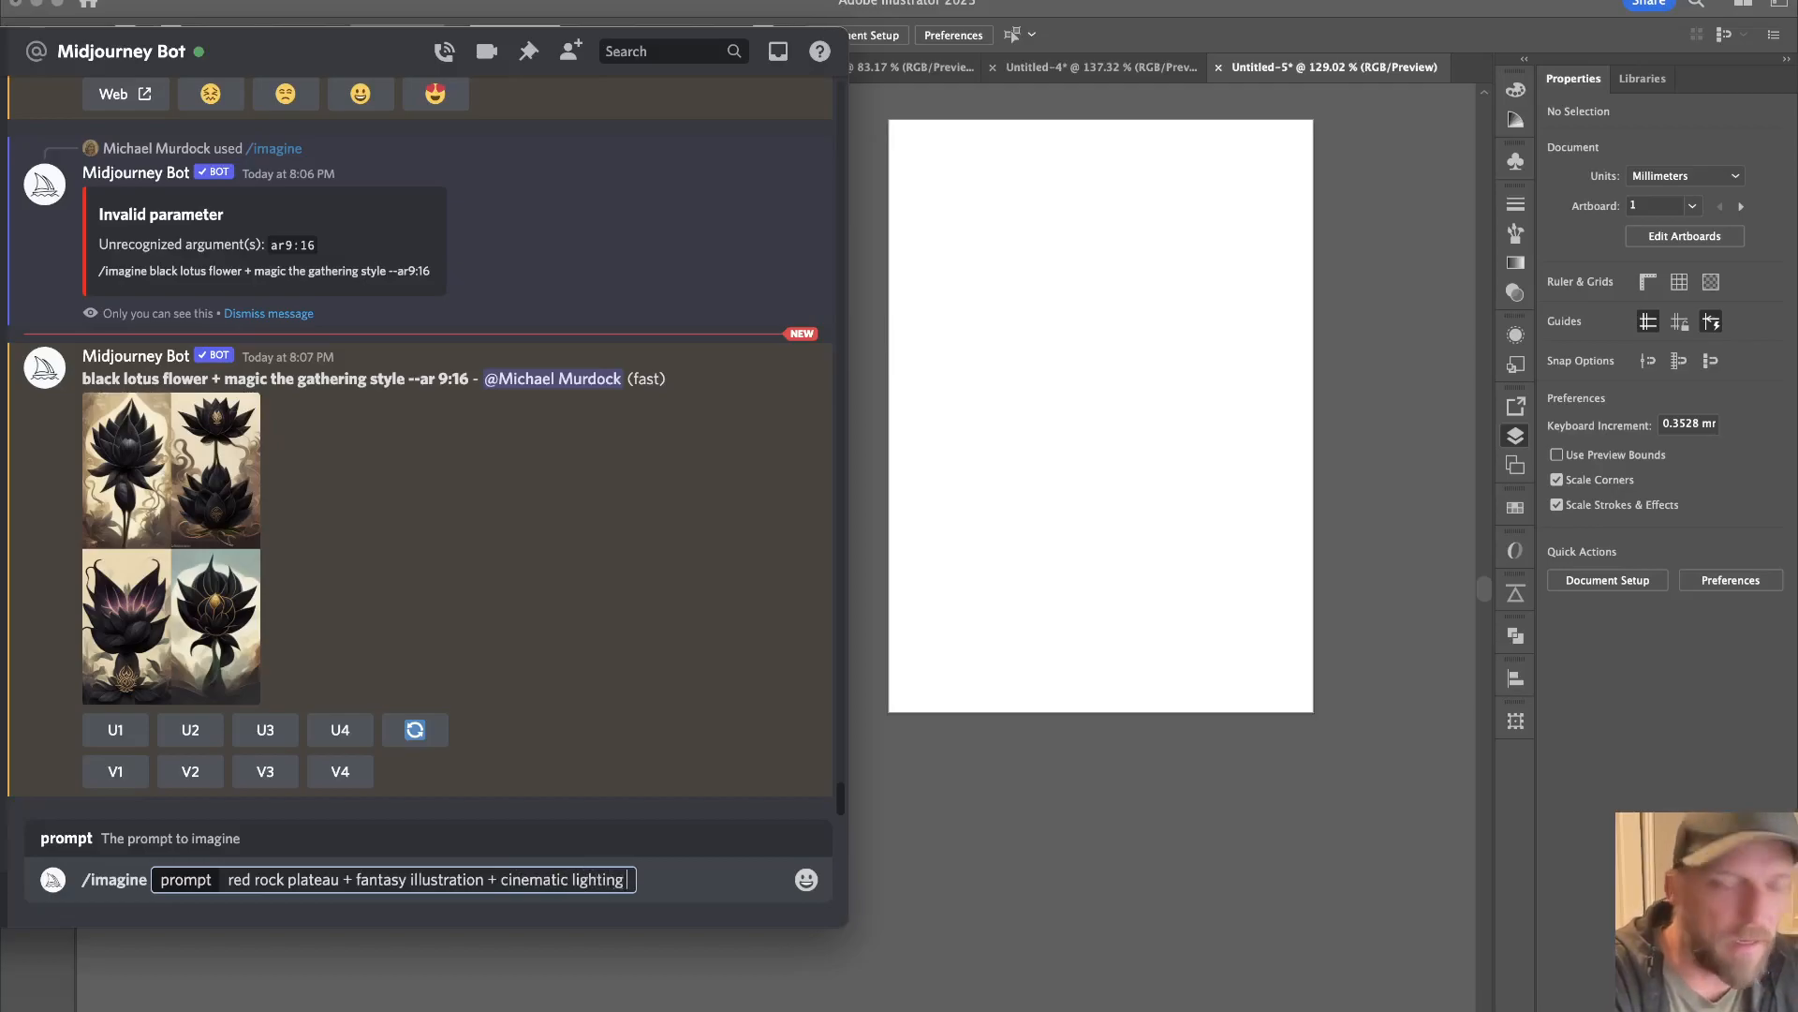
{"action": "type", "text": " --ar 9:16"}
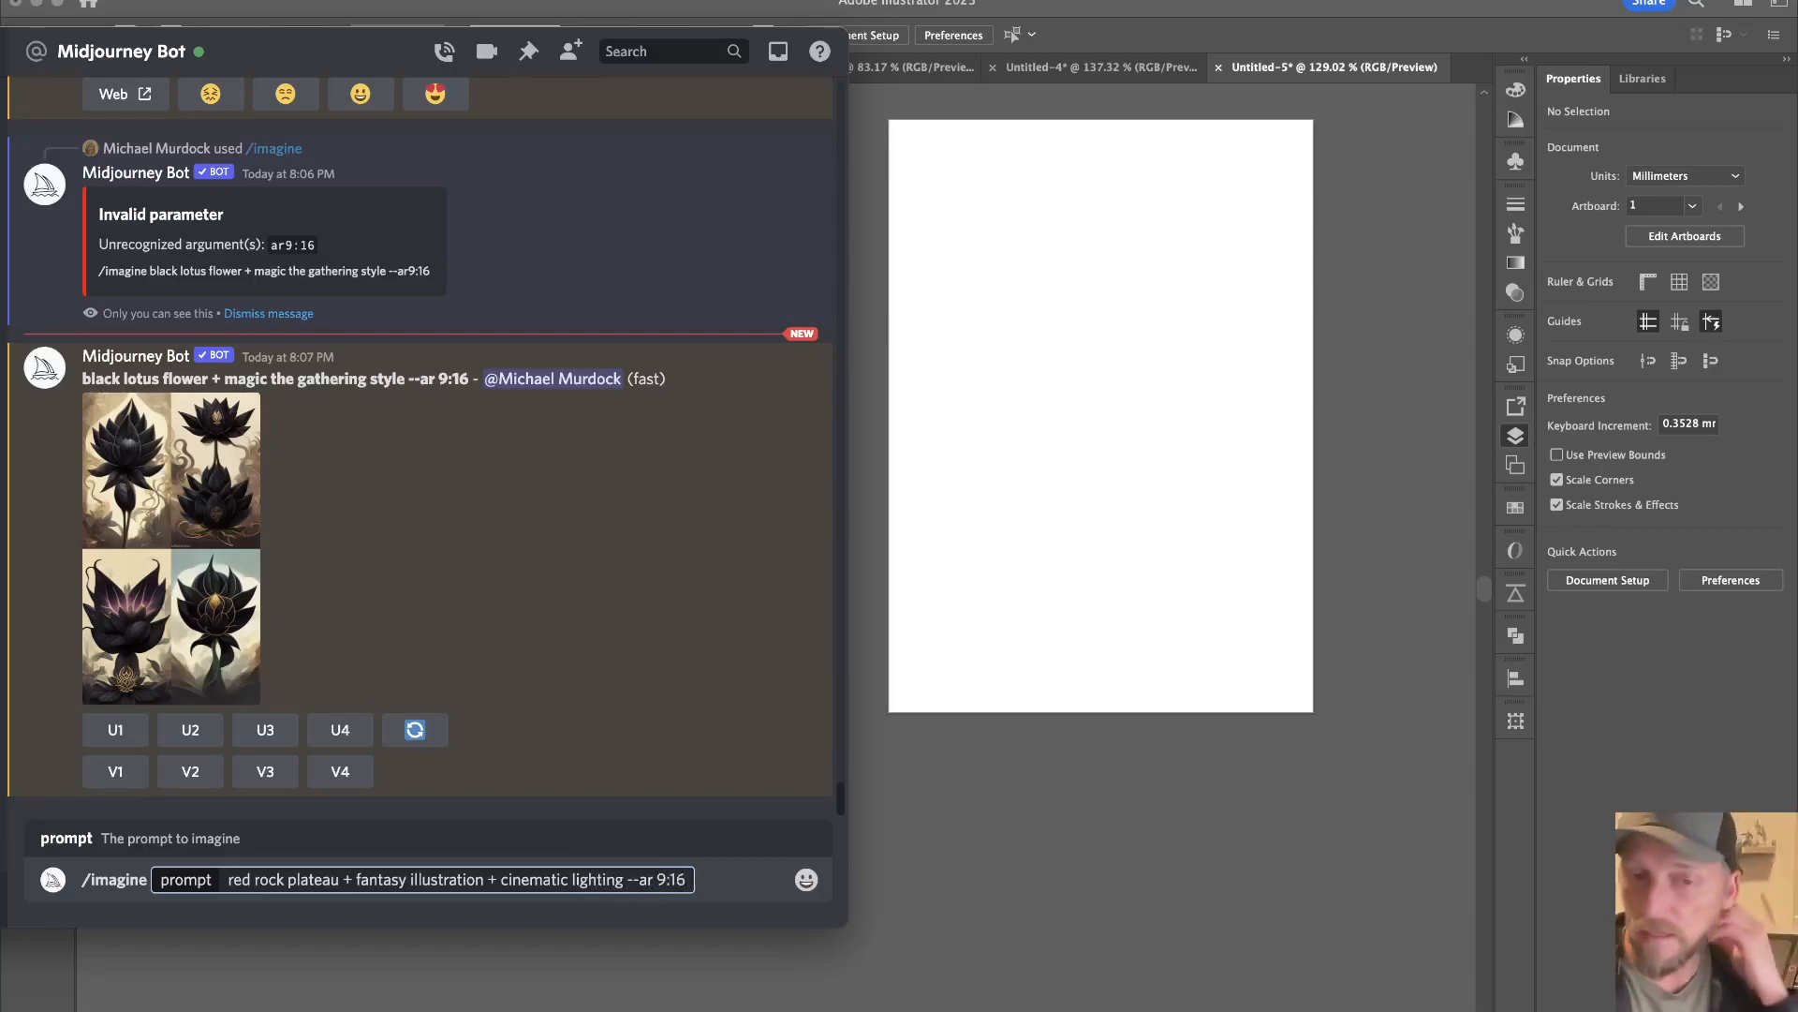
{"action": "key", "text": "Return"}
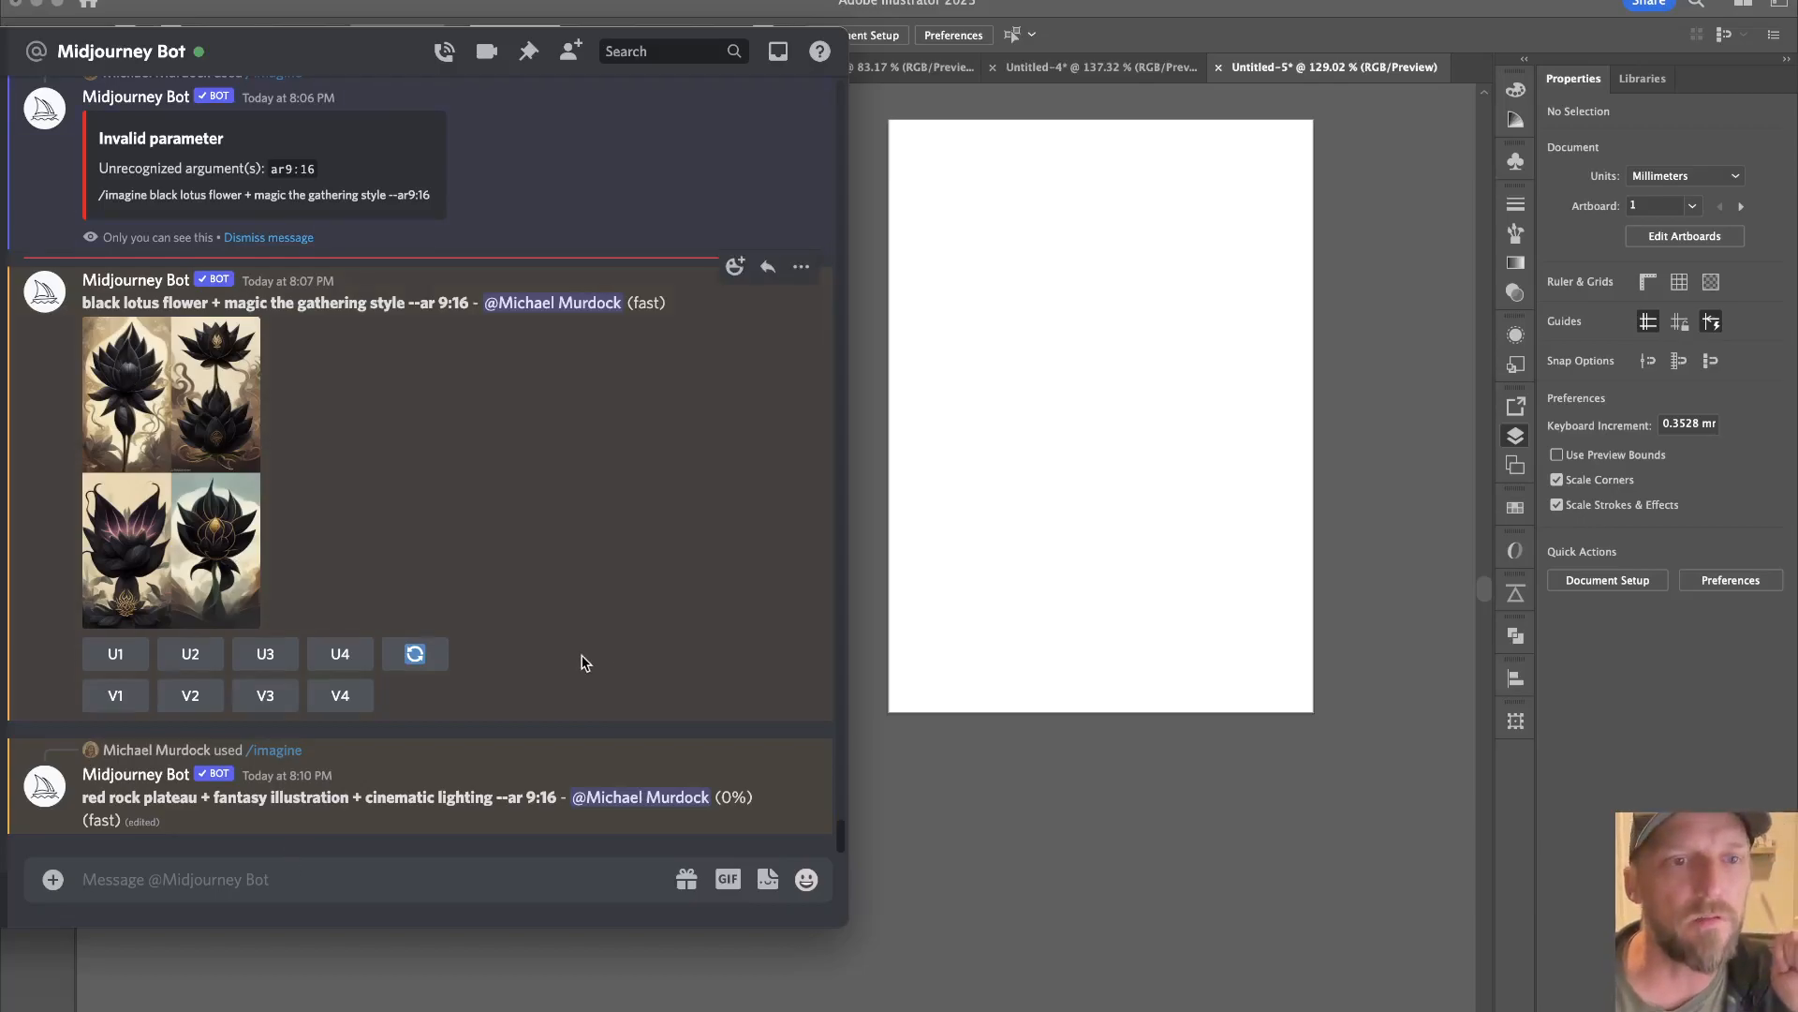
Examine the enlarged grid of black lotus flower images and close it.
{"action": "left_click", "coordinate": [192, 461]}
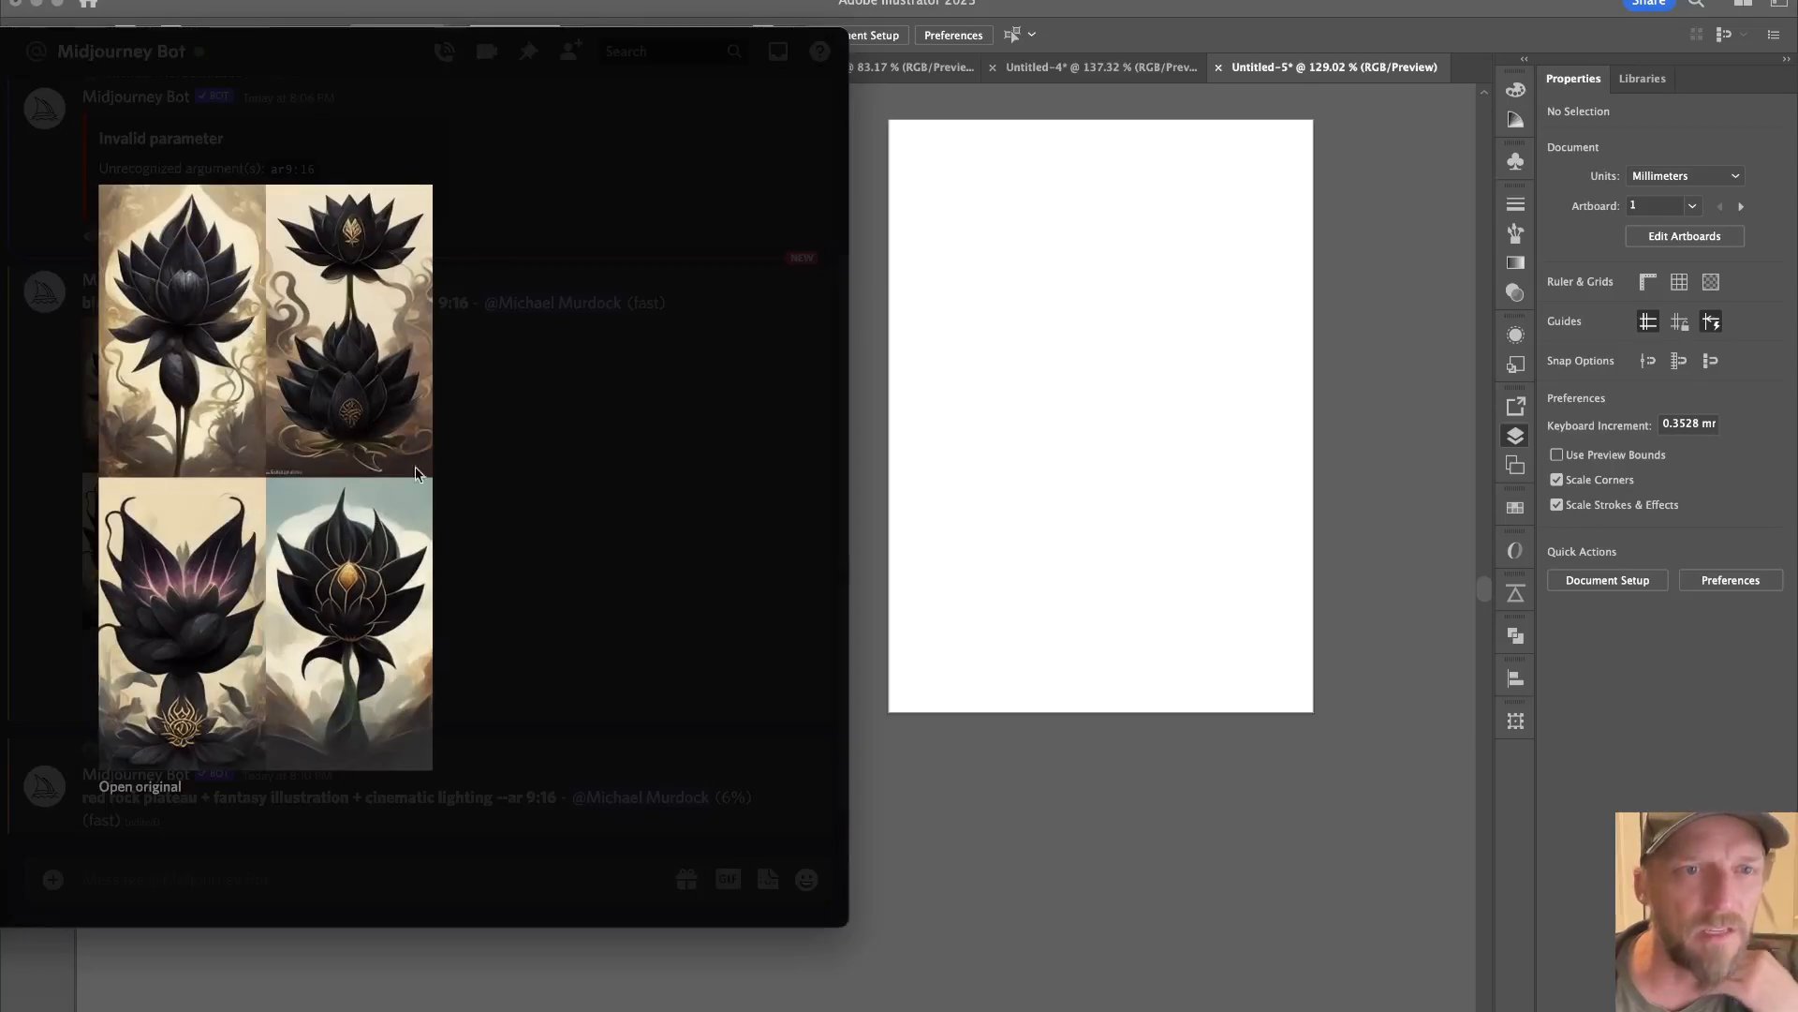
{"action": "left_click", "coordinate": [633, 507]}
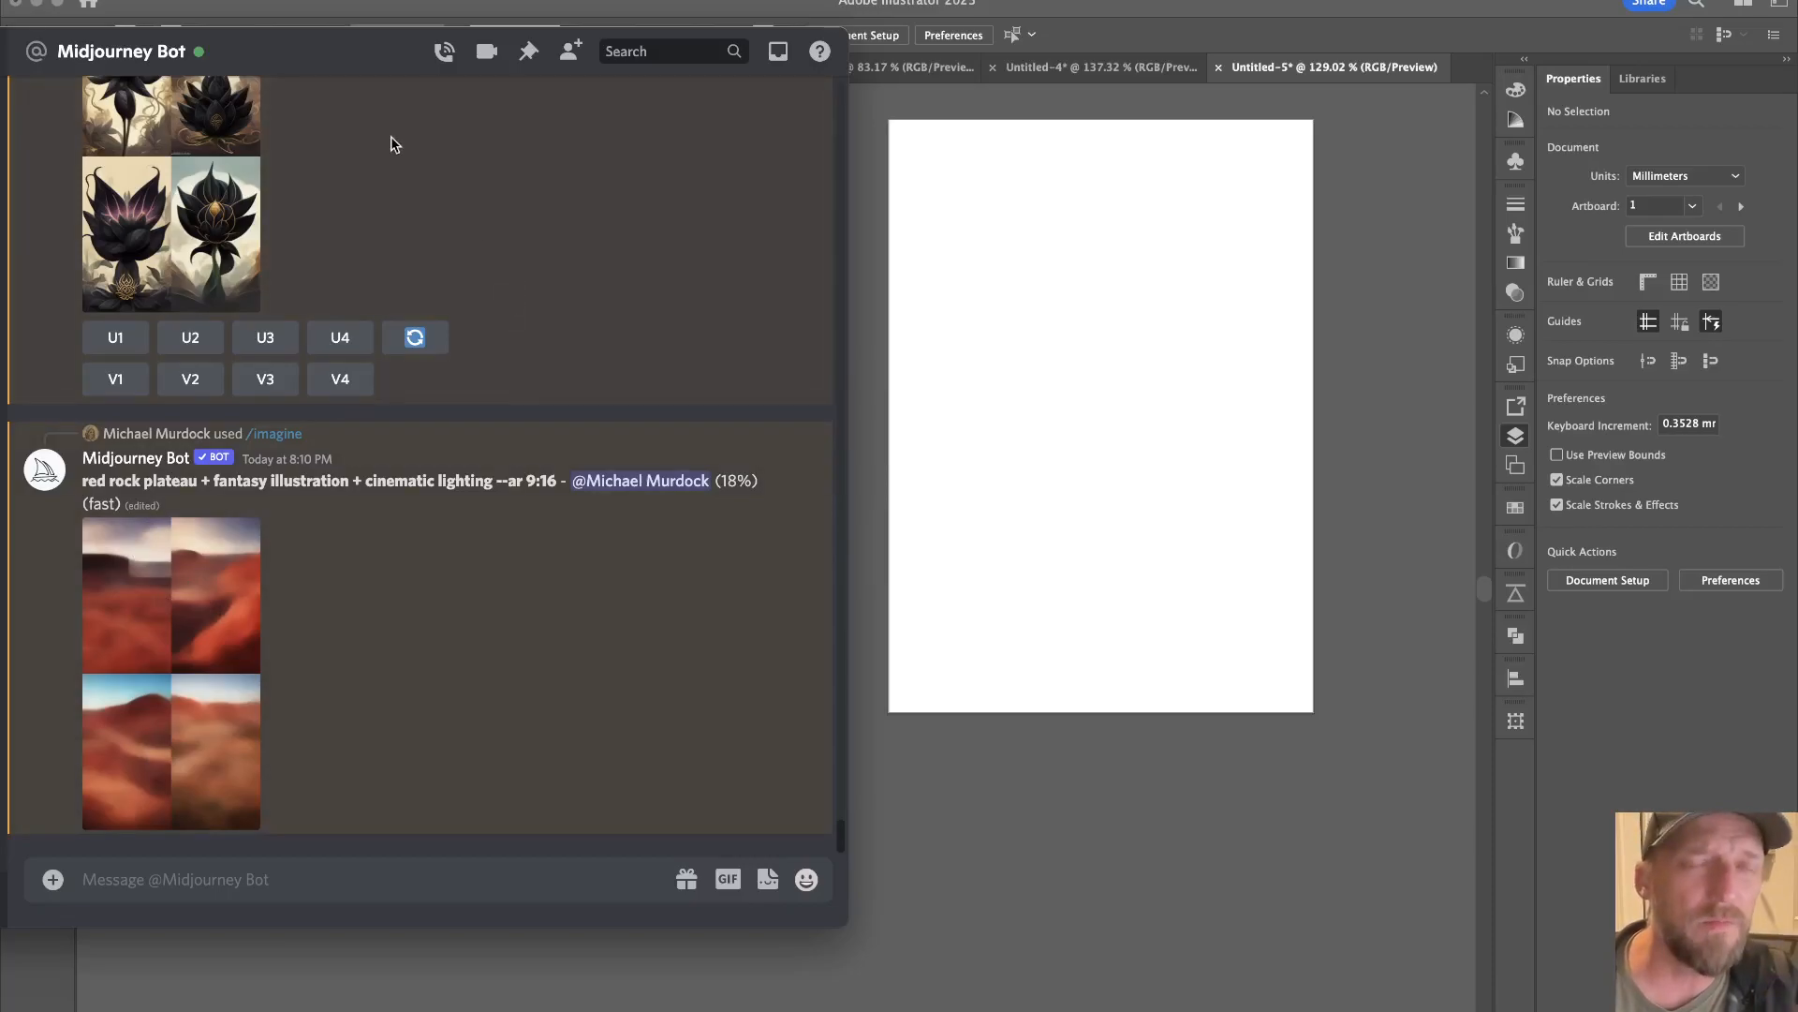
Switch to Illustrator and move the upper fire-or-sun symbol group onto the lower middle of the first card.
{"action": "left_click", "coordinate": [1122, 435]}
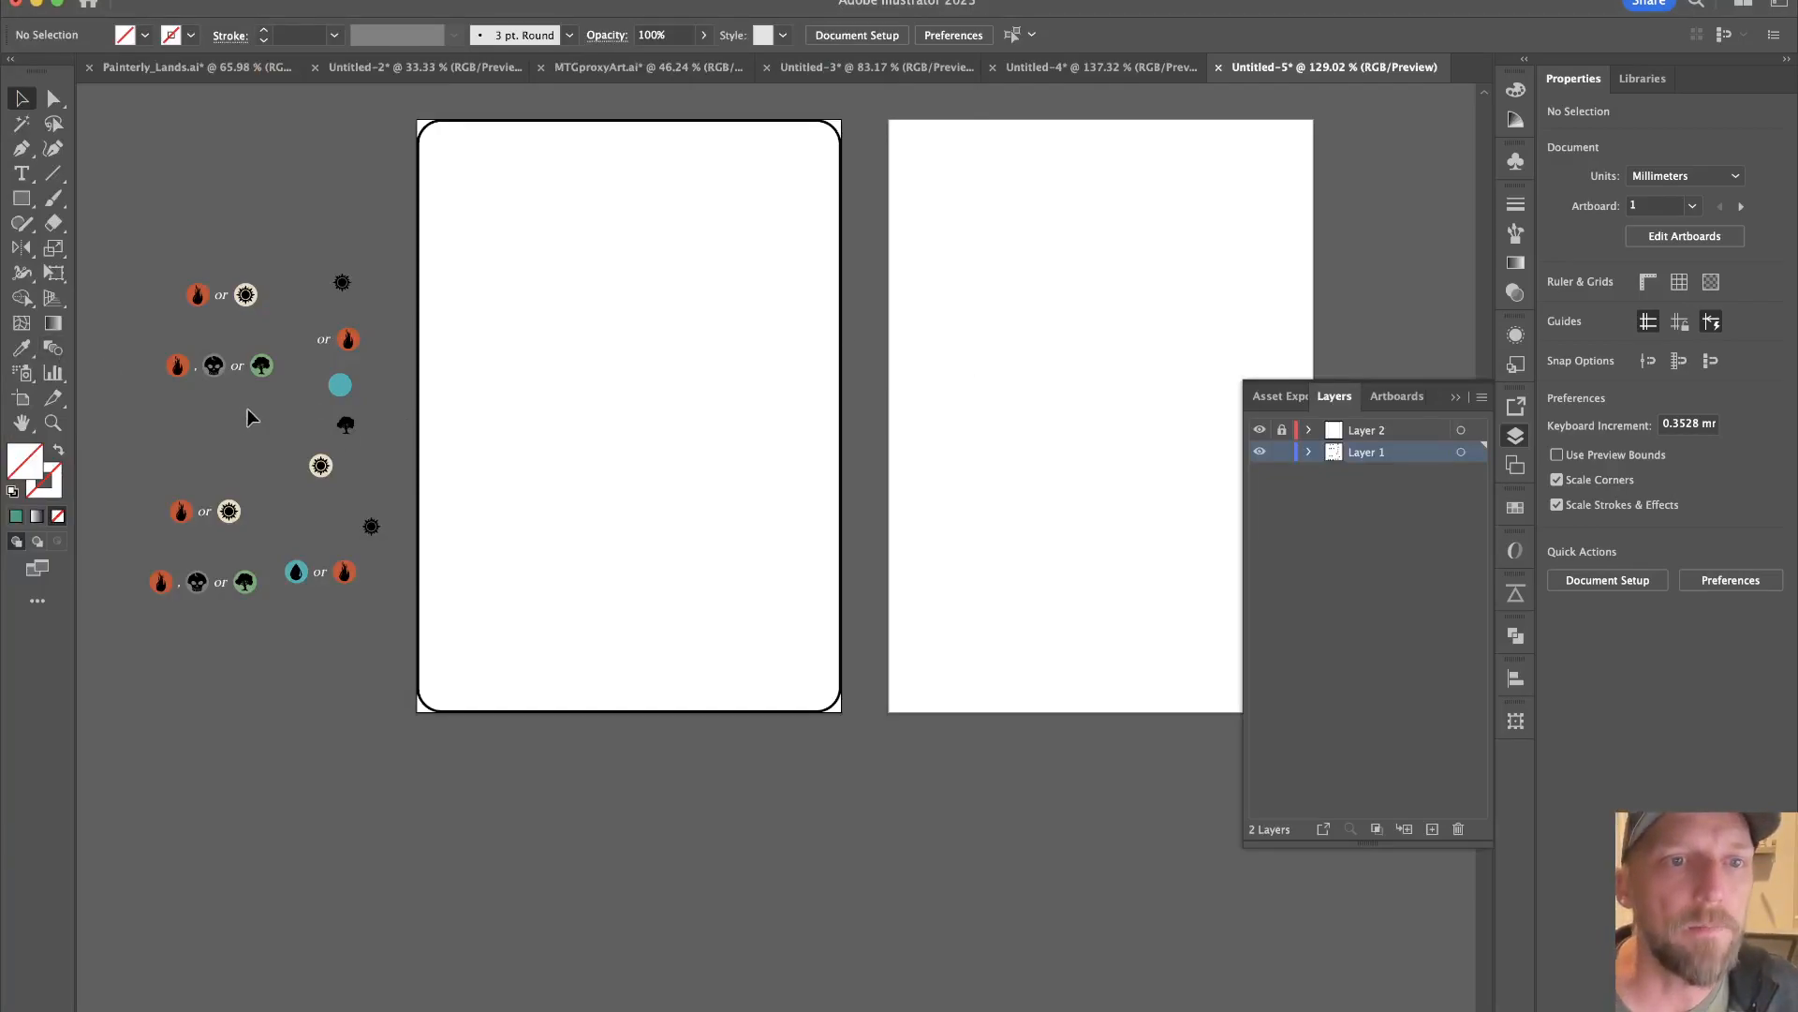
{"action": "left_click_drag", "start_coordinate": [284, 334], "coordinate": [767, 717]}
{"action": "key", "text": "z"}
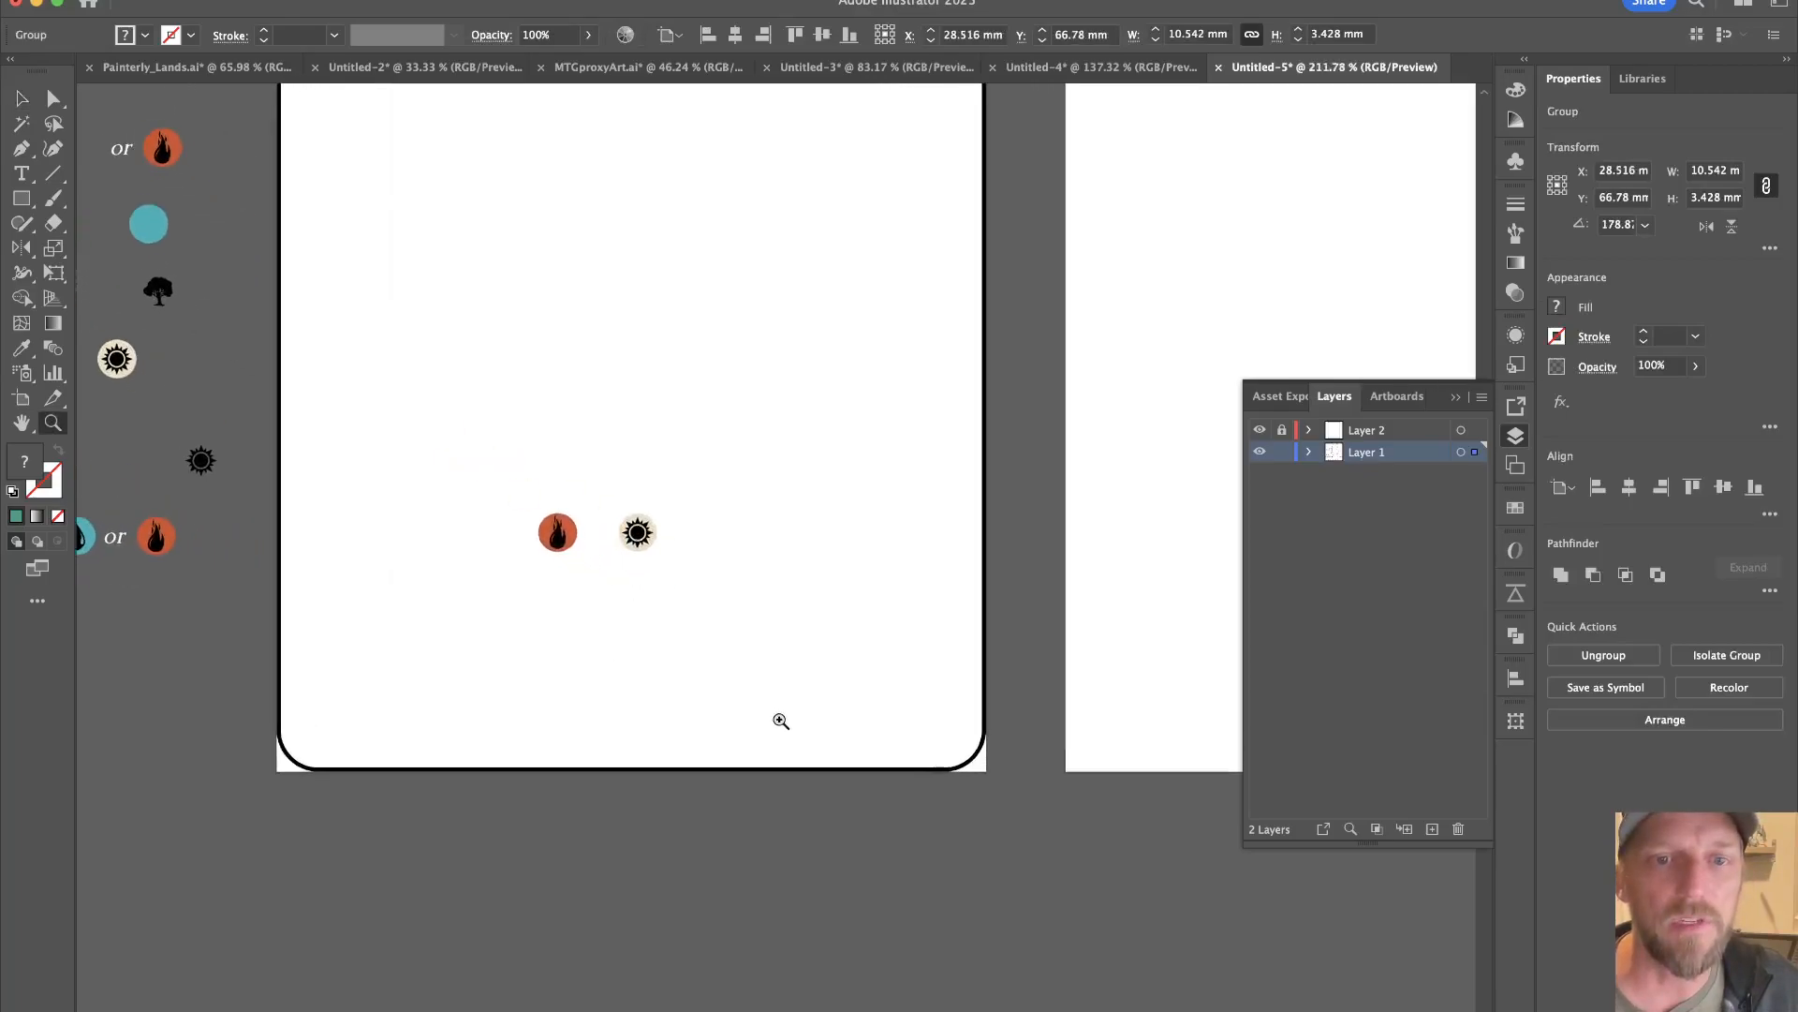
{"action": "key", "text": "v"}
{"action": "left_click_drag", "start_coordinate": [670, 485], "coordinate": [717, 527]}
Draw a black, borderless rectangle about 68 × 22 mm across the card's lower edge and place it behind the fire-or-sun symbols.
{"action": "key", "text": "m"}
{"action": "left_click_drag", "start_coordinate": [274, 497], "coordinate": [898, 750]}
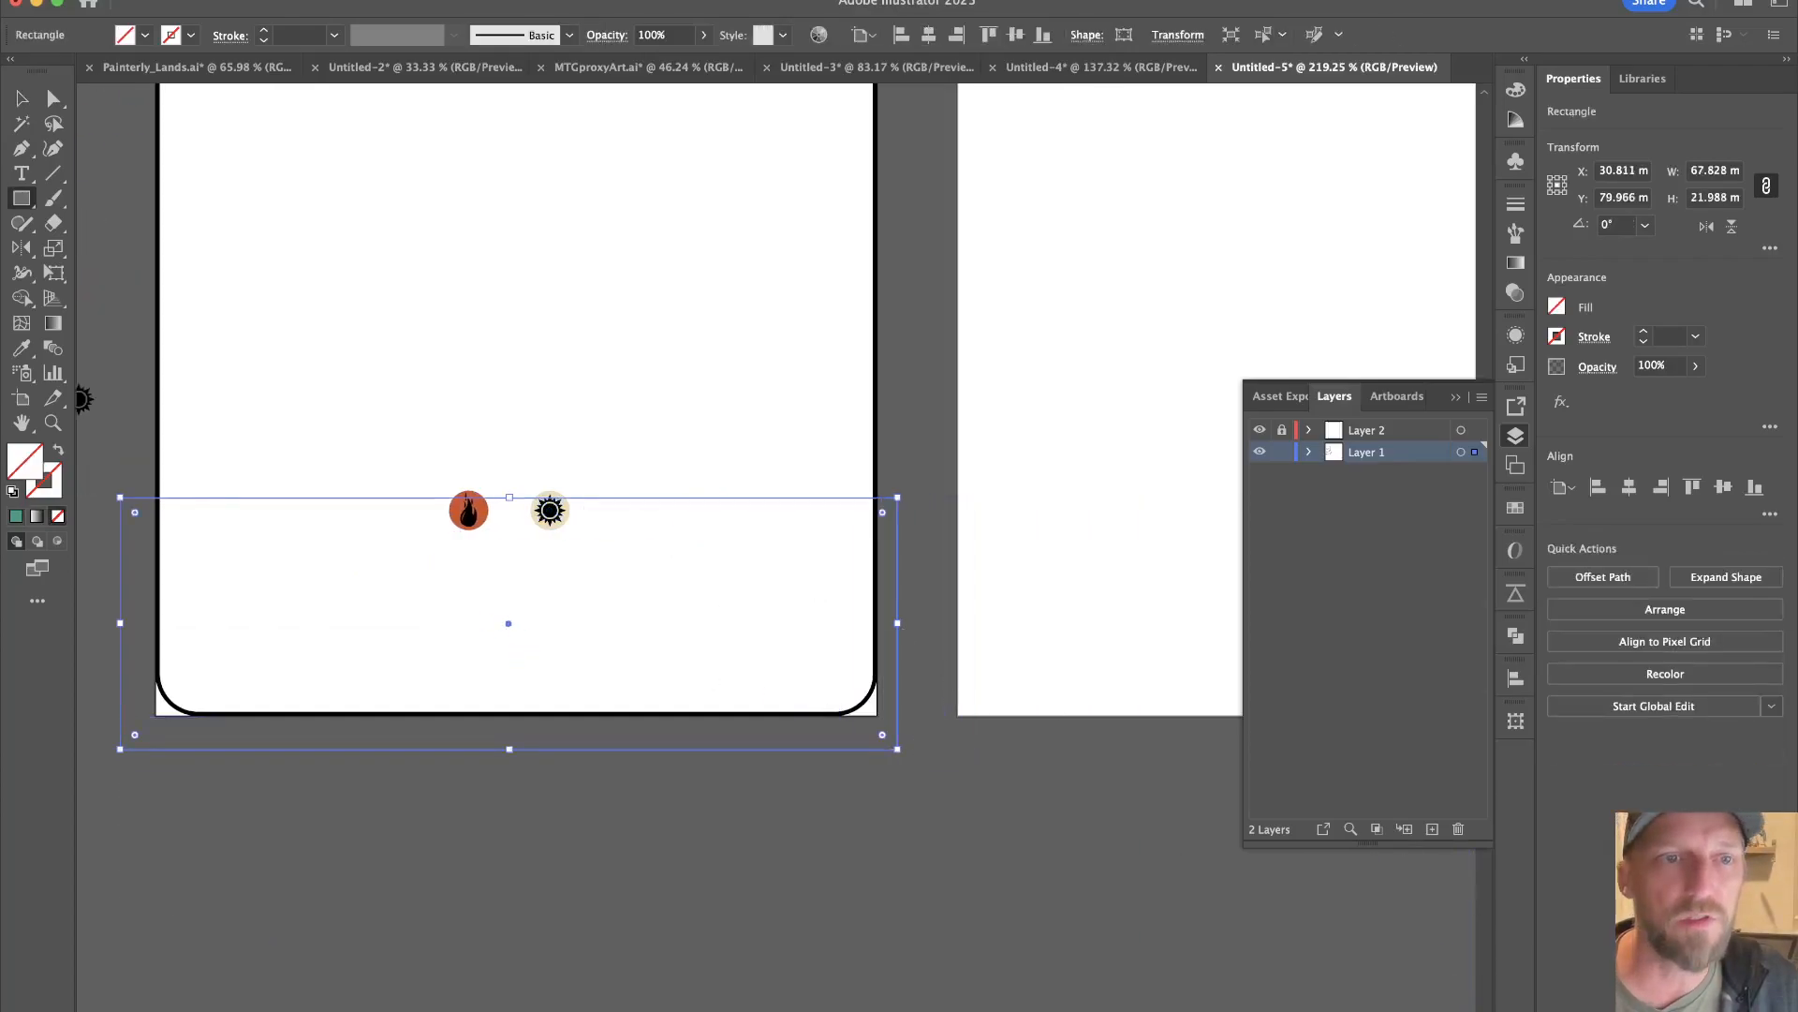
{"action": "left_click", "coordinate": [1518, 508]}
{"action": "left_click", "coordinate": [1300, 564]}
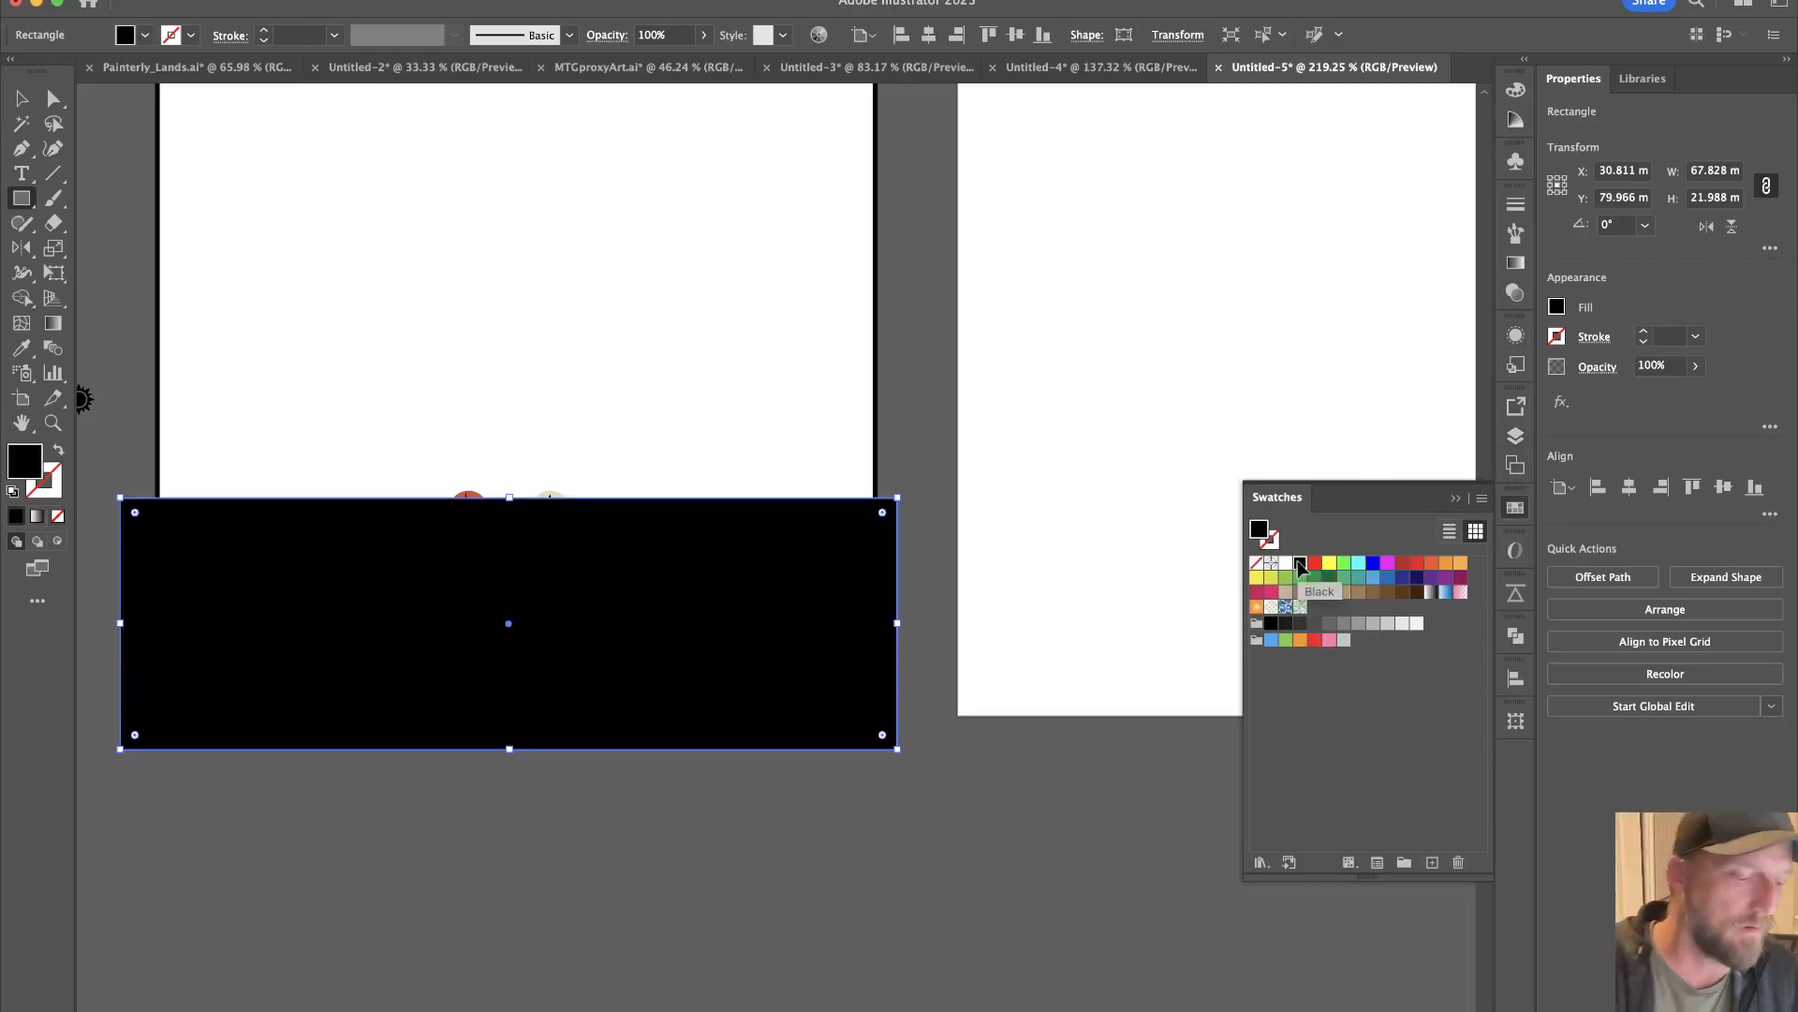
{"action": "key", "text": "v"}
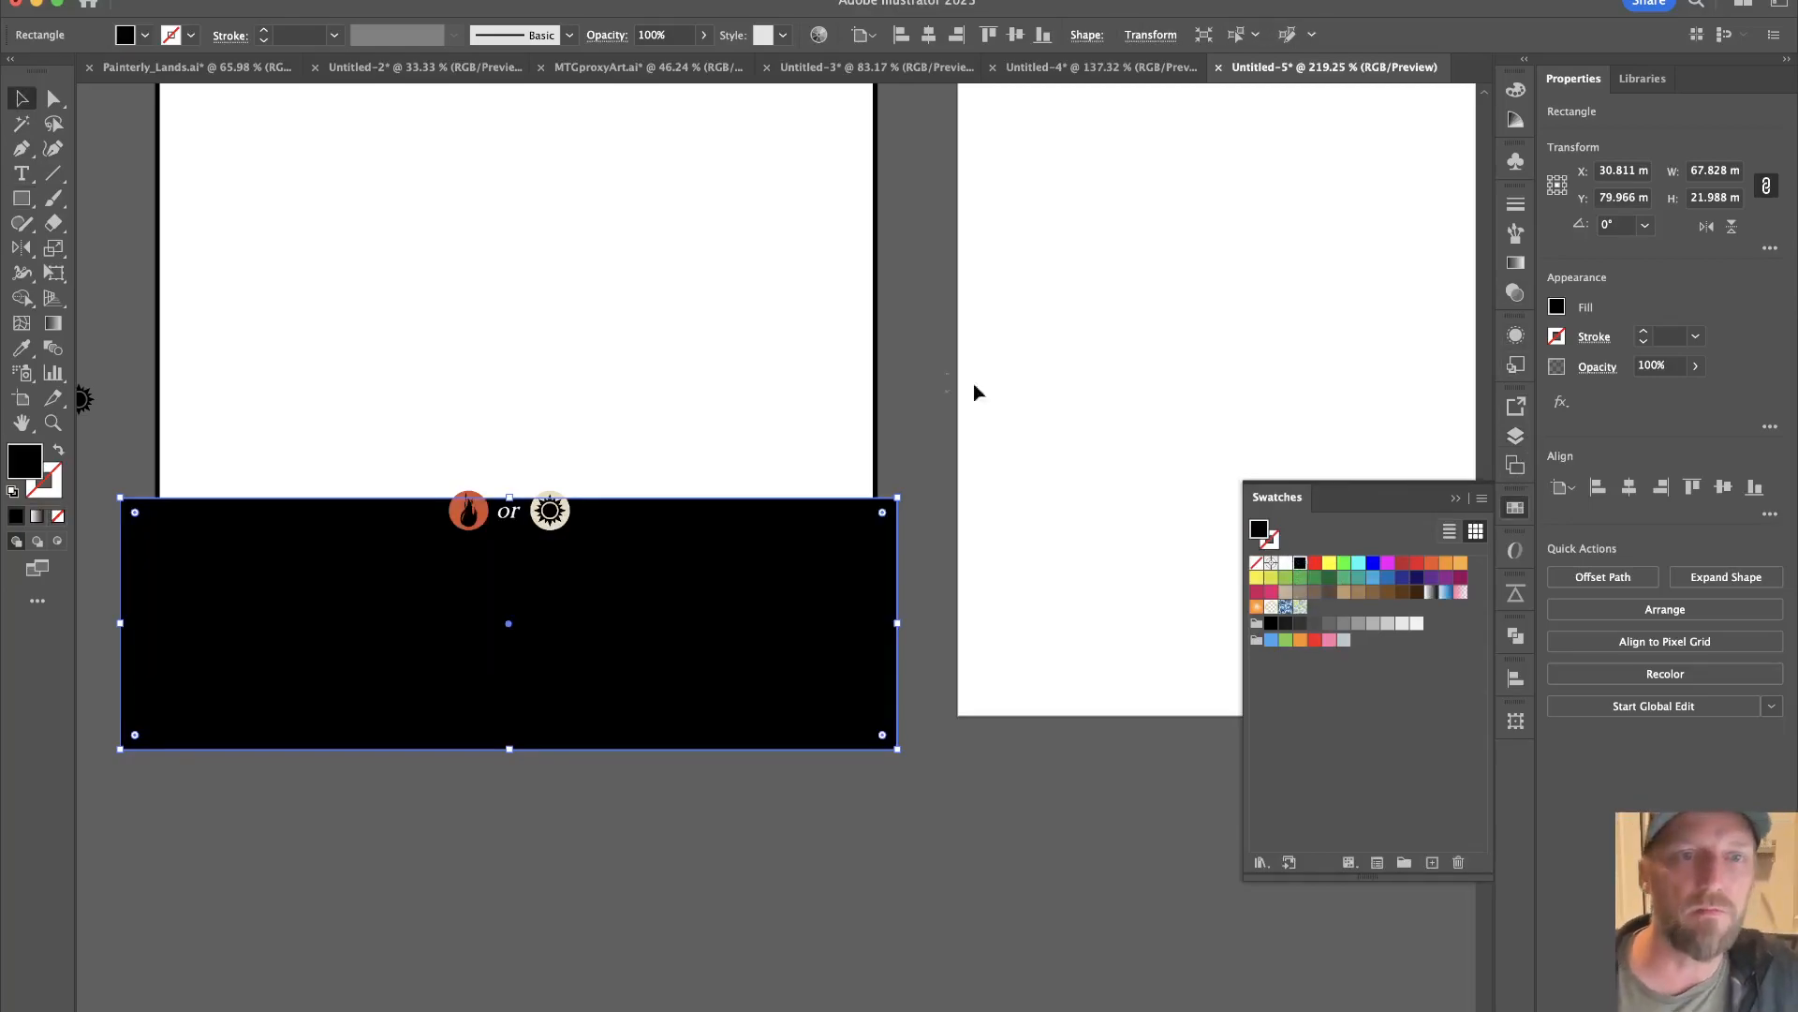
Change the fill of the rectangle across the card's lower edge to dark gray and deselect it.
{"action": "left_click", "coordinate": [1325, 626]}
{"action": "scroll", "coordinate": [735, 481], "scroll_direction": "left", "scroll_amount": 3}
{"action": "scroll", "coordinate": [734, 481], "scroll_direction": "up", "scroll_amount": 2}
{"action": "left_click", "coordinate": [723, 553]}
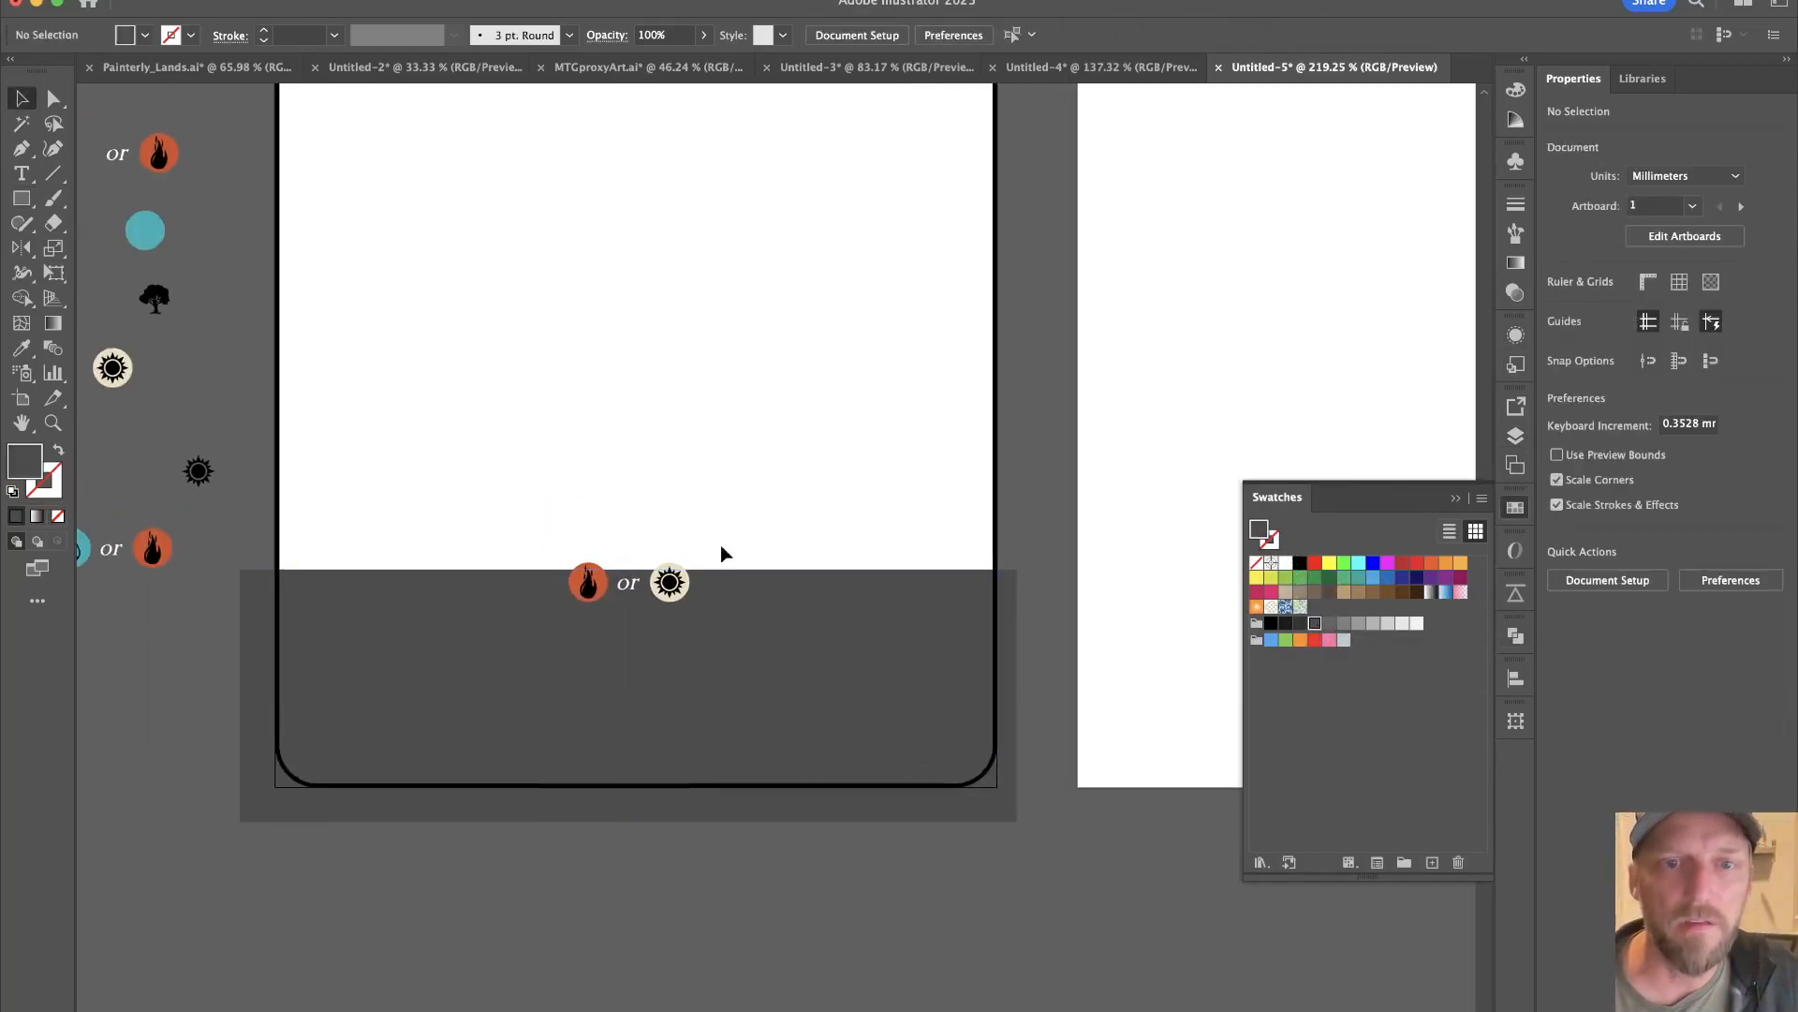
Fine-tune the fire-or-sun symbols' position, lower the dark gray band so it starts just beneath them, and undo the last move.
{"action": "left_click", "coordinate": [673, 588]}
{"action": "left_click_drag", "start_coordinate": [667, 580], "coordinate": [664, 581]}
{"action": "key", "text": "super+space"}
{"action": "mouse_move", "coordinate": [789, 692]}
{"action": "left_mouse_down"}
{"action": "mouse_move", "coordinate": [735, 684]}
{"action": "mouse_move", "coordinate": [783, 660]}
{"action": "left_mouse_up"}
{"action": "key", "text": "super+z"}
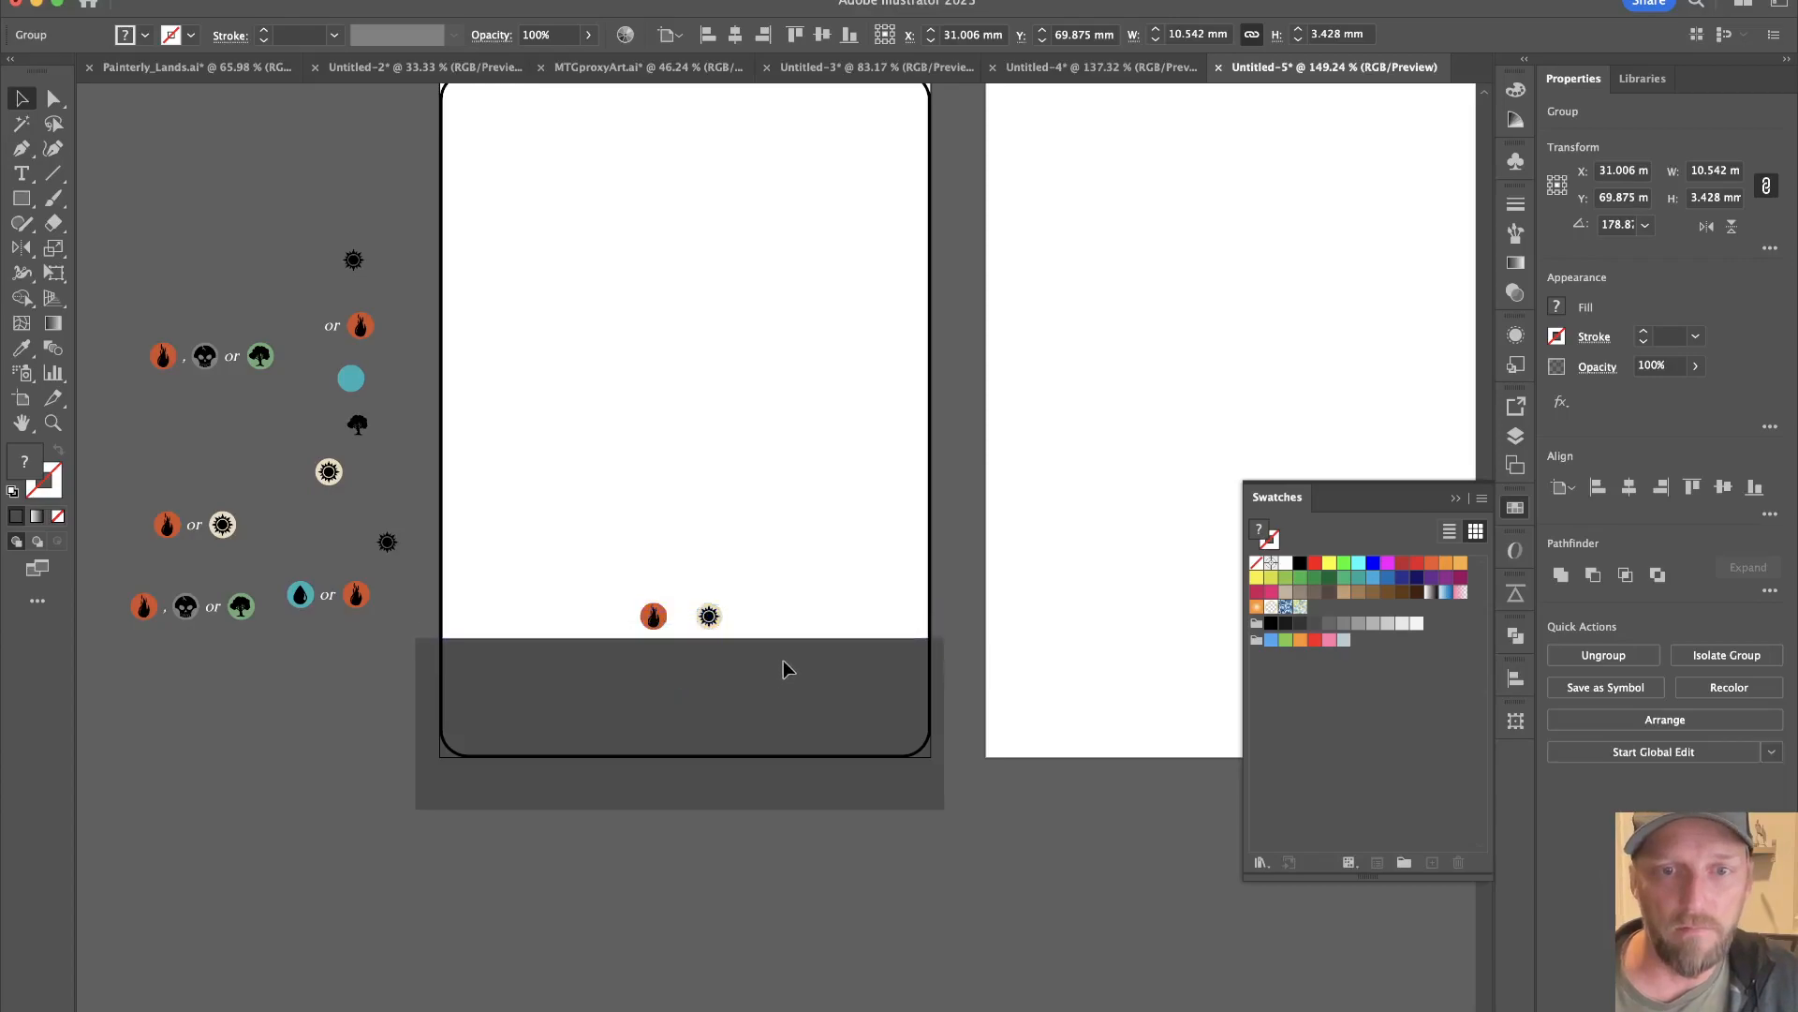
Move the fire-or-sun symbol group down so it straddles the upper edge of the dark gray band.
{"action": "left_click", "coordinate": [783, 665]}
{"action": "left_click", "coordinate": [707, 634]}
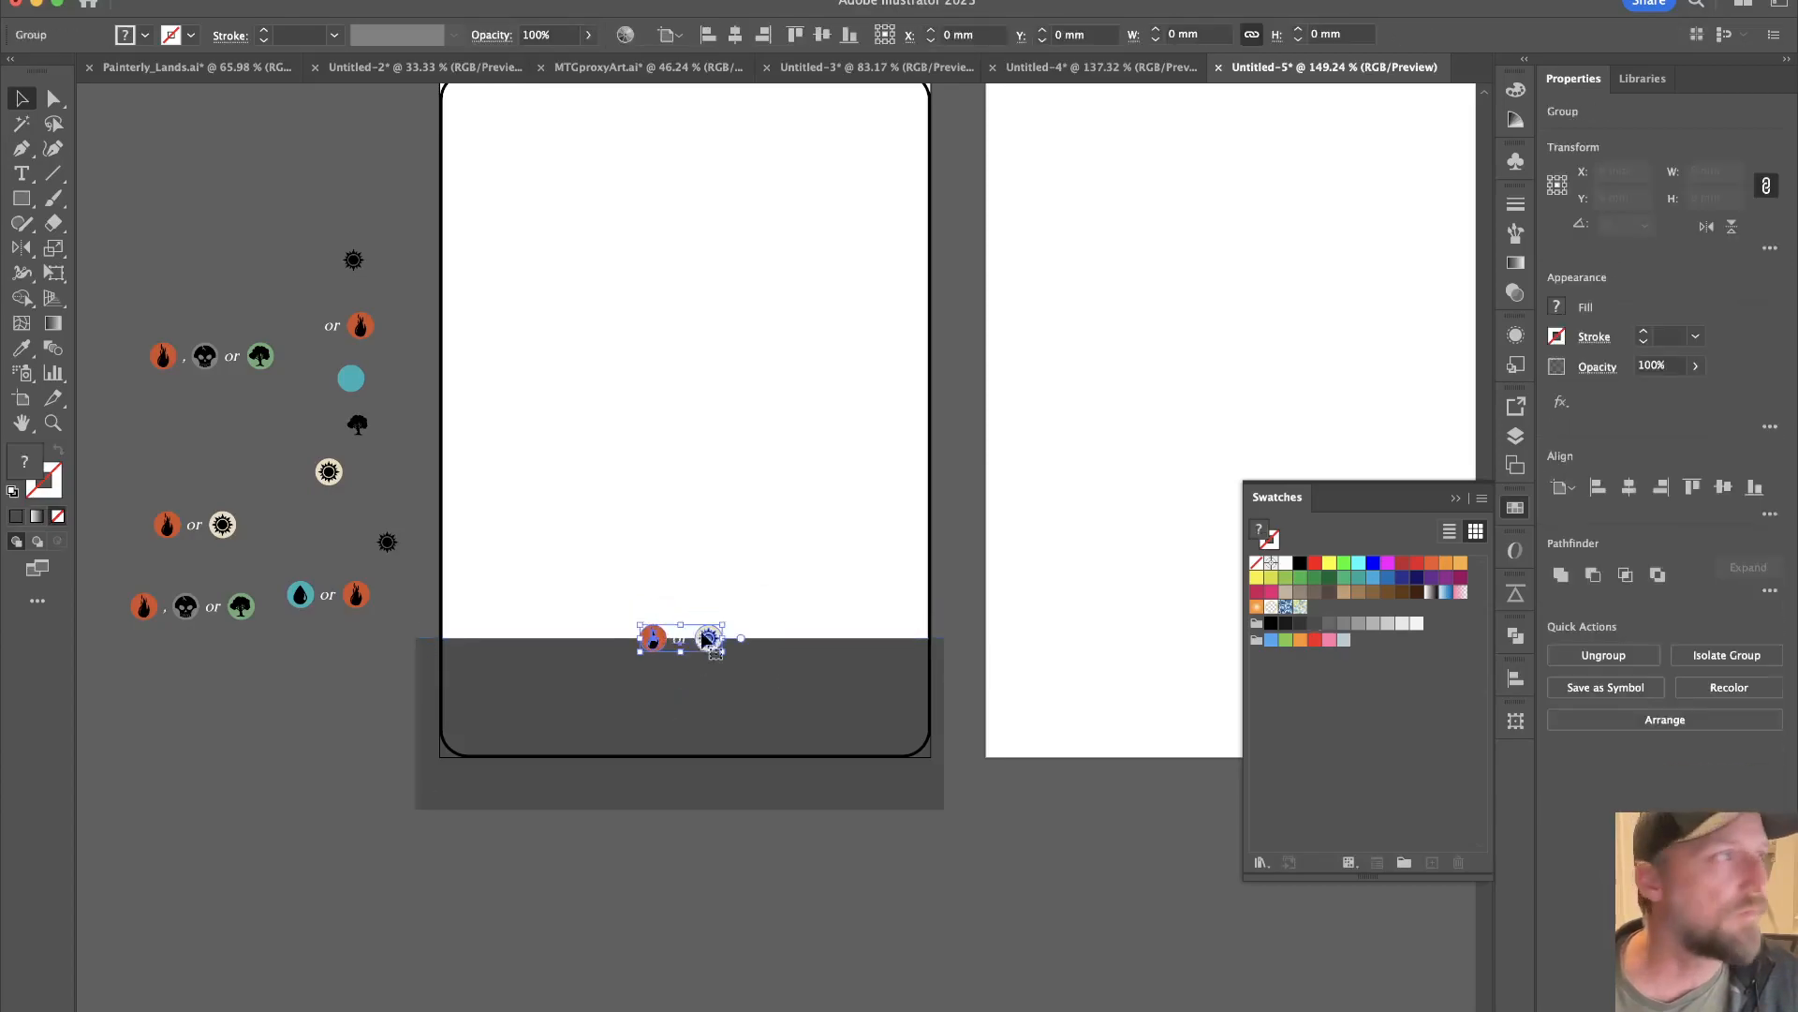
Paste the Tundra card image into the document as a reference and delete it again.
{"action": "key", "text": "super+Tab"}
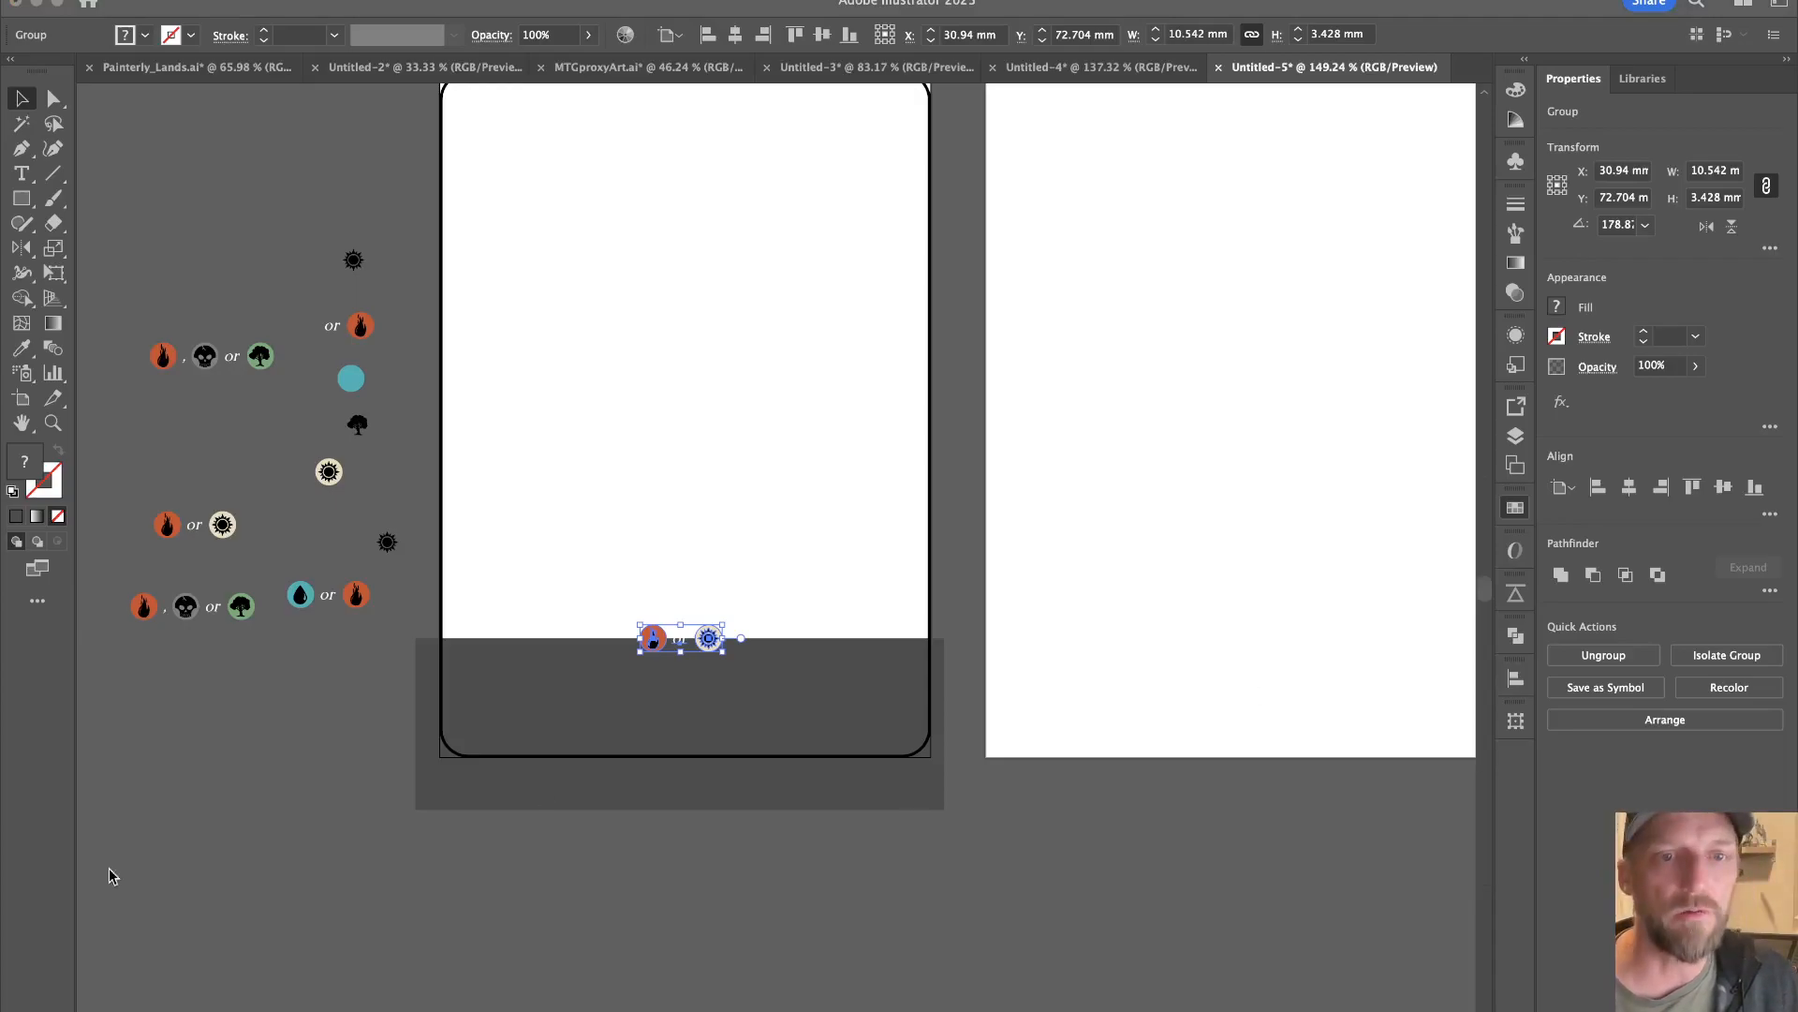
{"action": "left_click", "coordinate": [321, 768]}
{"action": "key", "text": "super+v"}
{"action": "left_click_drag", "start_coordinate": [918, 811], "coordinate": [749, 670]}
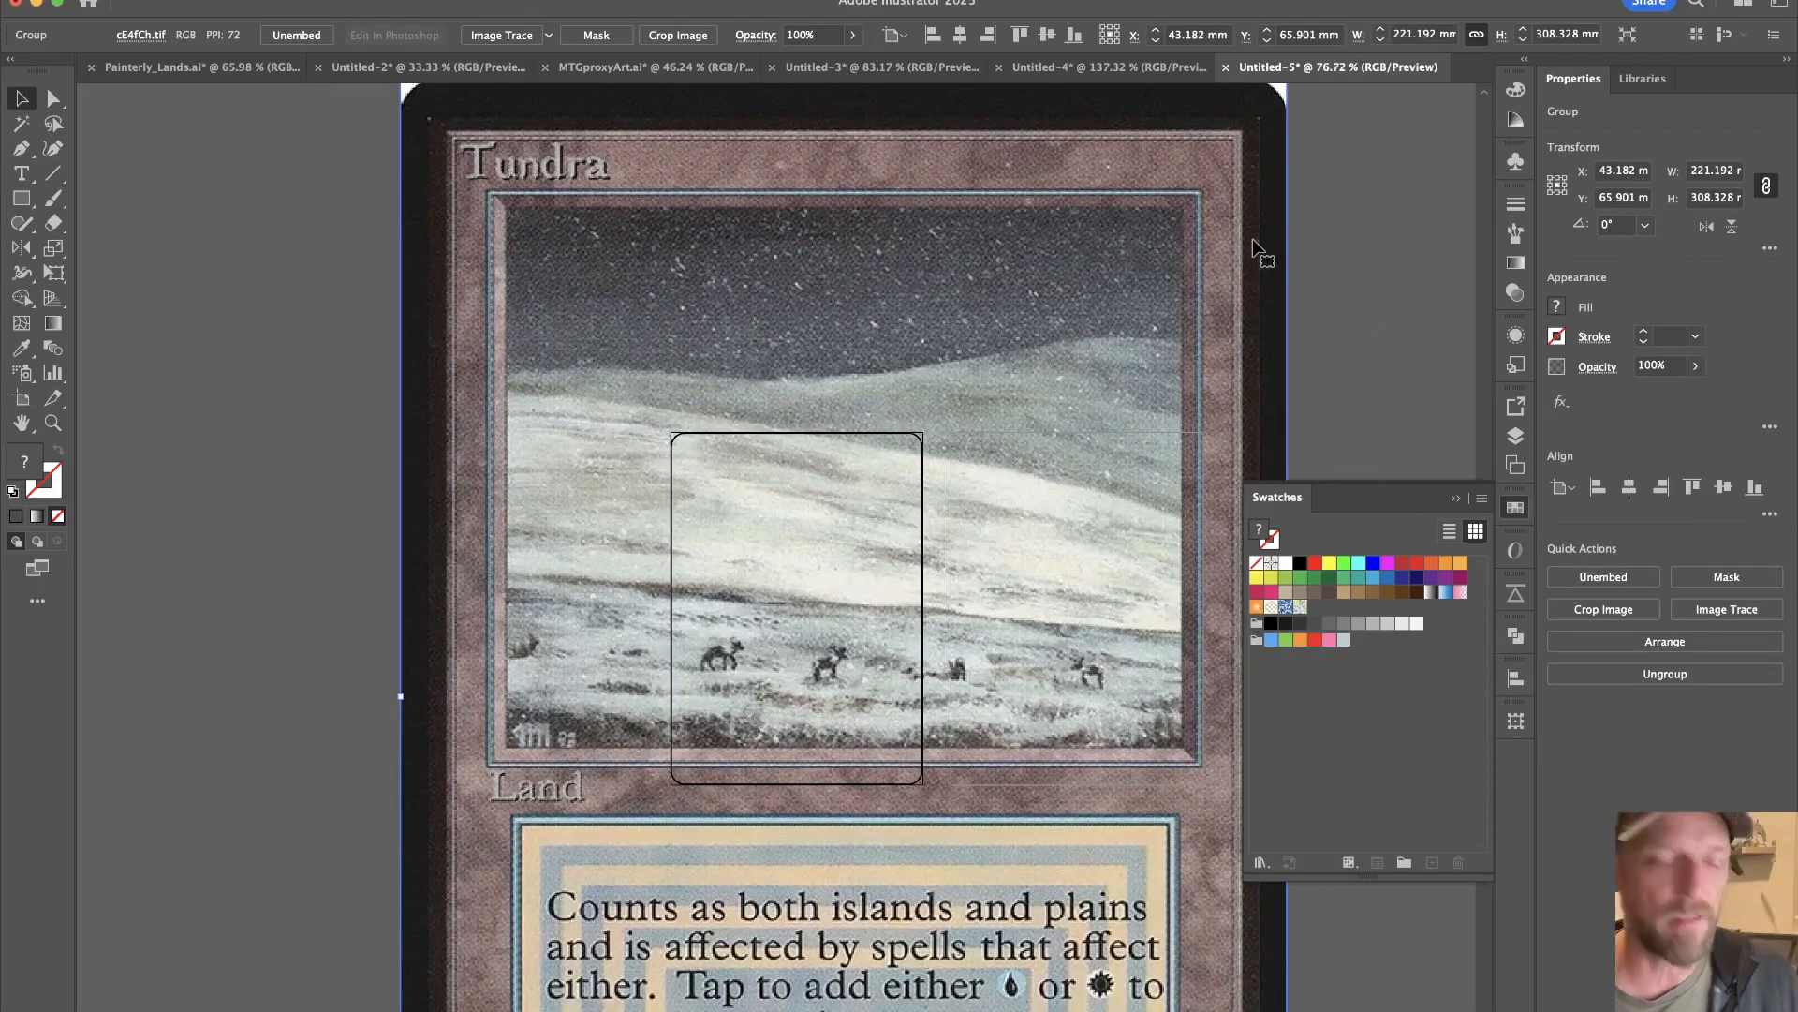
{"action": "key", "text": "Delete"}
Center the fire-or-sun symbol group horizontally on the first card and deselect it.
{"action": "left_click_drag", "start_coordinate": [896, 634], "coordinate": [887, 386]}
{"action": "key", "text": "z"}
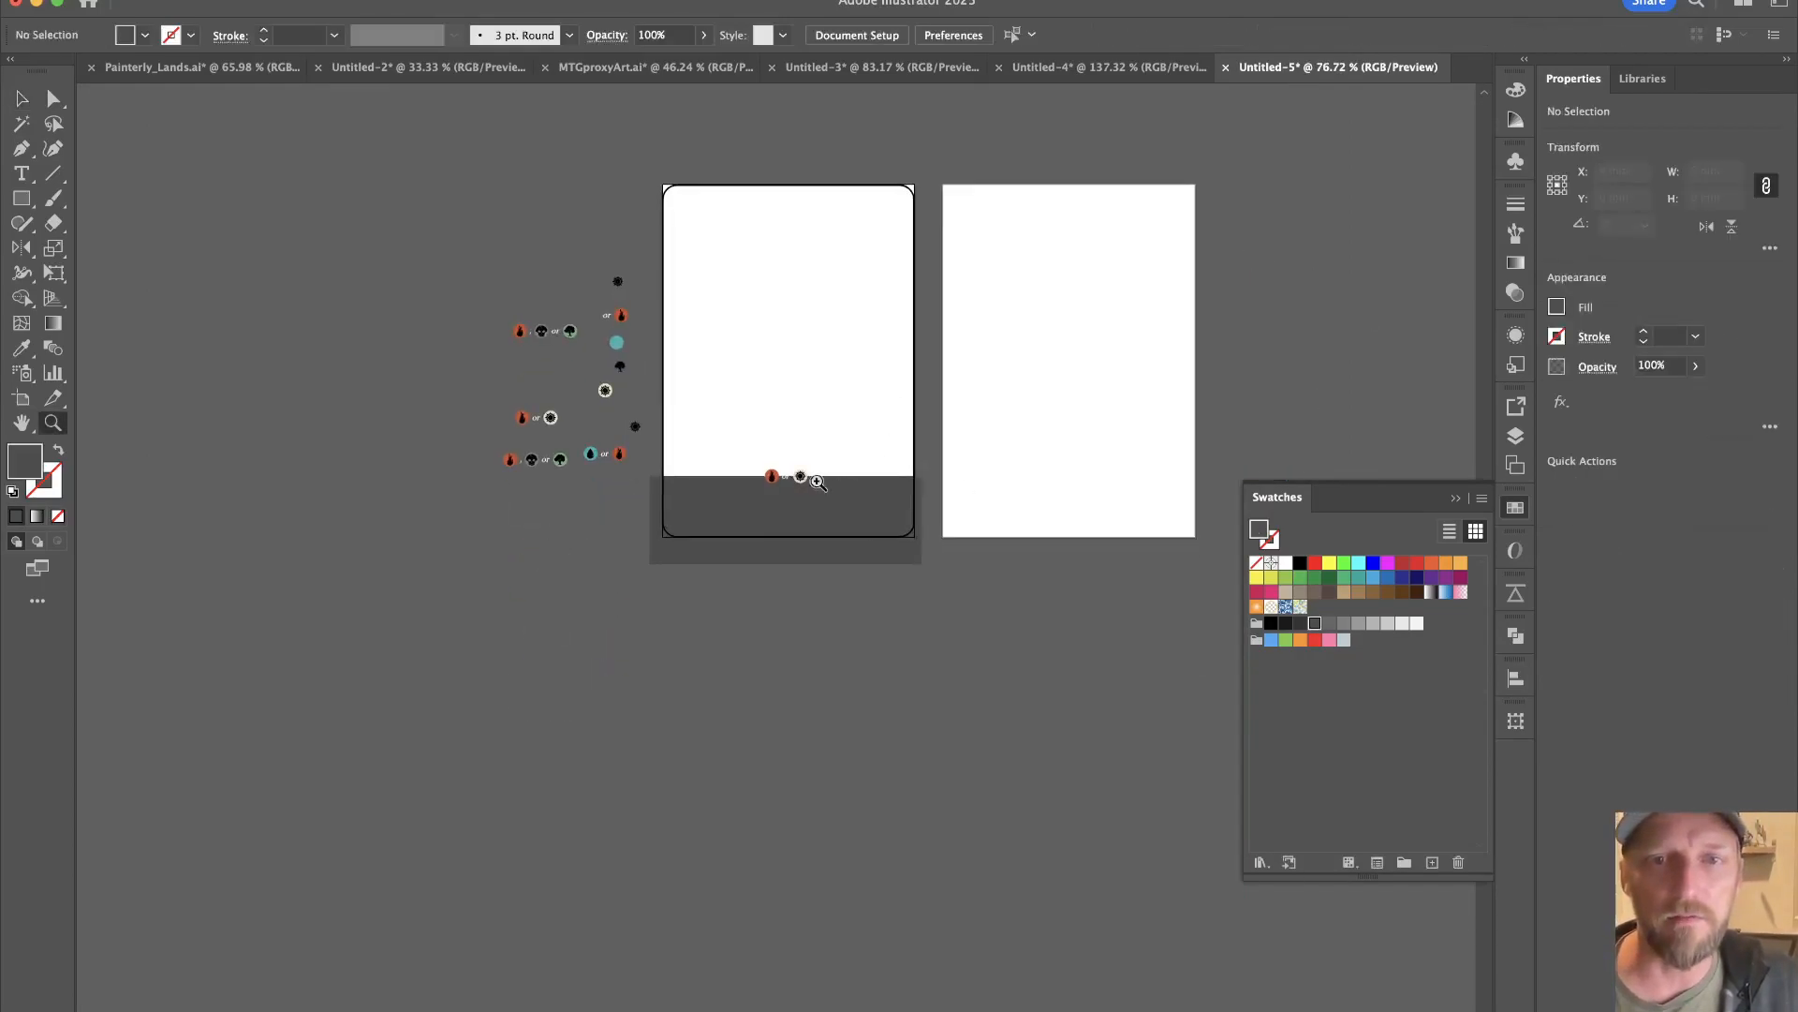
{"action": "left_click_drag", "start_coordinate": [792, 456], "coordinate": [1036, 666]}
{"action": "key", "text": "v"}
{"action": "left_click", "coordinate": [828, 520]}
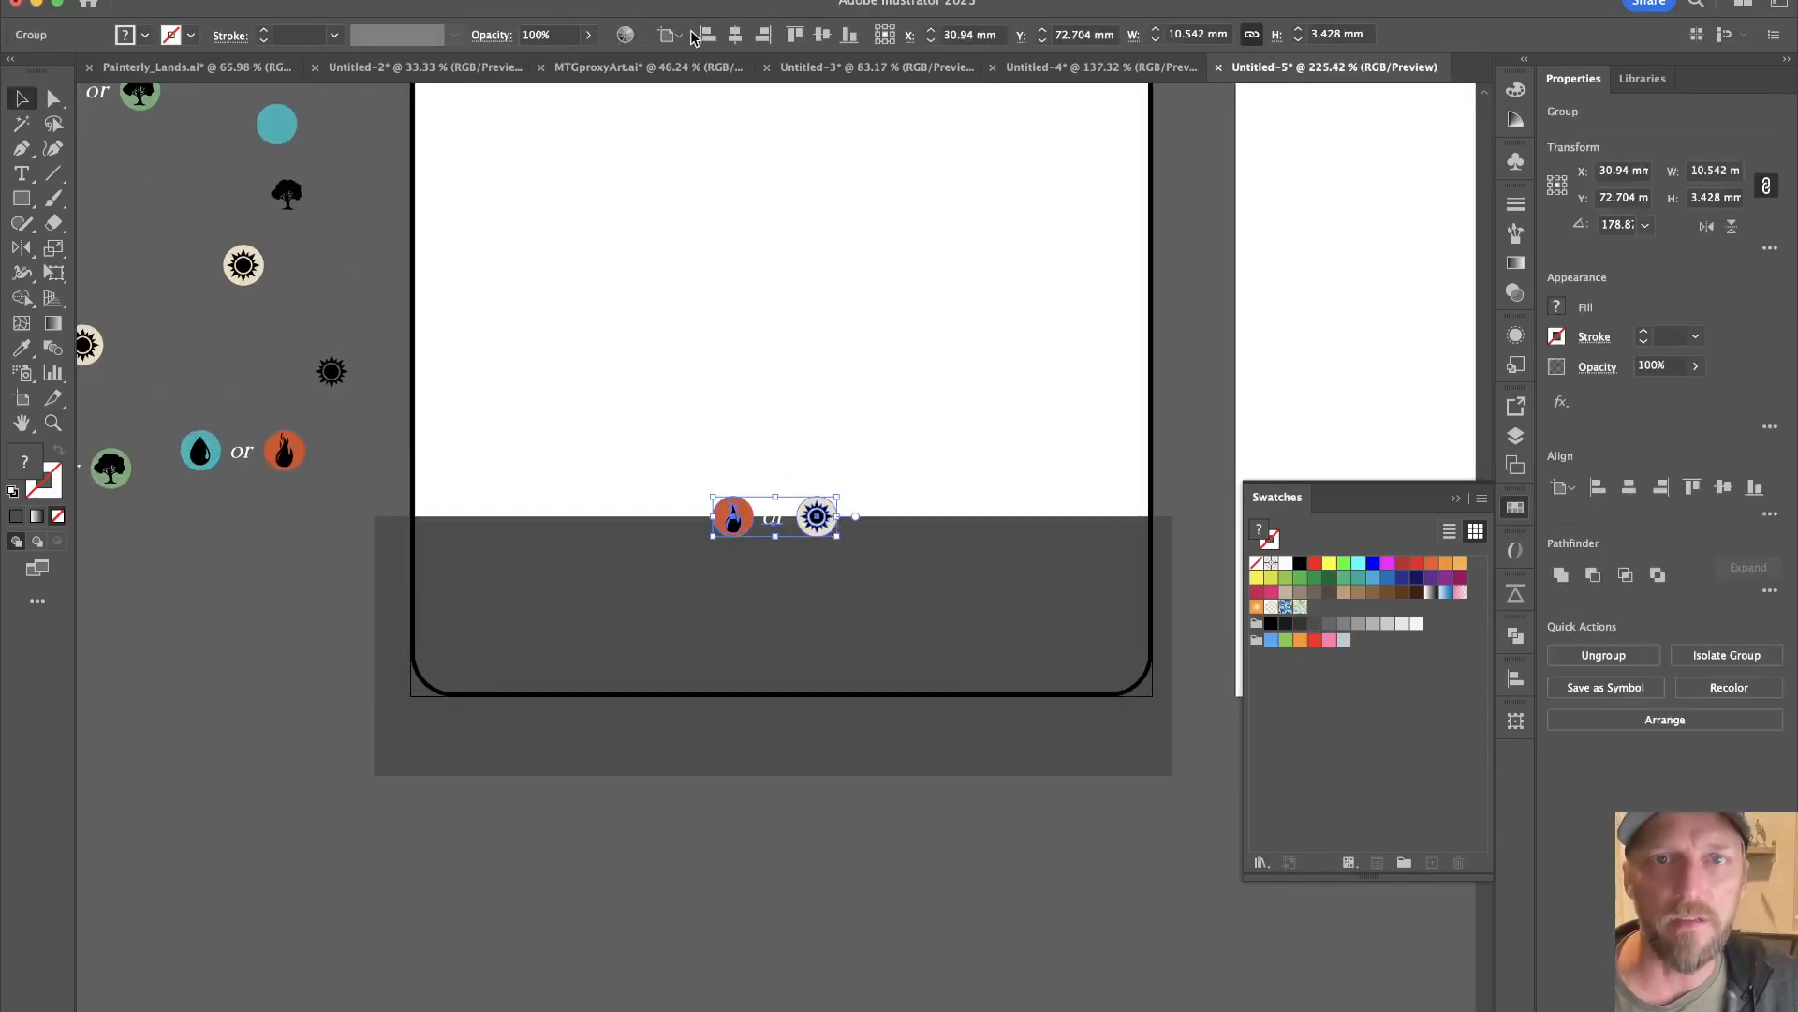
{"action": "key", "text": "Right"}
{"action": "key", "text": "Right"}
{"action": "left_click", "coordinate": [1000, 445]}
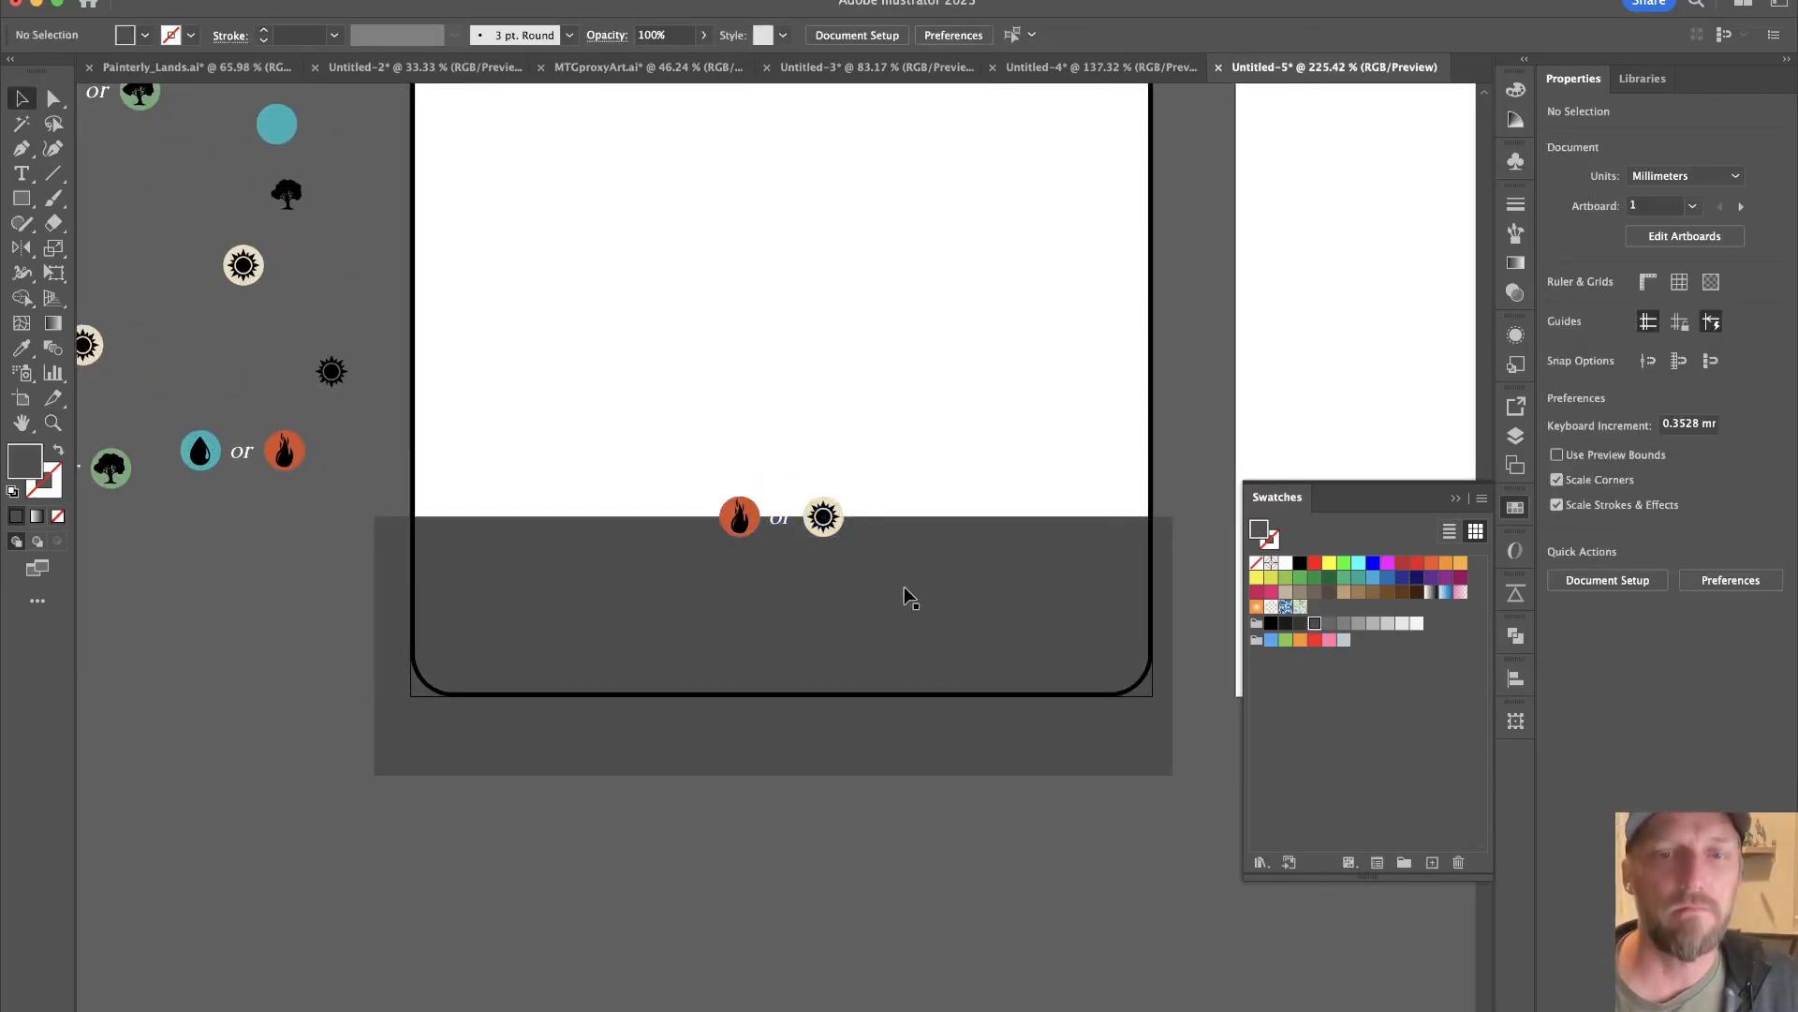
{"action": "key", "text": "super+Tab"}
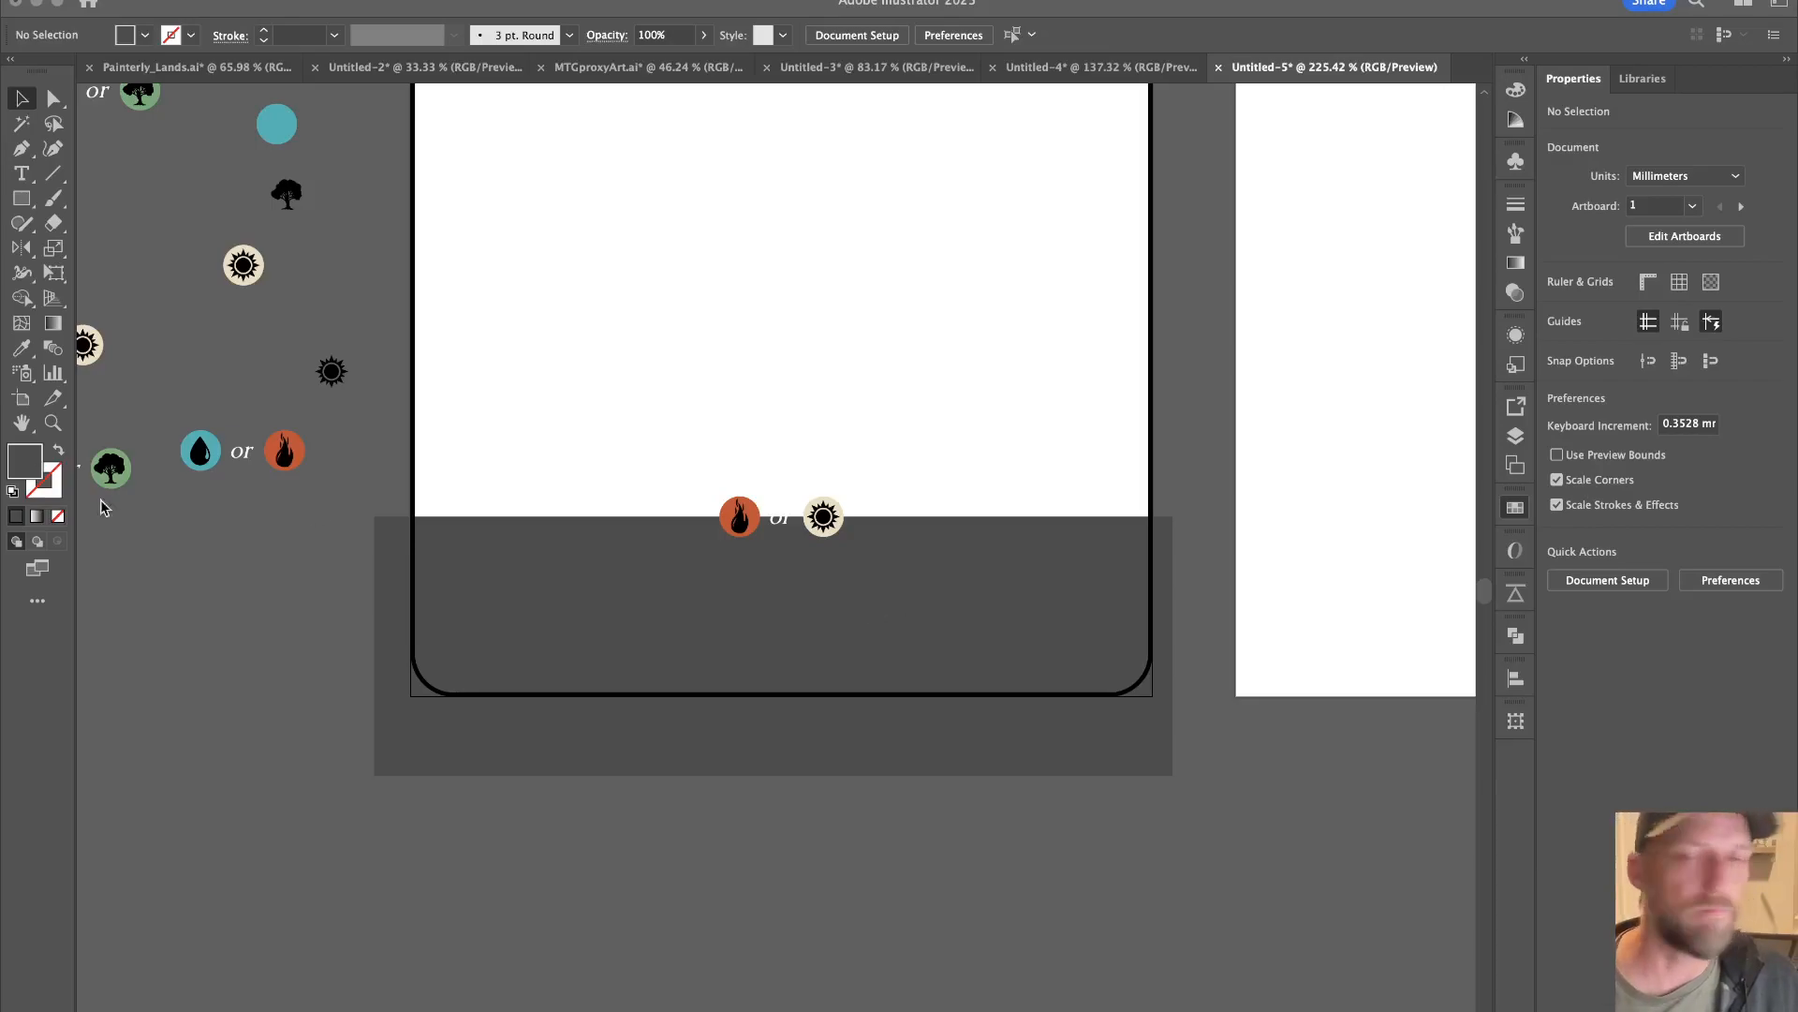
{"action": "left_click", "coordinate": [456, 809]}
{"action": "key", "text": "z"}
{"action": "left_click_drag", "start_coordinate": [979, 925], "coordinate": [698, 755]}
{"action": "key", "text": "v"}
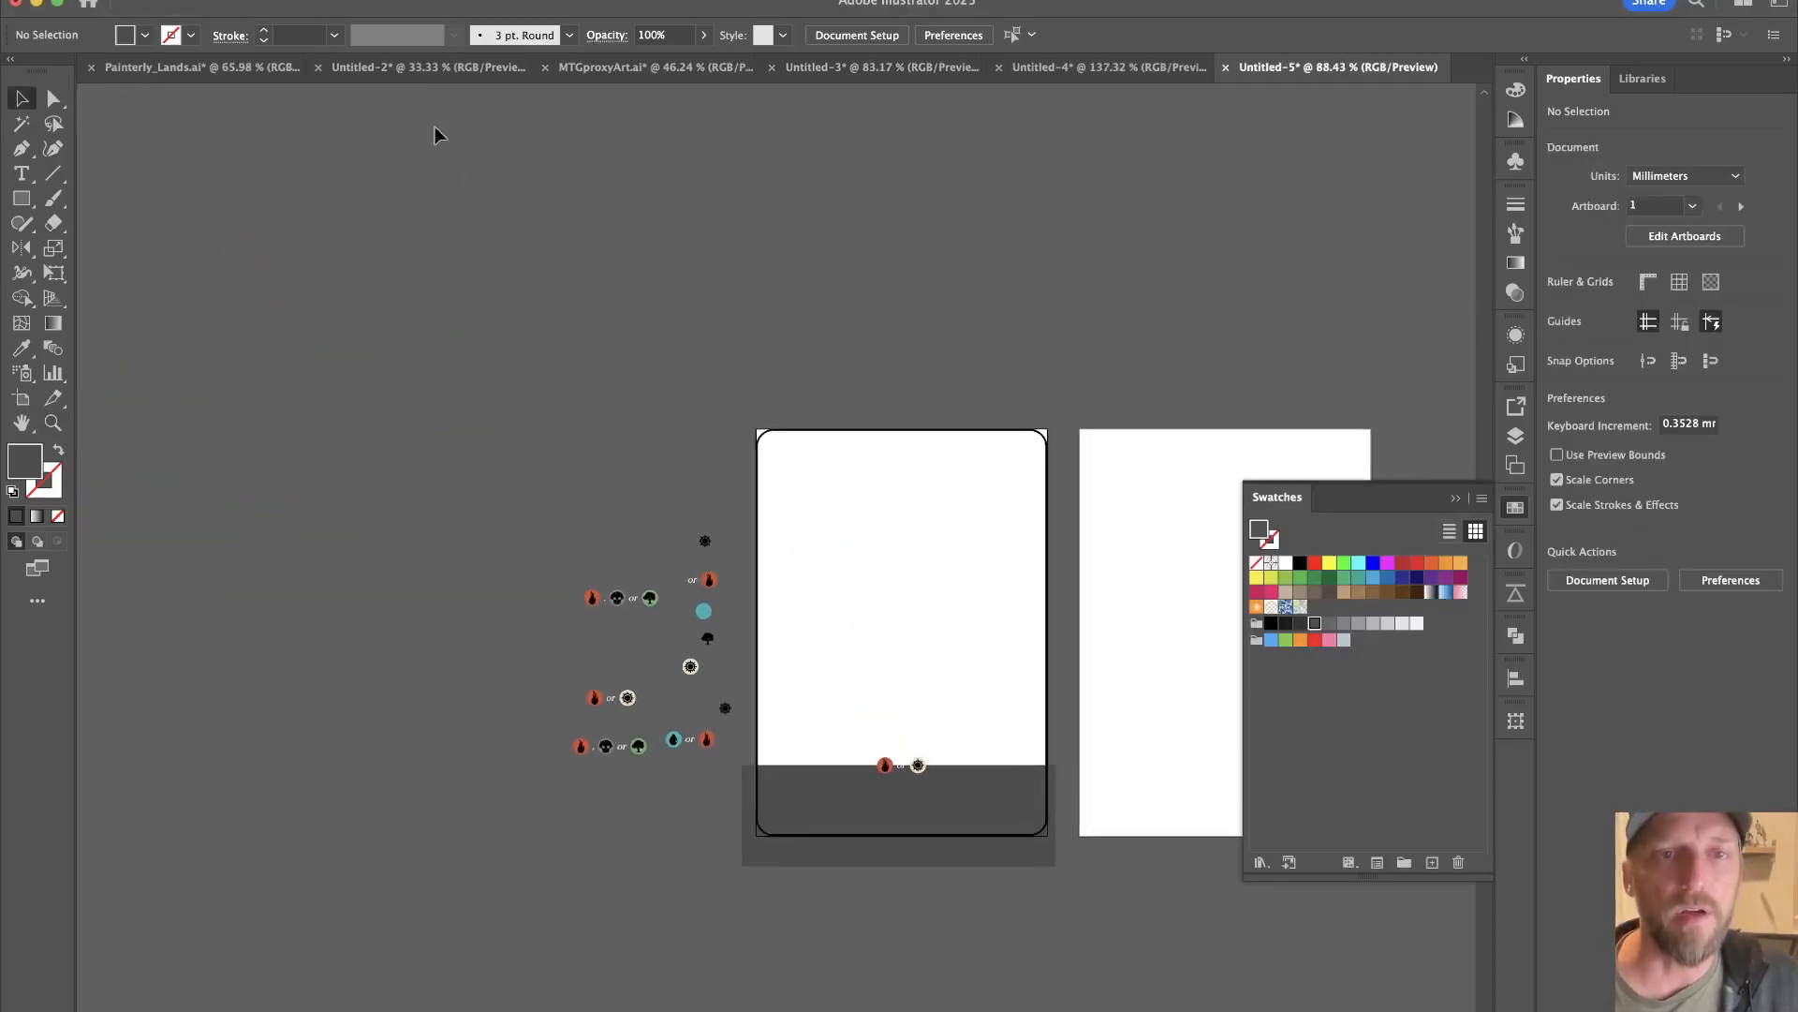
{"action": "left_click_drag", "start_coordinate": [581, 666], "coordinate": [416, 245]}
Add the text PLATEAU beside the lower edge of the first card and set its font to Caudex.
{"action": "key", "text": "z"}
{"action": "left_click_drag", "start_coordinate": [524, 225], "coordinate": [773, 490]}
{"action": "key", "text": "t"}
{"action": "left_click", "coordinate": [494, 691]}
{"action": "type", "text": "PLATEAU"}
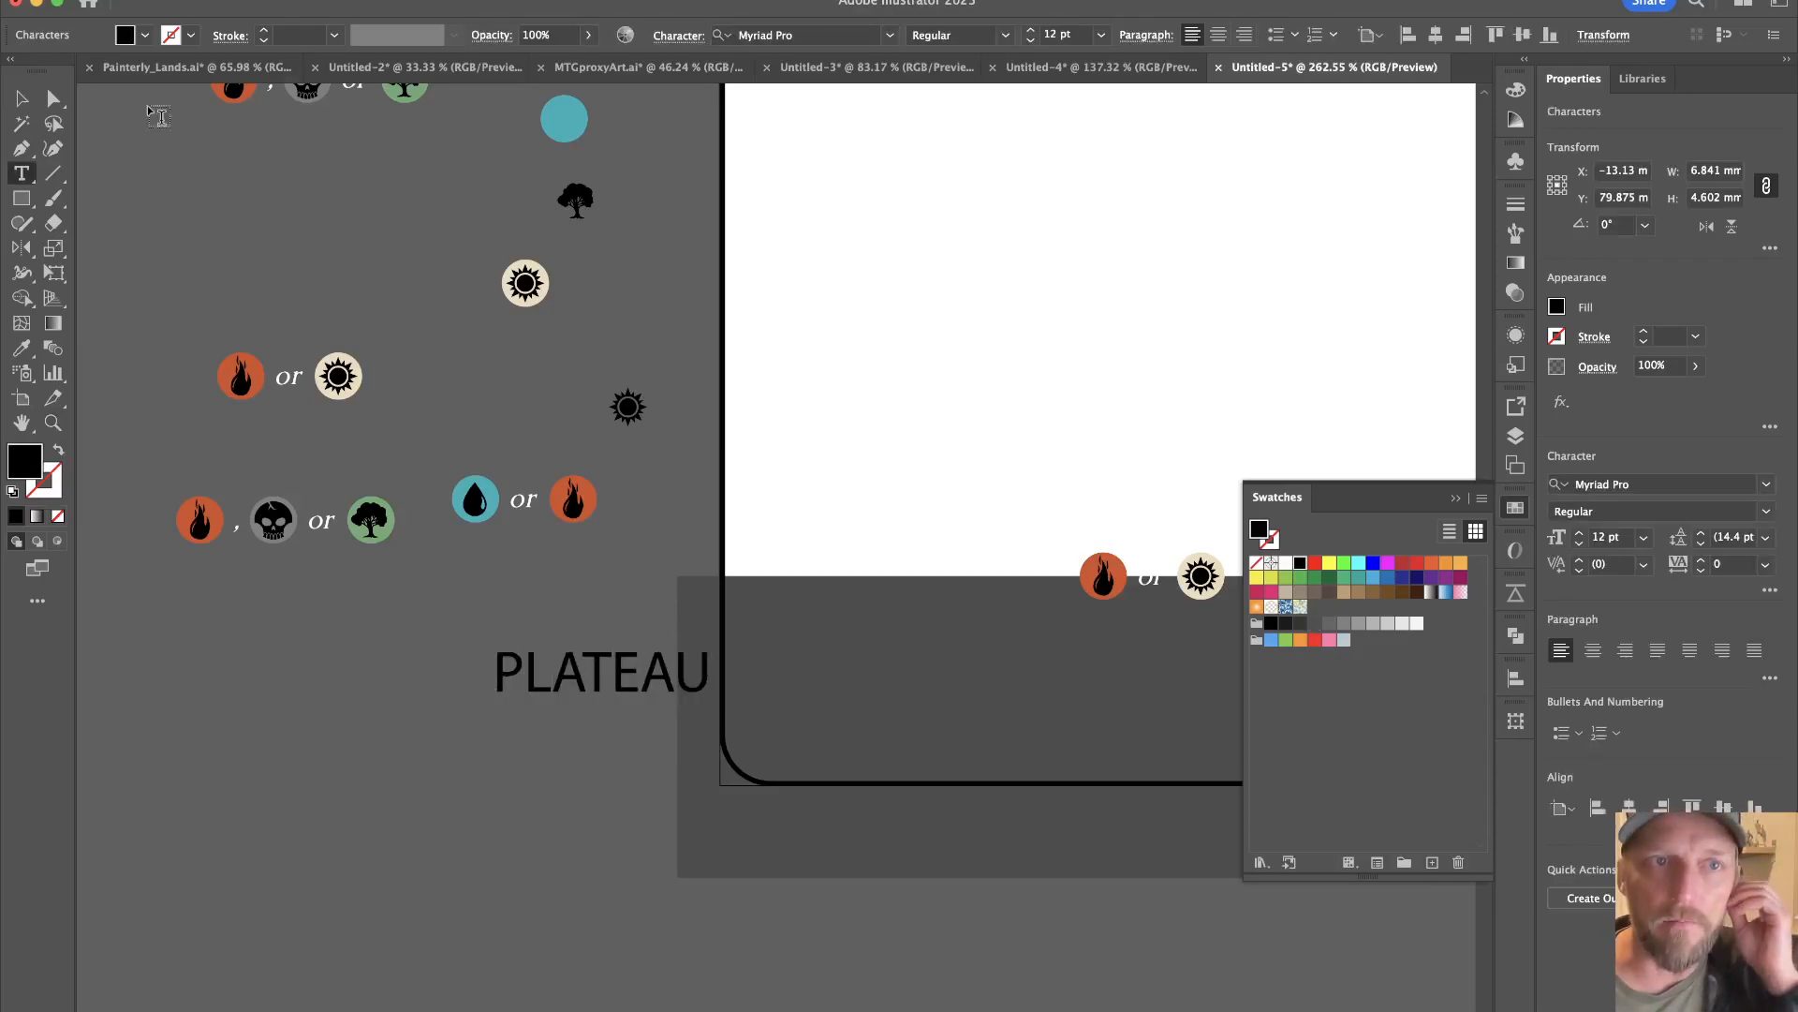
{"action": "left_click", "coordinate": [21, 97]}
{"action": "left_click", "coordinate": [776, 38]}
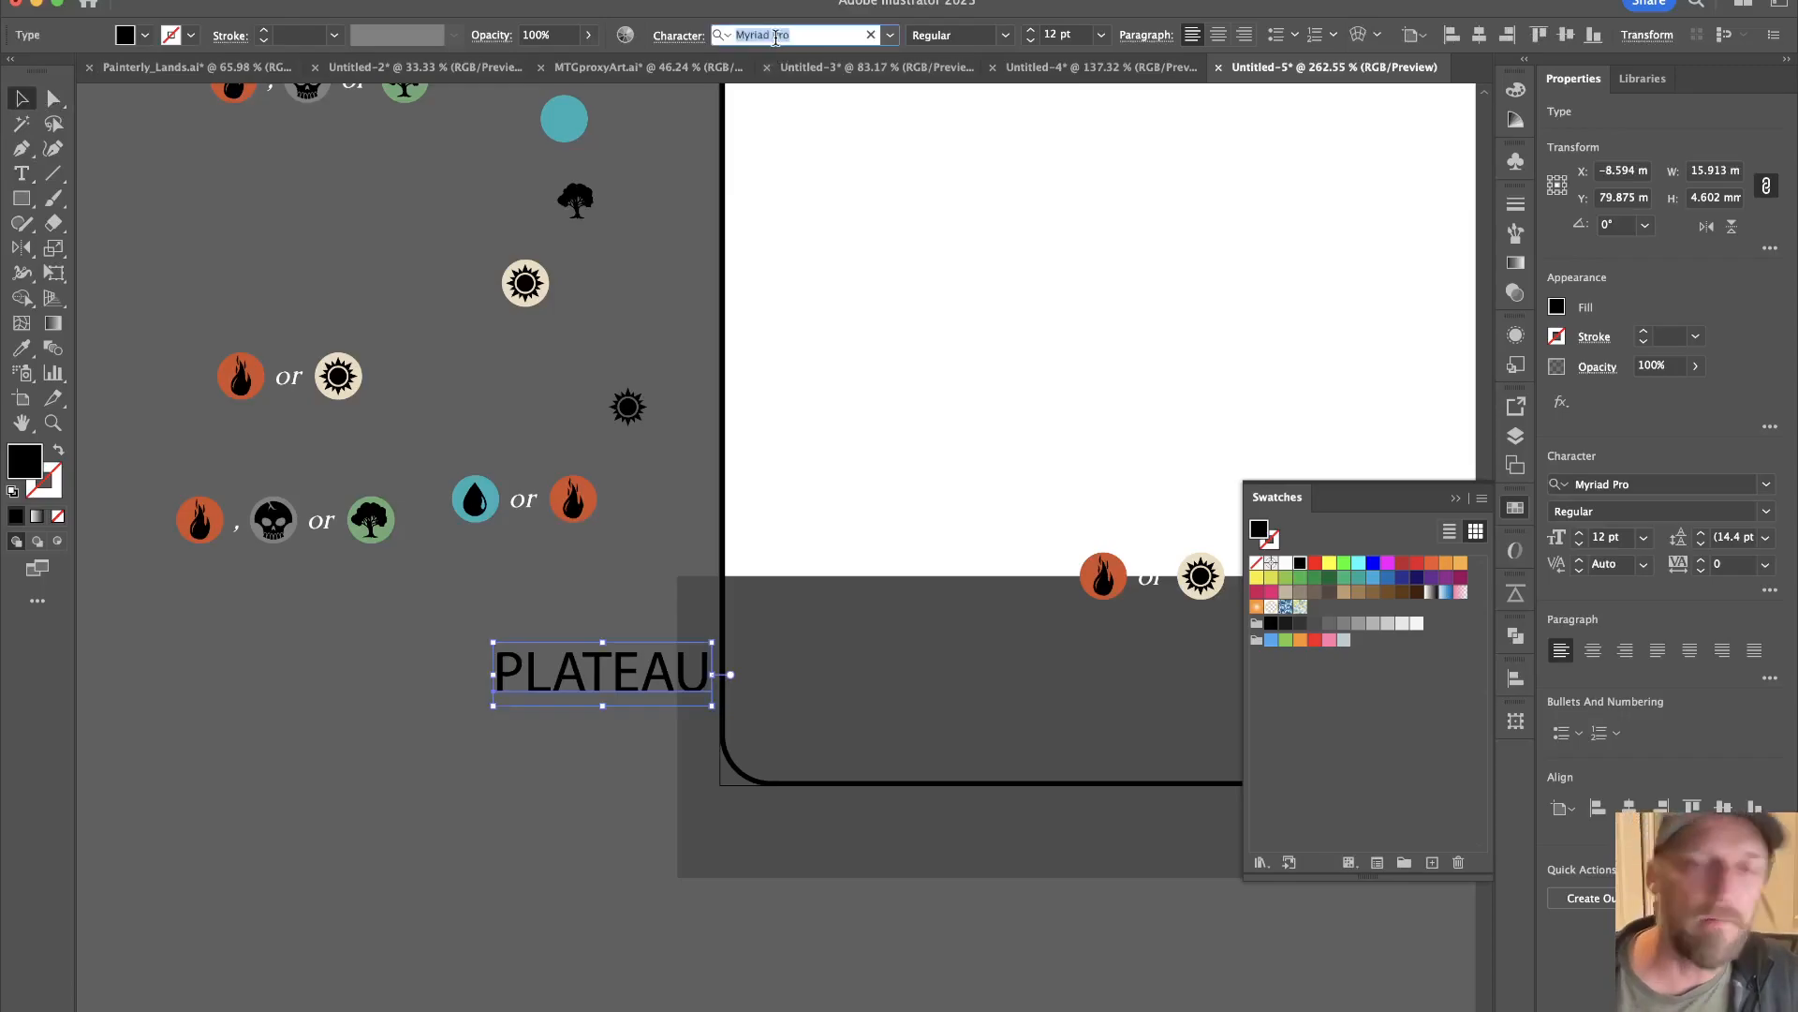
{"action": "type", "text": "caude"}
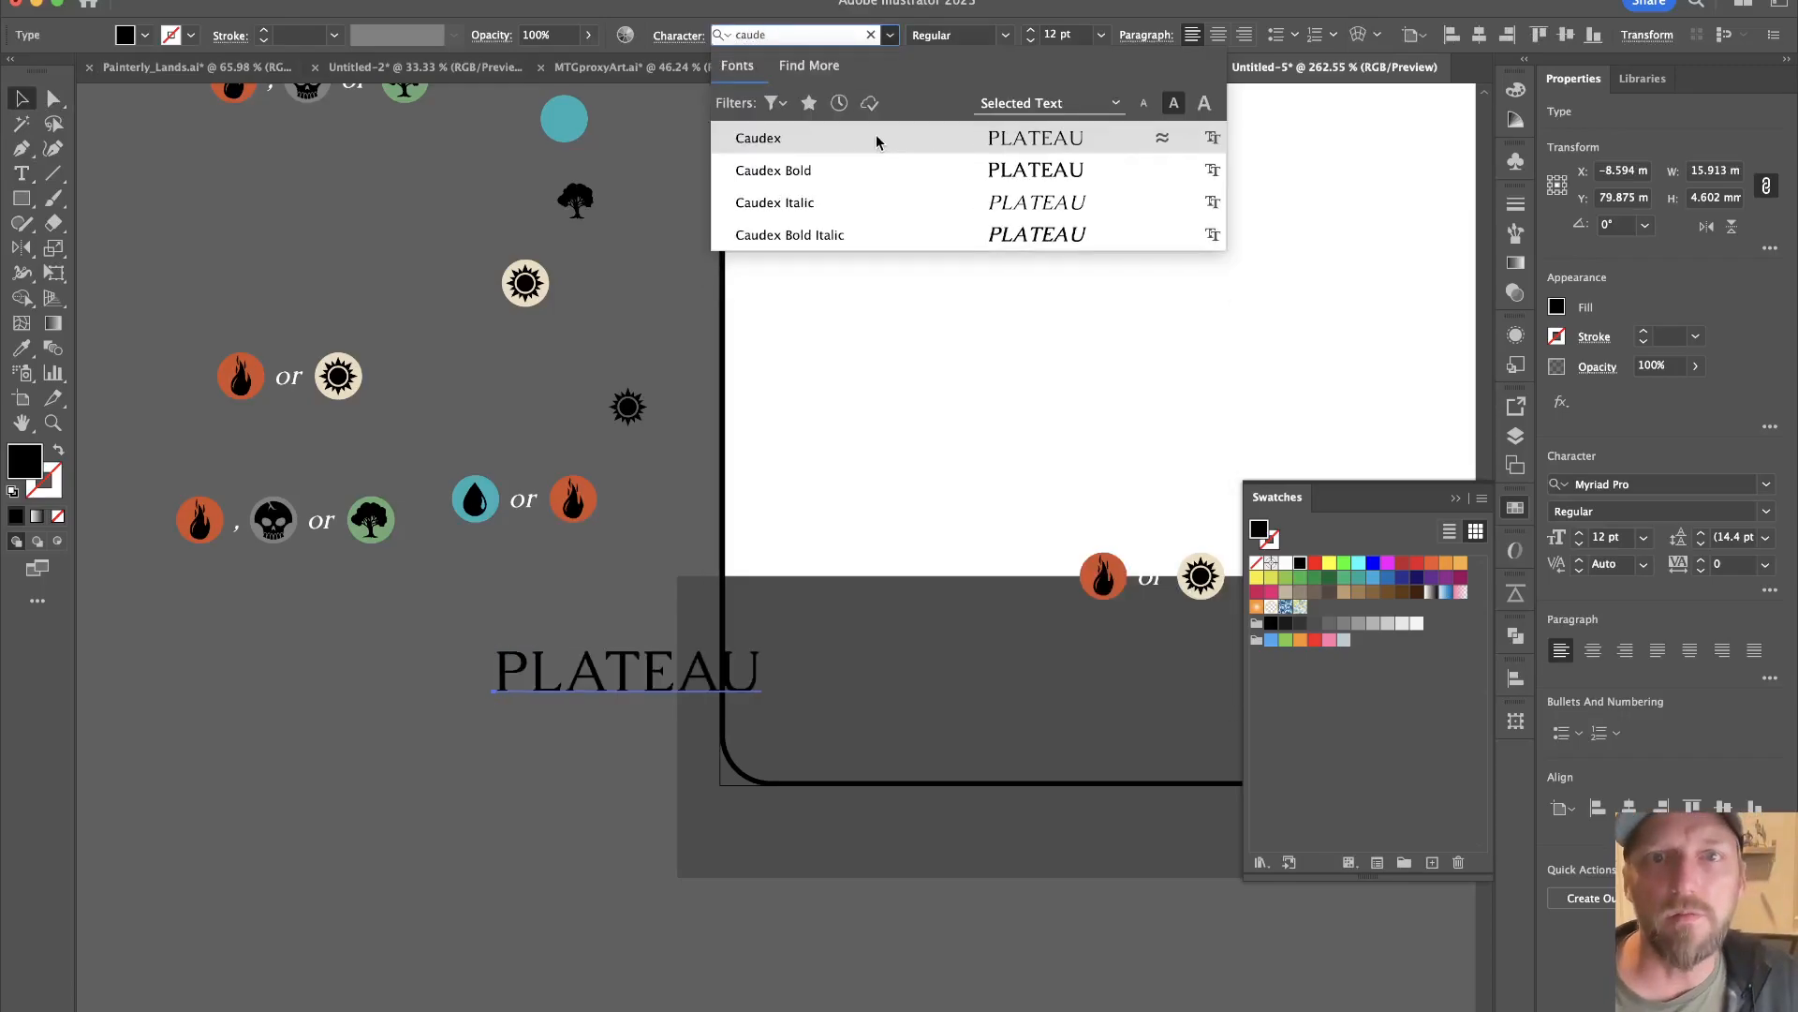
{"action": "key", "text": "Return"}
Move the PLATEAU text onto the dark gray band beneath the fire-or-sun symbols and fill it white.
{"action": "left_click_drag", "start_coordinate": [668, 675], "coordinate": [821, 688]}
{"action": "left_click", "coordinate": [1287, 565]}
Duplicate the title just below itself as a smaller line reading Mountain Plains, narrower than PLATEAU.
{"action": "double_click", "coordinate": [821, 689]}
{"action": "double_click", "coordinate": [820, 678]}
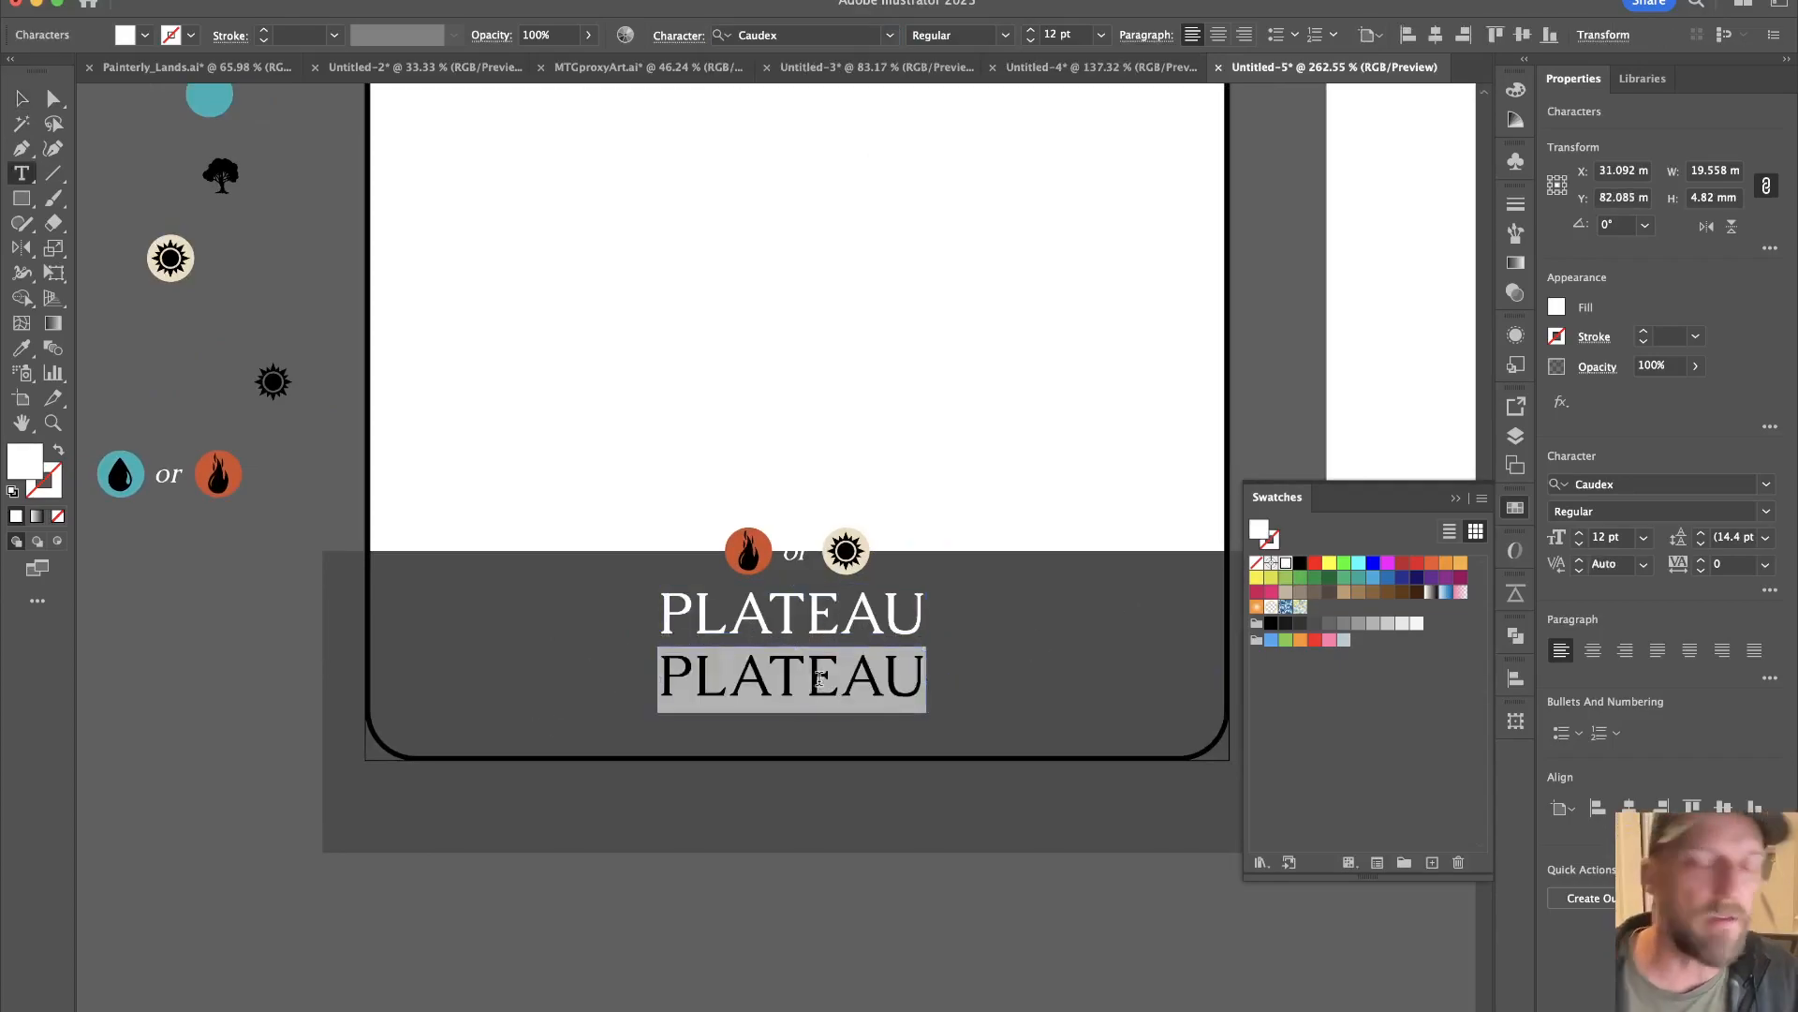
{"action": "type", "text": "Mountain Plains"}
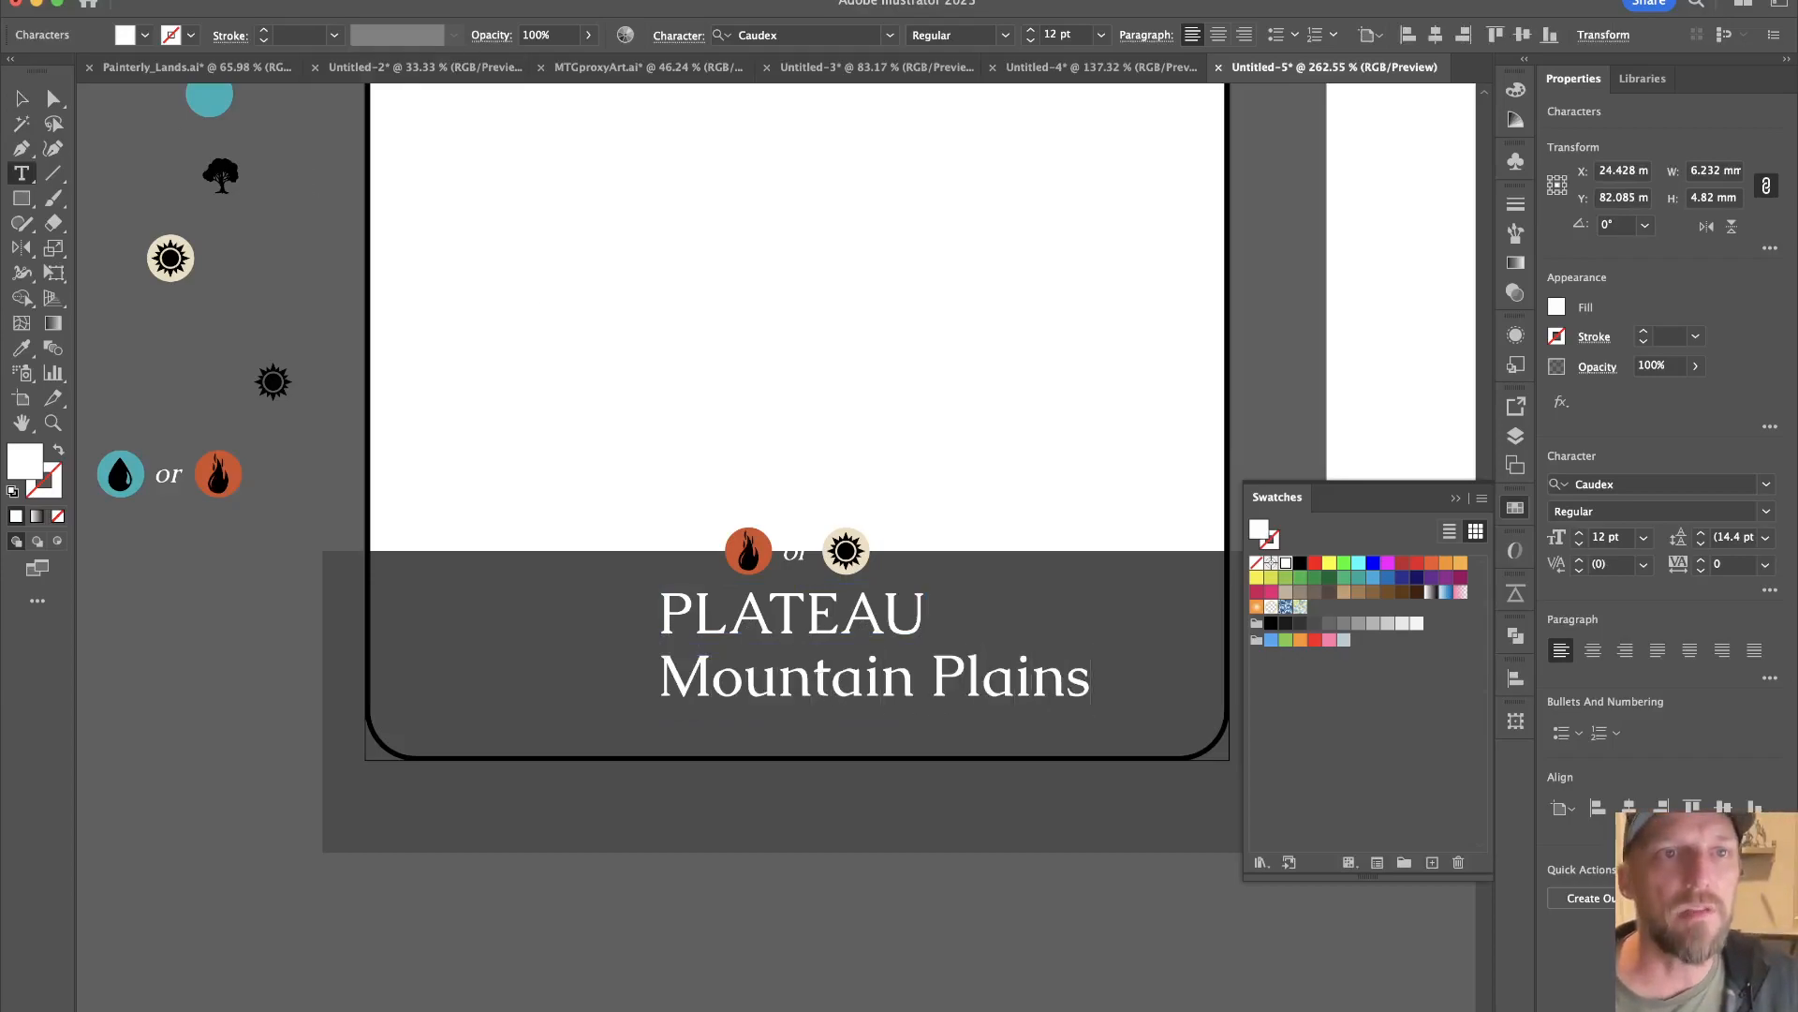
{"action": "left_click", "coordinate": [22, 98]}
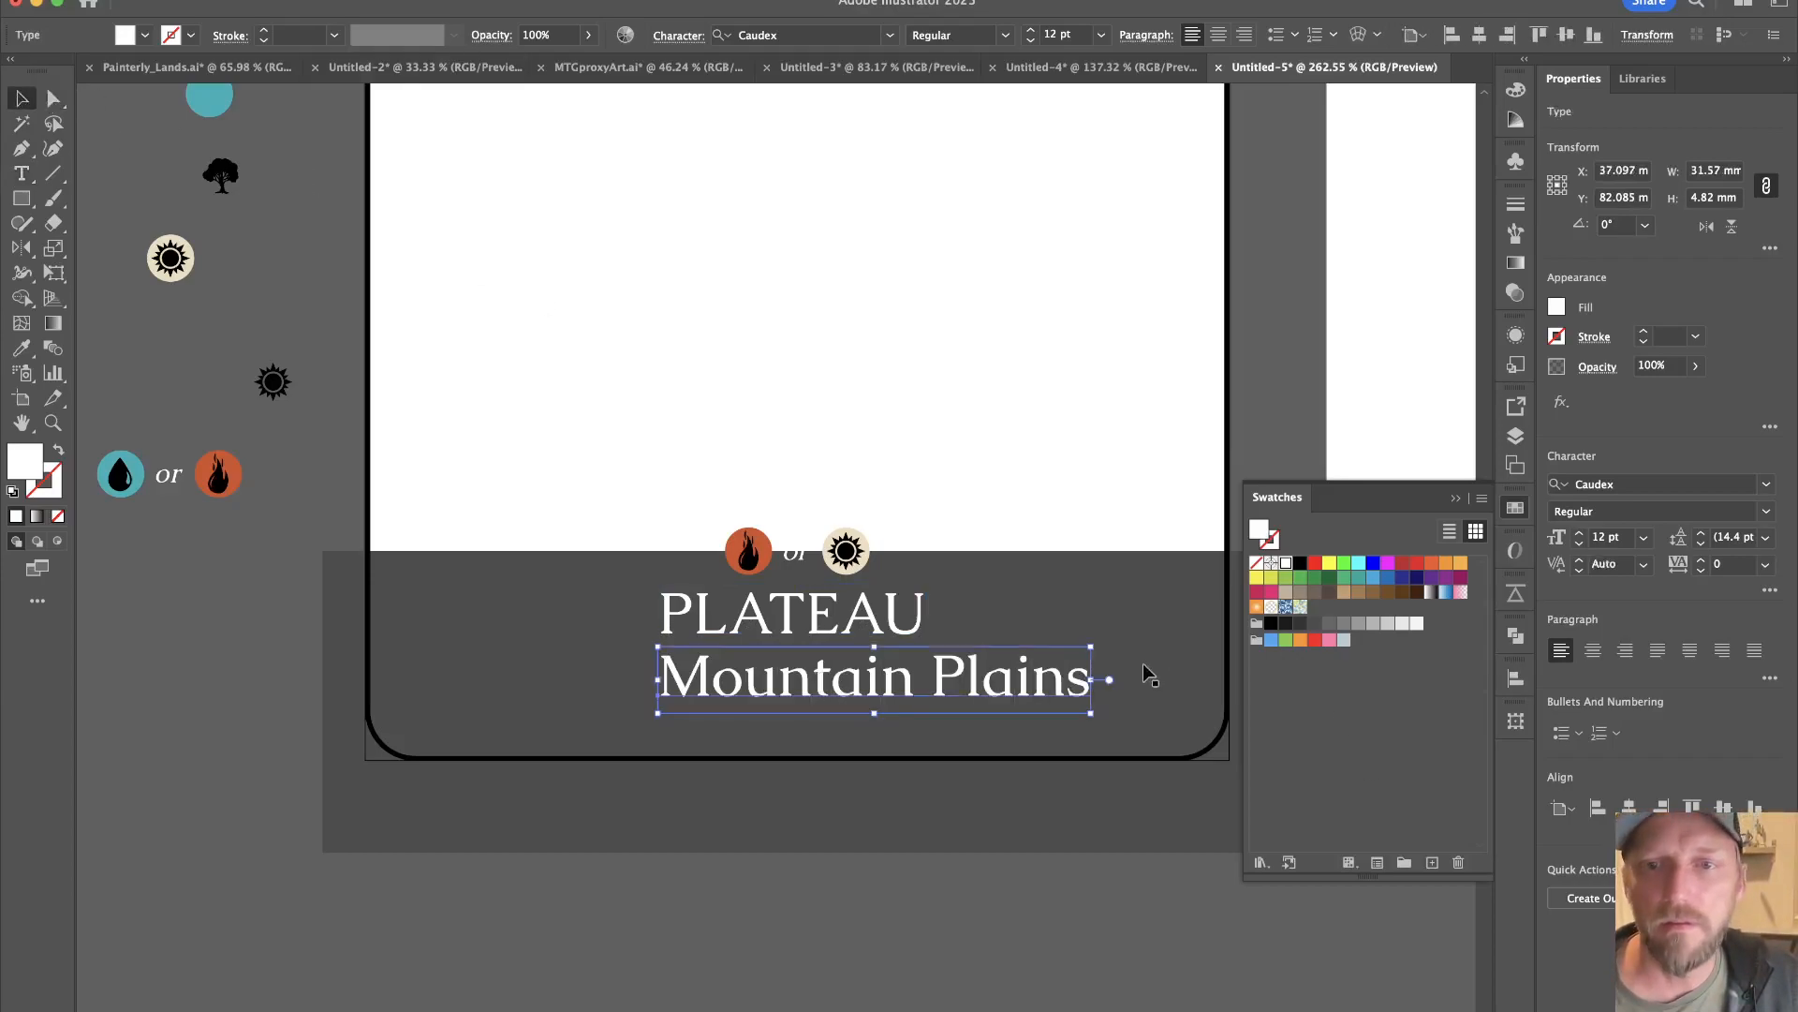
{"action": "left_click_drag", "start_coordinate": [1096, 645], "coordinate": [863, 689]}
Center-justify the PLATEAU and Mountain Plains text, align both to the artboard's horizontal center, and deselect everything.
{"action": "left_click", "coordinate": [860, 629], "text": "shift"}
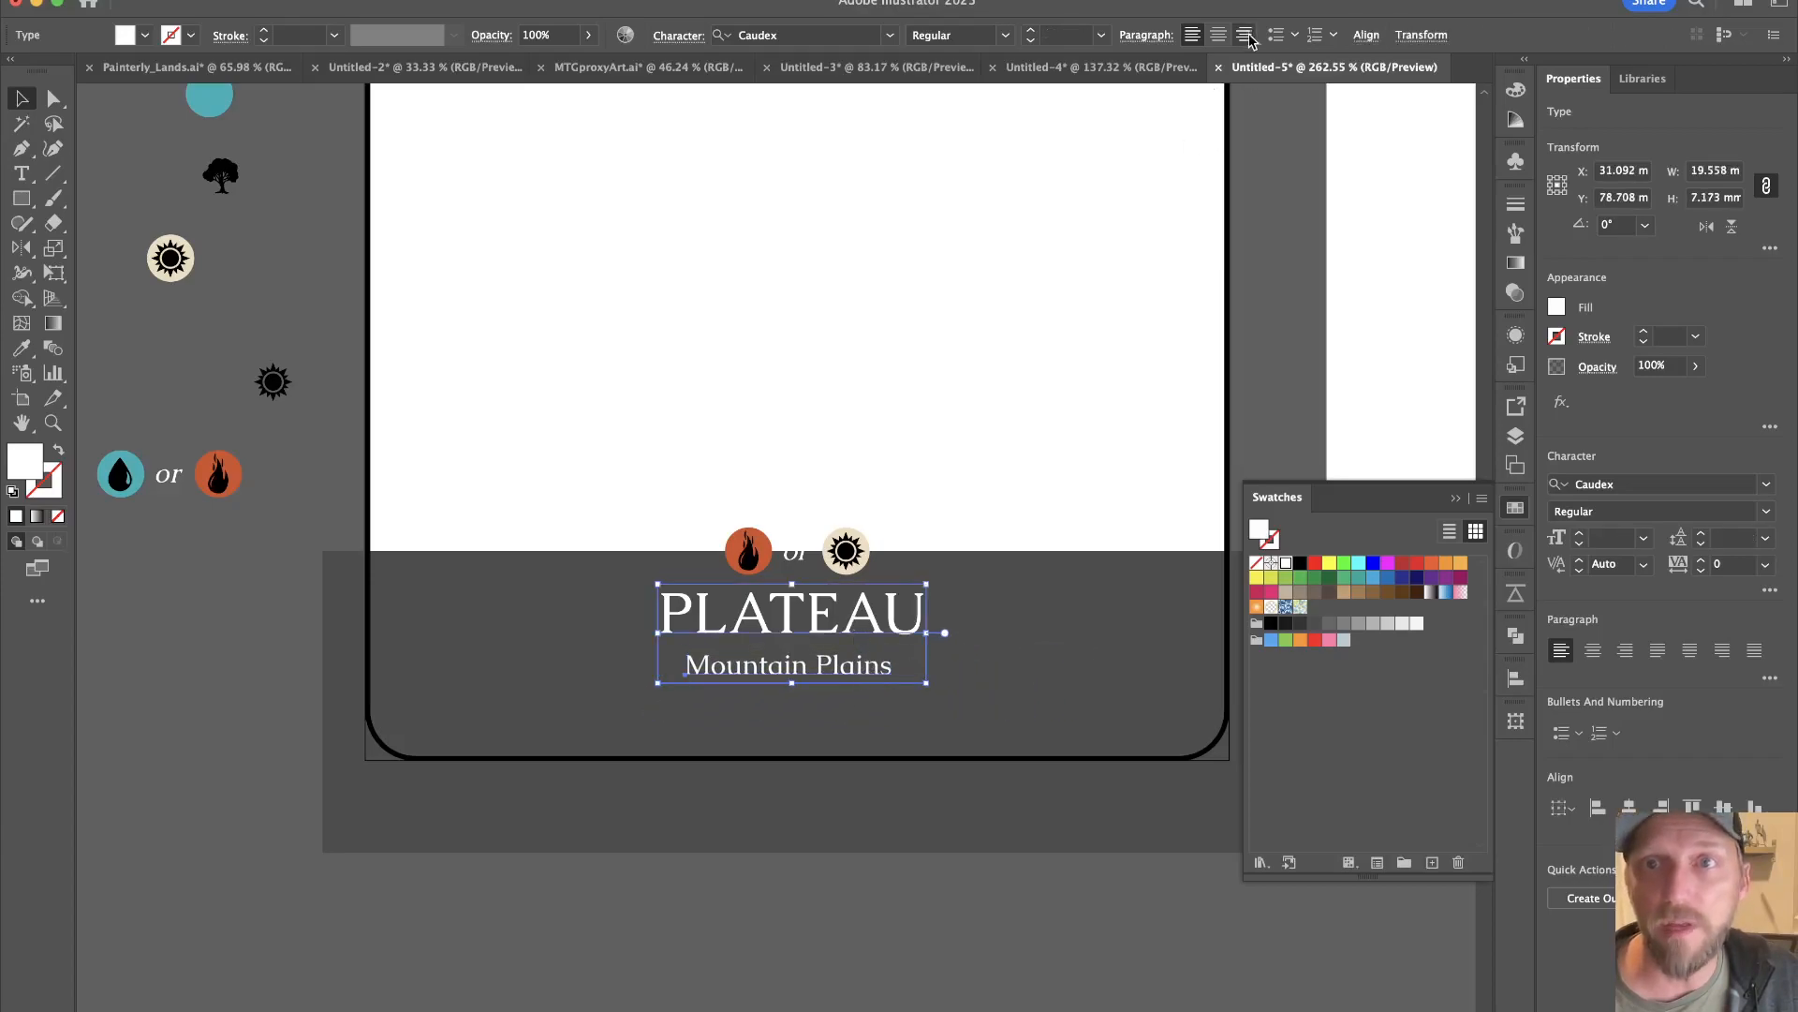
{"action": "left_click", "coordinate": [1219, 36]}
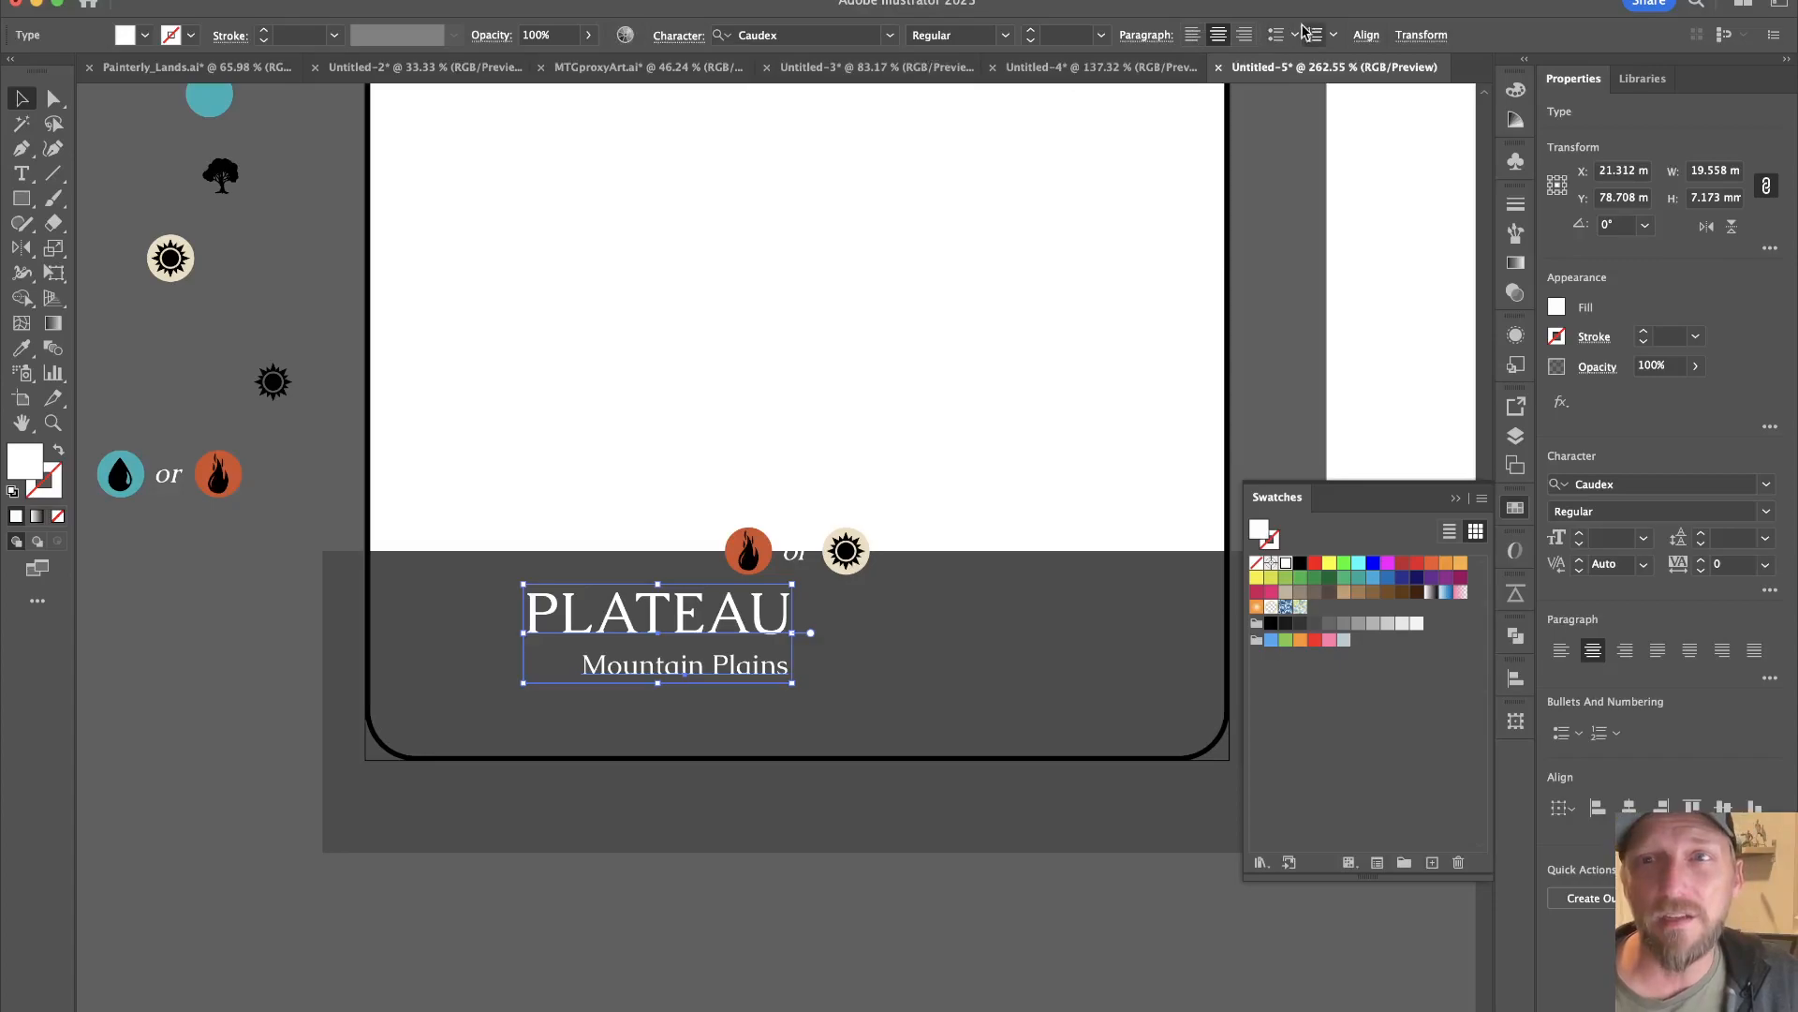
{"action": "left_click", "coordinate": [1363, 34]}
{"action": "left_click", "coordinate": [1182, 92]}
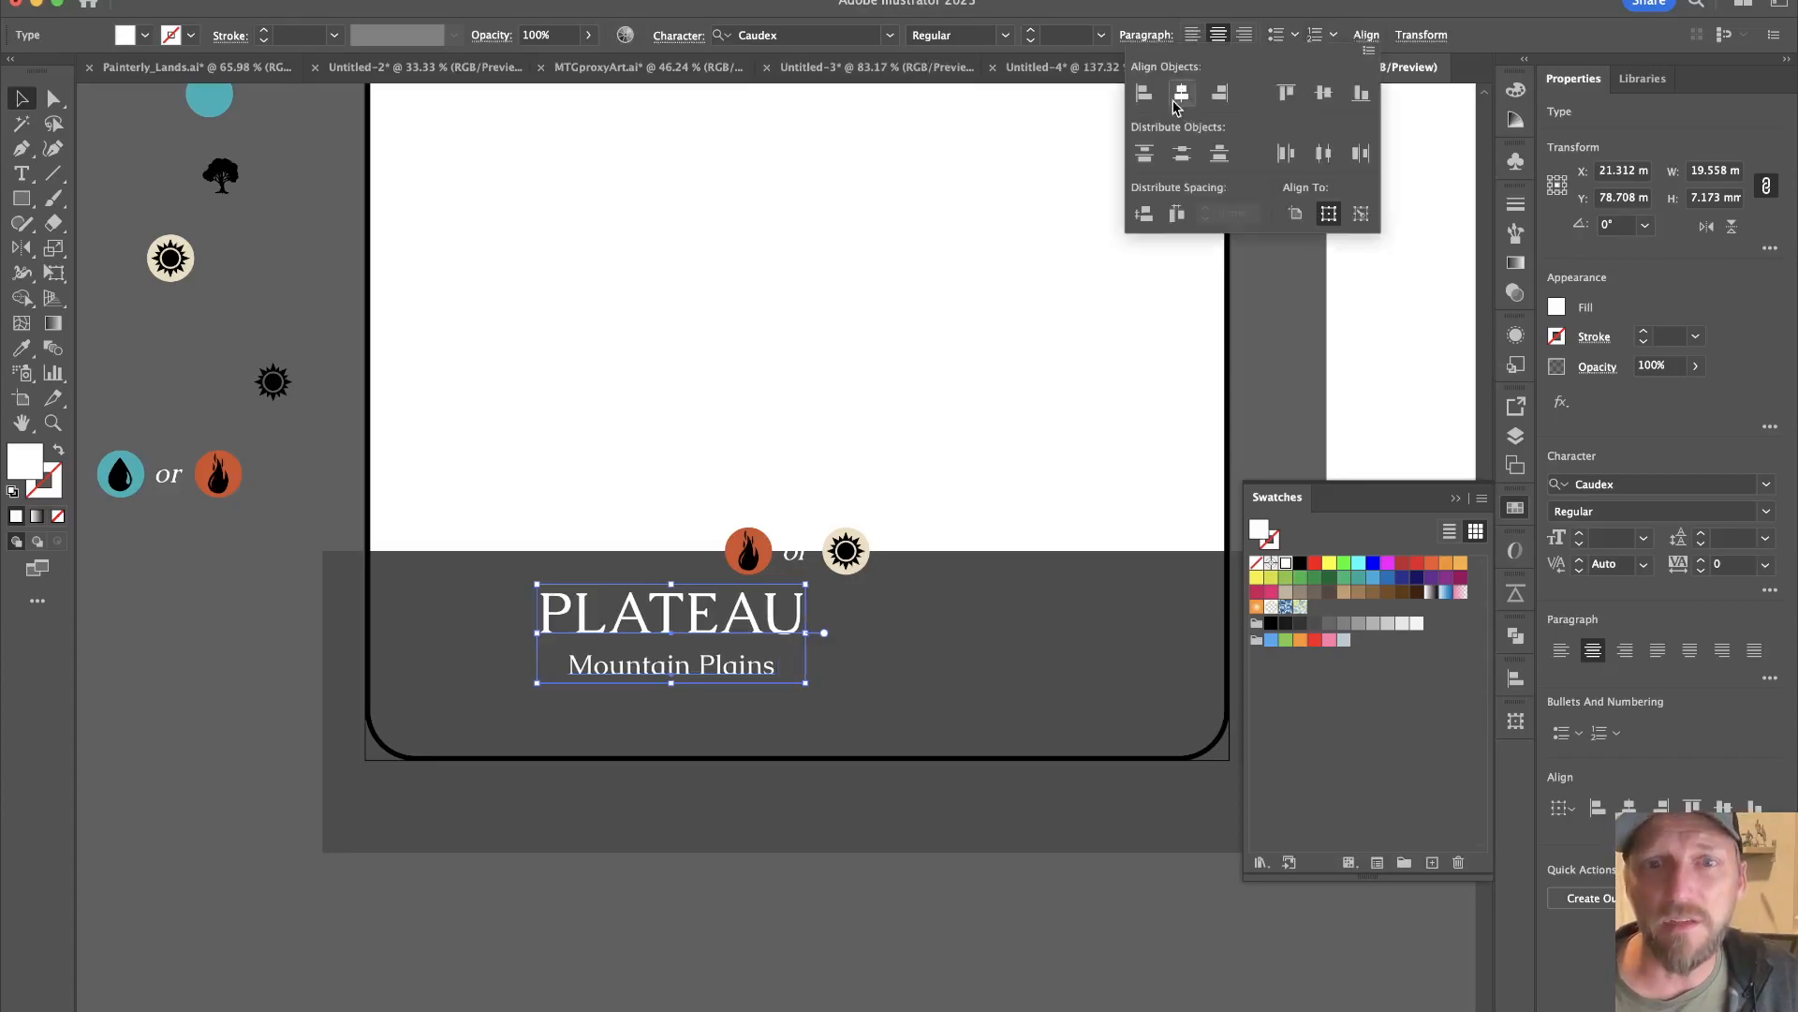
{"action": "left_click", "coordinate": [1296, 213]}
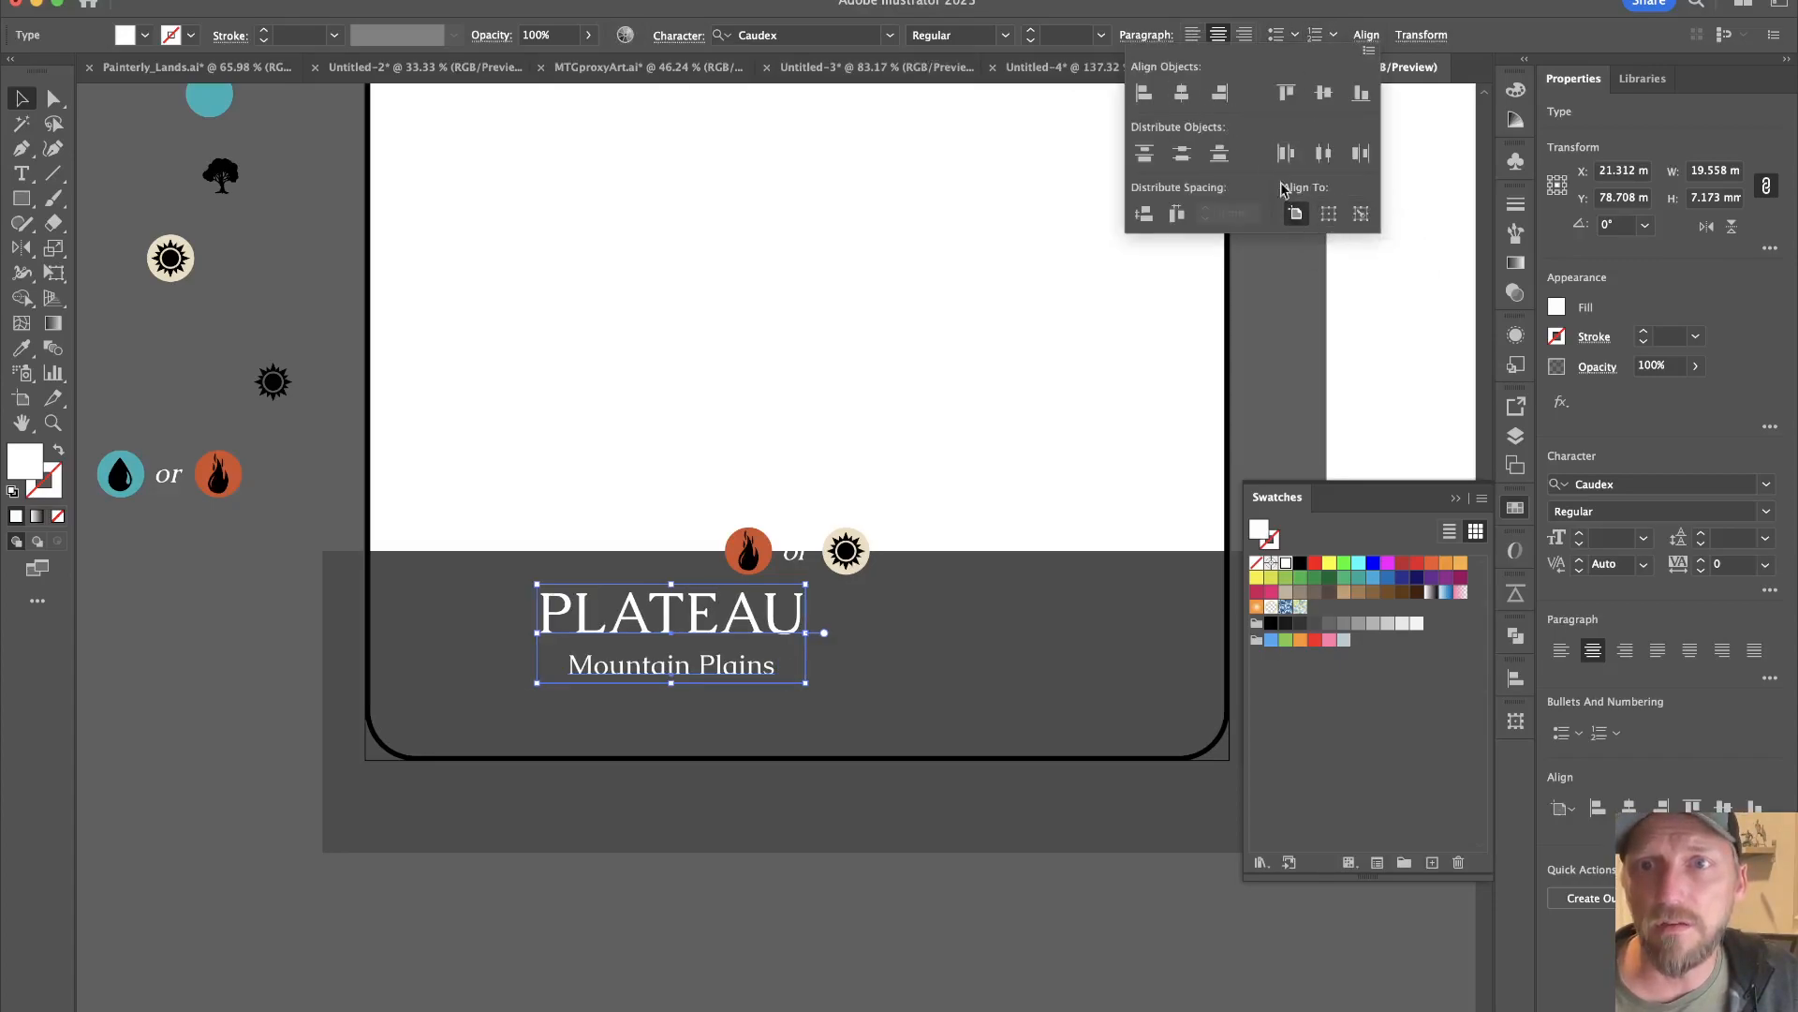
{"action": "left_click", "coordinate": [1188, 96]}
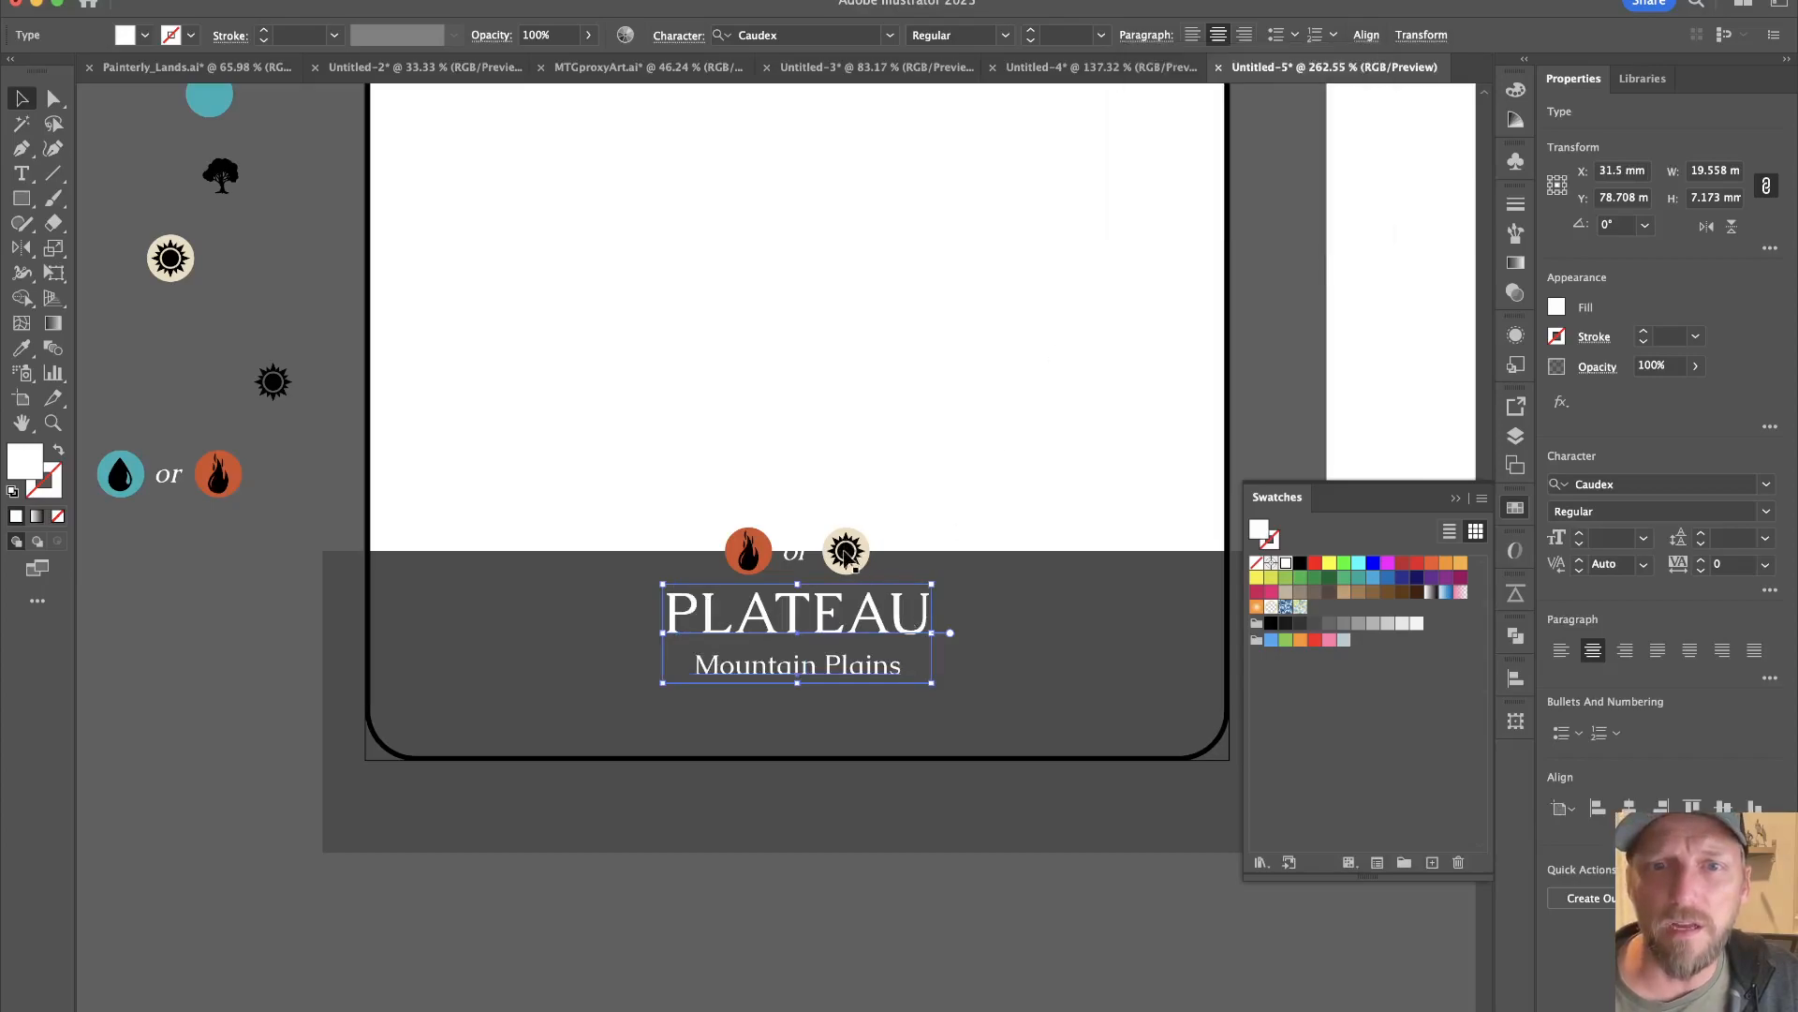
{"action": "left_click", "coordinate": [846, 553]}
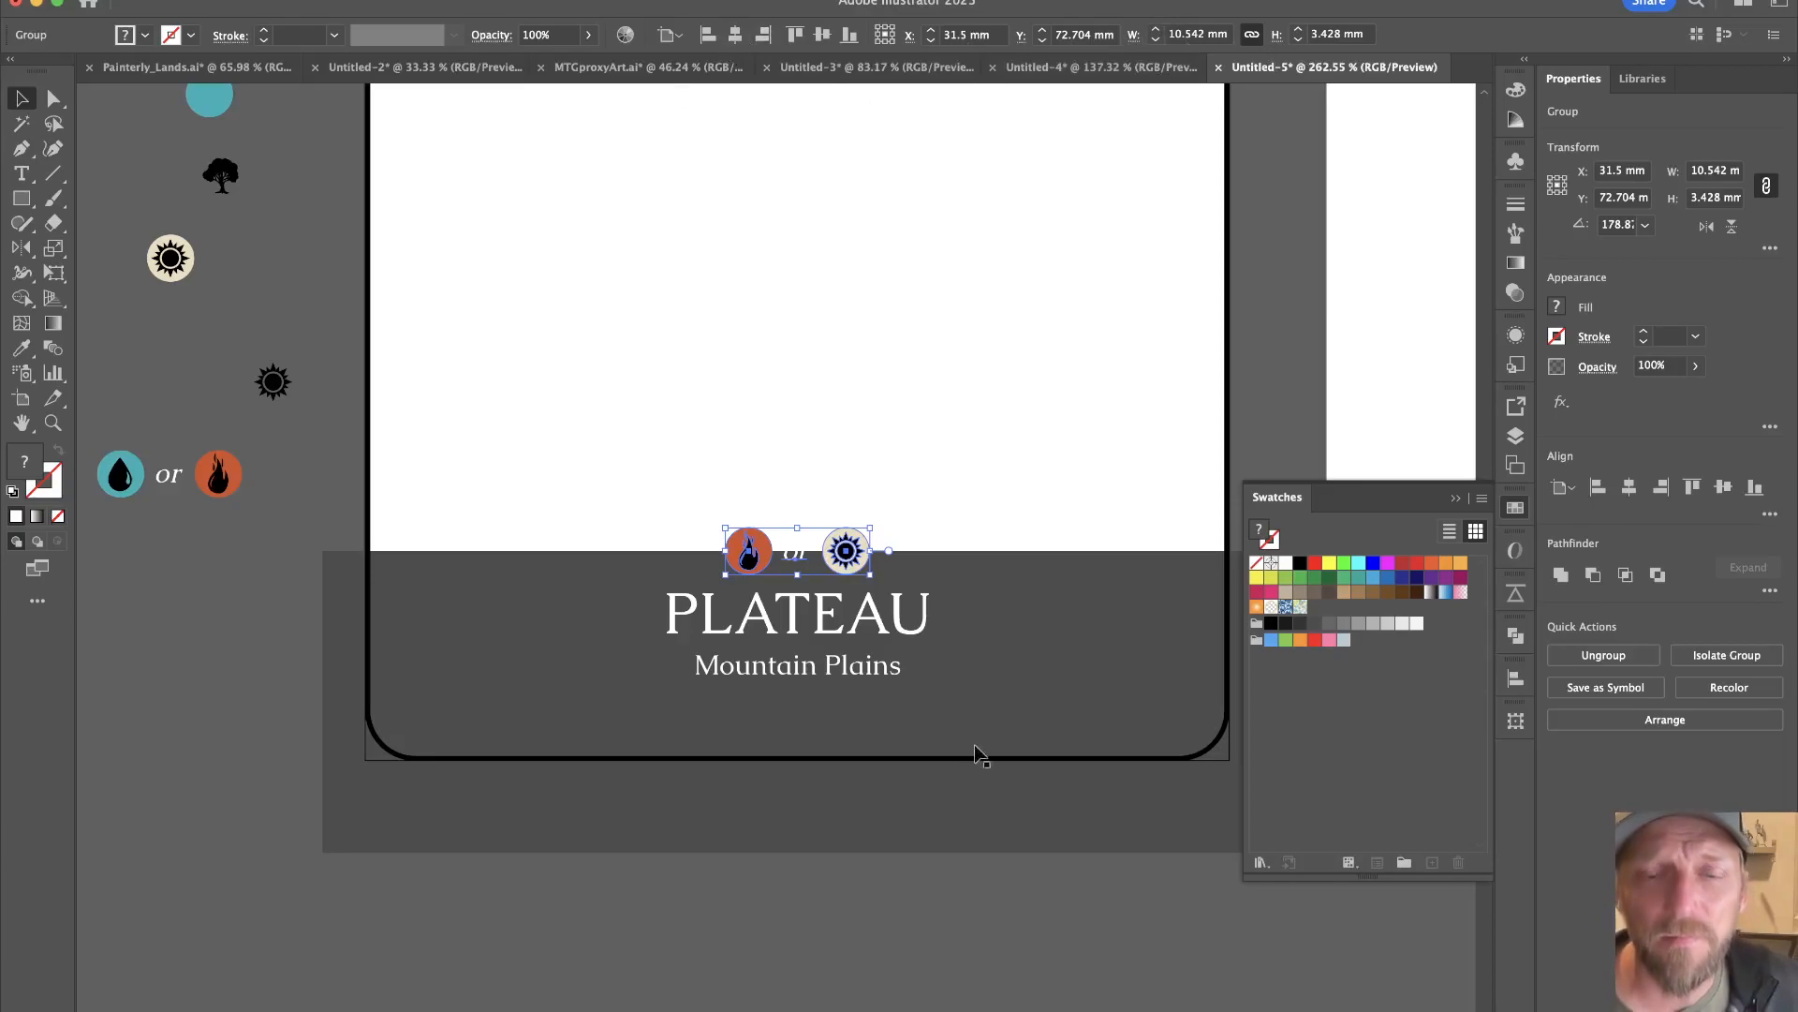
{"action": "left_click", "coordinate": [932, 945]}
{"action": "scroll", "coordinate": [932, 944], "scroll_direction": "down", "scroll_amount": 3}
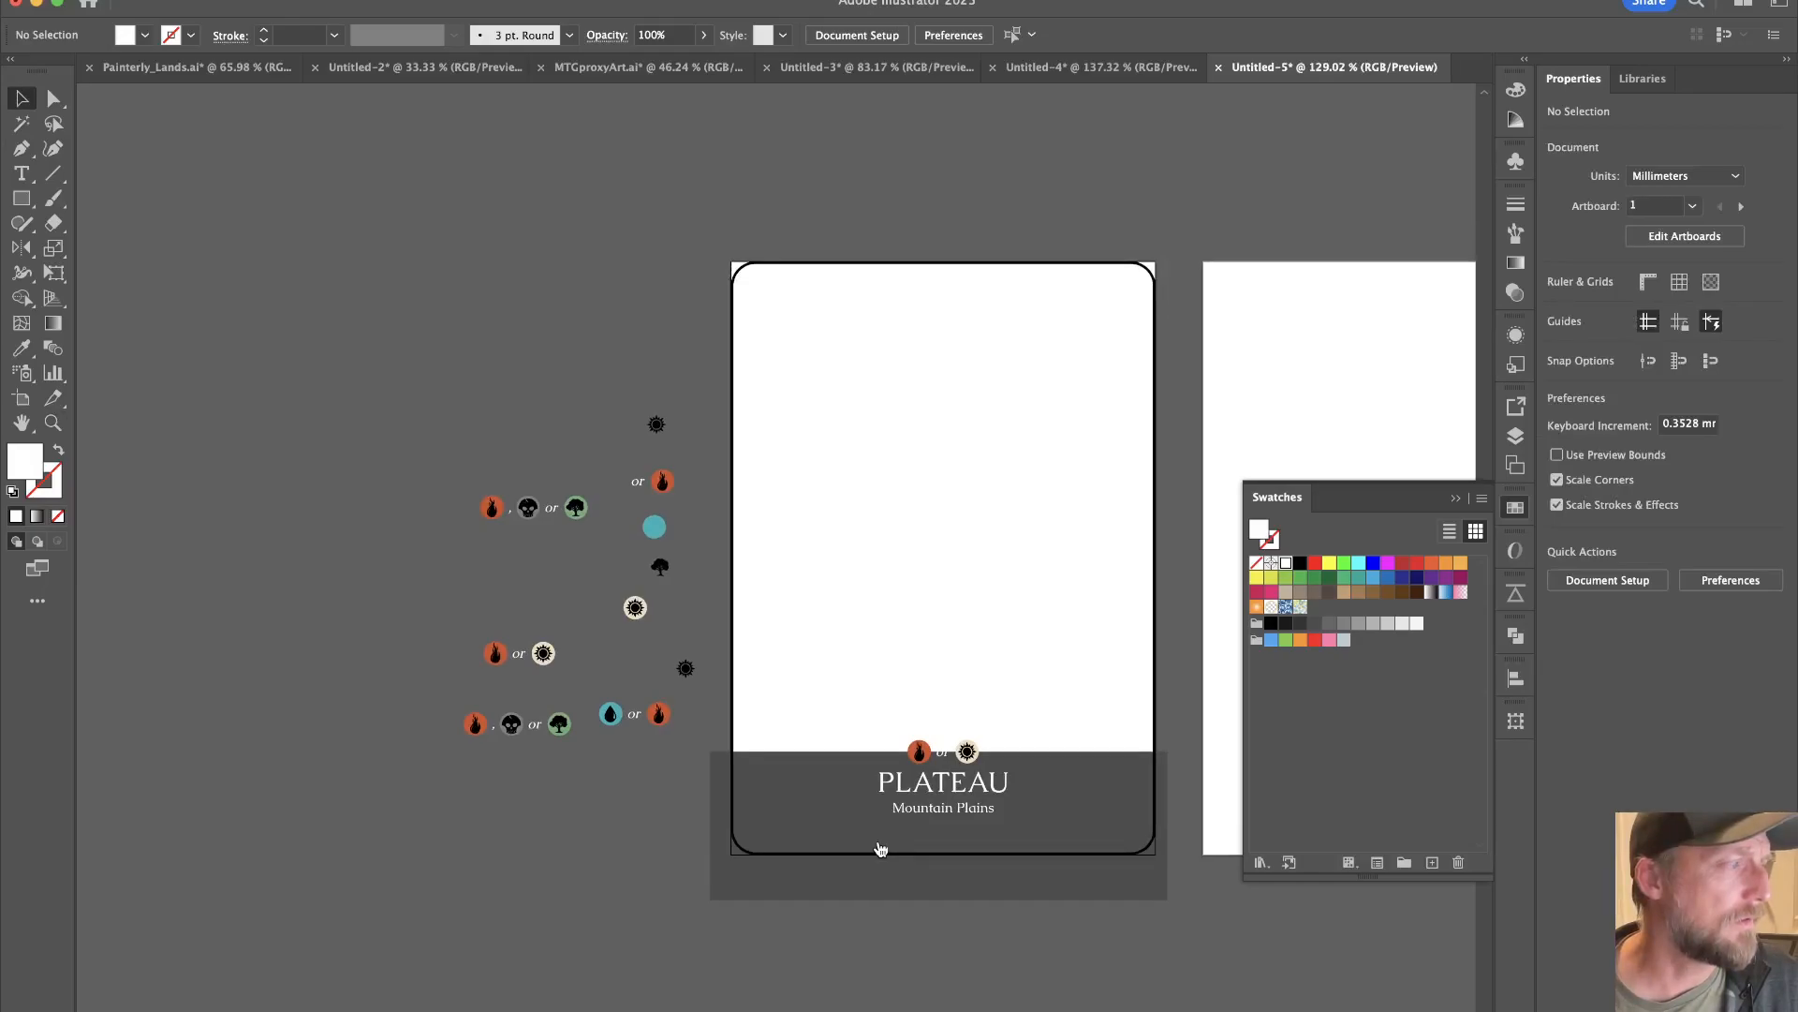
Switch to the Midjourney Bot chat in Discord, enlarge the newest red rock plateau grid, and upscale its second image.
{"action": "key", "text": "super+Tab"}
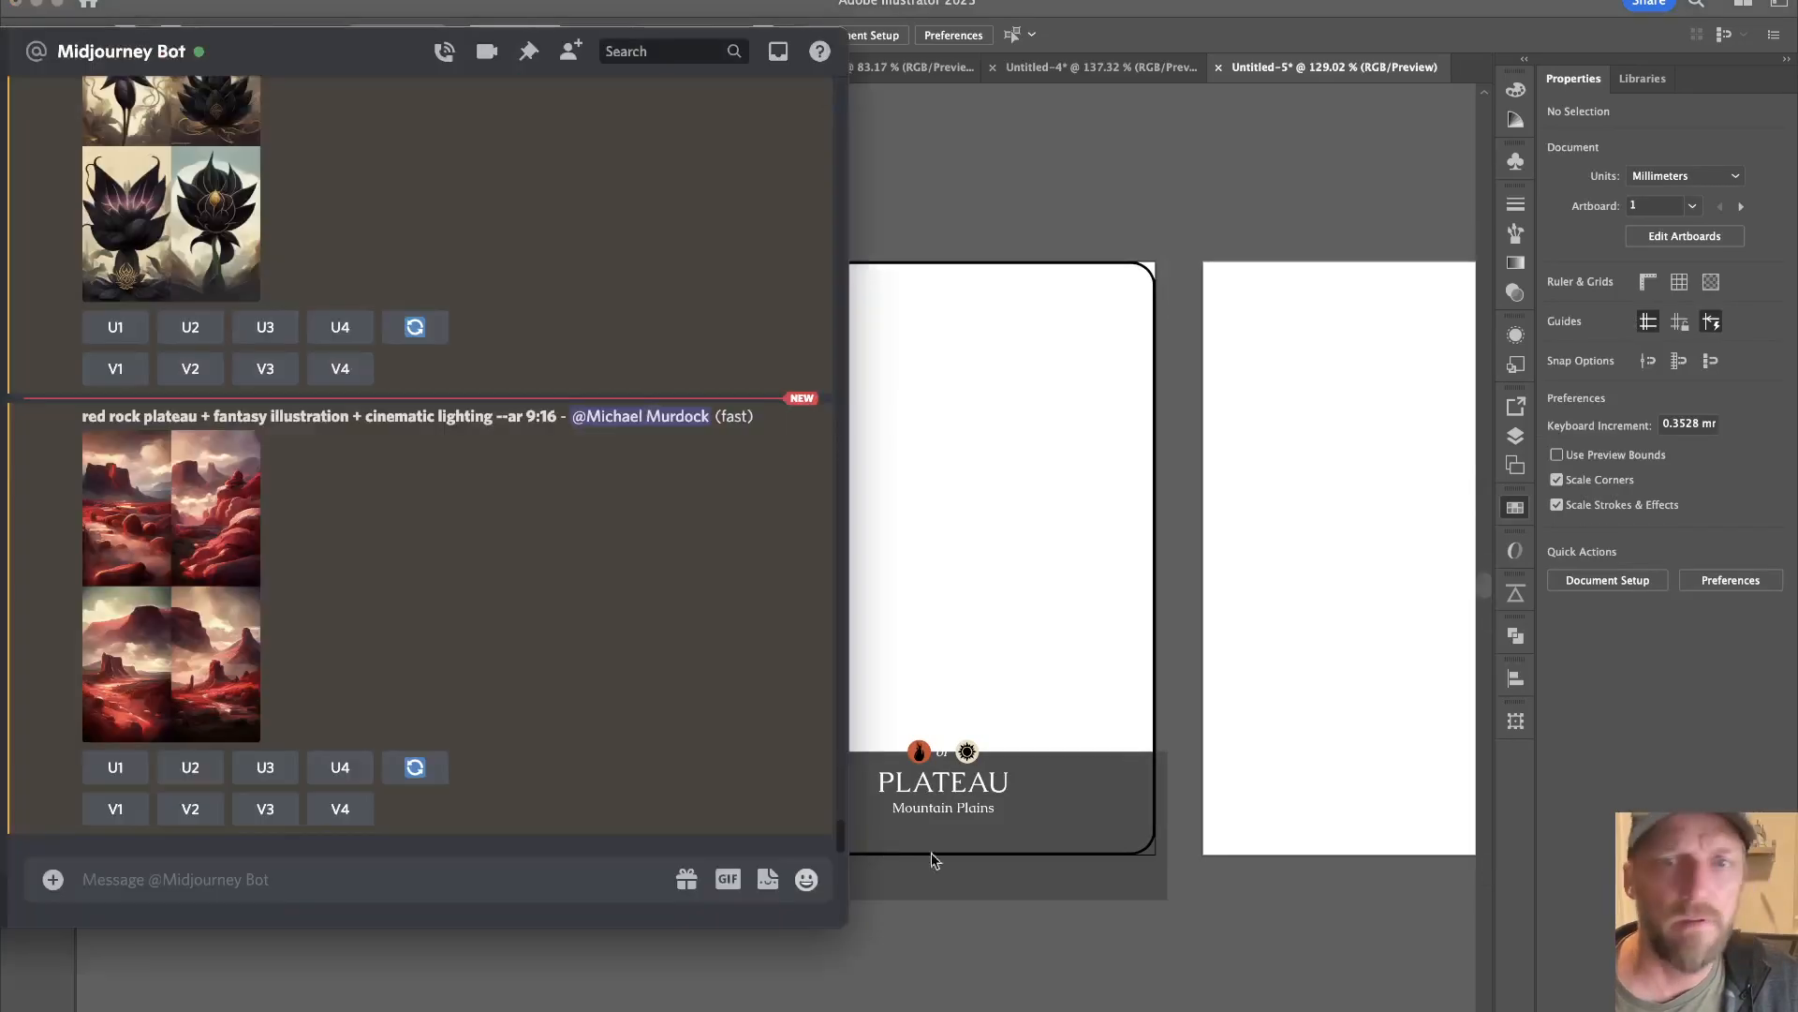
{"action": "left_click", "coordinate": [173, 586]}
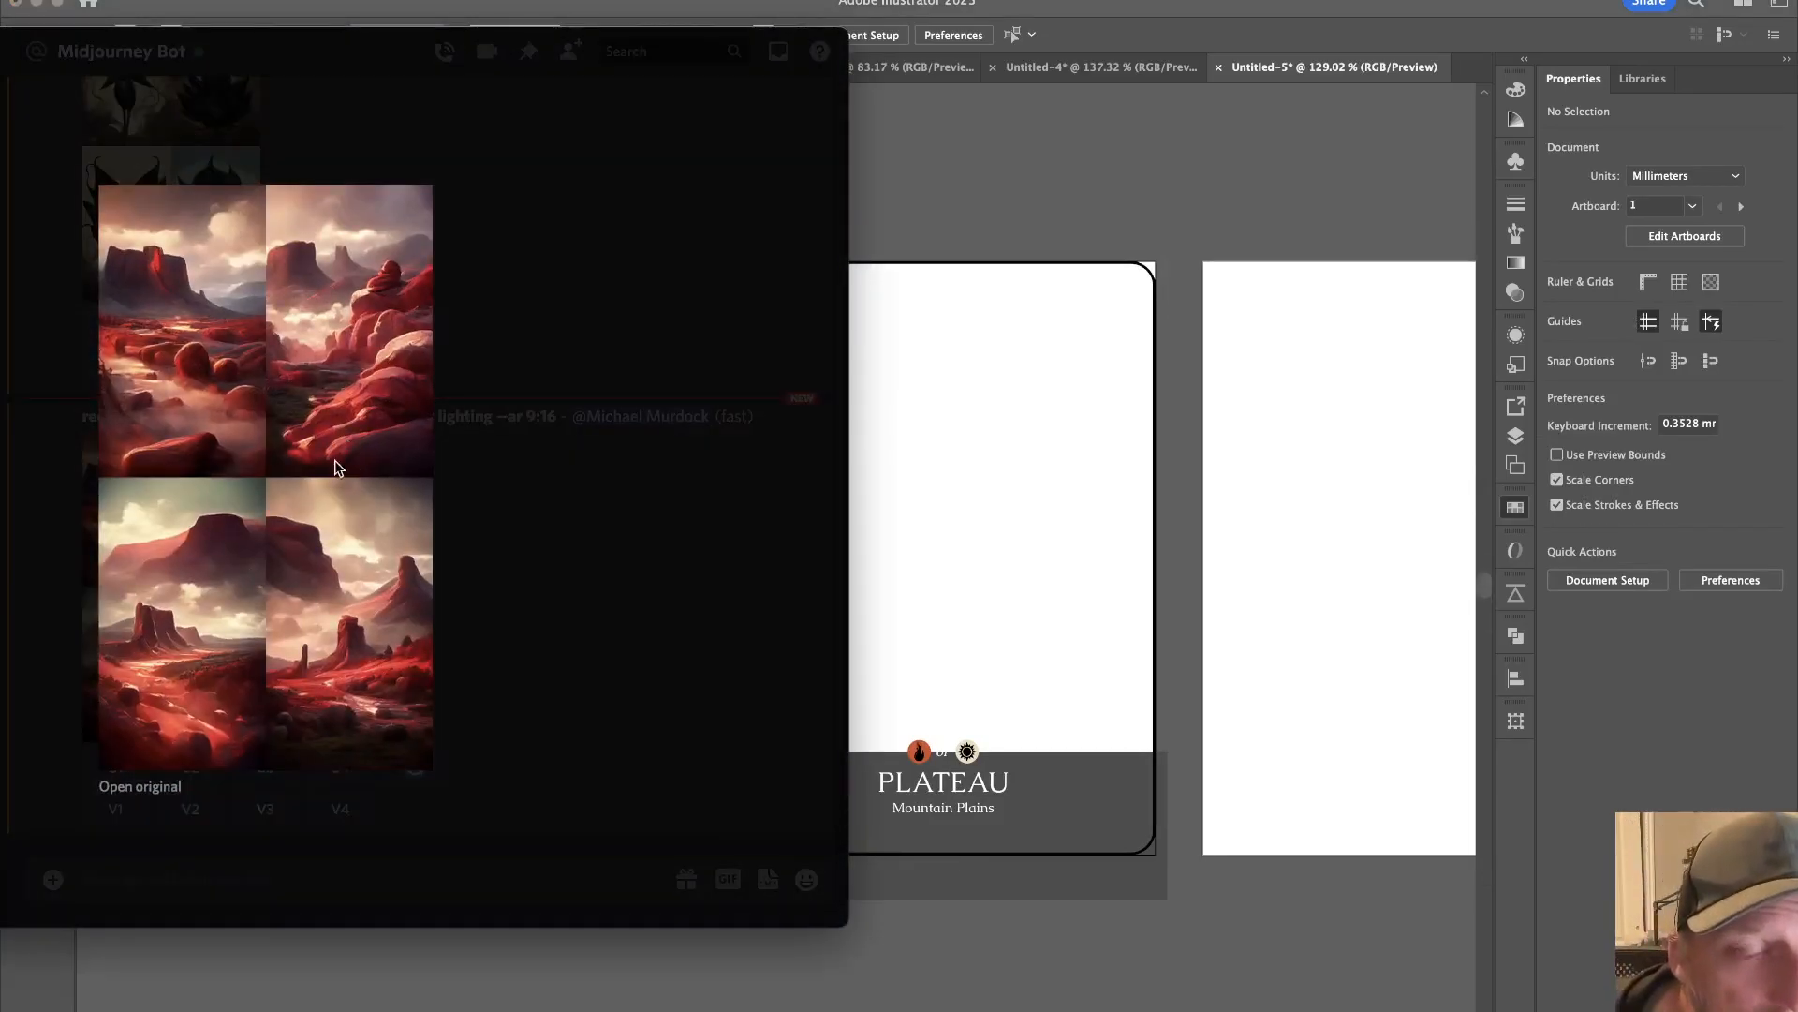
{"action": "left_click", "coordinate": [536, 553]}
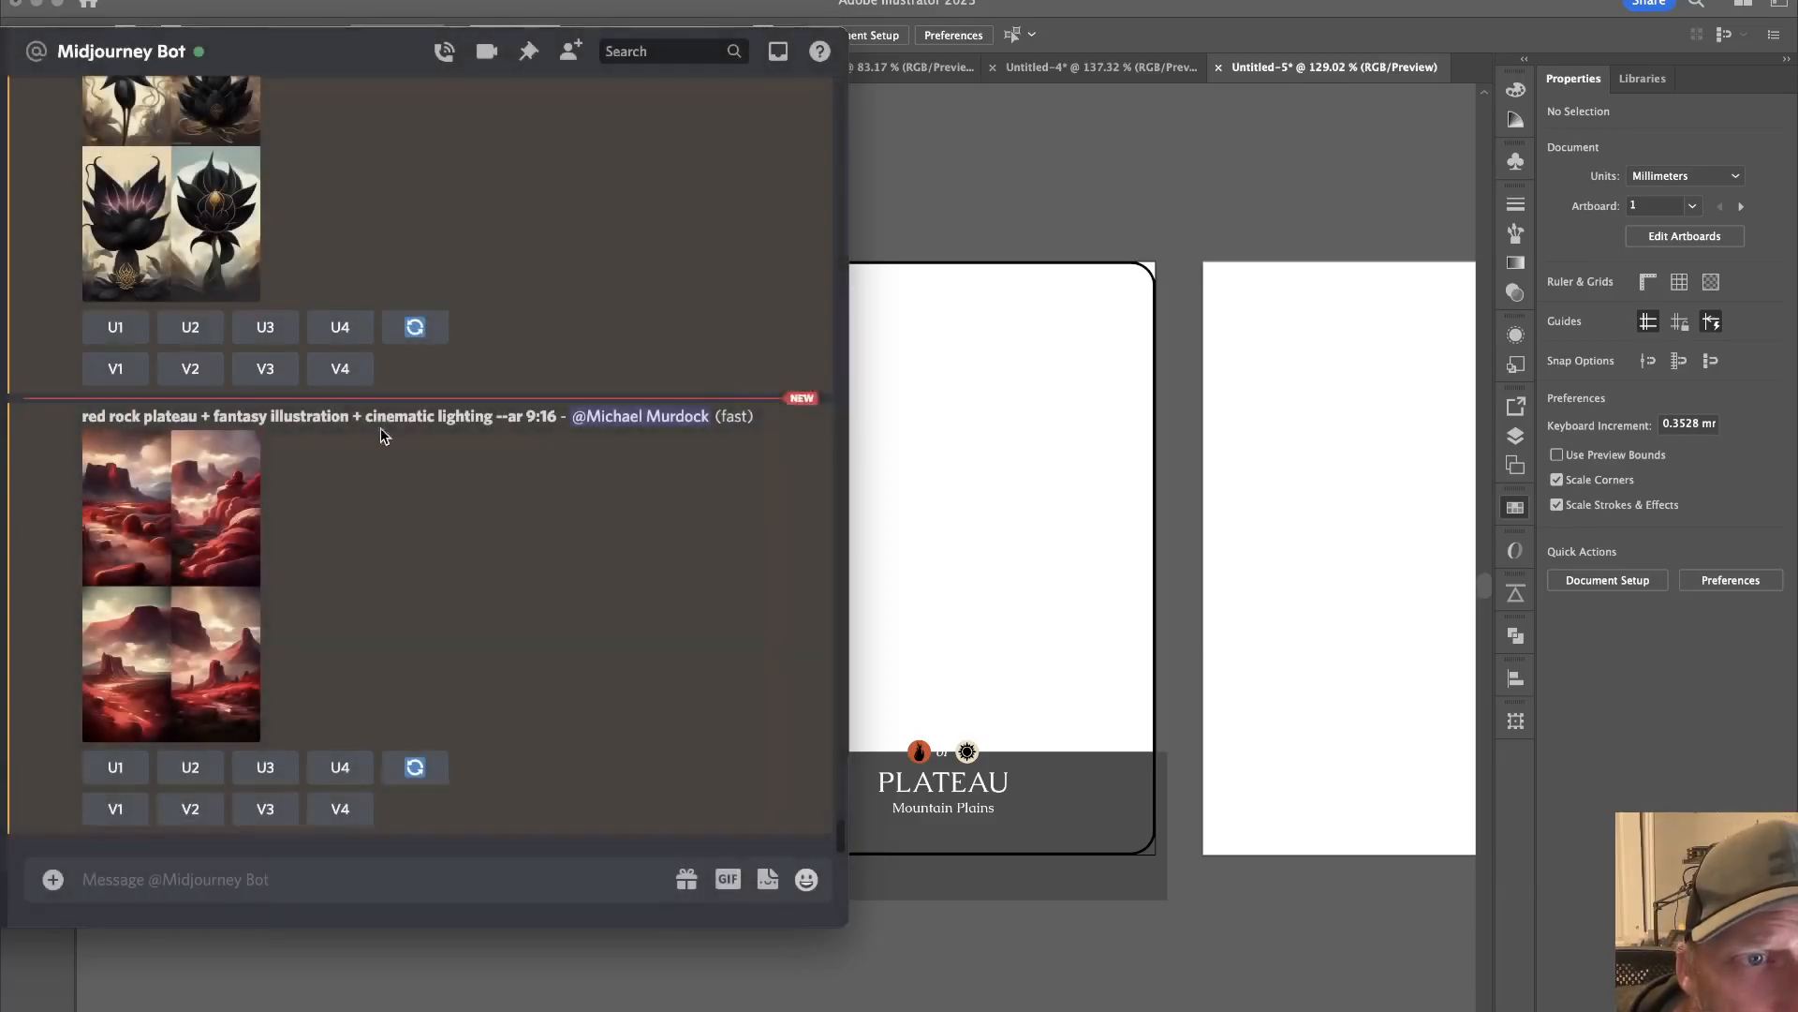
{"action": "left_click", "coordinate": [190, 768]}
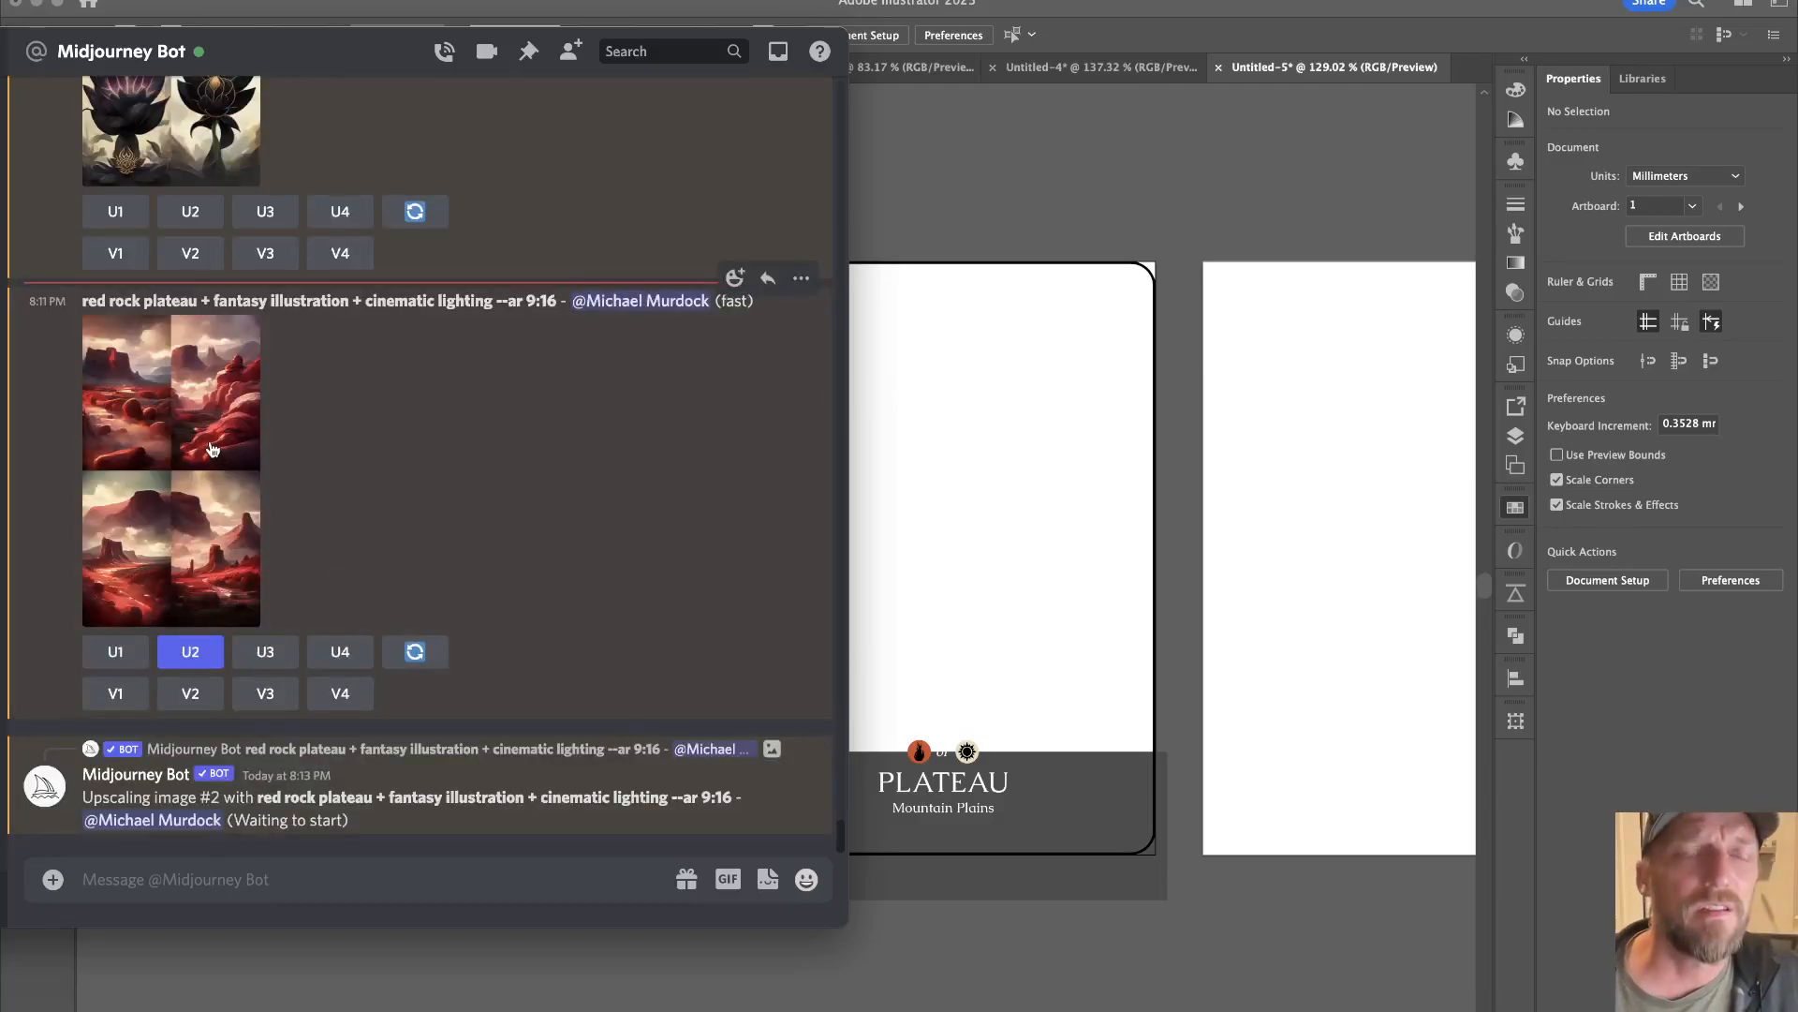
Review the earlier red rock plateau desert grid in the chat history and return to the newest grid.
{"action": "scroll", "coordinate": [260, 625], "scroll_direction": "up", "scroll_amount": 15}
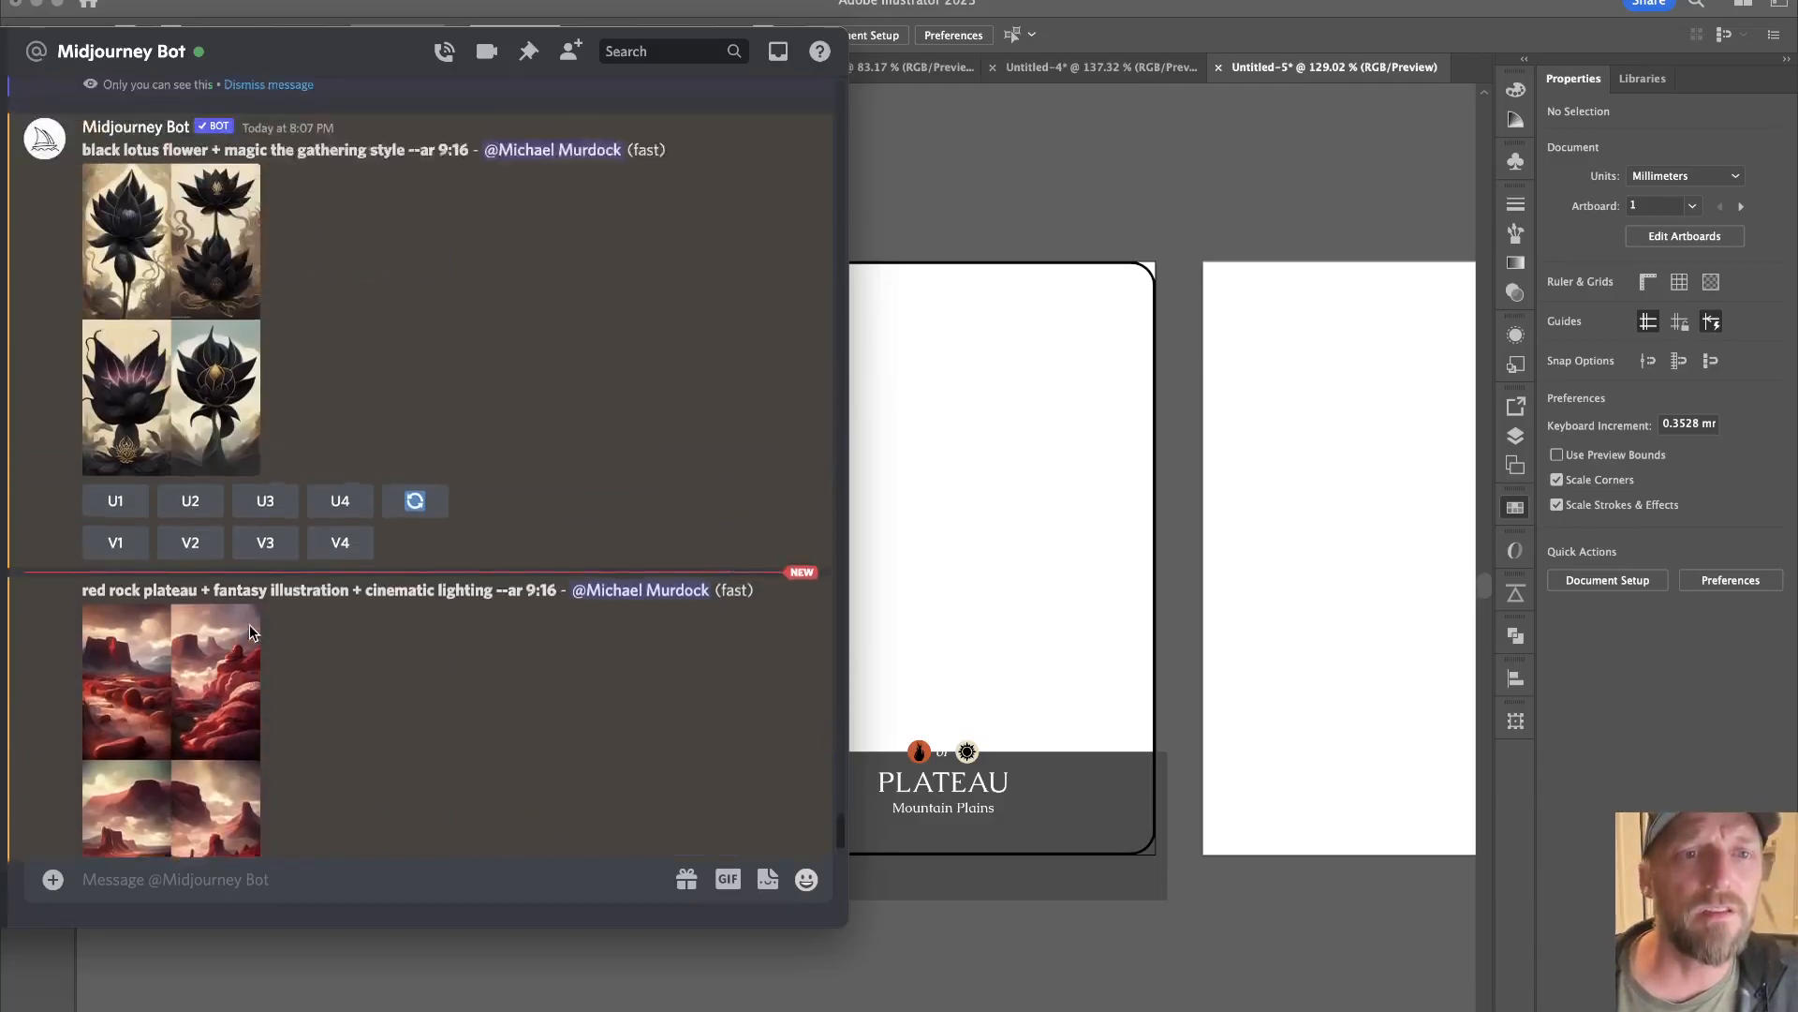
{"action": "scroll", "coordinate": [253, 634], "scroll_direction": "up", "scroll_amount": 6}
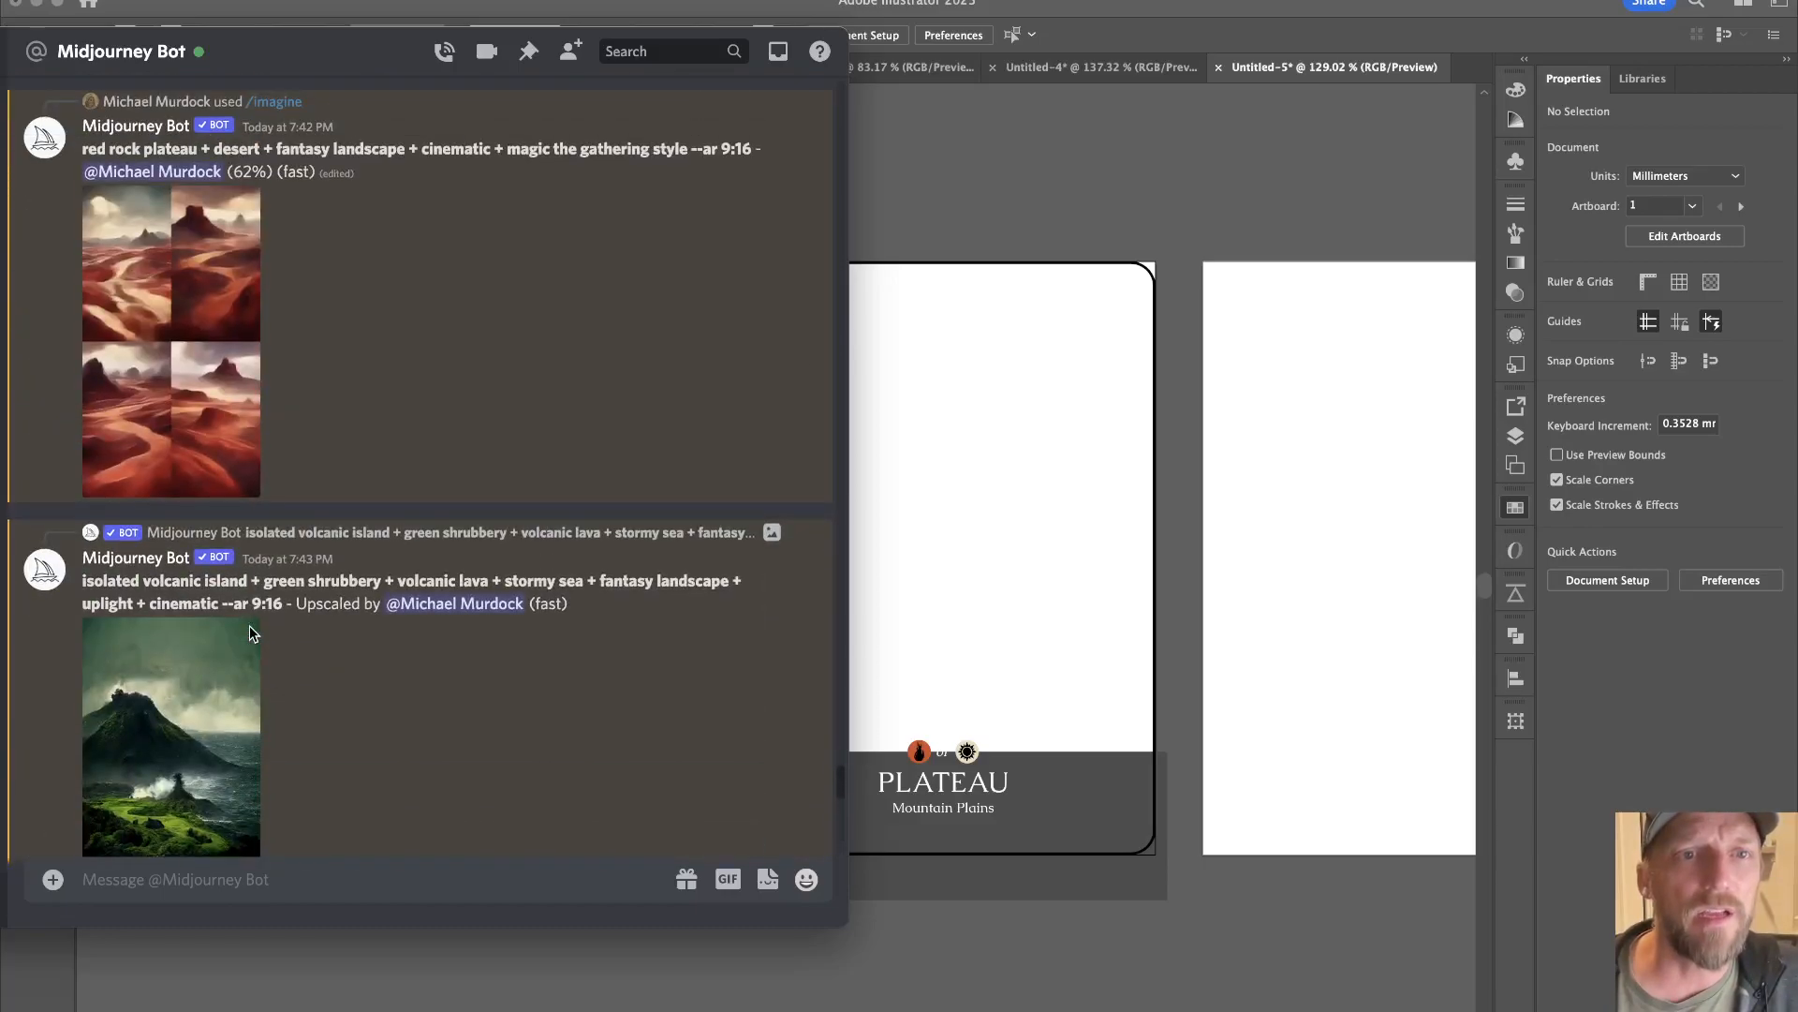
{"action": "left_click", "coordinate": [188, 306]}
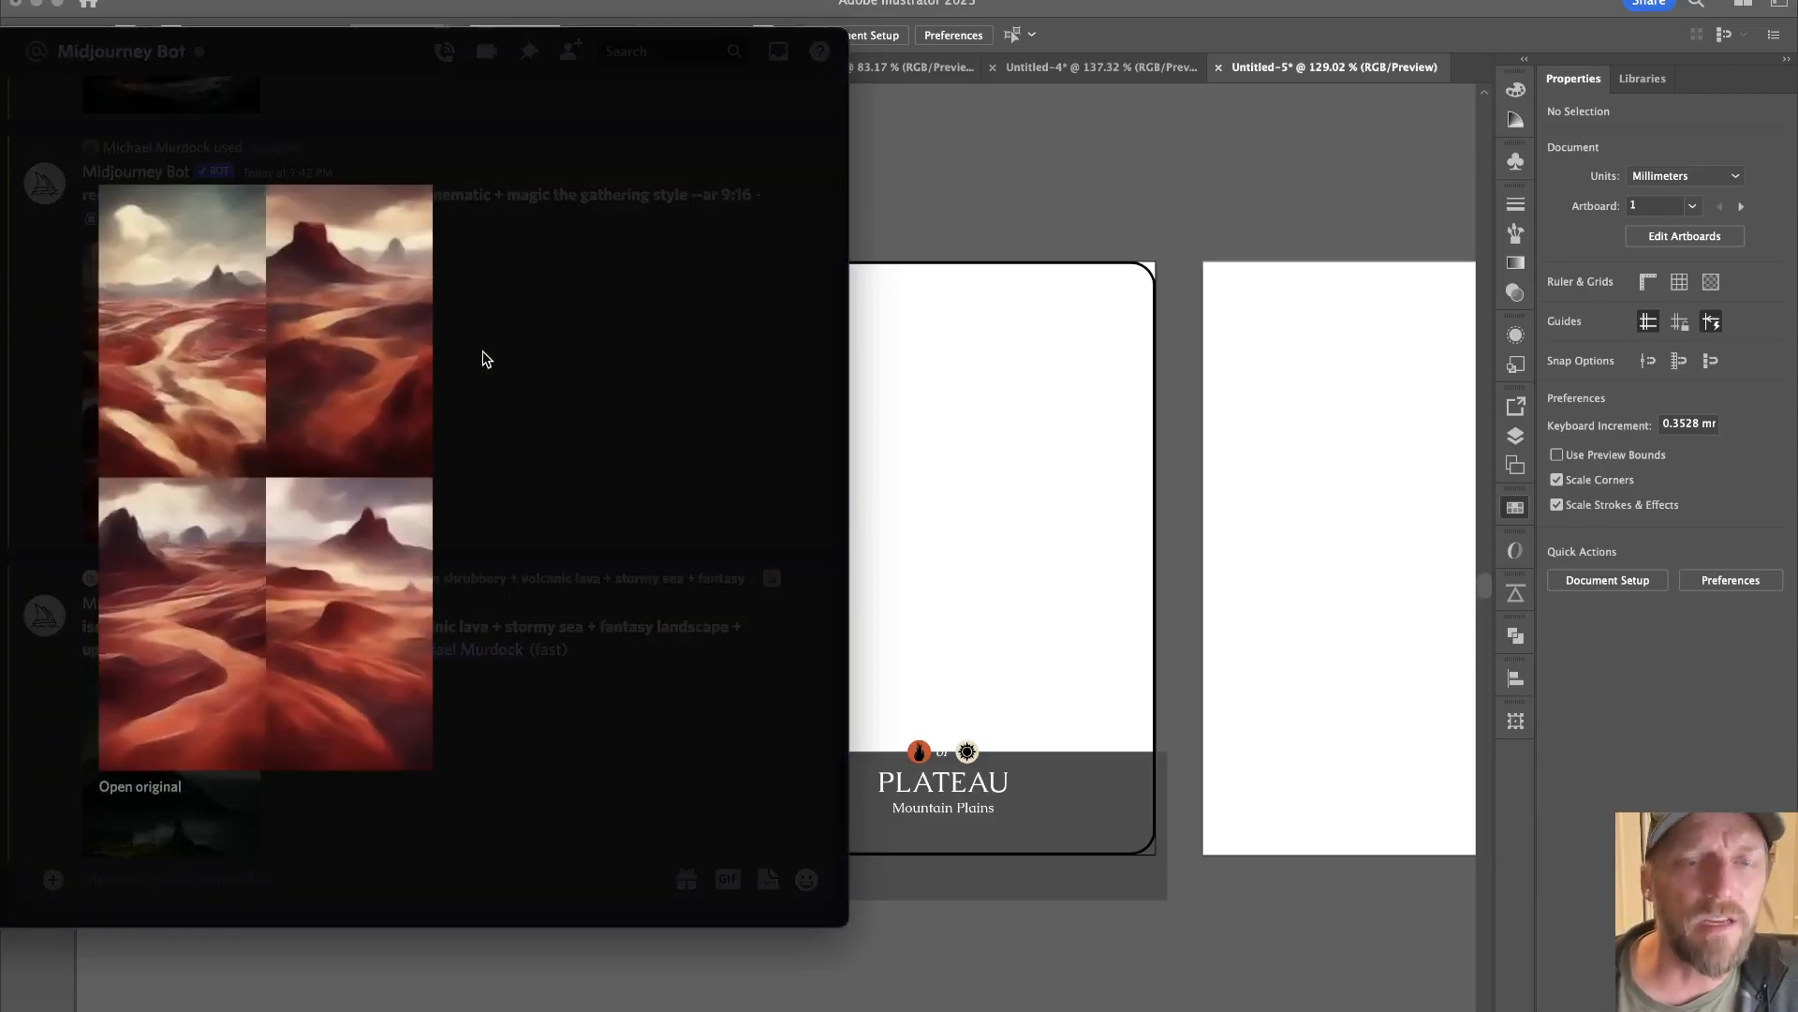
{"action": "left_click", "coordinate": [709, 382]}
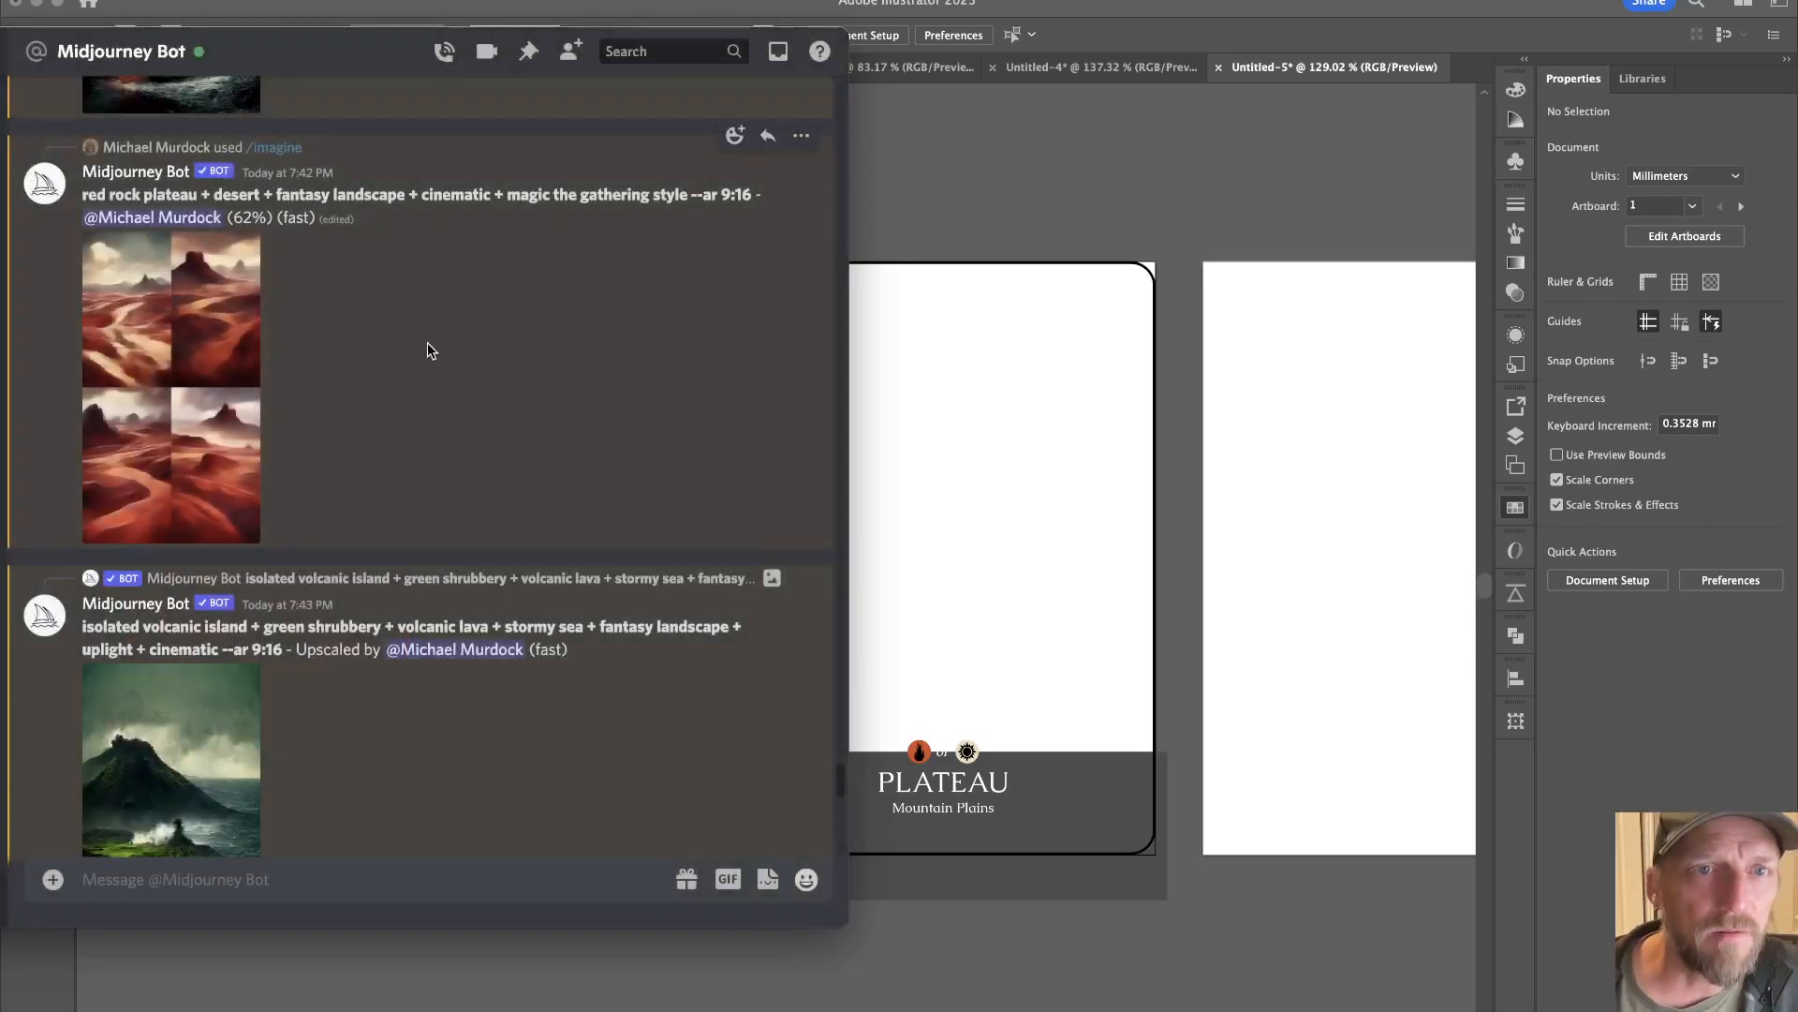
{"action": "left_click", "coordinate": [249, 462]}
{"action": "left_click", "coordinate": [553, 426]}
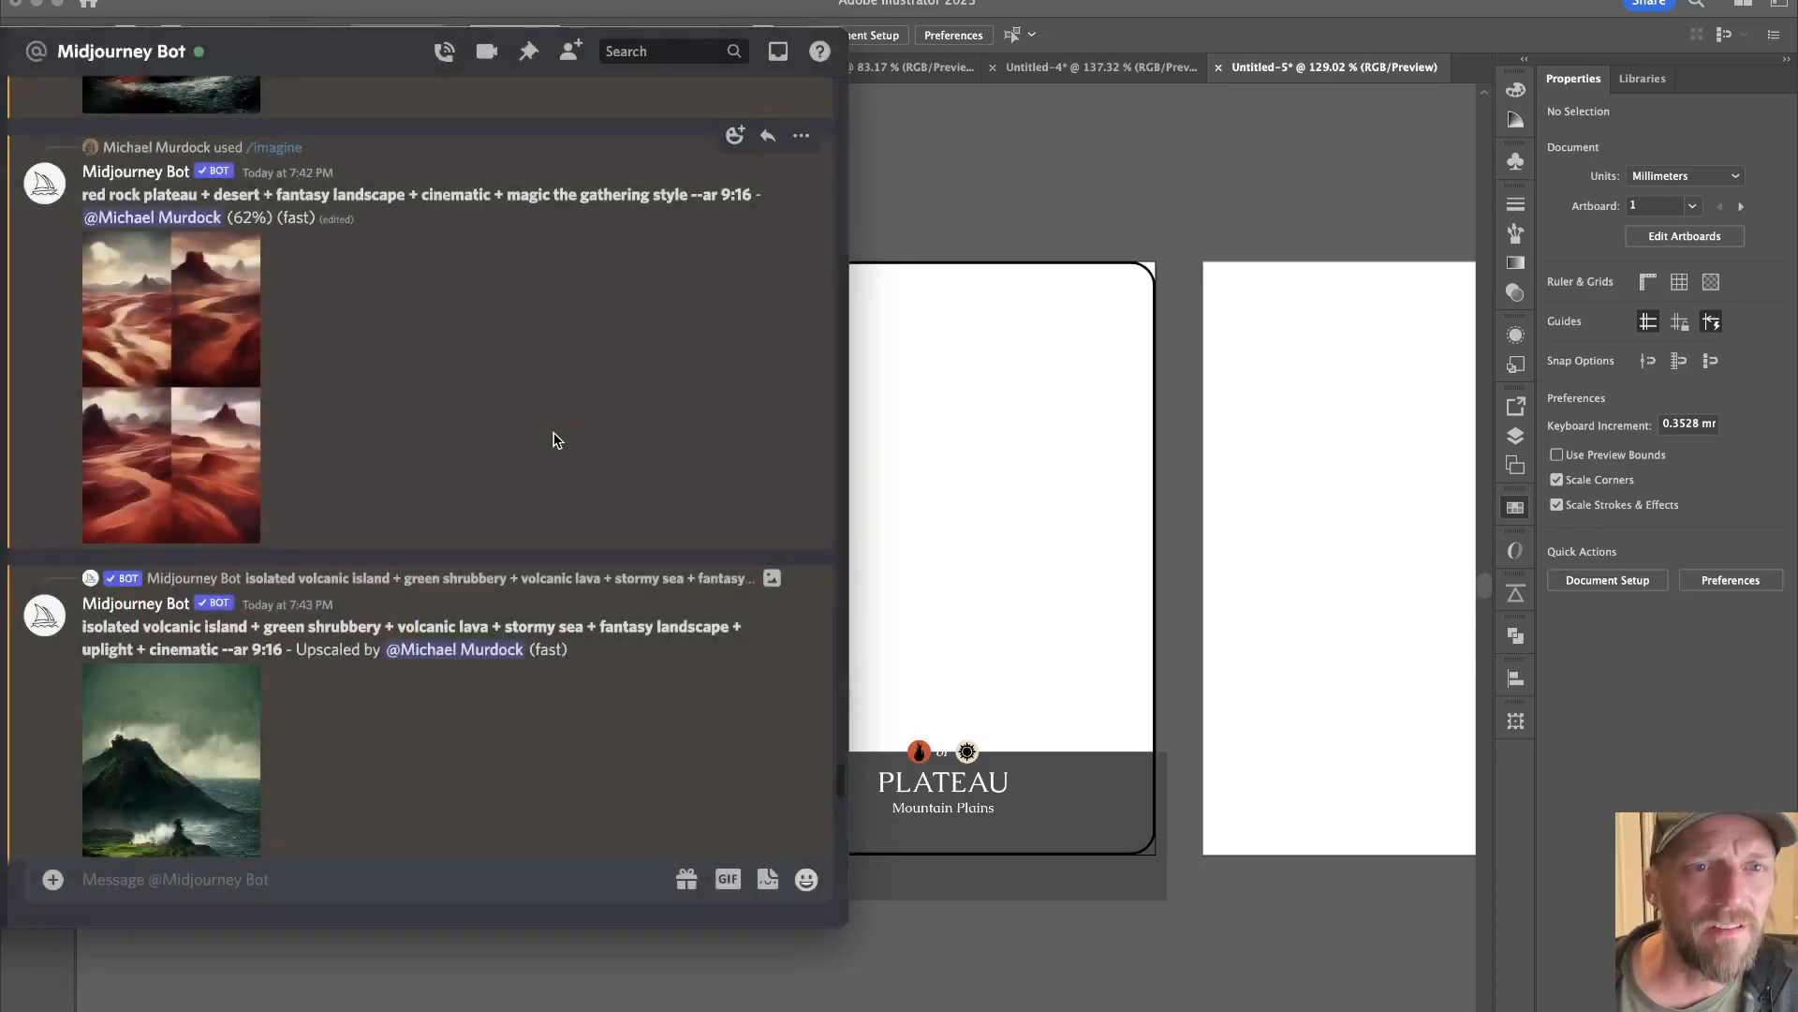
{"action": "scroll", "coordinate": [554, 441], "scroll_direction": "down", "scroll_amount": 3}
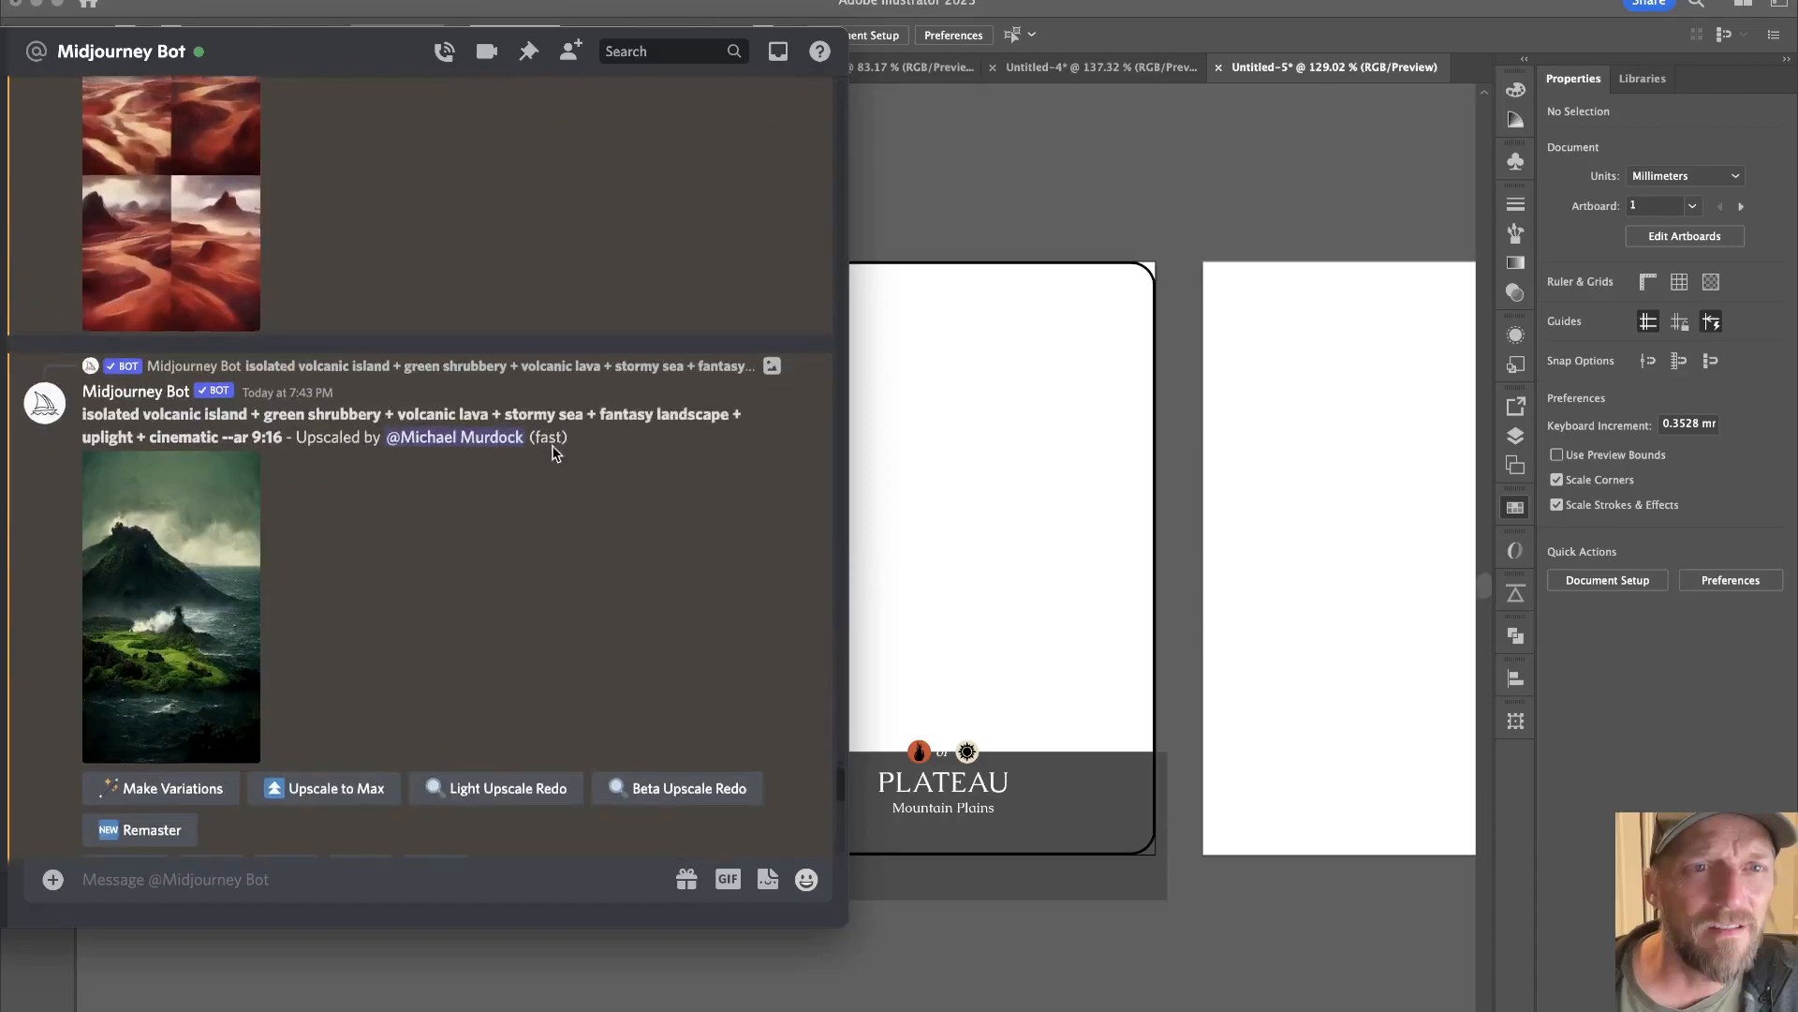
{"action": "scroll", "coordinate": [552, 453], "scroll_direction": "down", "scroll_amount": 20}
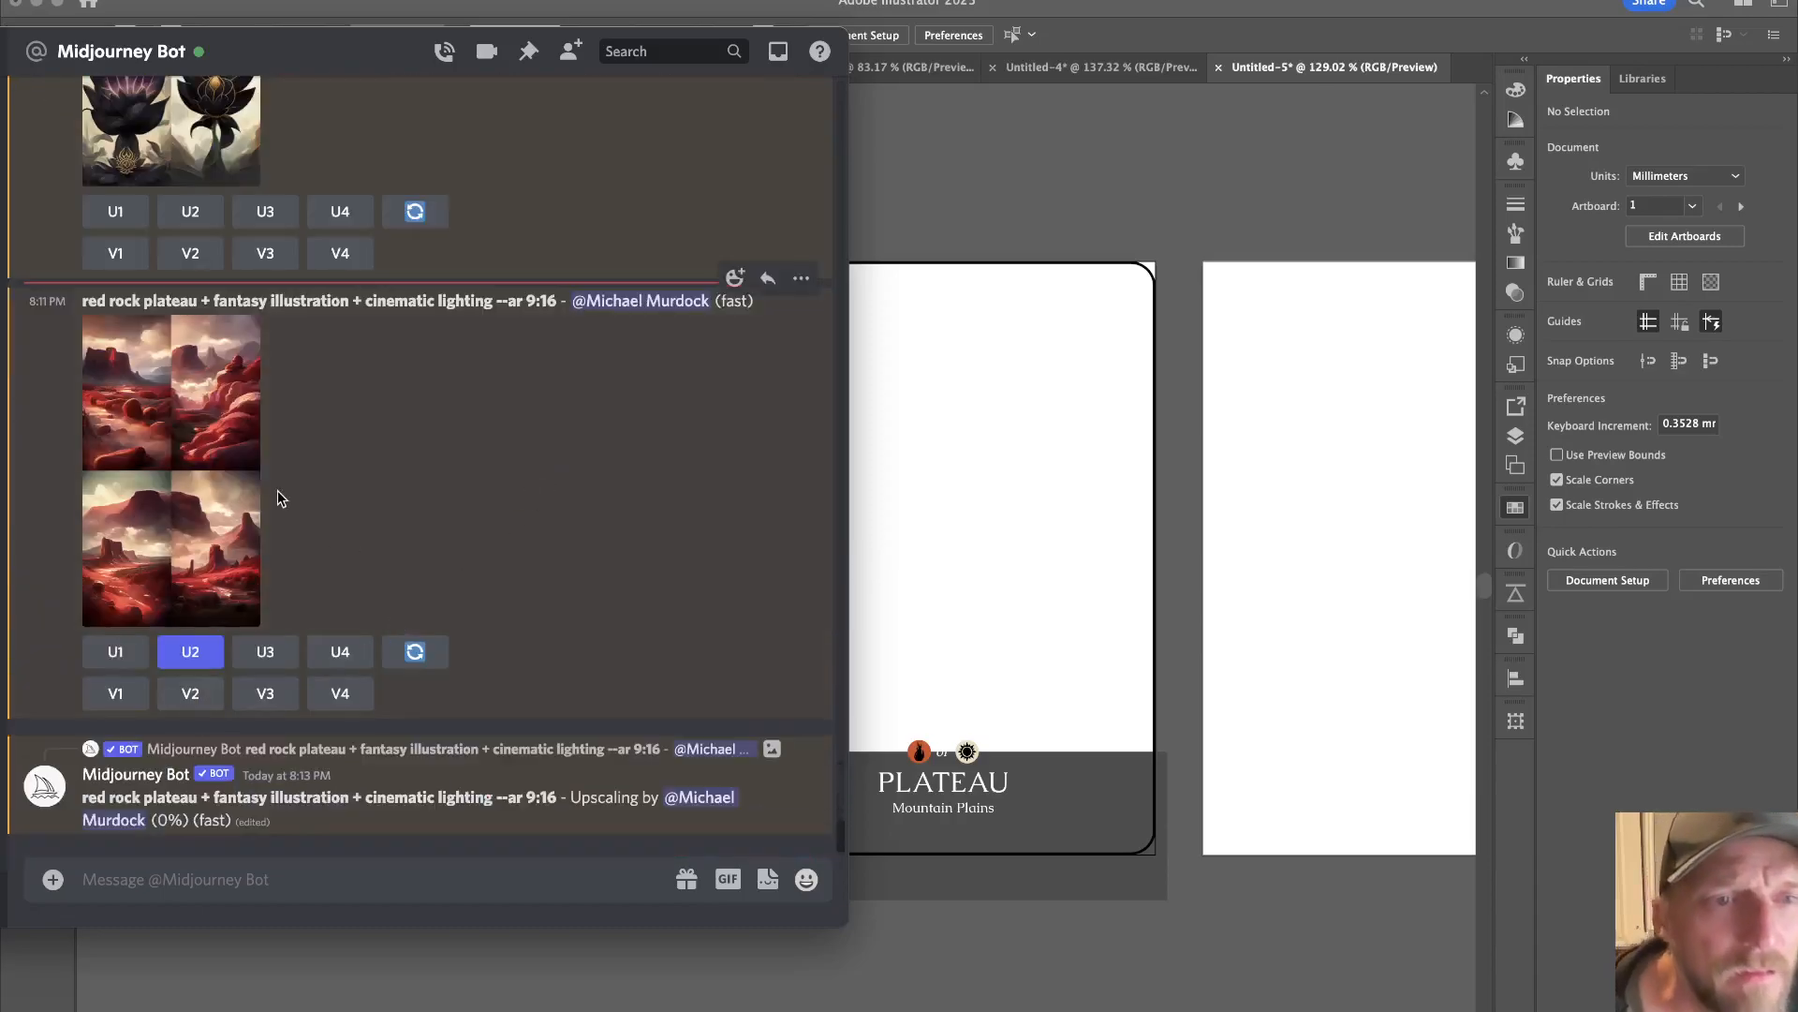
Enlarge the newest red rock plateau grid once more, close it, and upscale its first image.
{"action": "left_click", "coordinate": [229, 495]}
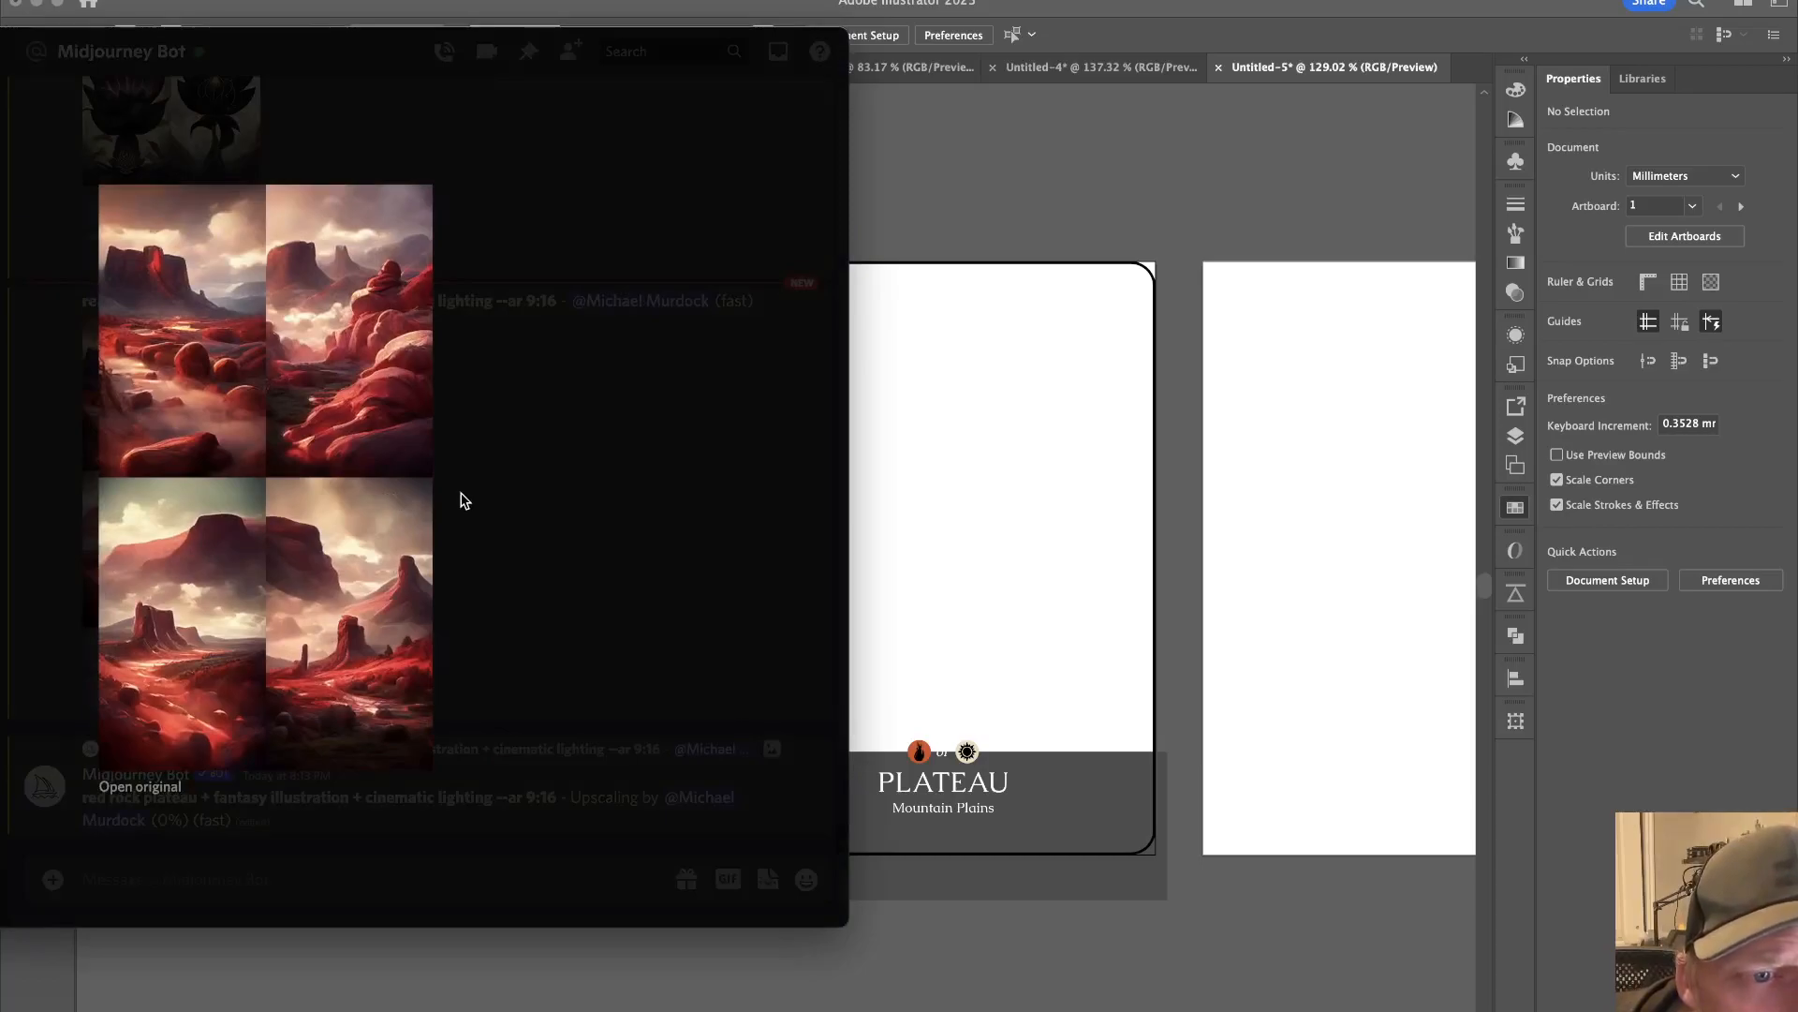
{"action": "left_click", "coordinate": [468, 497]}
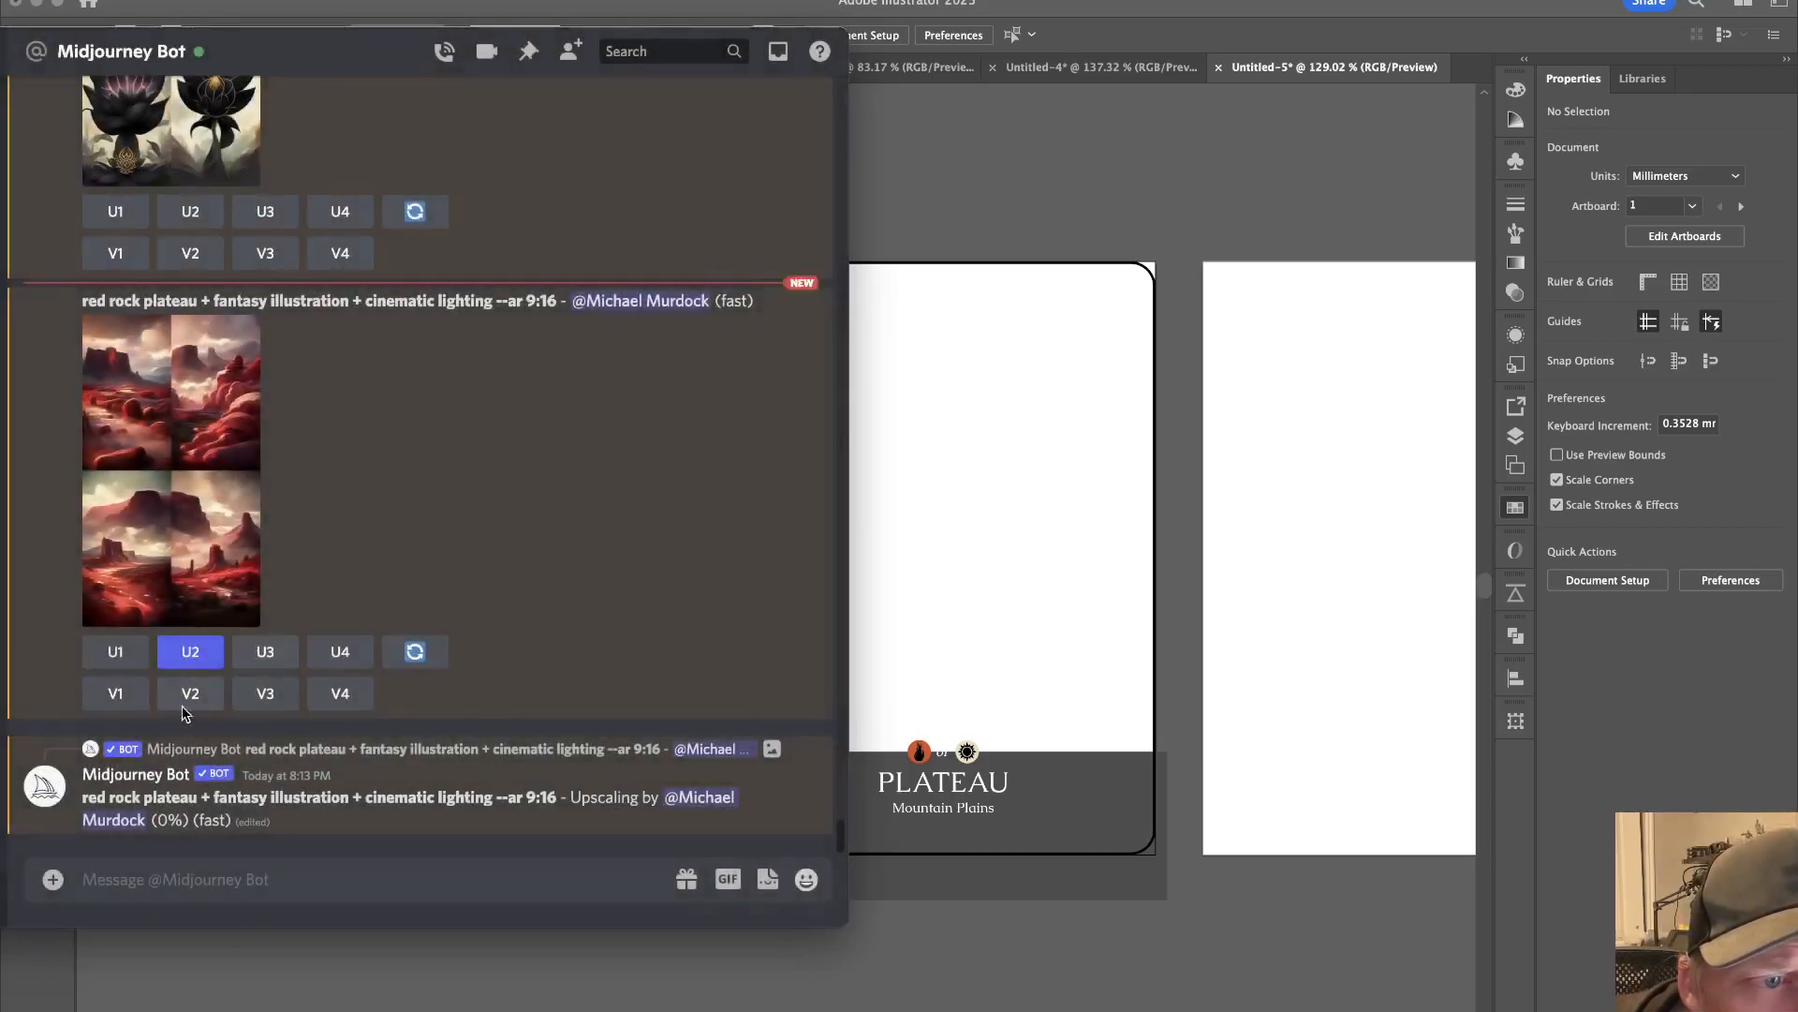
{"action": "left_click", "coordinate": [141, 660]}
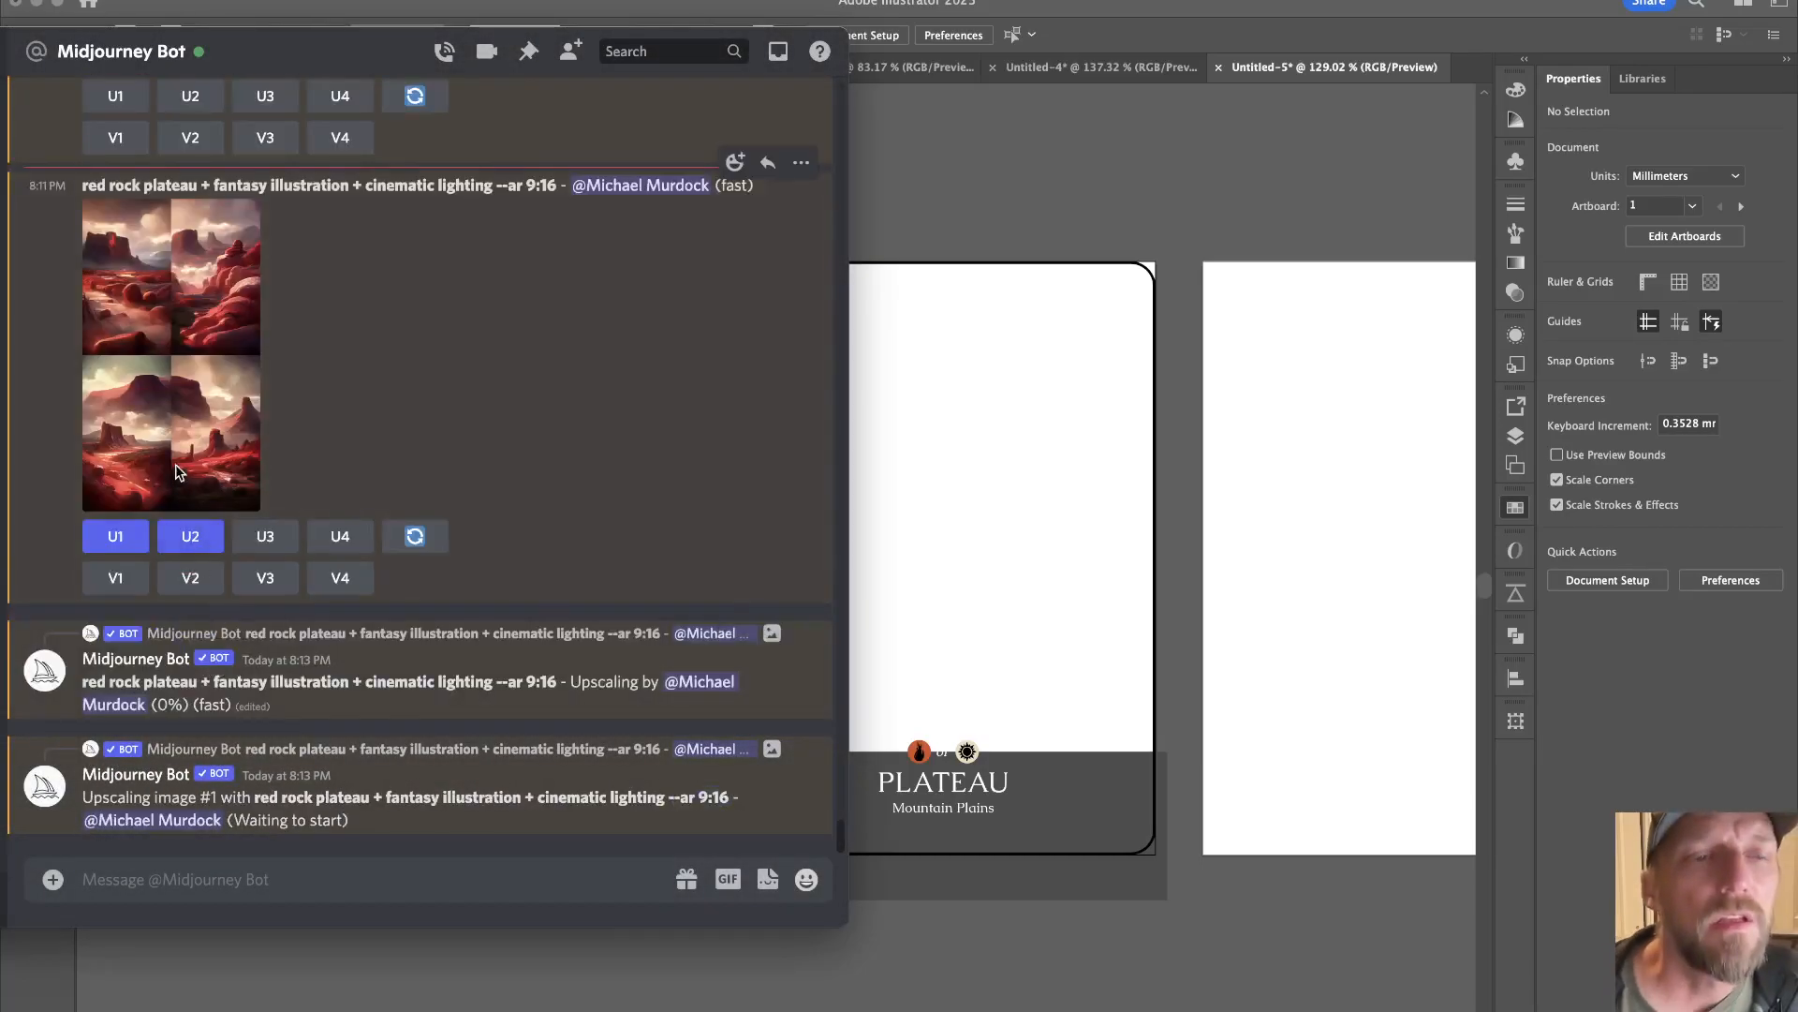
Enlarge the red rock plateau grid again, close it, and return to the Illustrator card layout.
{"action": "left_click", "coordinate": [157, 429]}
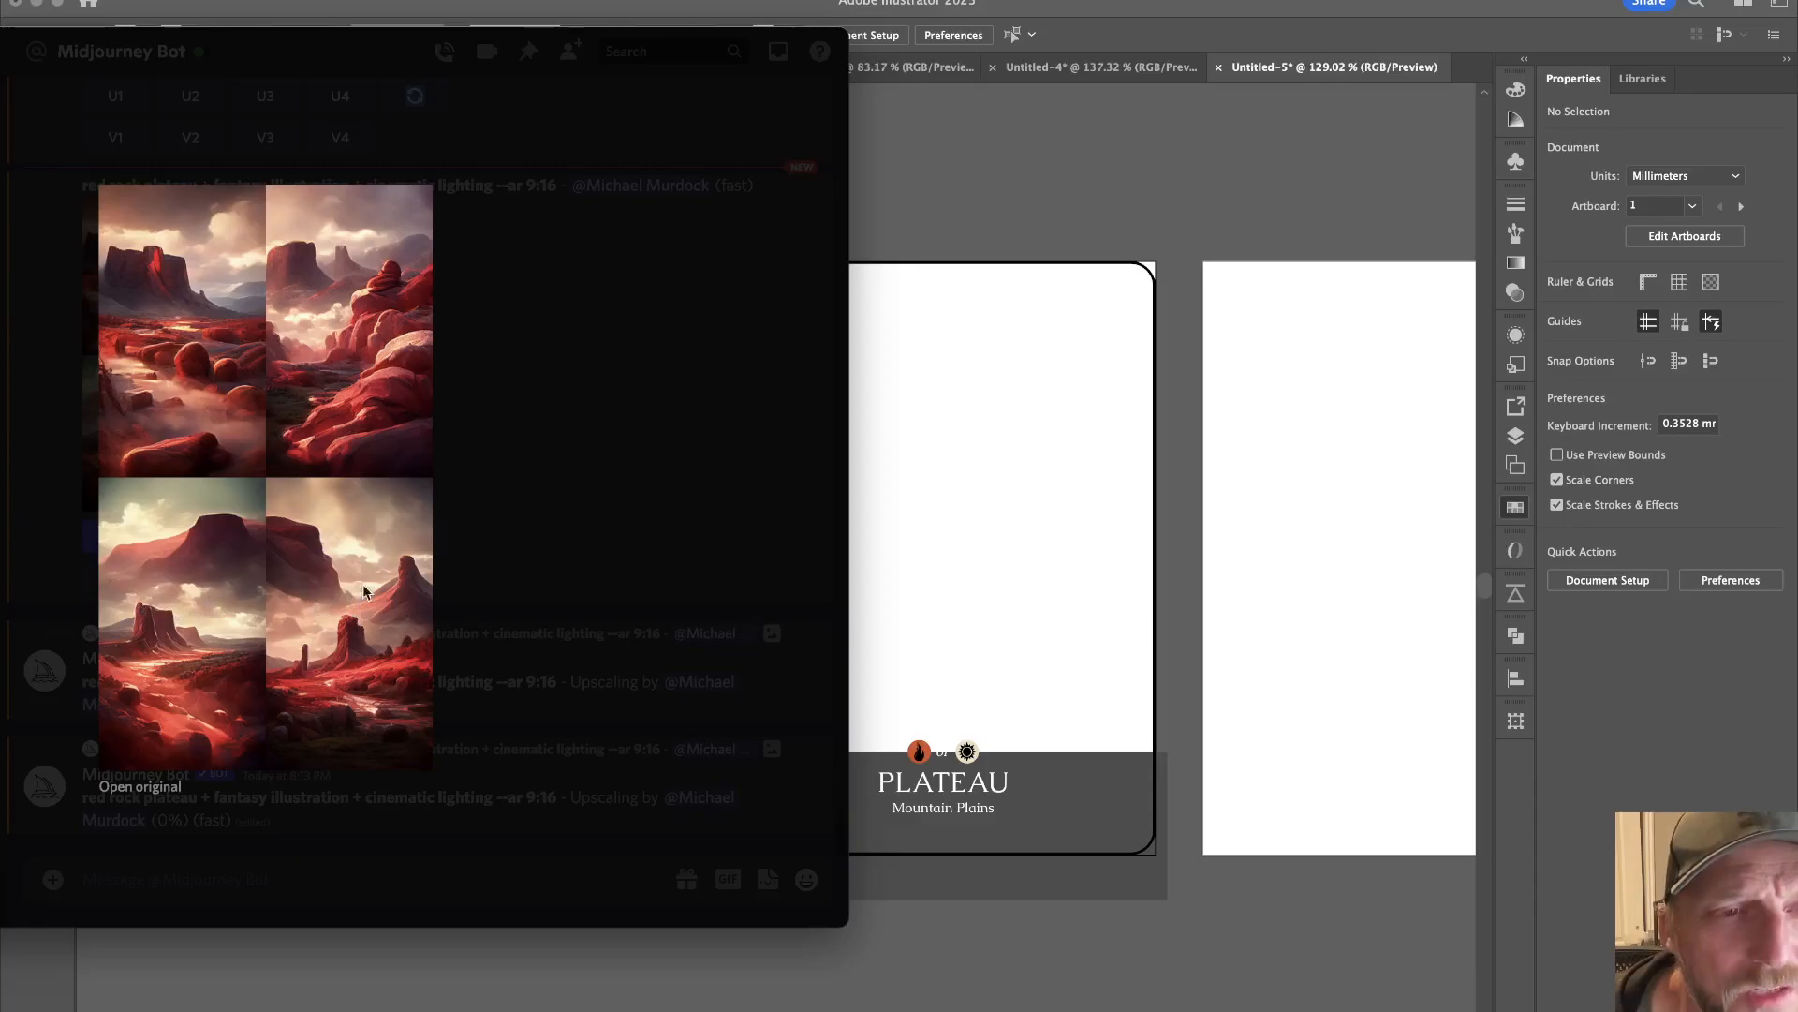
{"action": "left_click", "coordinate": [567, 504]}
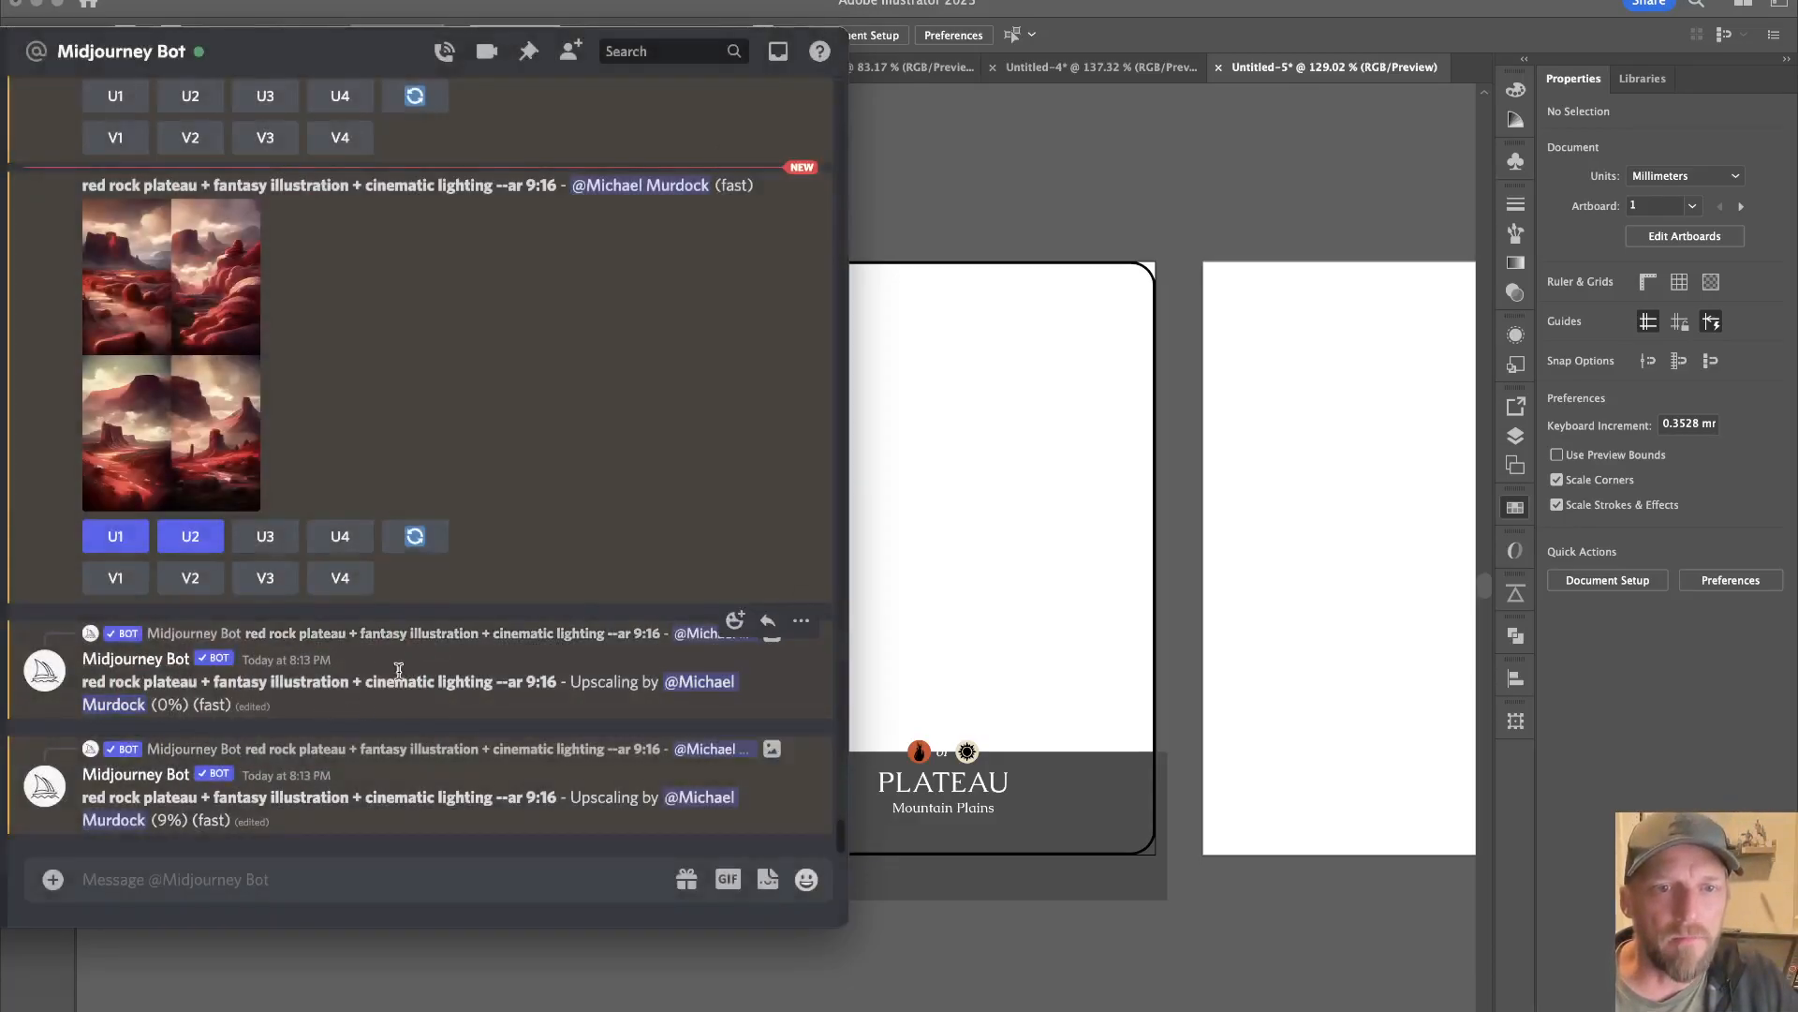
{"action": "left_click", "coordinate": [1014, 530]}
{"action": "scroll", "coordinate": [959, 533], "scroll_direction": "right", "scroll_amount": 5}
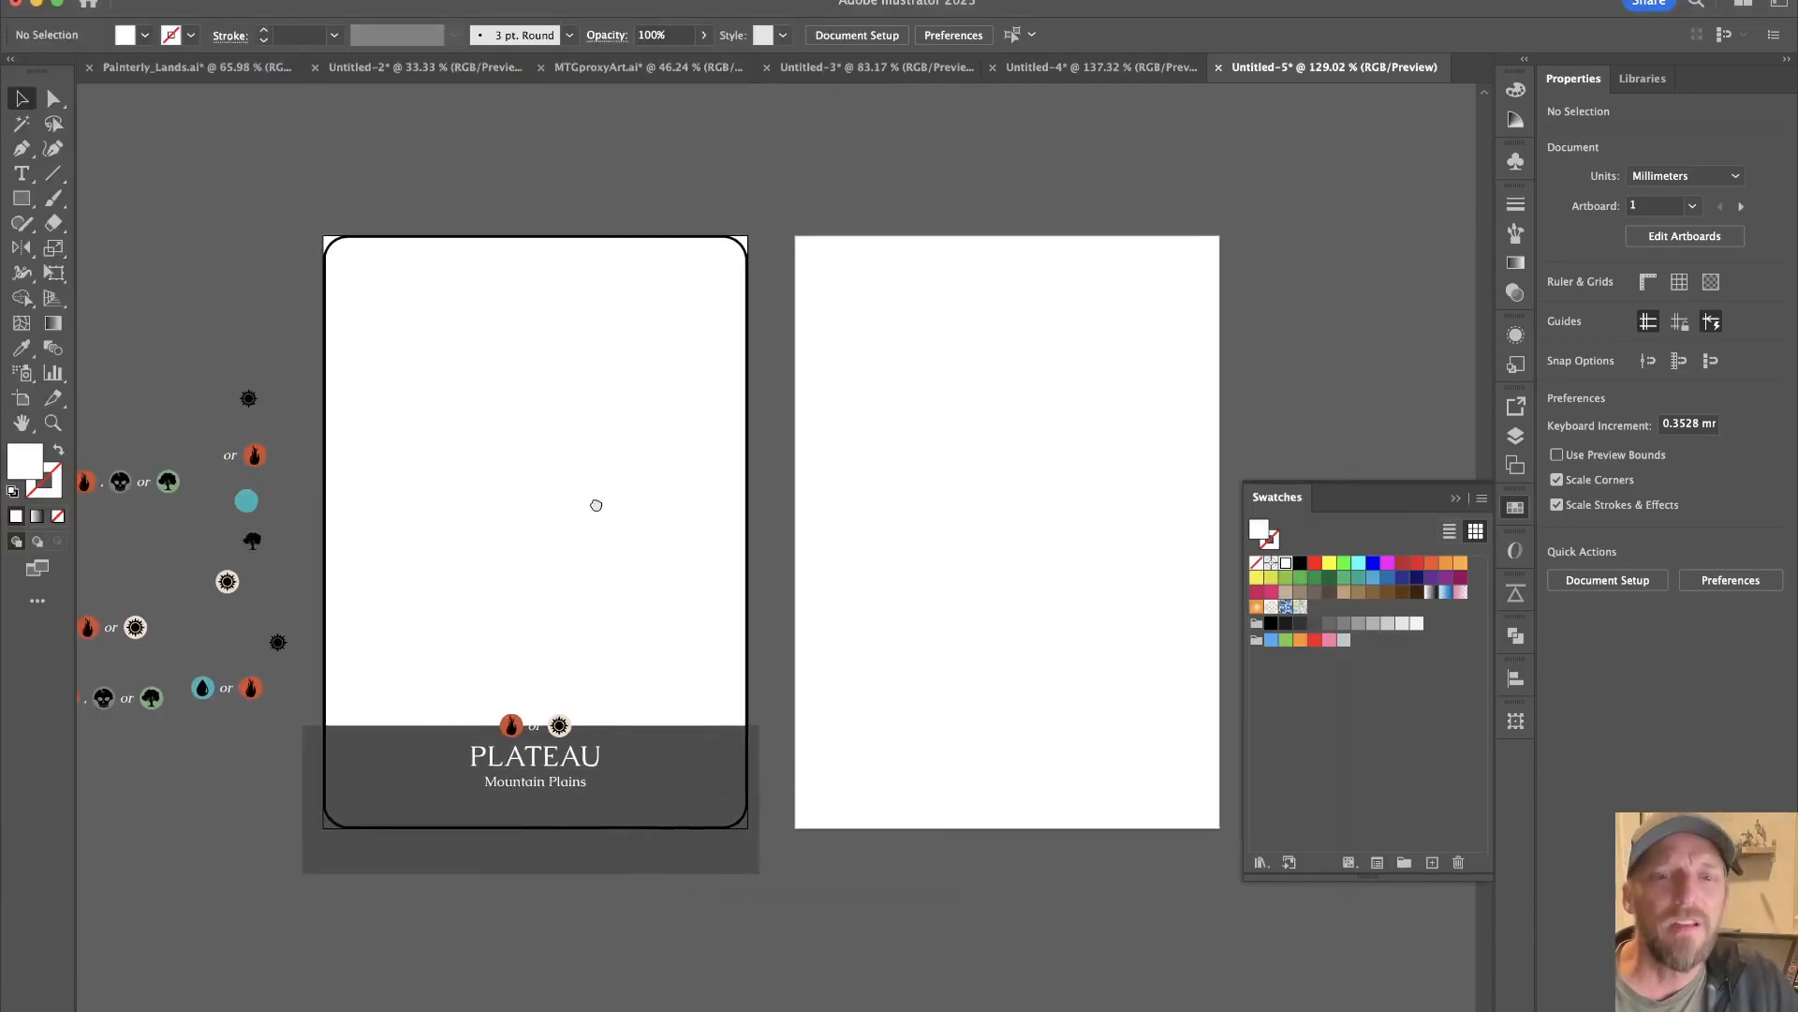
{"action": "left_click_drag", "start_coordinate": [512, 726], "coordinate": [501, 726]}
{"action": "left_click_drag", "start_coordinate": [607, 640], "coordinate": [641, 643]}
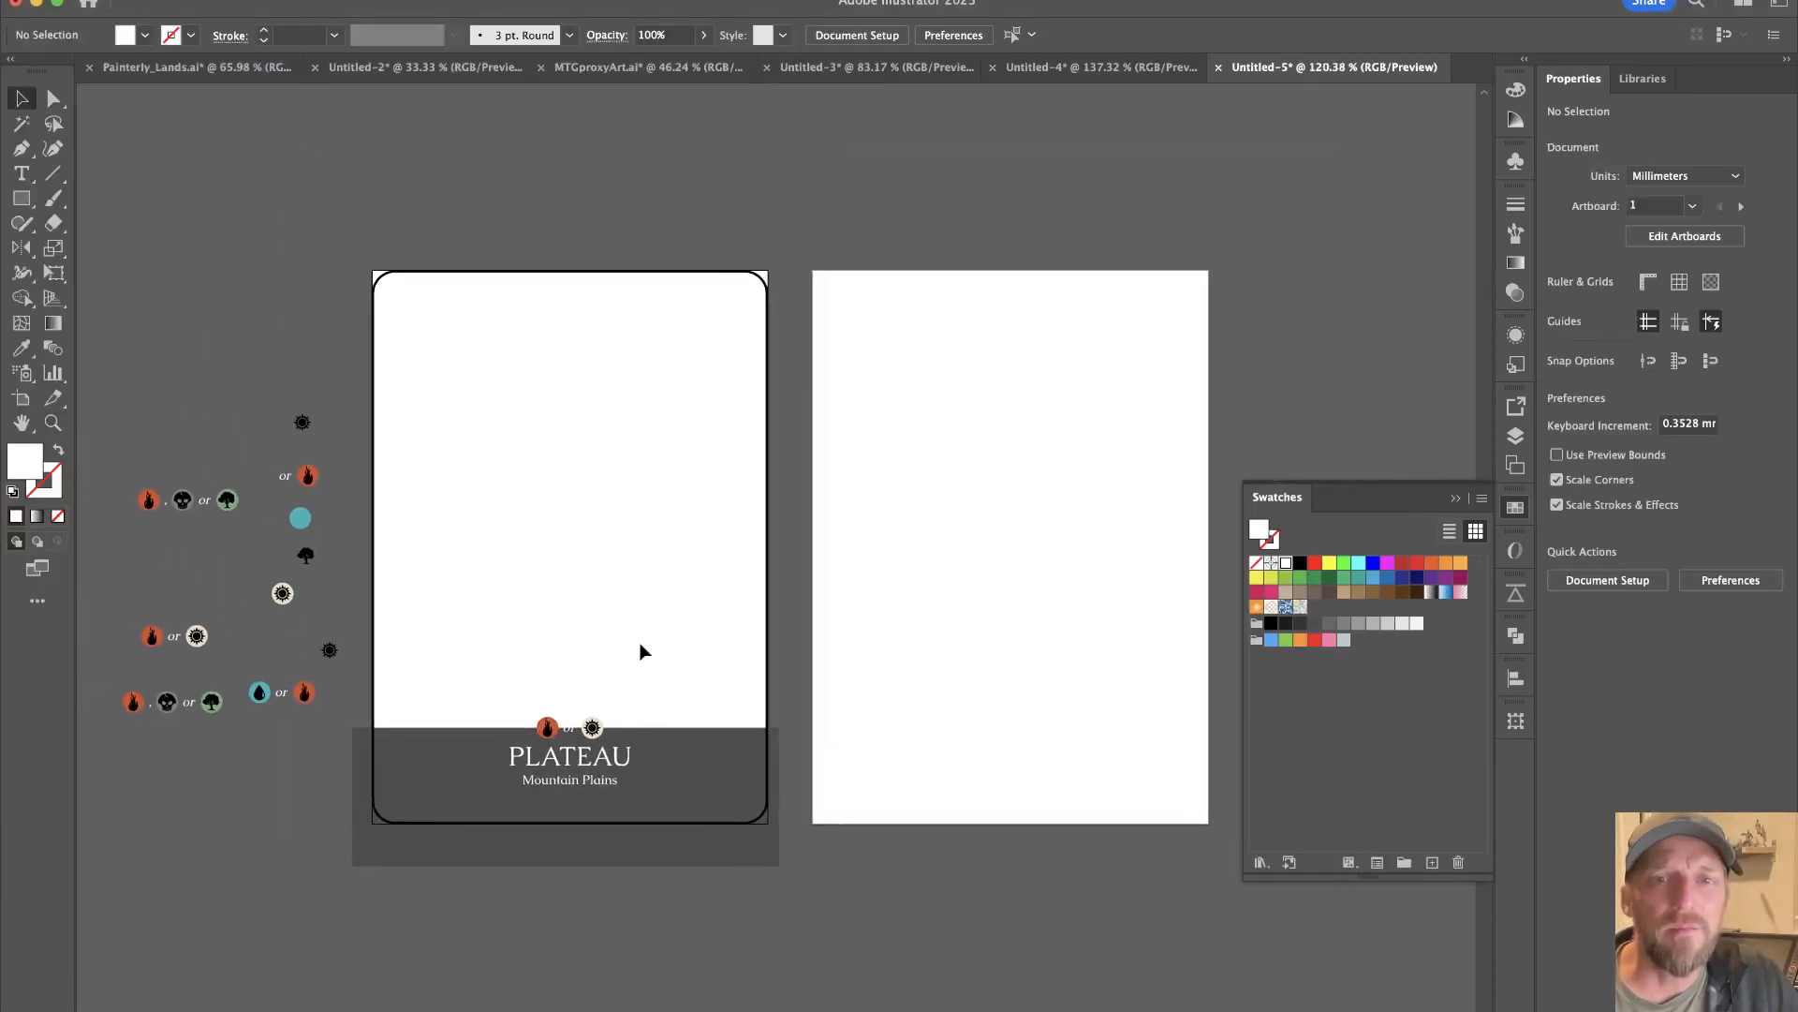
Unlock Layer 2 and copy the rounded card border from the first artboard in place onto the second artboard.
{"action": "left_click", "coordinate": [1002, 620]}
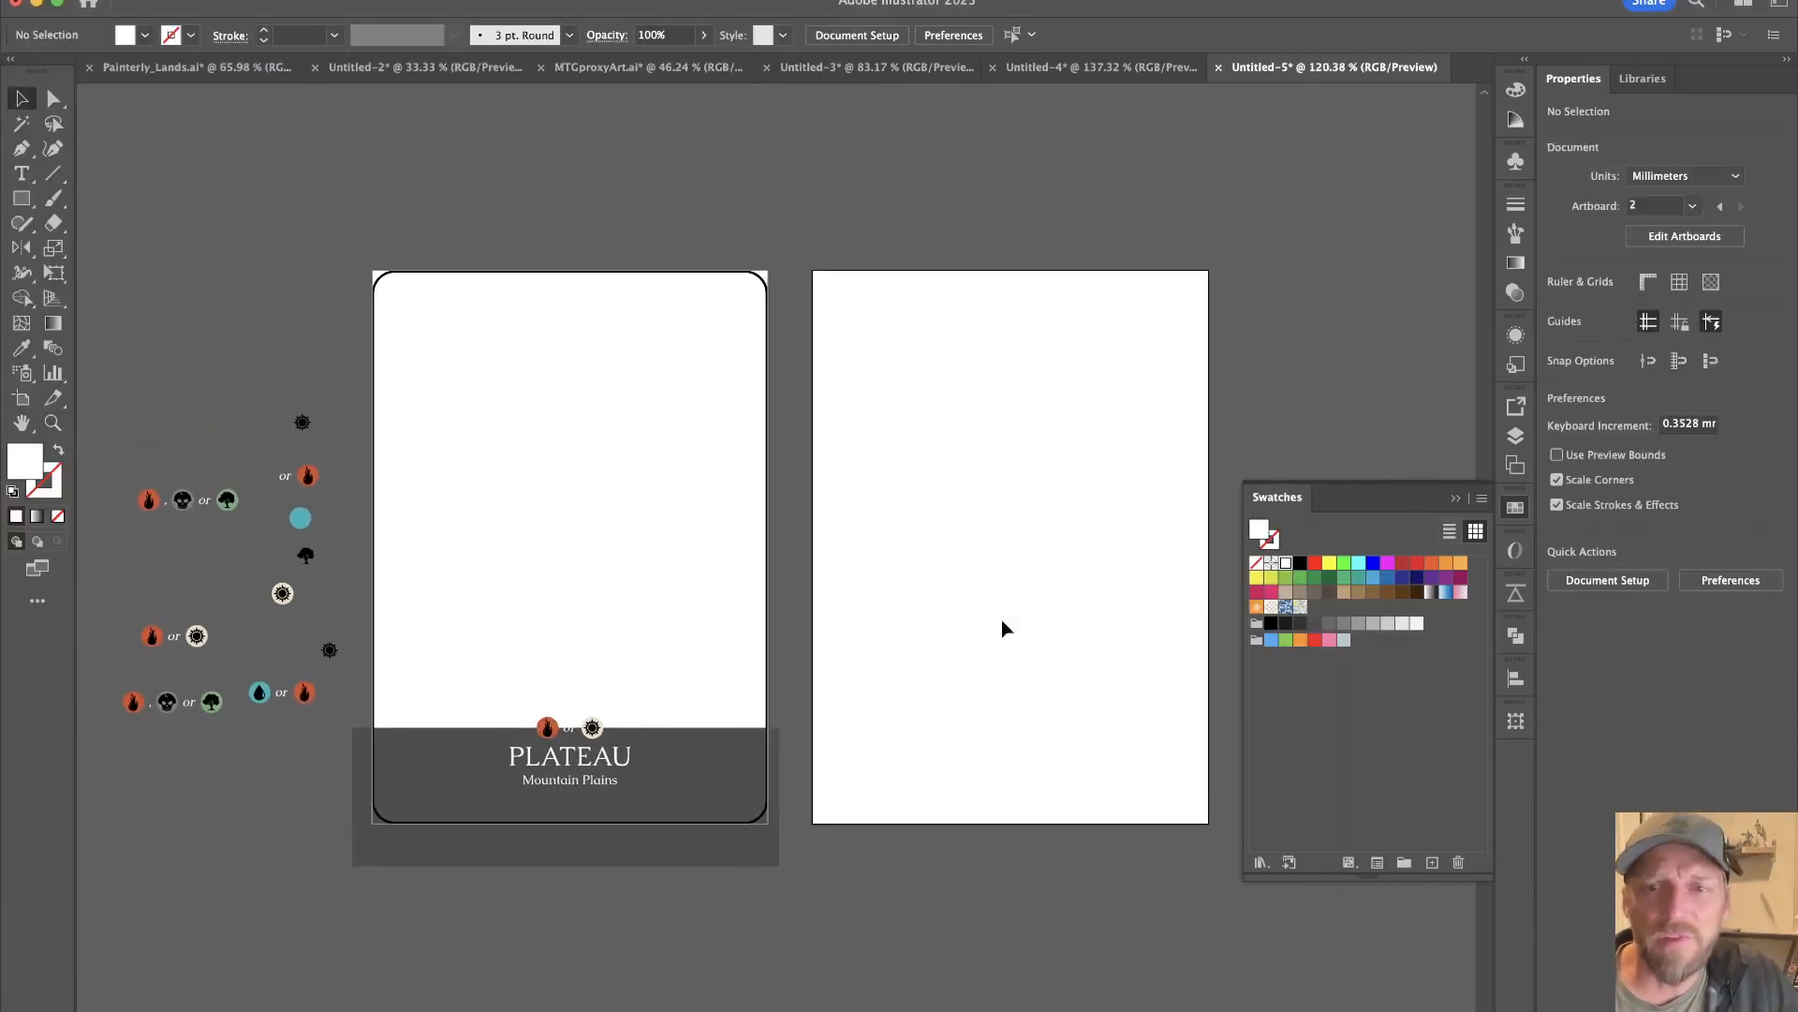
{"action": "left_click", "coordinate": [1516, 437]}
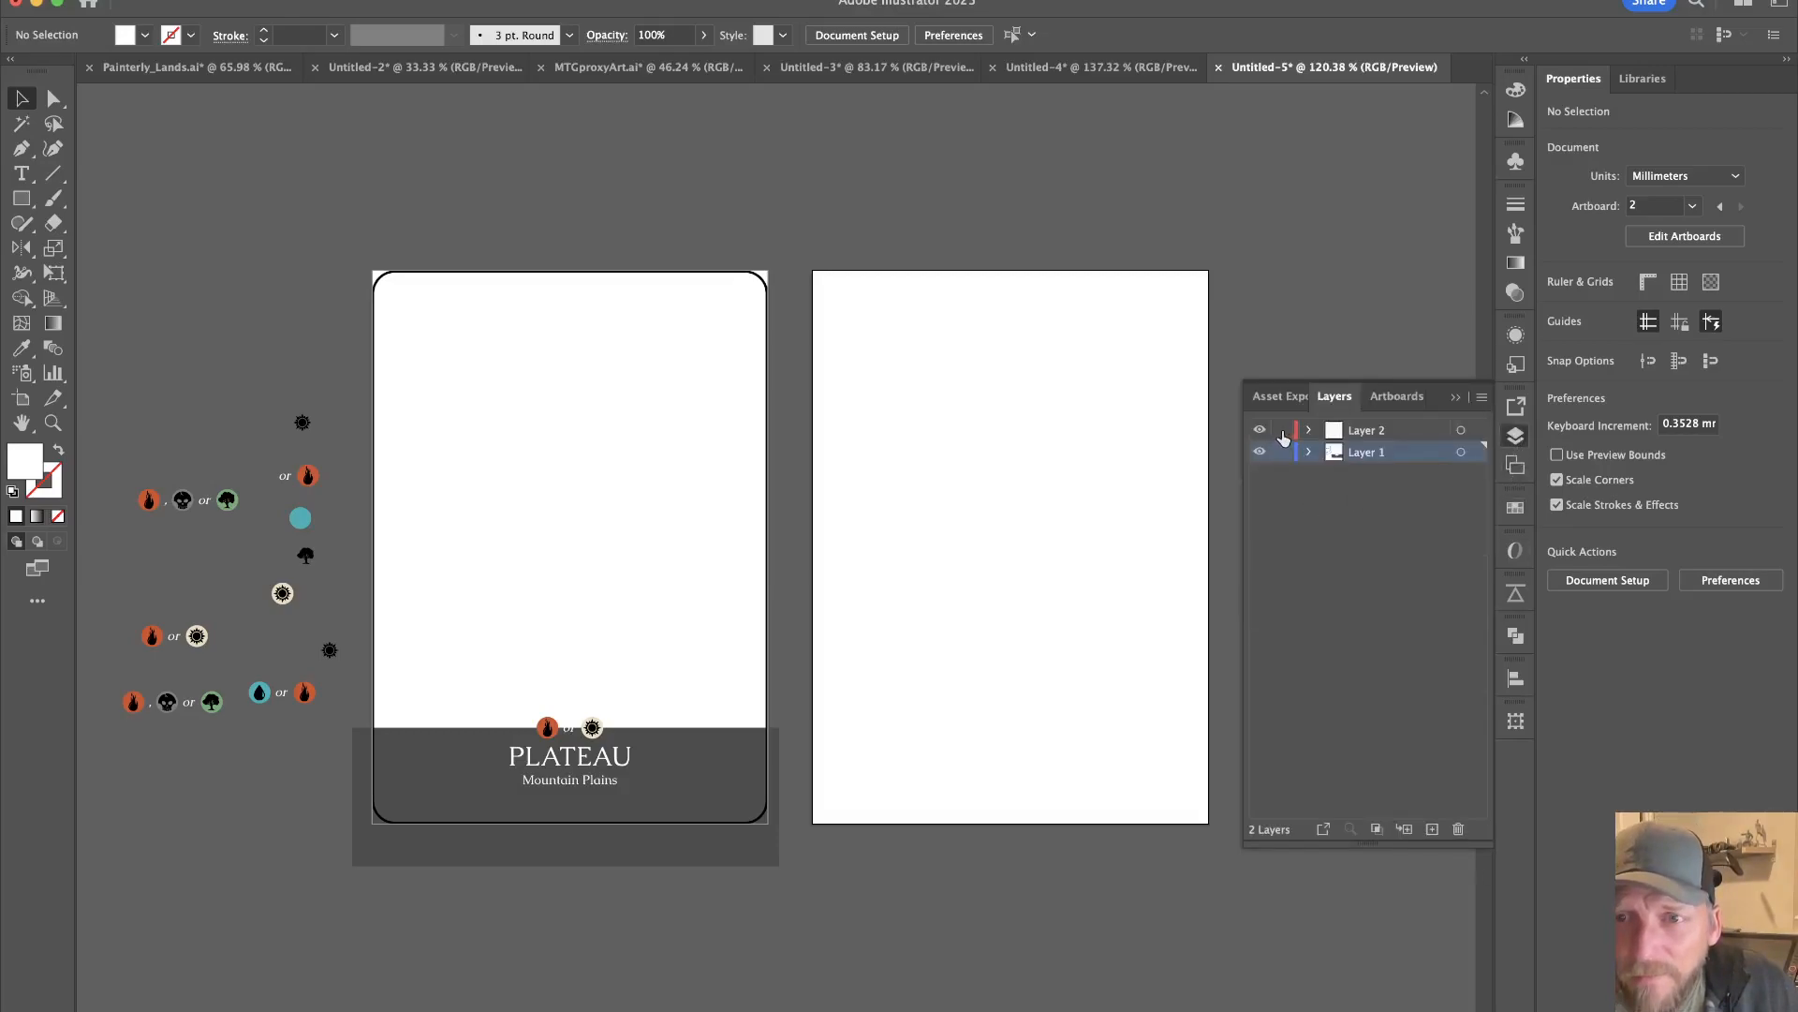
{"action": "left_click", "coordinate": [1403, 433]}
{"action": "left_click", "coordinate": [577, 350]}
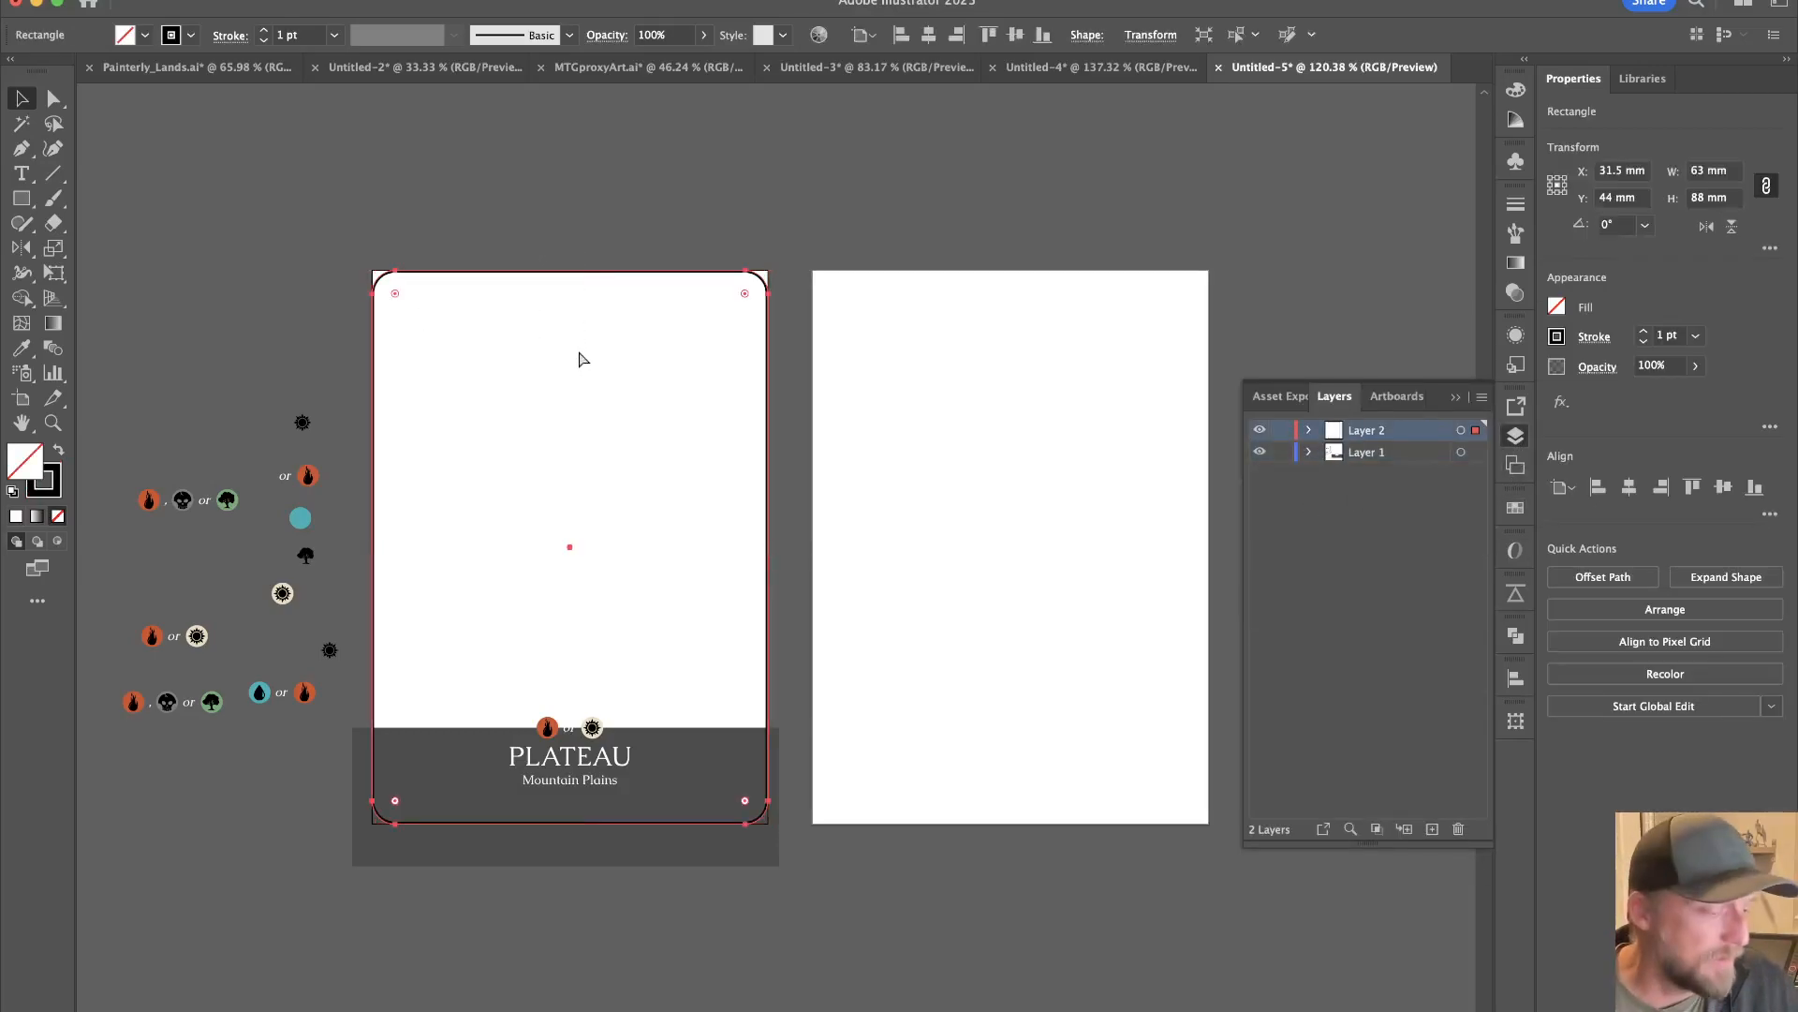
{"action": "left_click", "coordinate": [1119, 398]}
{"action": "left_click", "coordinate": [1119, 402]}
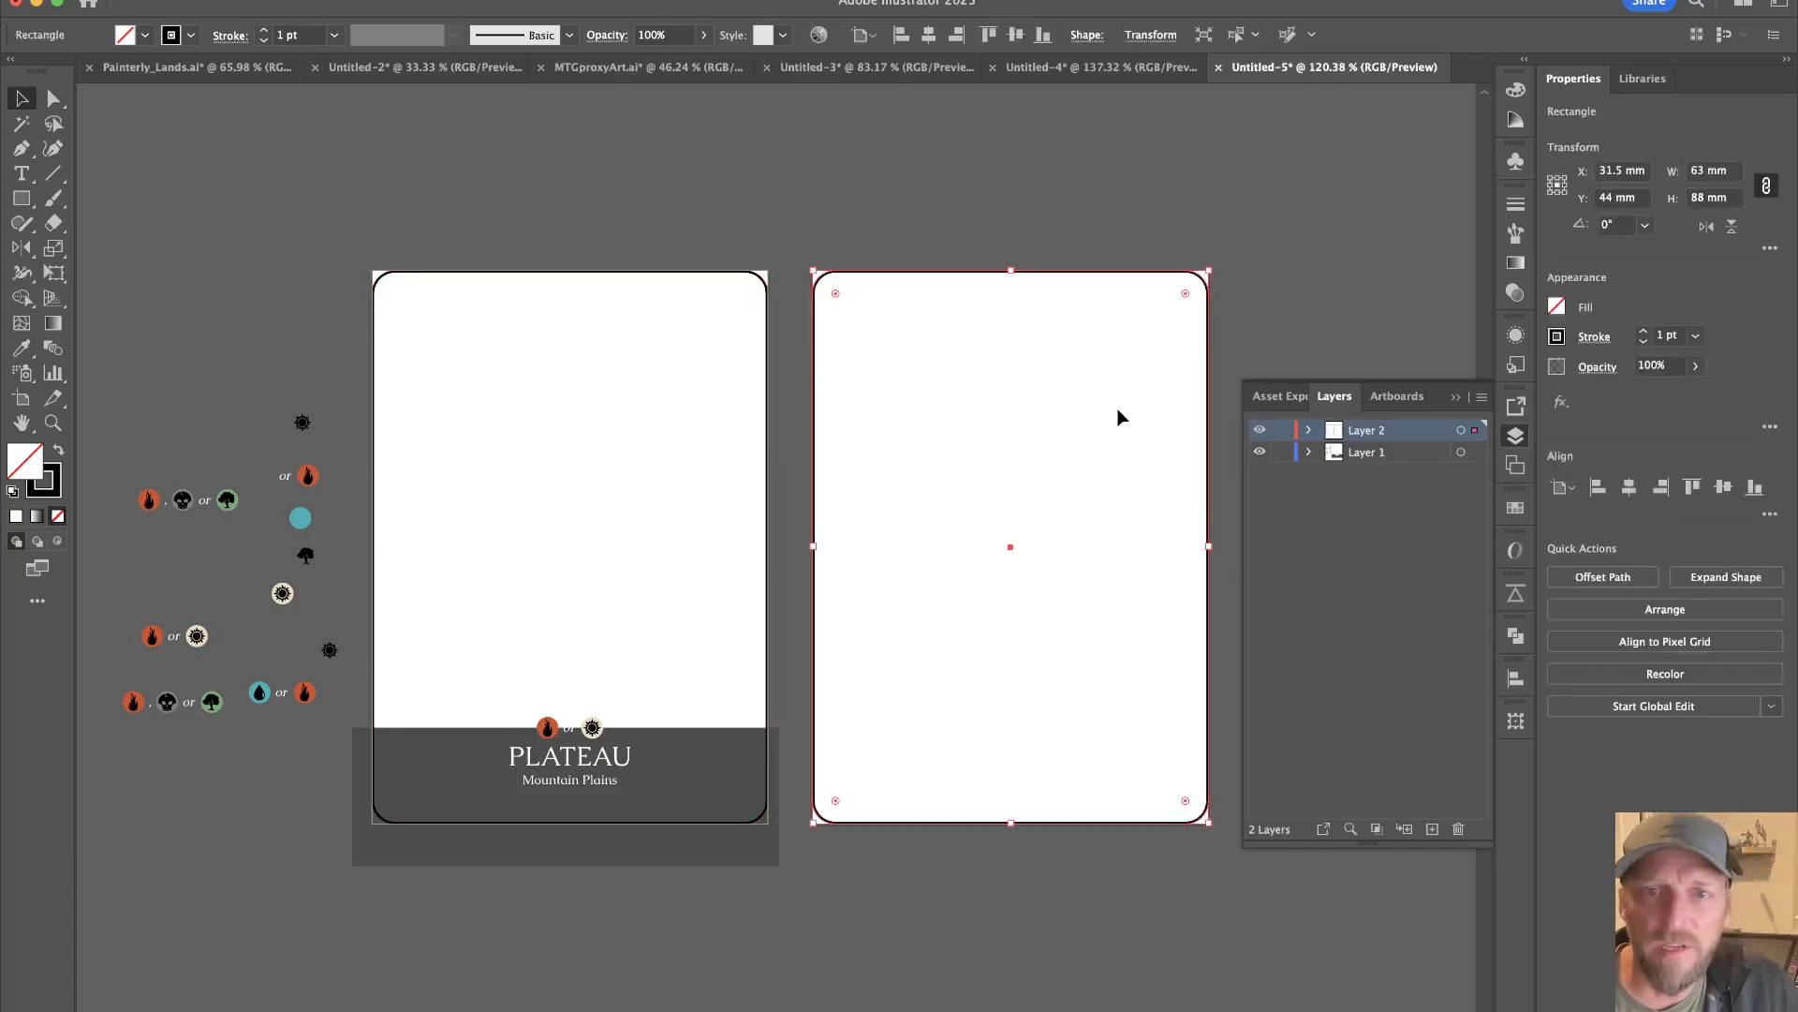
Lock Layer 2 and make Layer 1 the active layer.
{"action": "left_click", "coordinate": [848, 73]}
{"action": "left_click", "coordinate": [1330, 67]}
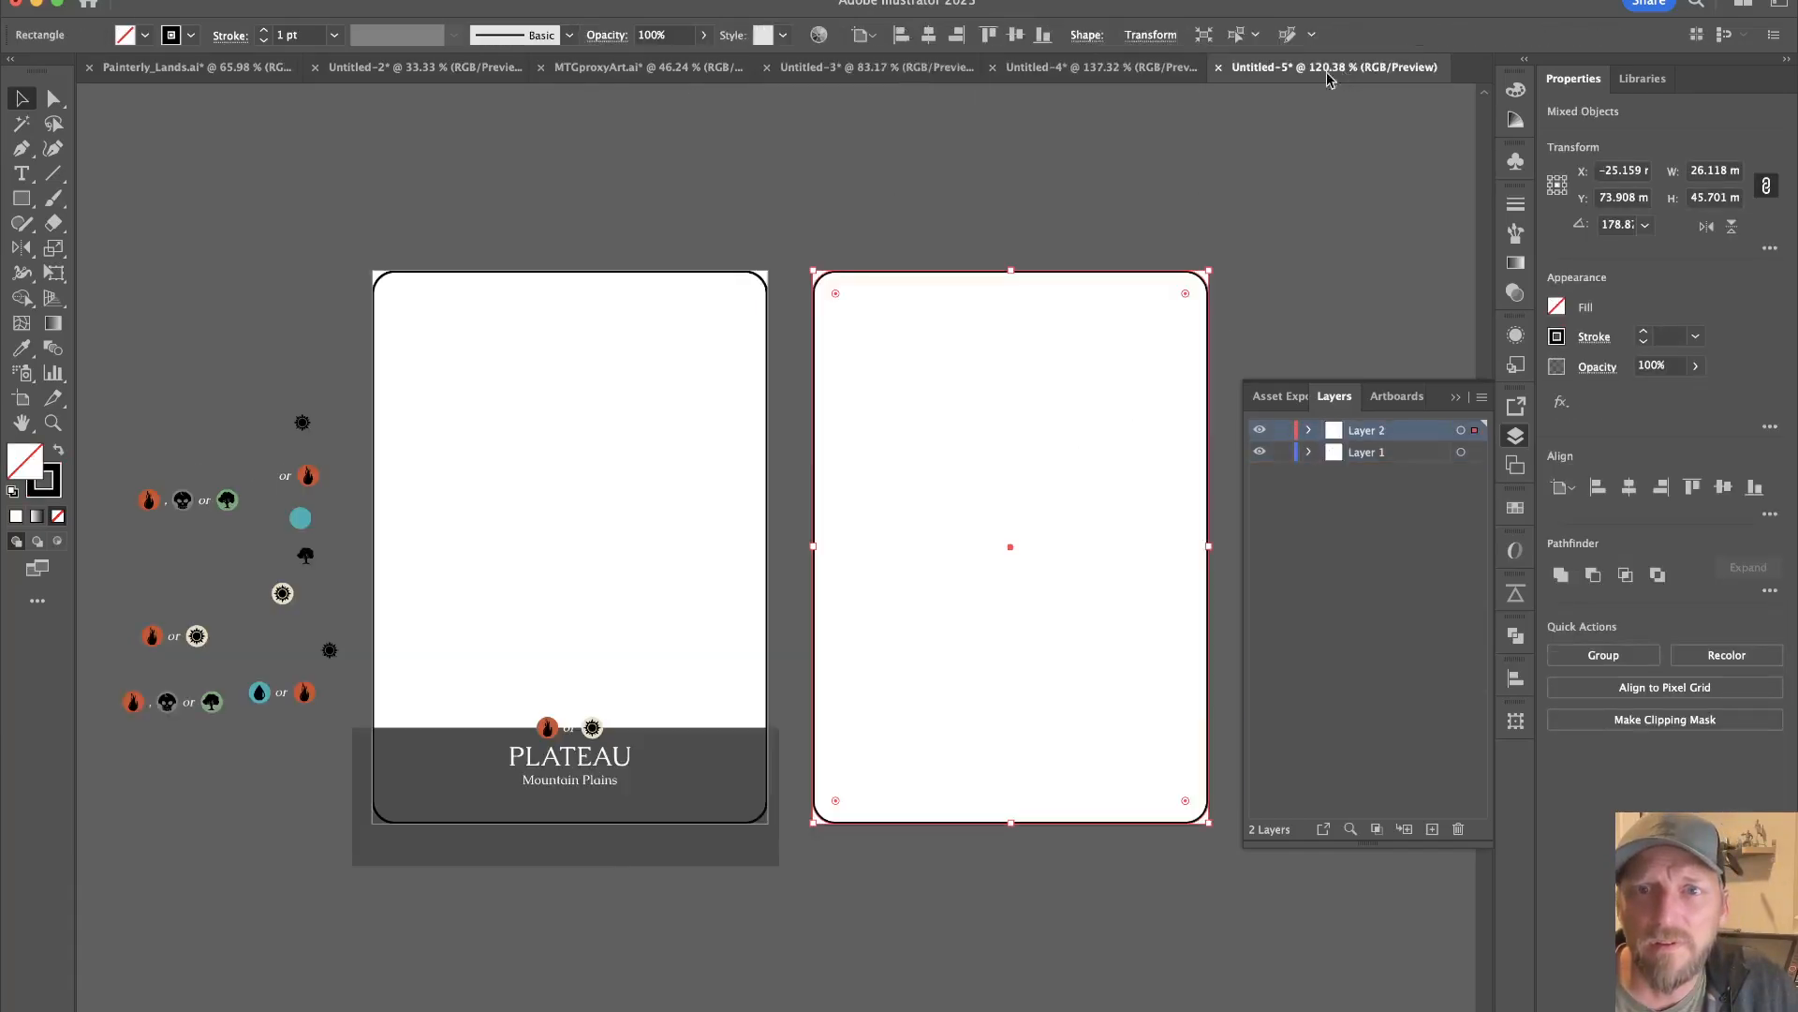
{"action": "left_click", "coordinate": [1281, 430]}
{"action": "left_click", "coordinate": [1377, 453]}
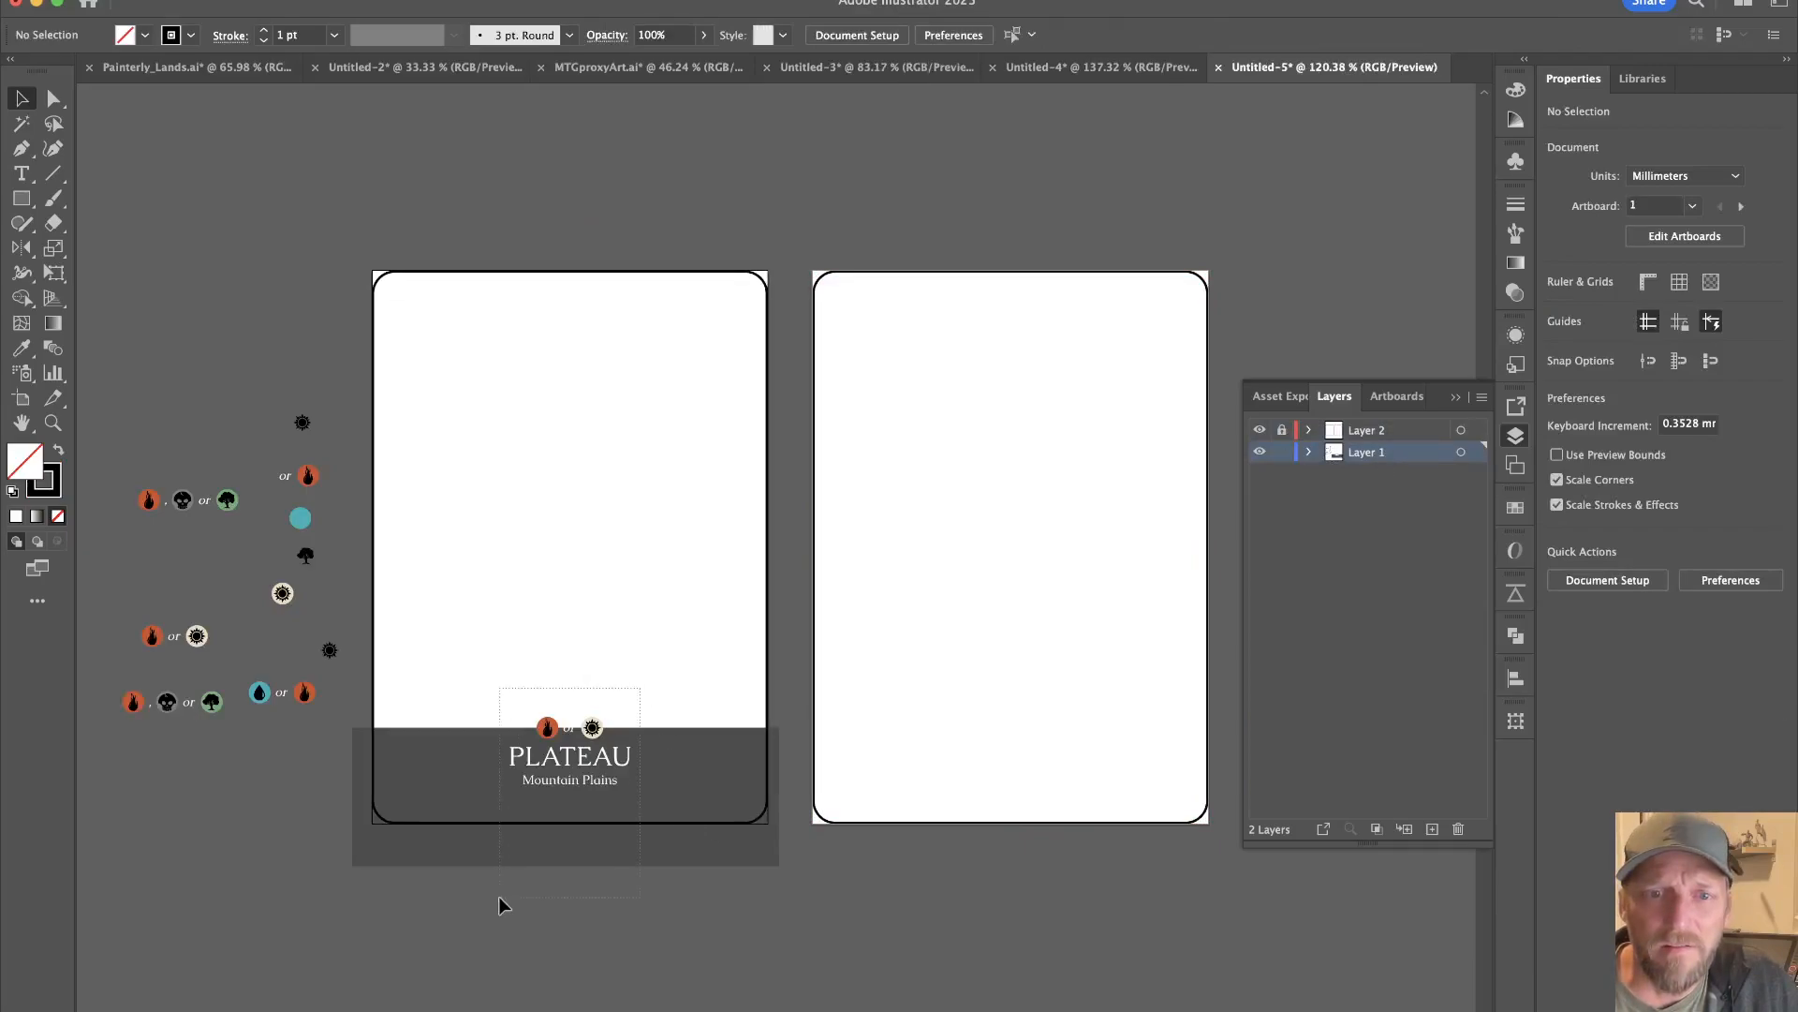
Copy the mana symbols, title, type line and dark band from the Plateau card to the same position on the second artboard, then deselect.
{"action": "left_click_drag", "start_coordinate": [502, 893], "coordinate": [553, 780]}
{"action": "key", "text": "super+c"}
{"action": "left_click", "coordinate": [1013, 787]}
{"action": "key", "text": "super+f"}
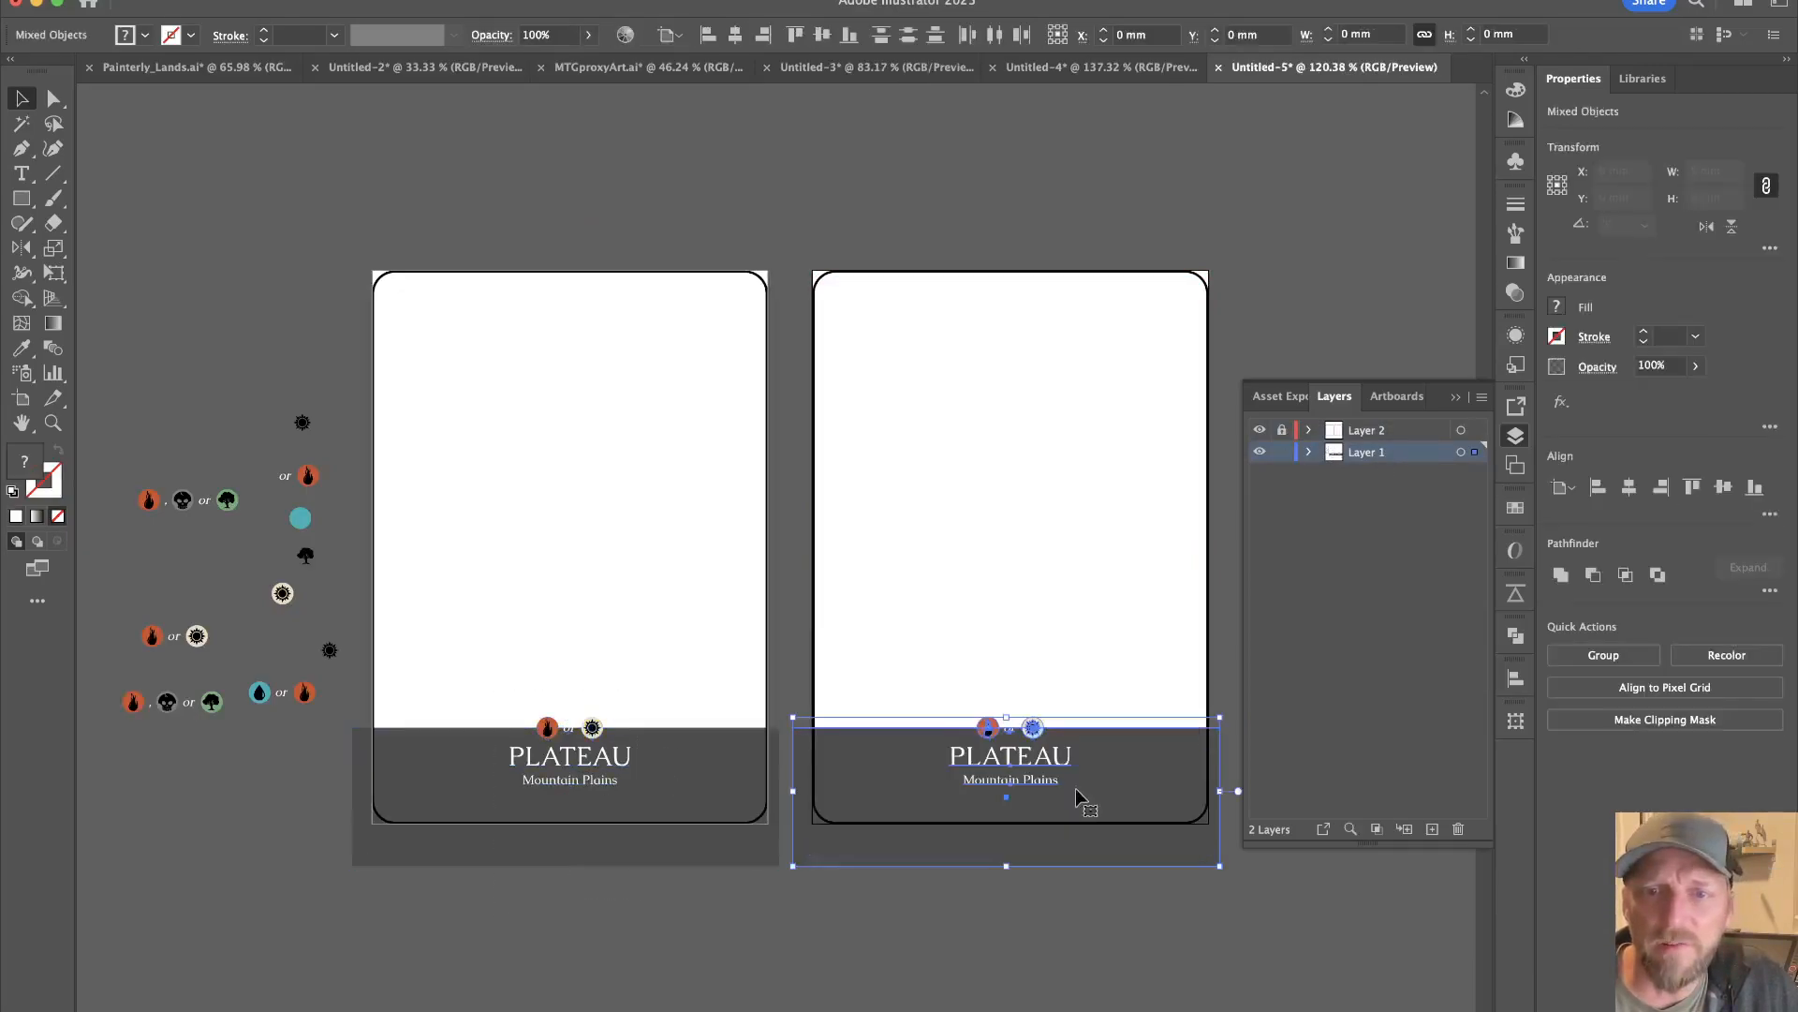
{"action": "left_click_drag", "start_coordinate": [992, 799], "coordinate": [1024, 771]}
{"action": "key", "text": "shift+super+a"}
Change the second card's title to VOLCANIC ISLAND.
{"action": "double_click", "coordinate": [1069, 733]}
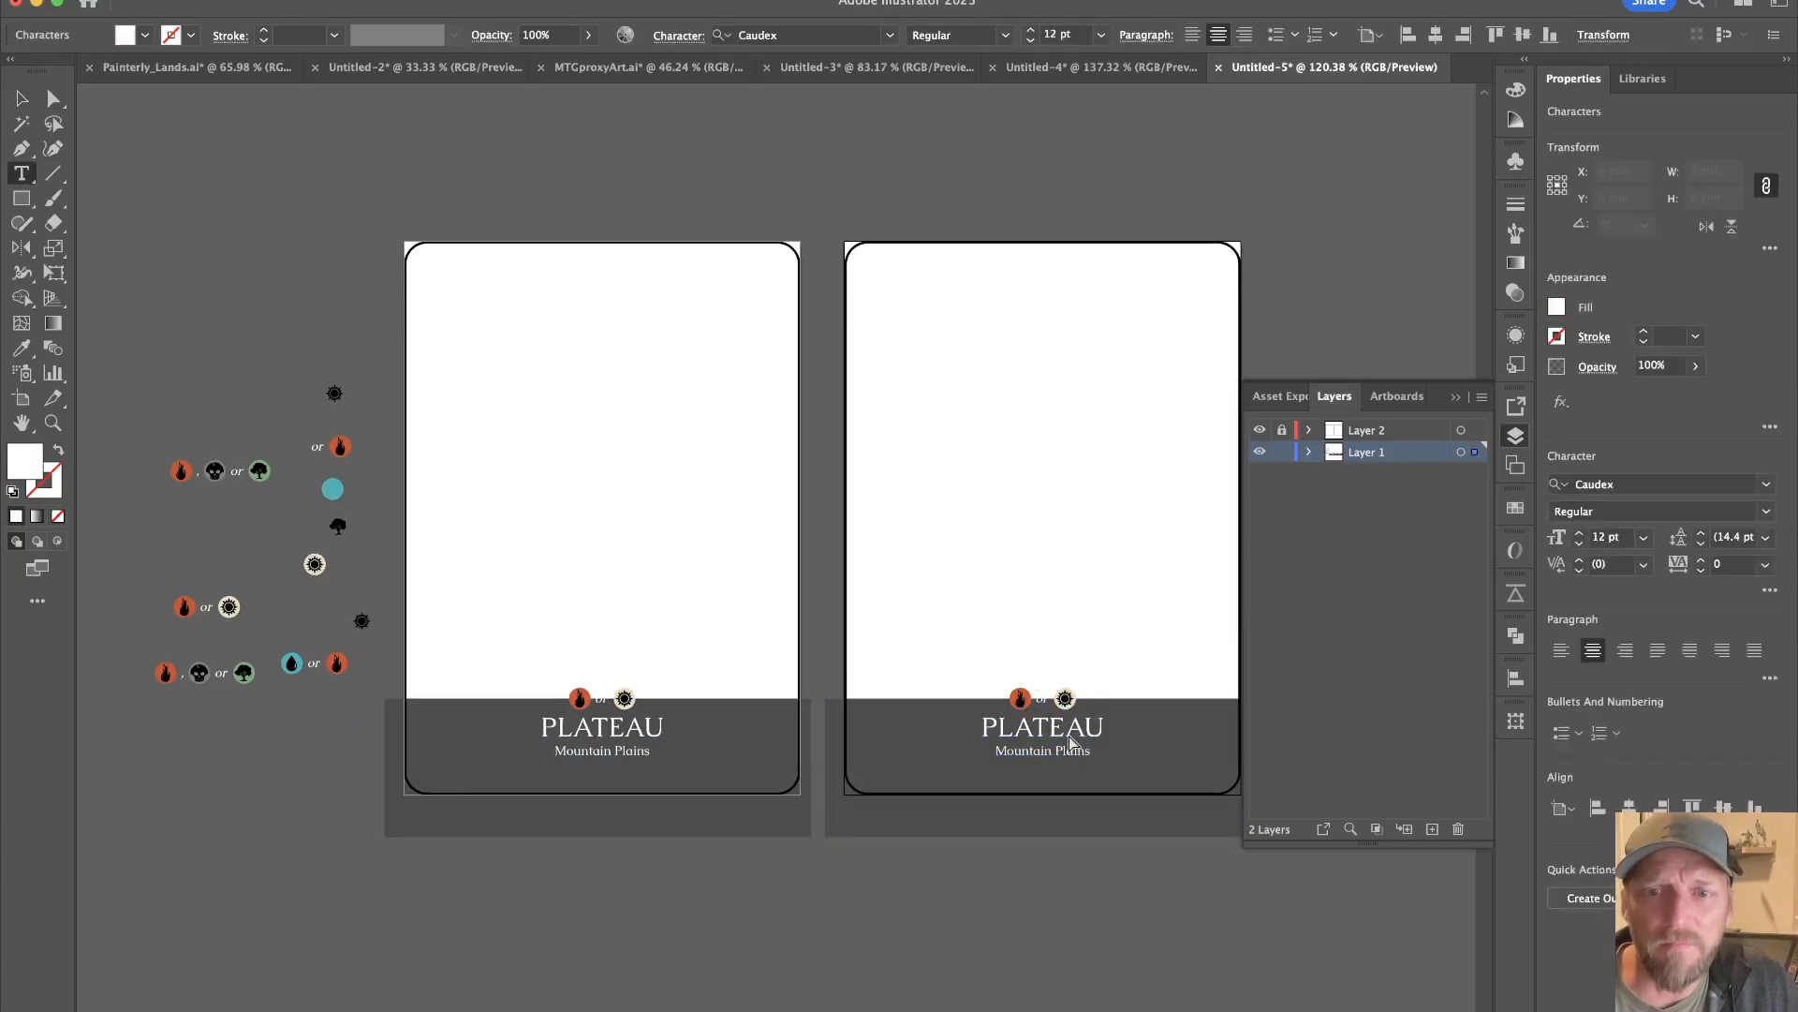
{"action": "double_click", "coordinate": [1069, 732]}
{"action": "type", "text": "VOLCANI"}
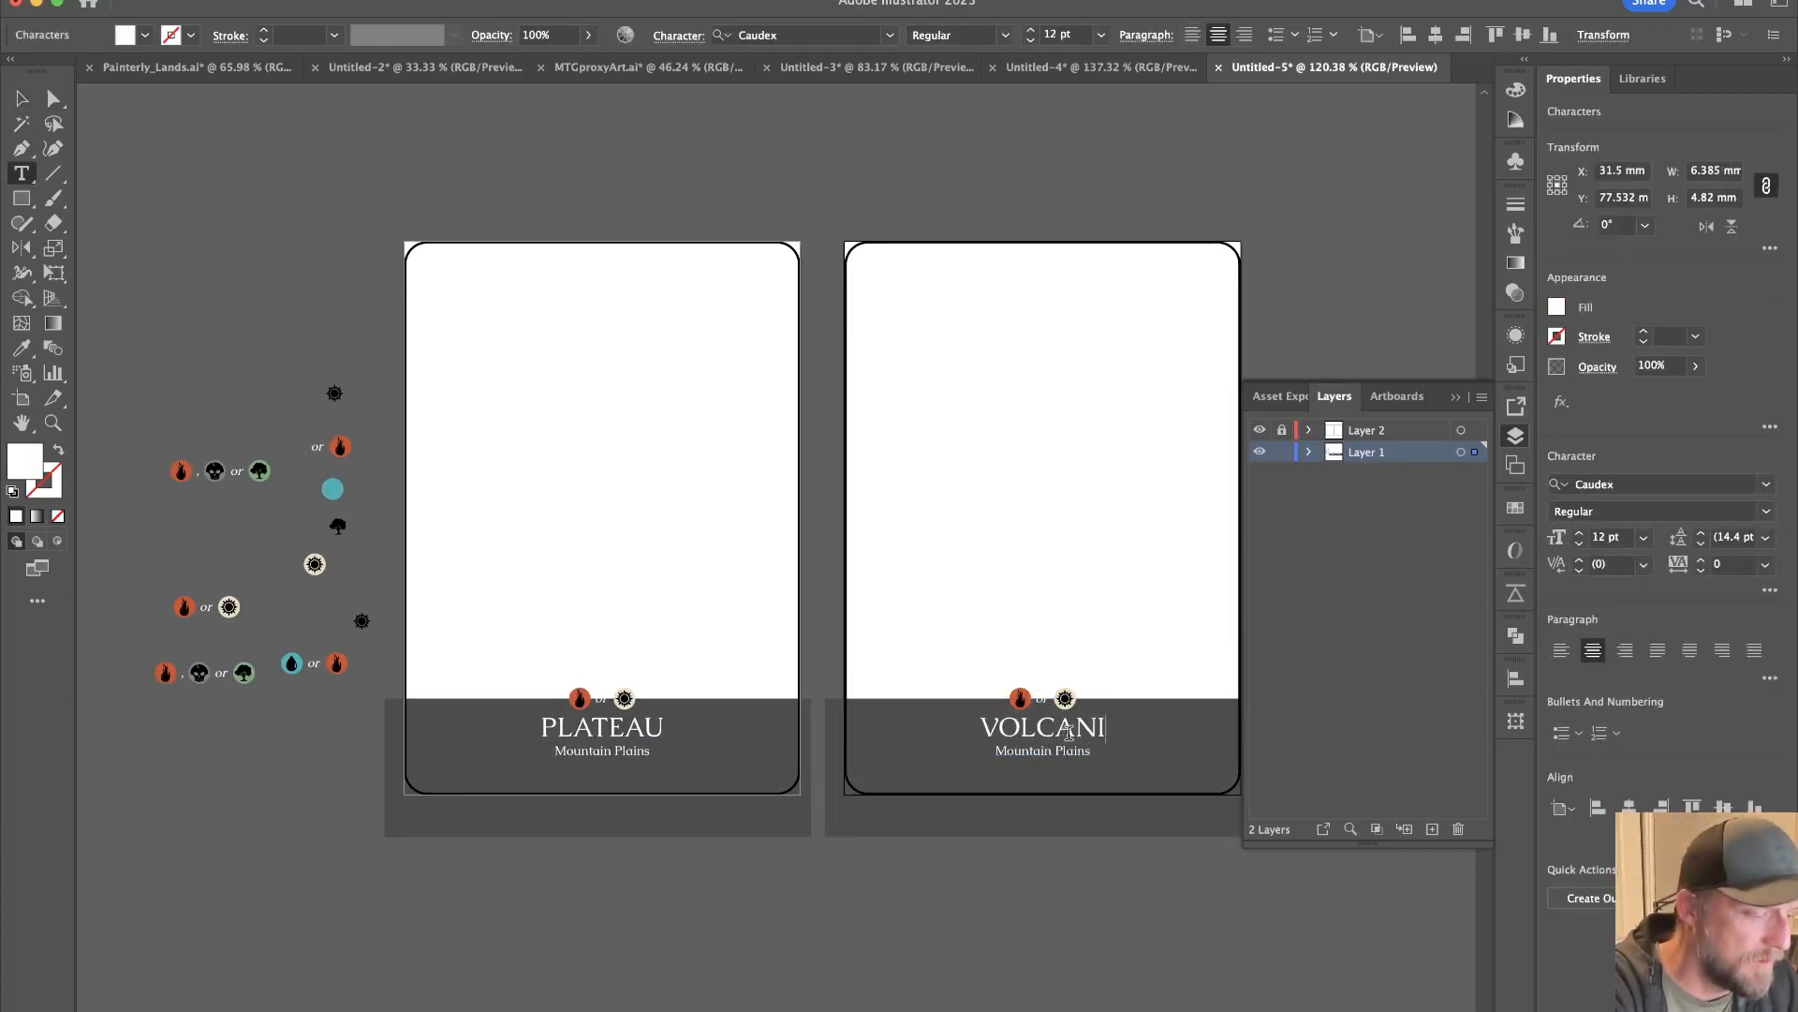
{"action": "type", "text": "C ISLAND"}
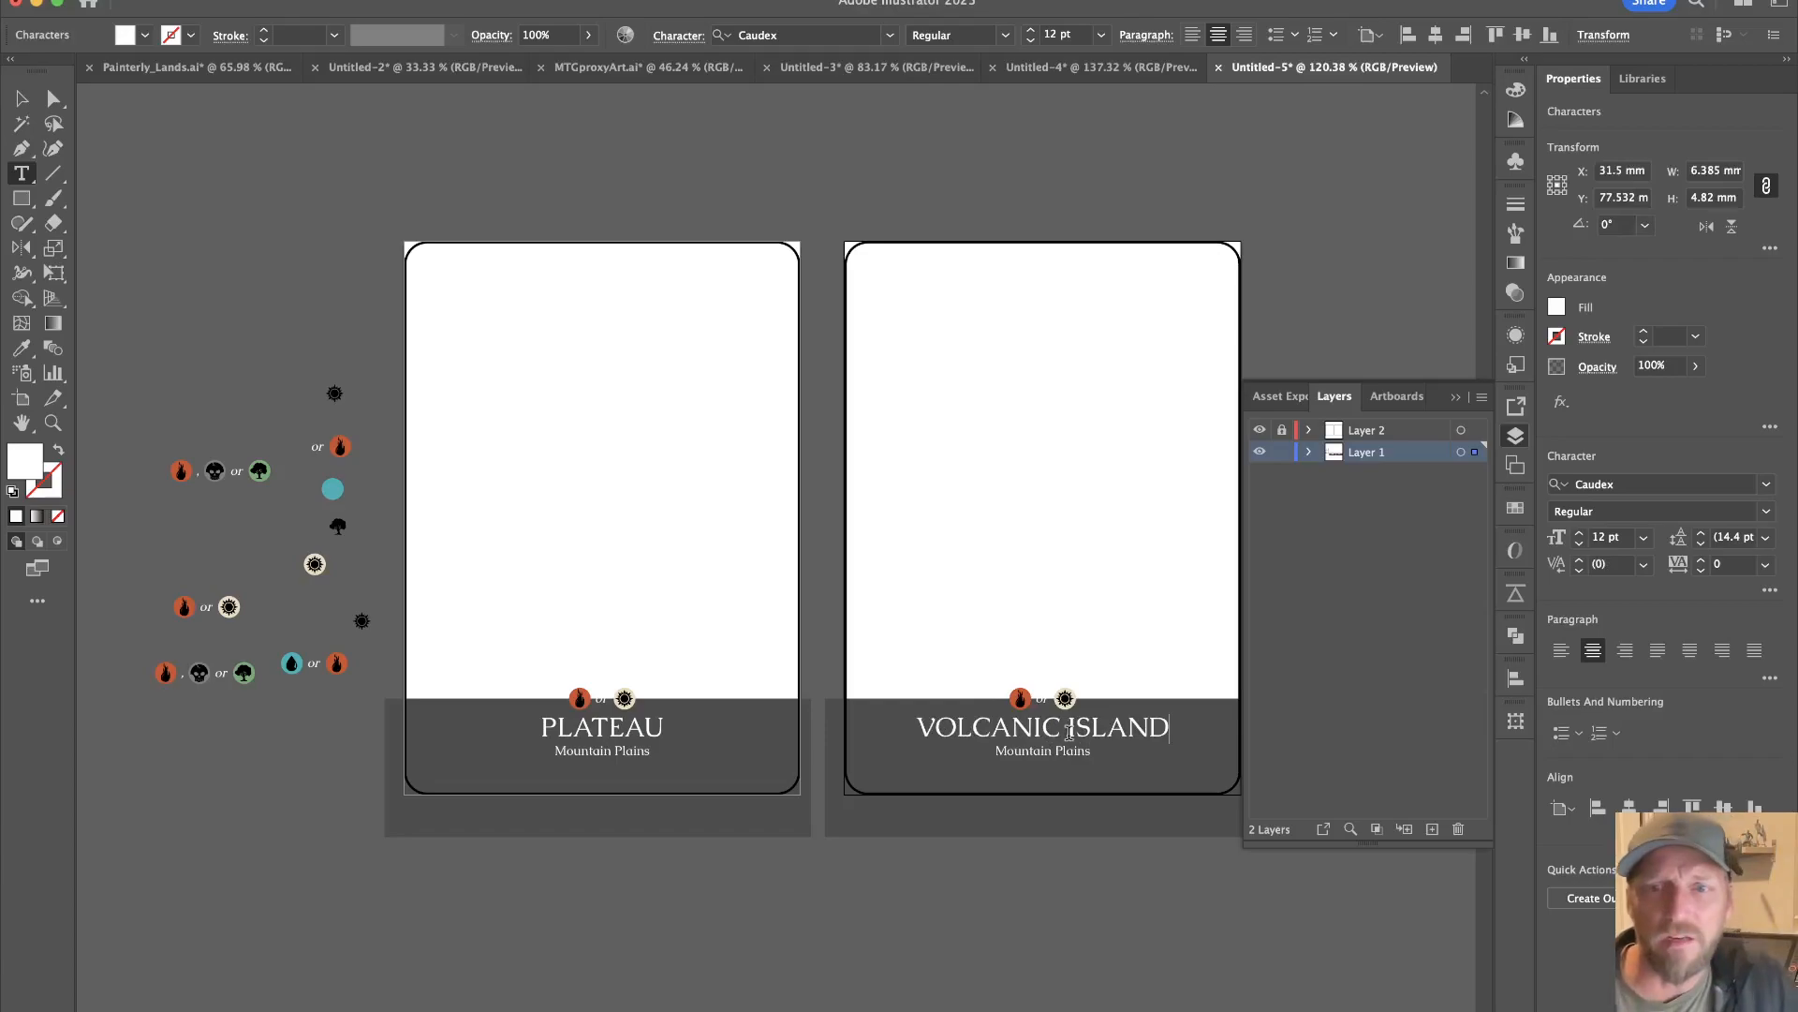
Change the second card's type line to Island Mountain and leave text editing.
{"action": "triple_click", "coordinate": [1046, 750]}
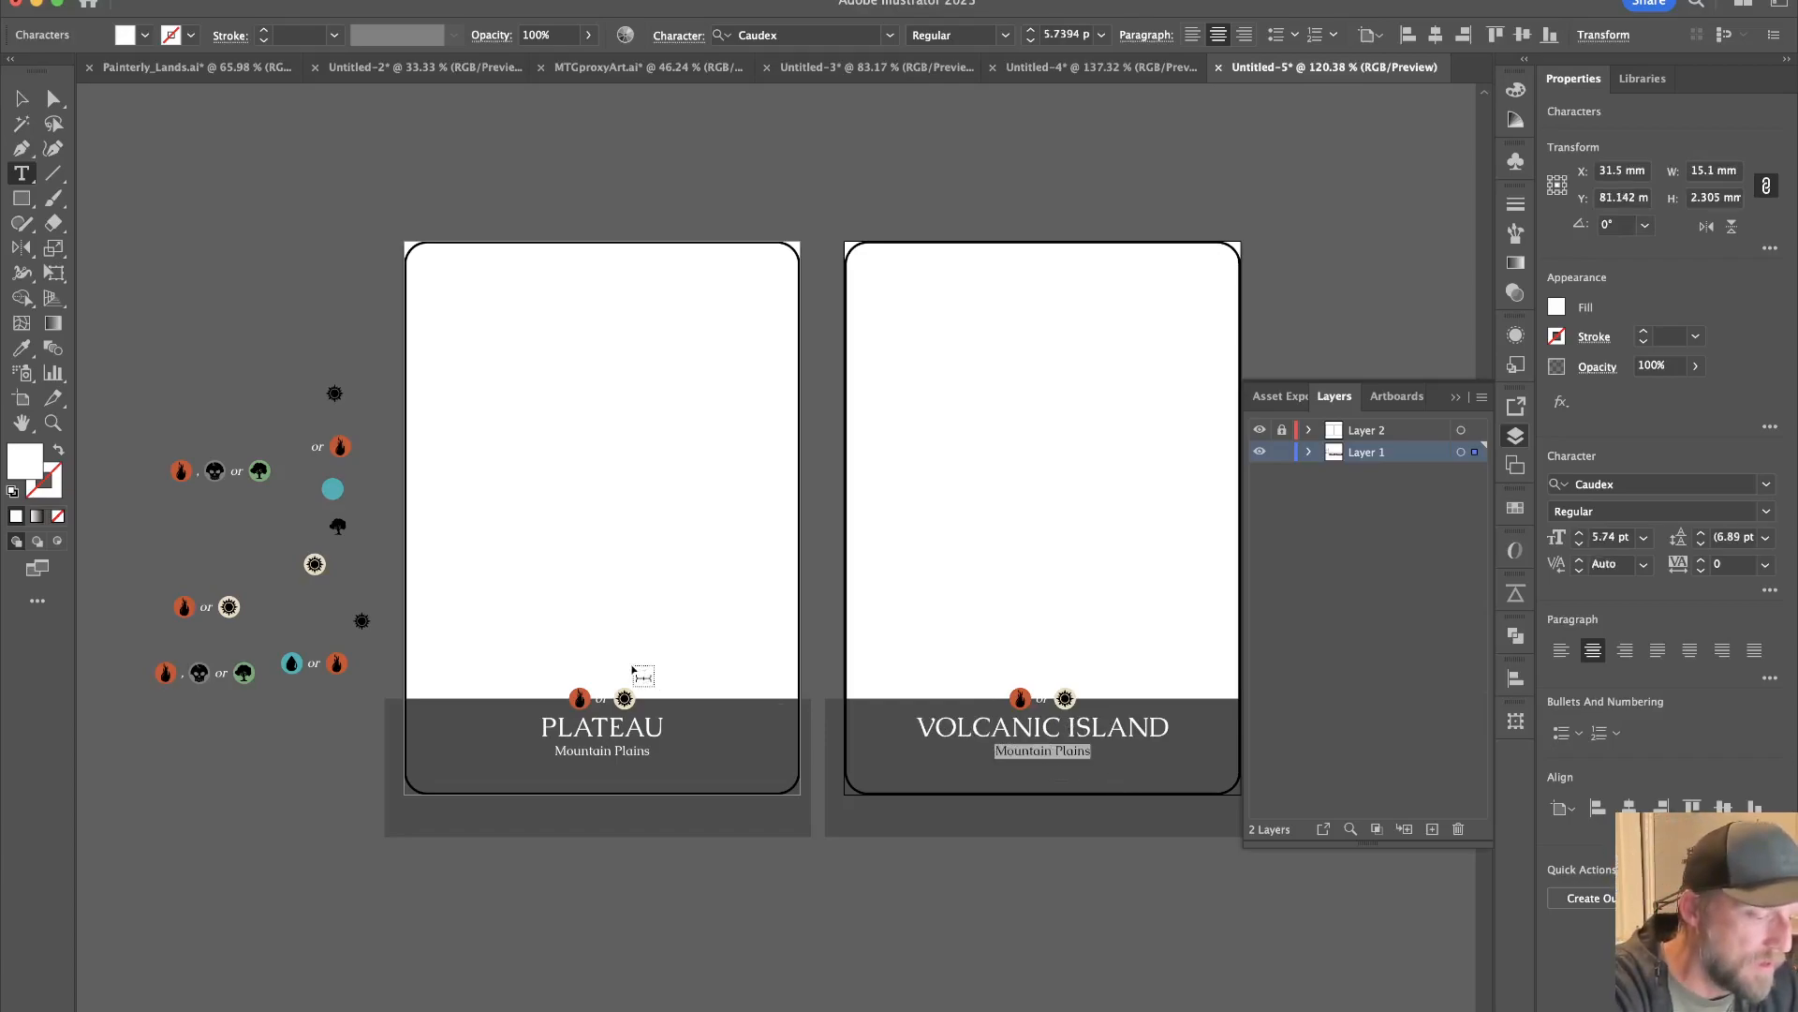
{"action": "type", "text": "Island"}
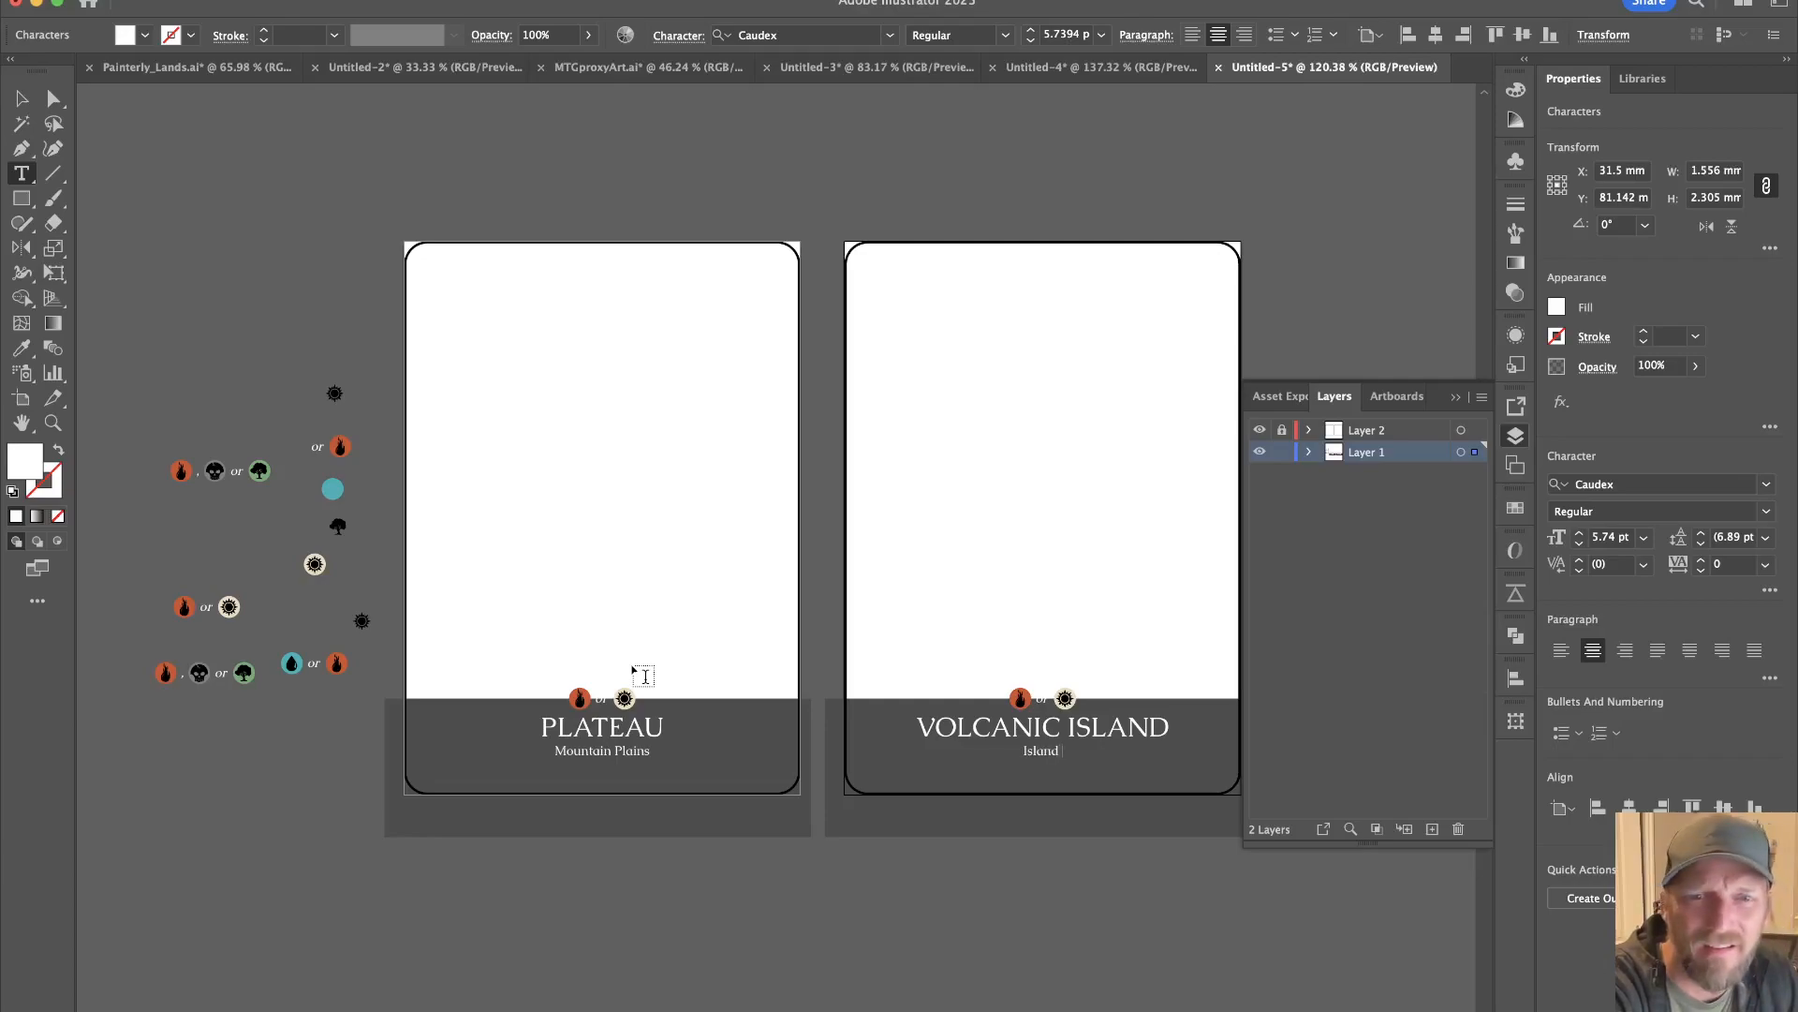
{"action": "type", "text": " Mout"}
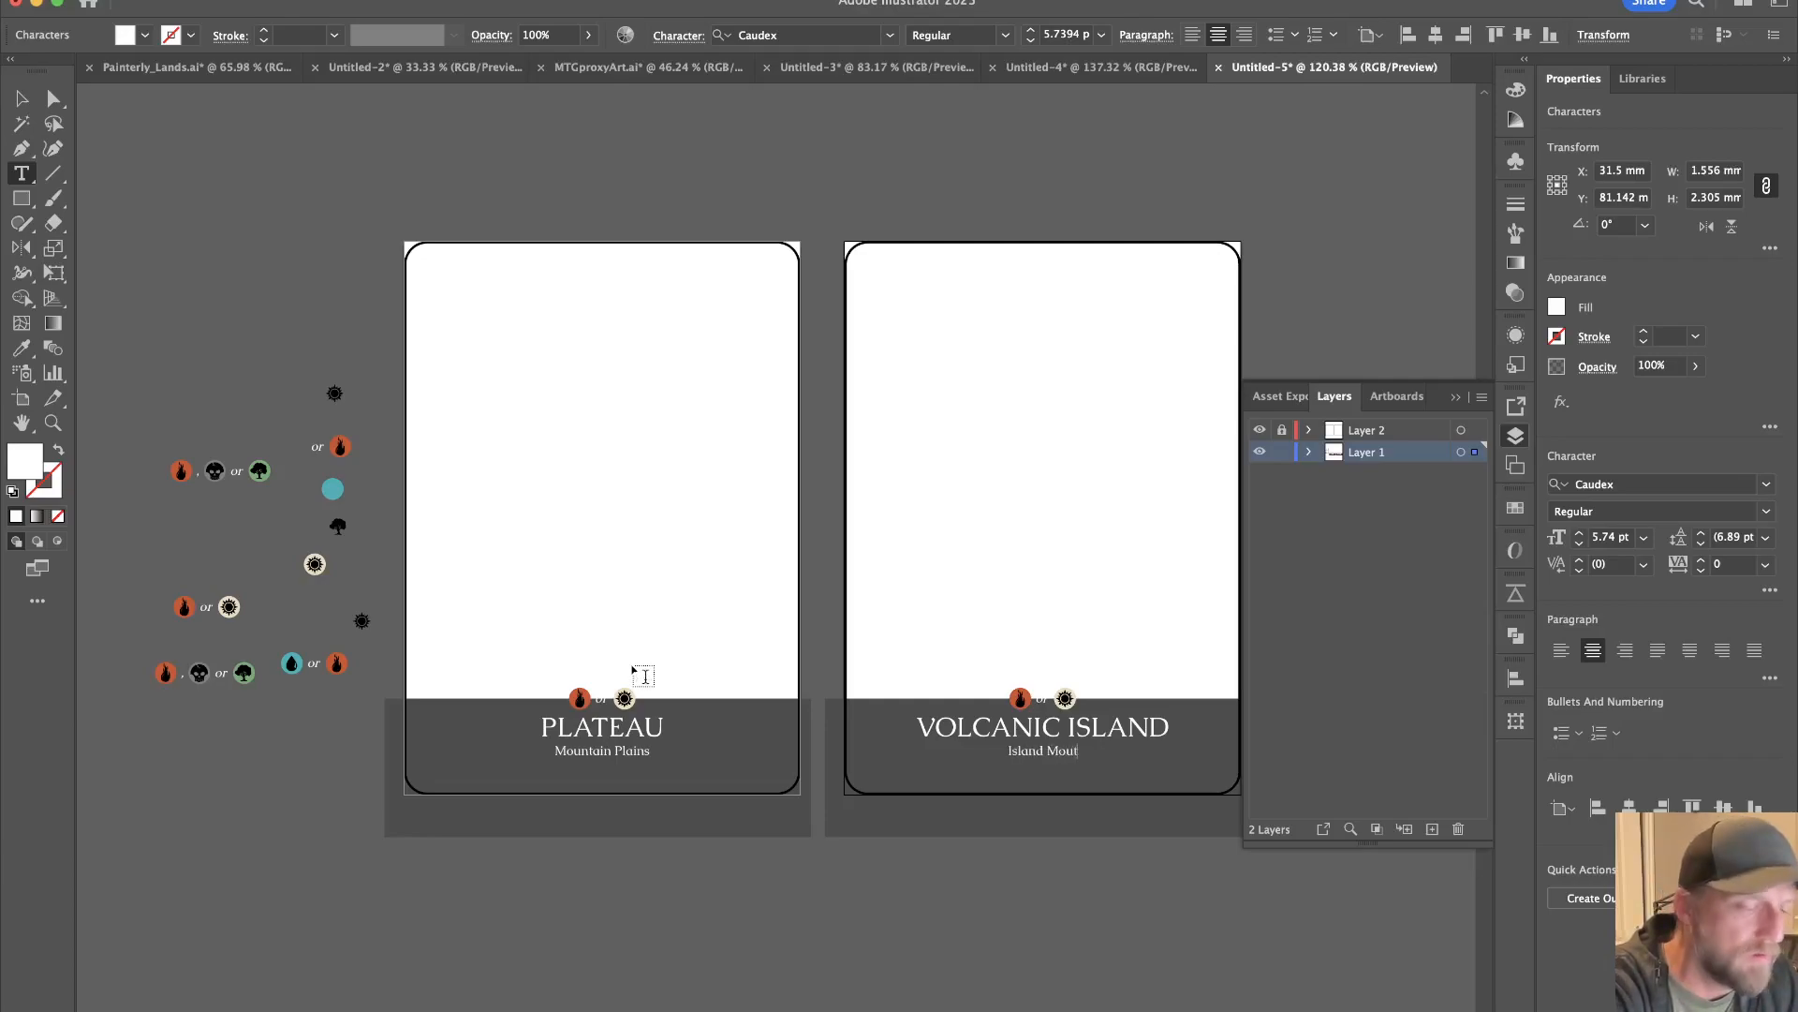
{"action": "key", "text": "BackSpace"}
{"action": "type", "text": "ntain"}
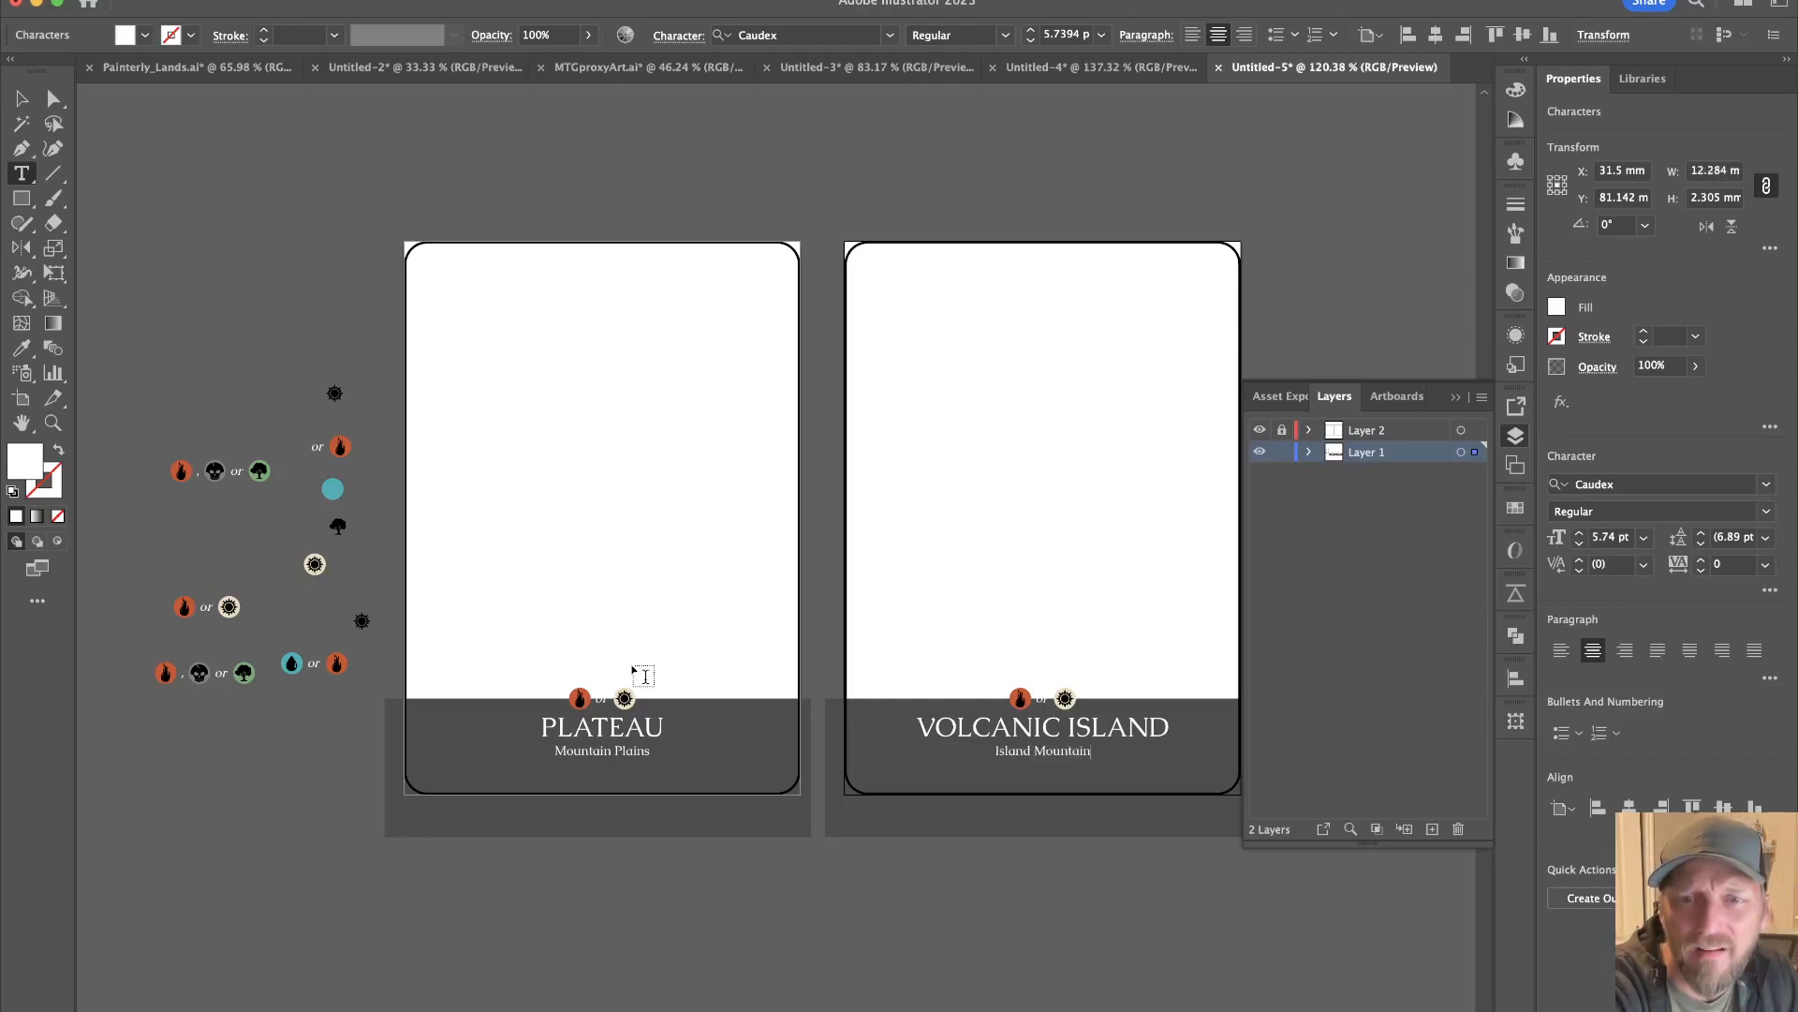
{"action": "left_click", "coordinate": [22, 98]}
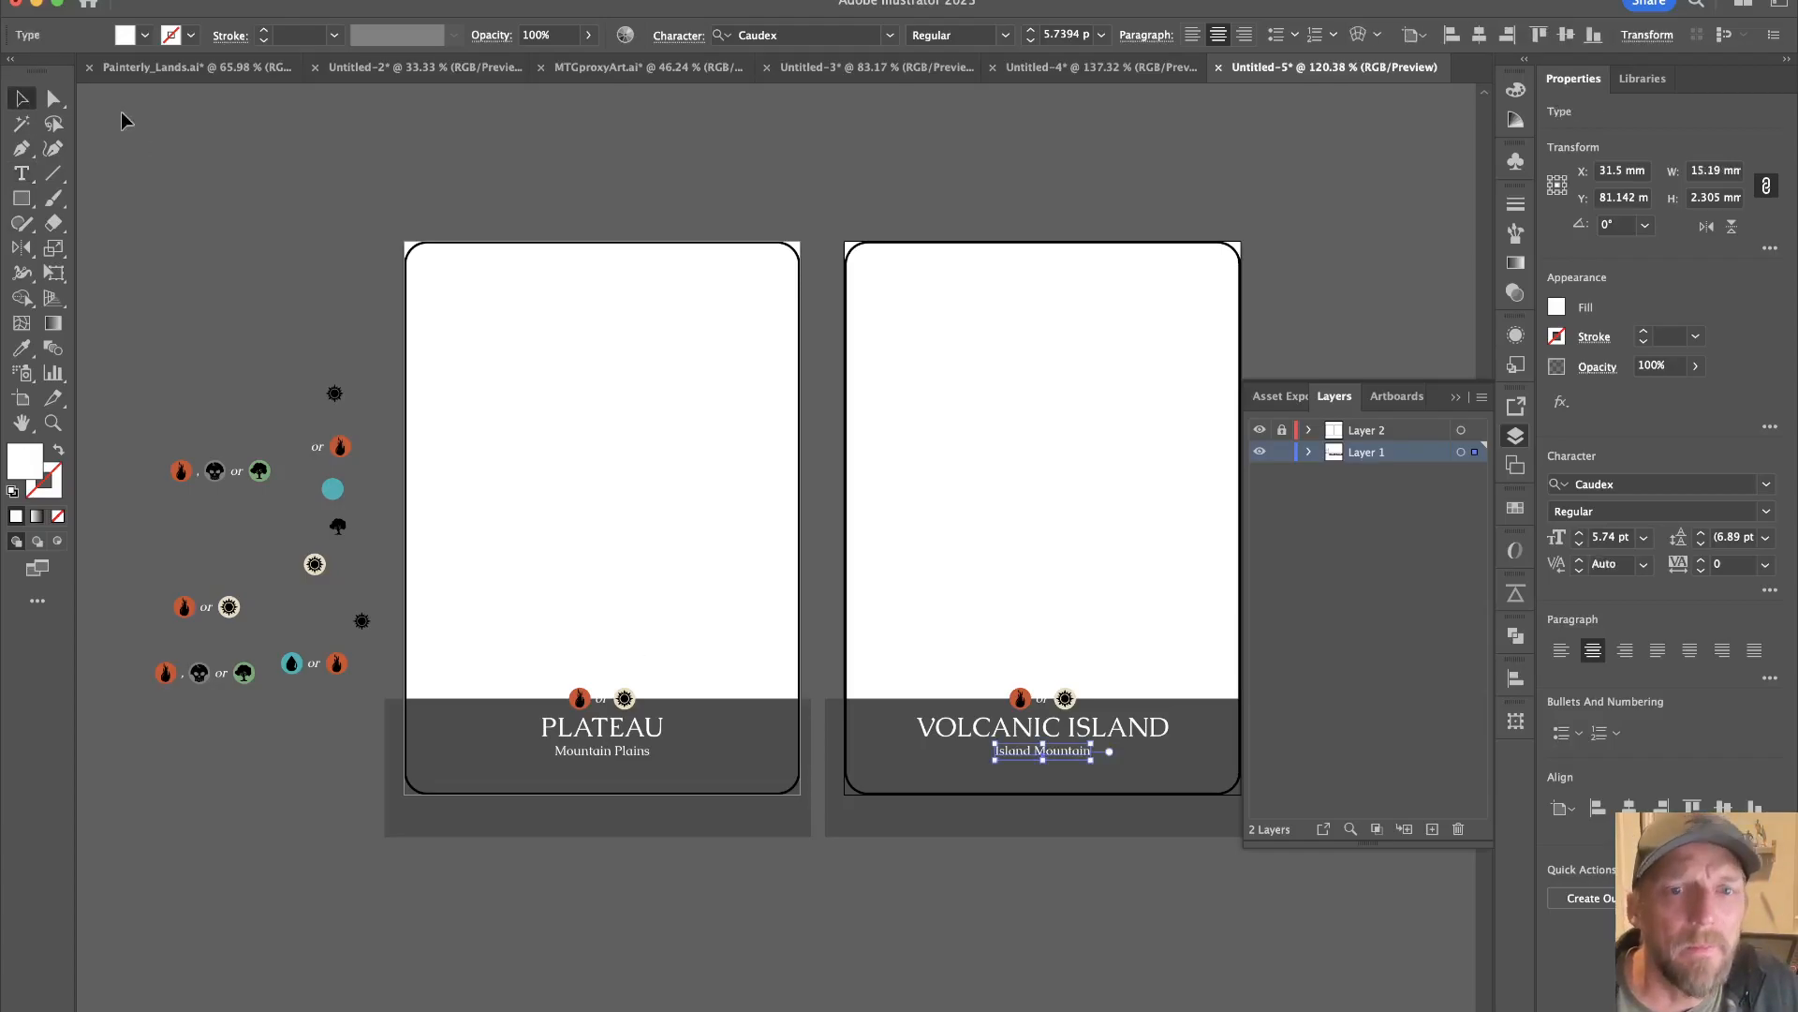
{"action": "left_click", "coordinate": [125, 121]}
Set the PLATEAU and VOLCANIC ISLAND titles to 75 tracking and a 10 pt font size.
{"action": "key", "text": "z"}
{"action": "left_click_drag", "start_coordinate": [925, 911], "coordinate": [1093, 957]}
{"action": "left_click_drag", "start_coordinate": [1001, 842], "coordinate": [1208, 848]}
{"action": "left_click_drag", "start_coordinate": [1085, 849], "coordinate": [646, 656]}
{"action": "key", "text": "v"}
{"action": "left_click_drag", "start_coordinate": [895, 734], "coordinate": [699, 614]}
{"action": "left_click", "coordinate": [510, 576]}
{"action": "left_click", "coordinate": [937, 579], "text": "shift"}
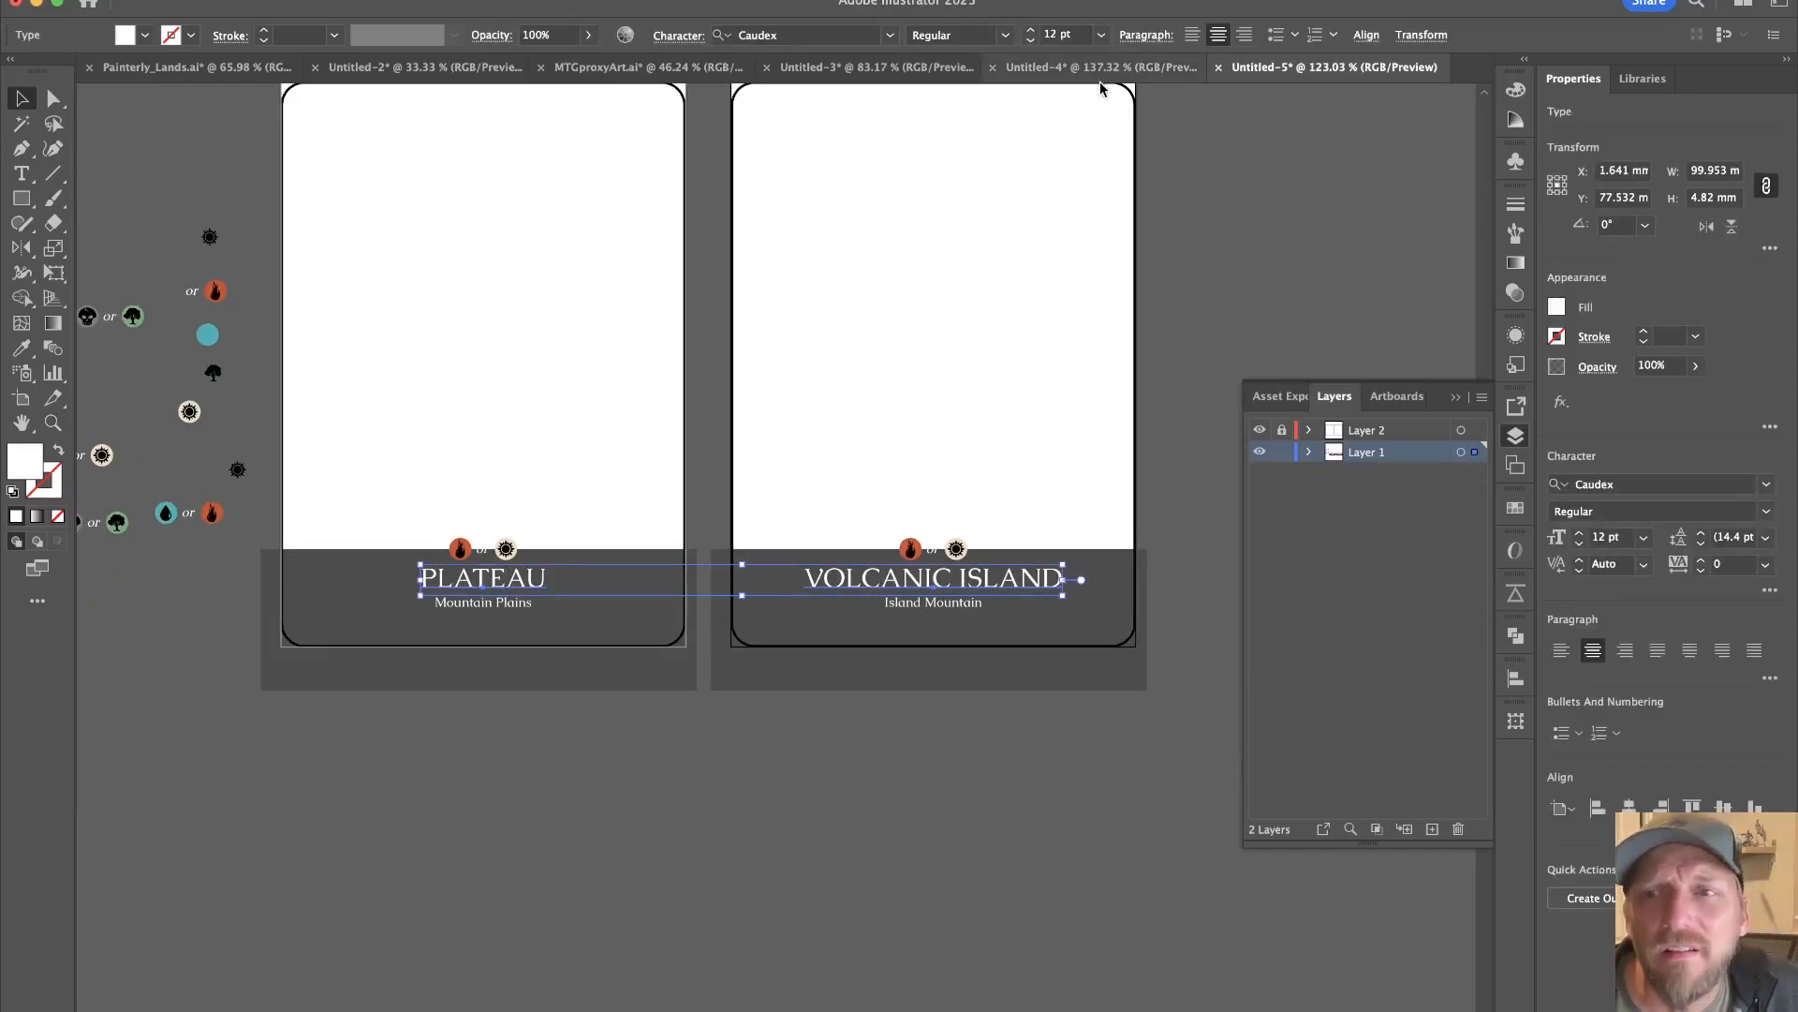
{"action": "left_click", "coordinate": [1765, 564]}
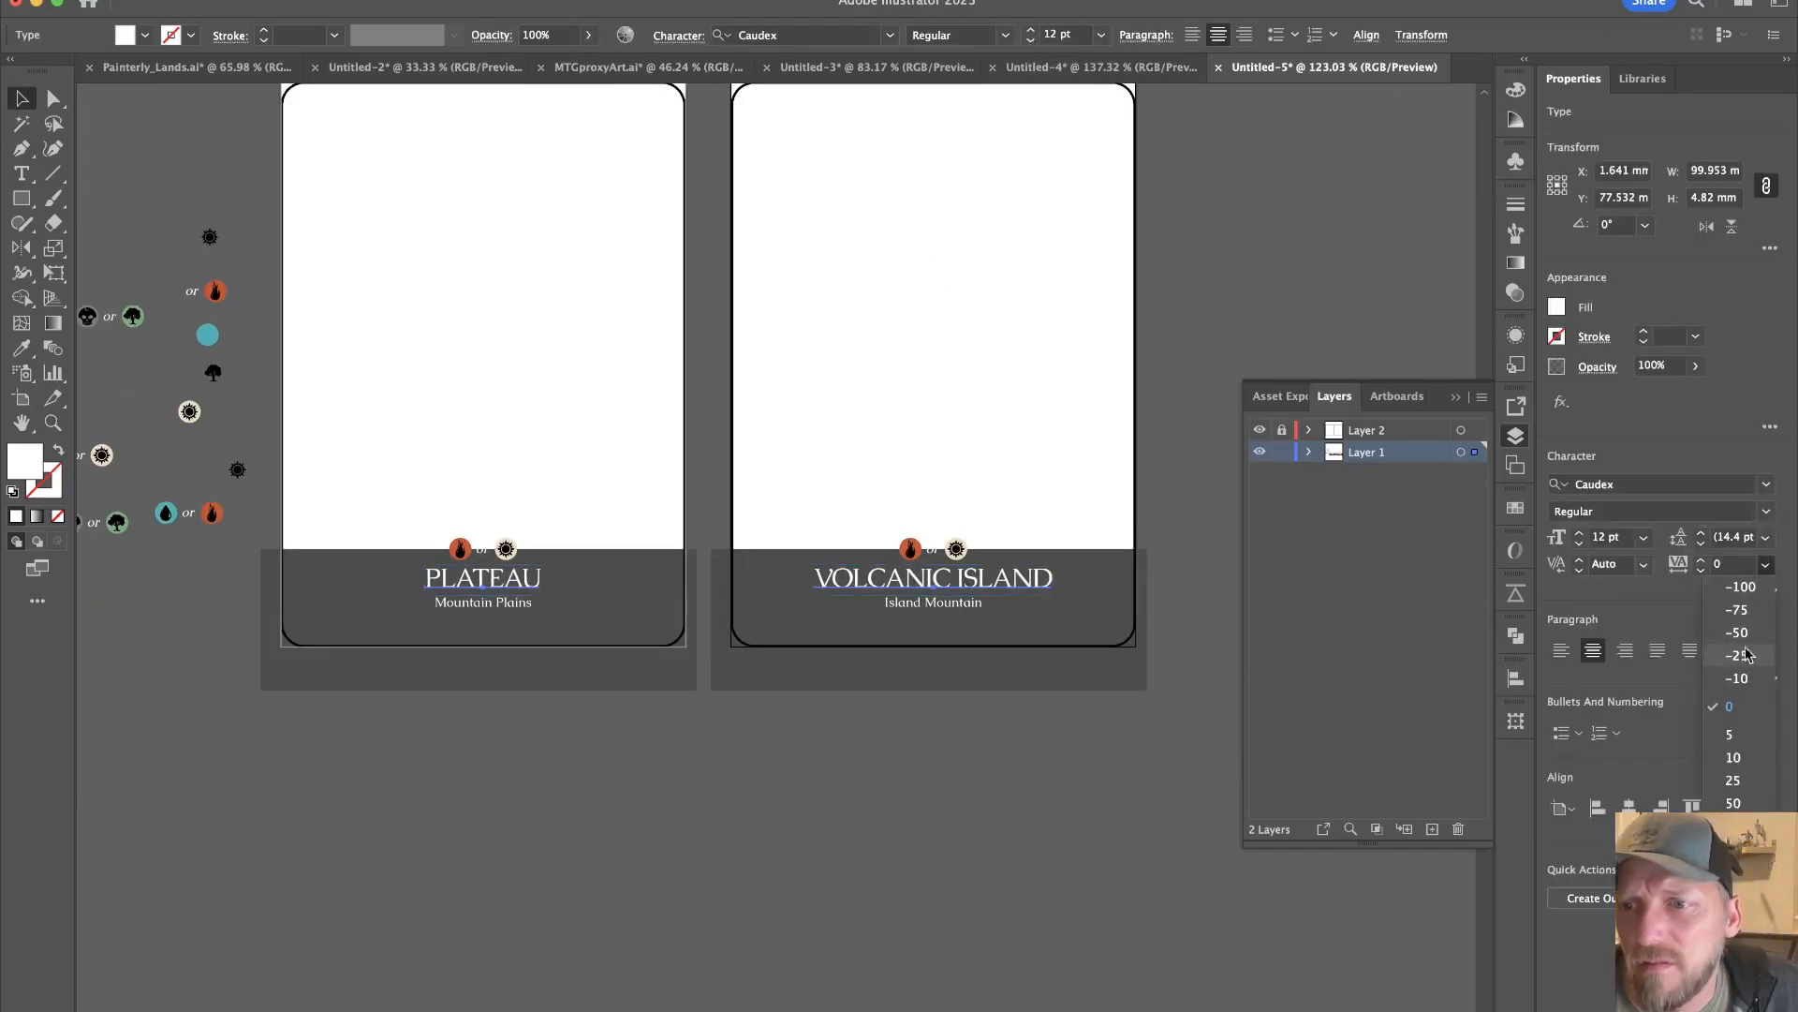
{"action": "left_click", "coordinate": [1733, 826]}
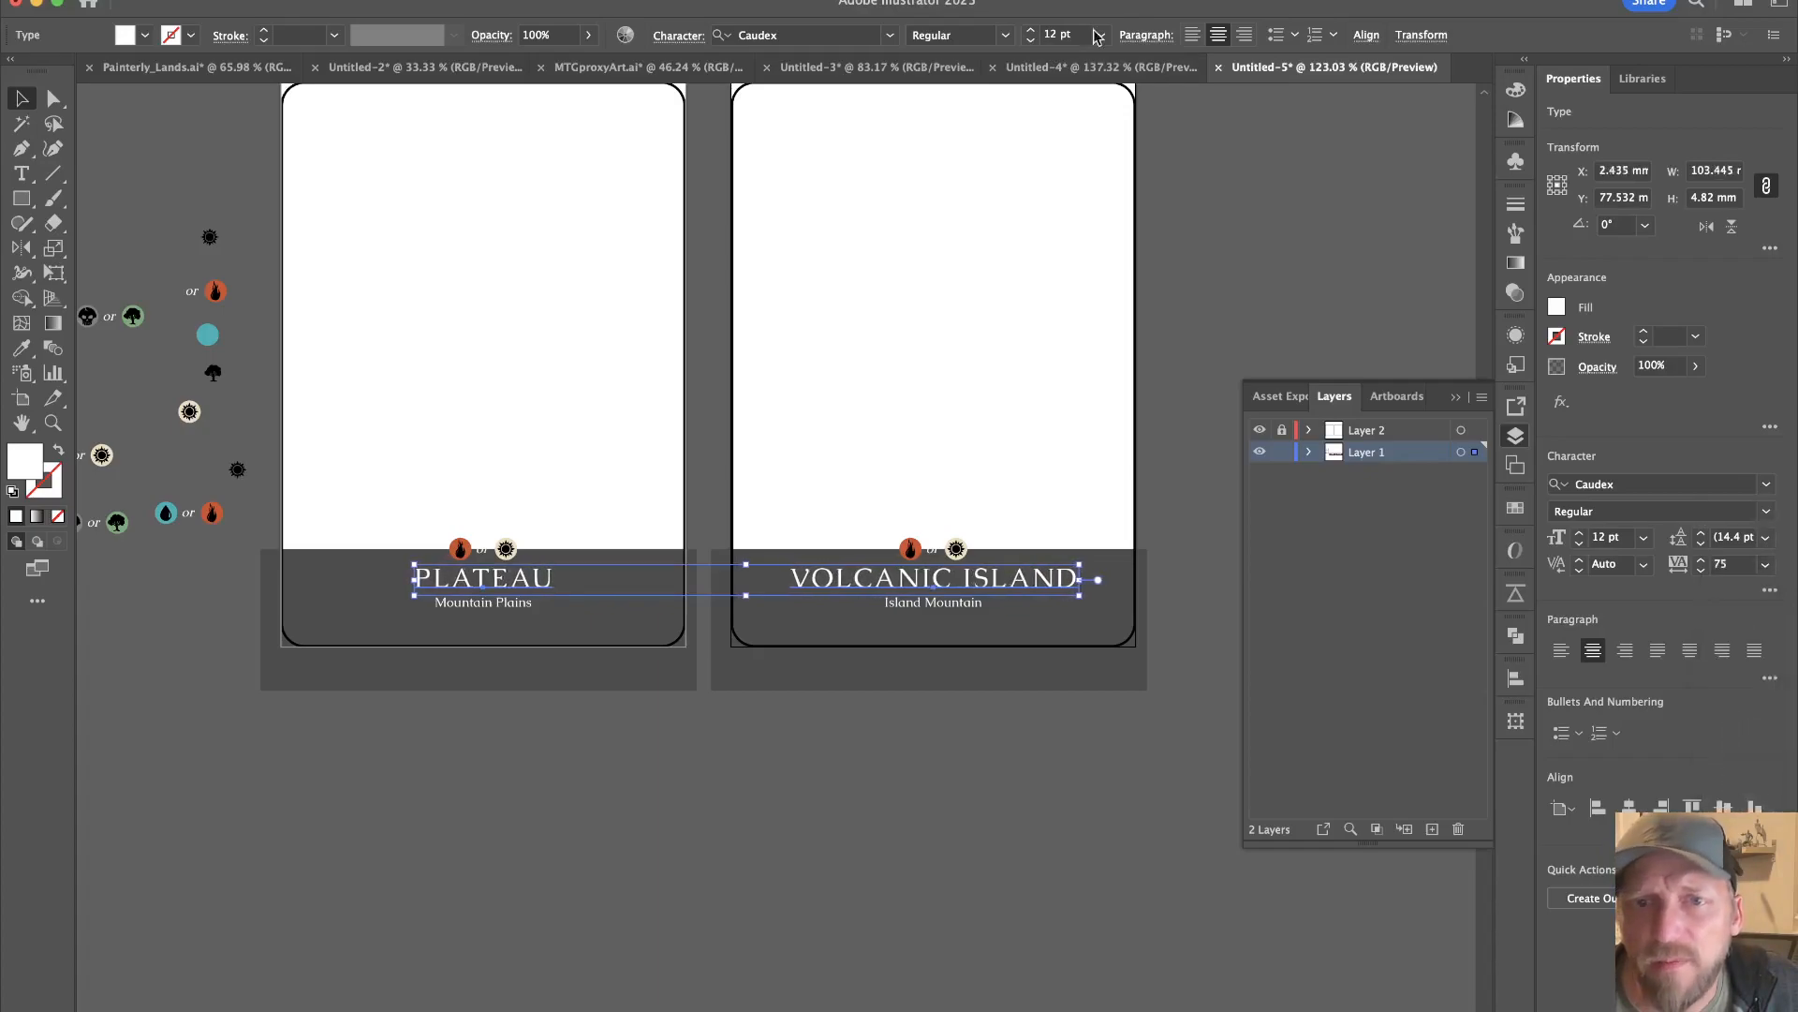
{"action": "left_click", "coordinate": [1031, 41]}
{"action": "left_click", "coordinate": [1031, 41]}
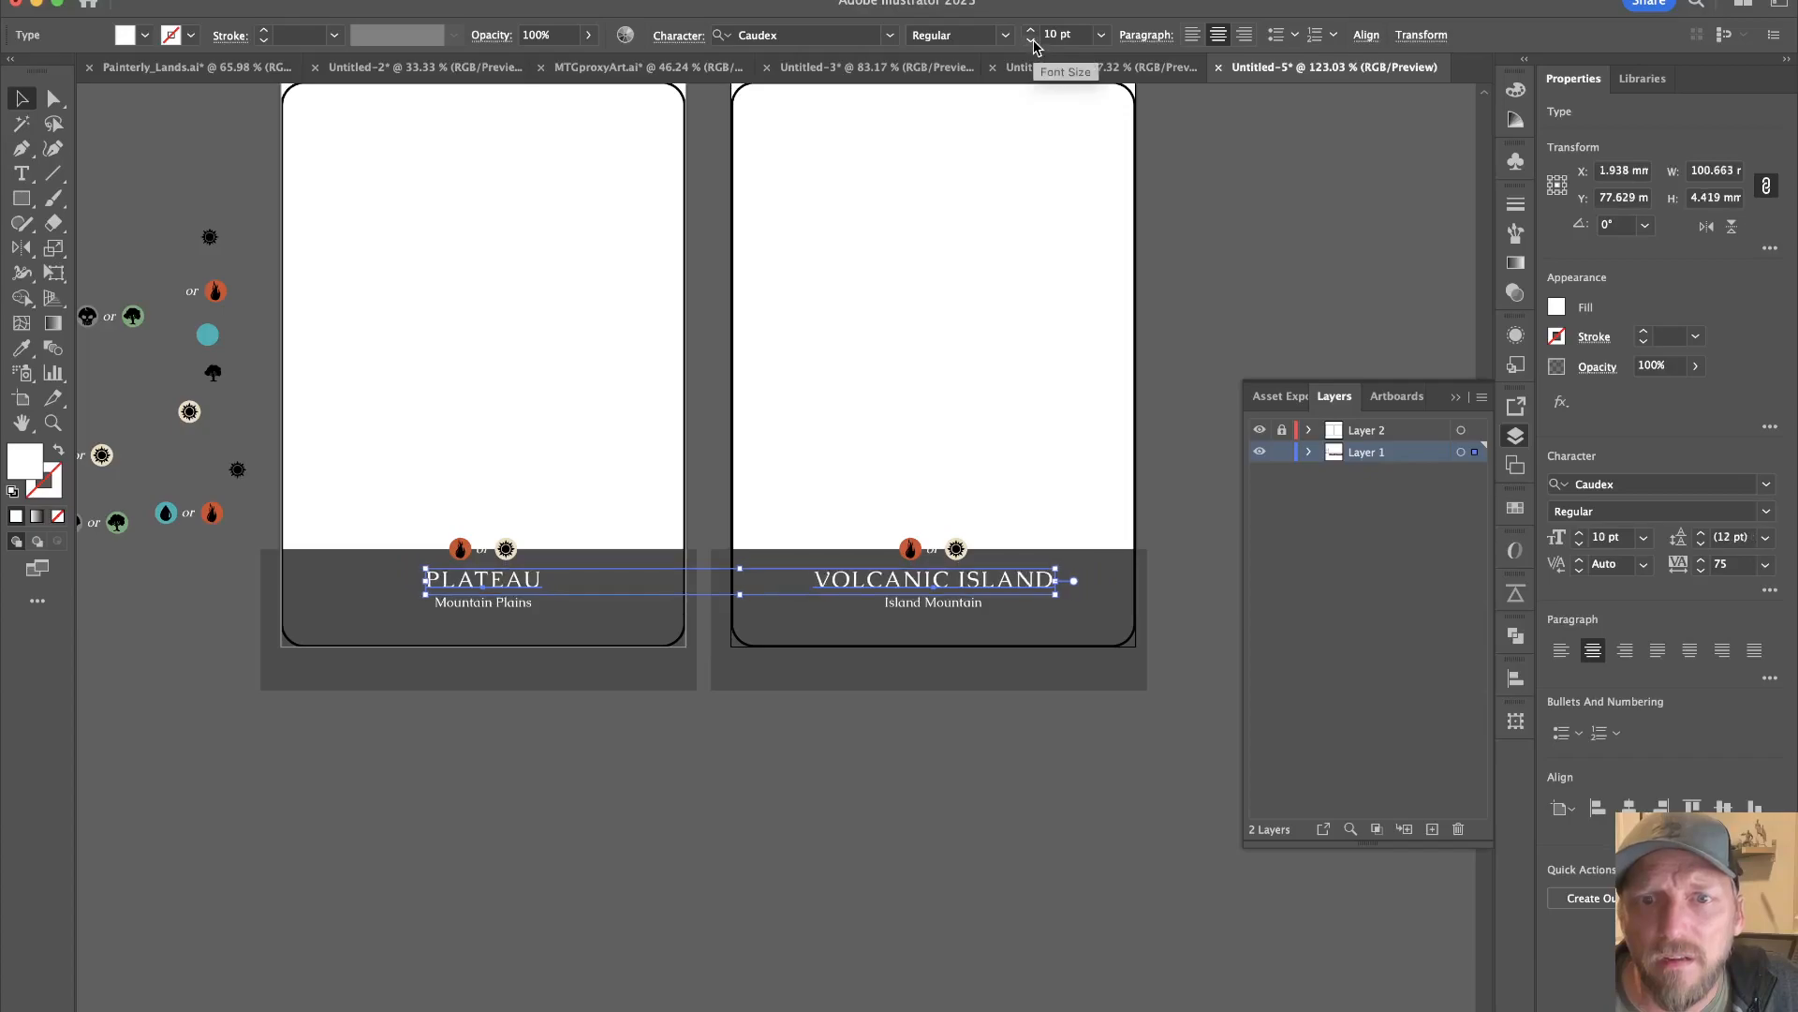
Set the type lines on both cards to 8 pt, move them slightly down from the titles, and deselect.
{"action": "left_click", "coordinate": [936, 604]}
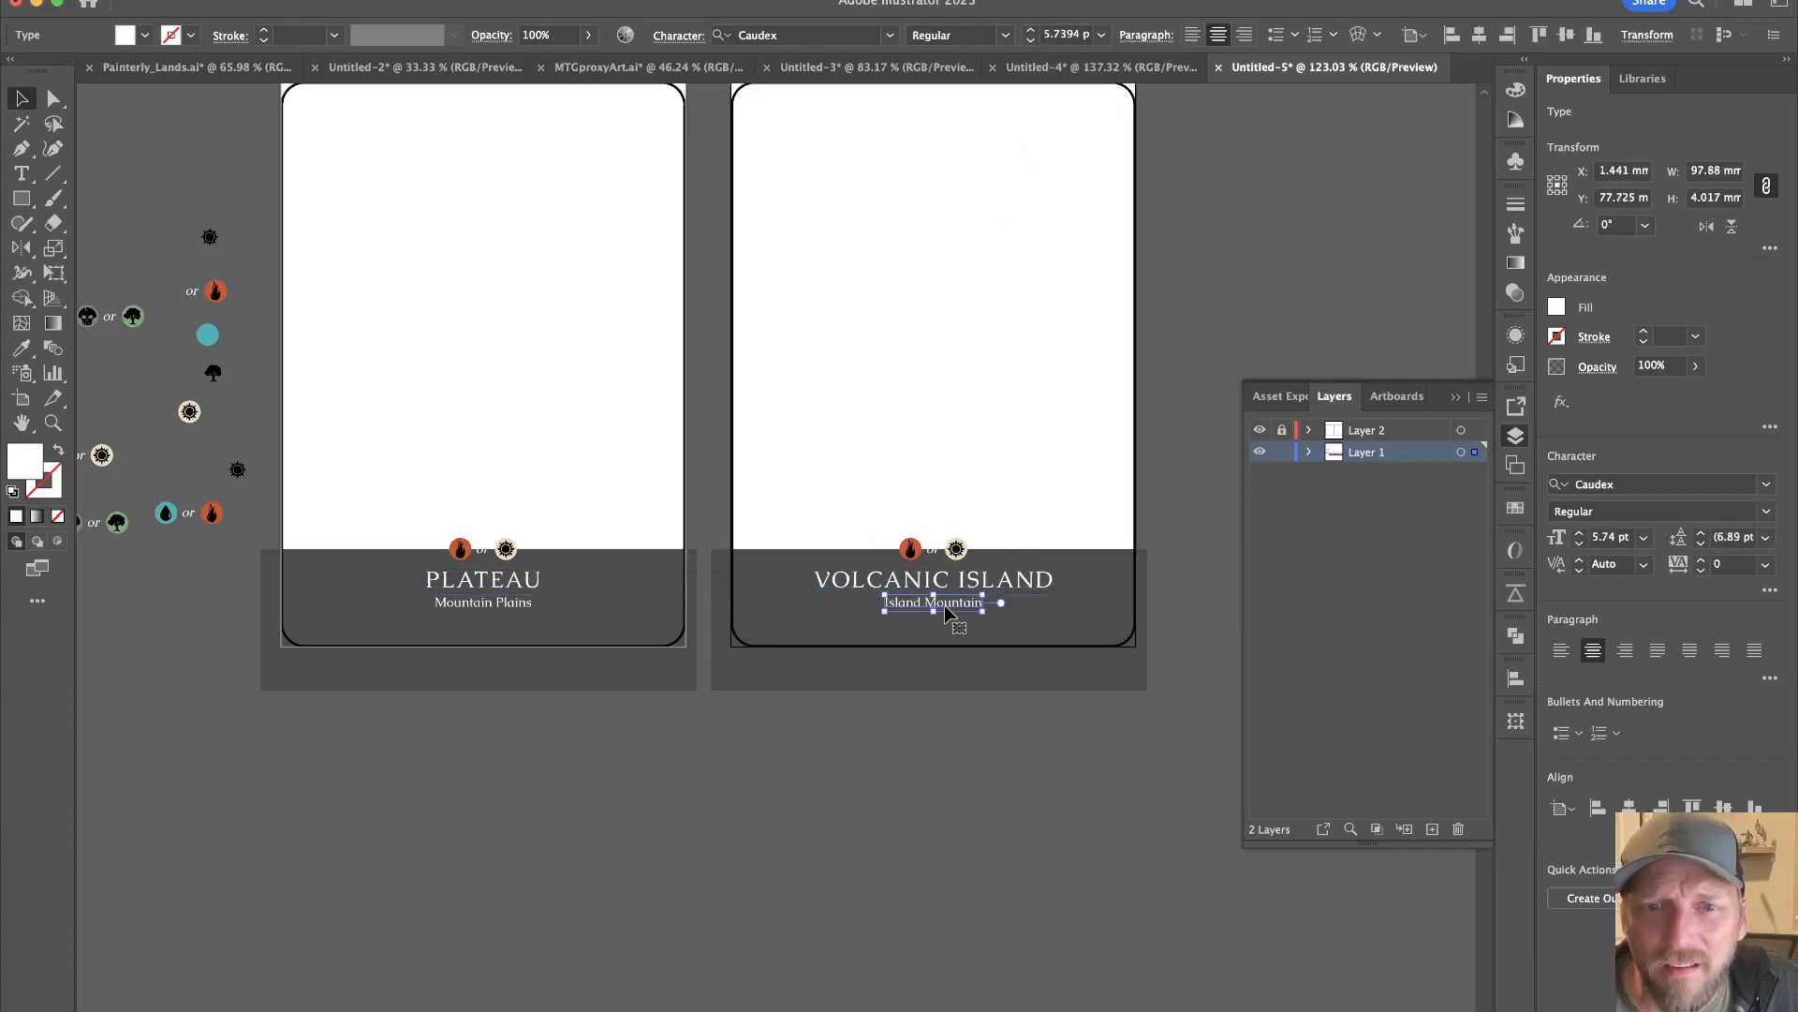
{"action": "left_click", "coordinate": [530, 604], "text": "shift"}
{"action": "left_click", "coordinate": [1031, 32]}
{"action": "left_click", "coordinate": [1032, 32]}
{"action": "left_click", "coordinate": [1031, 32]}
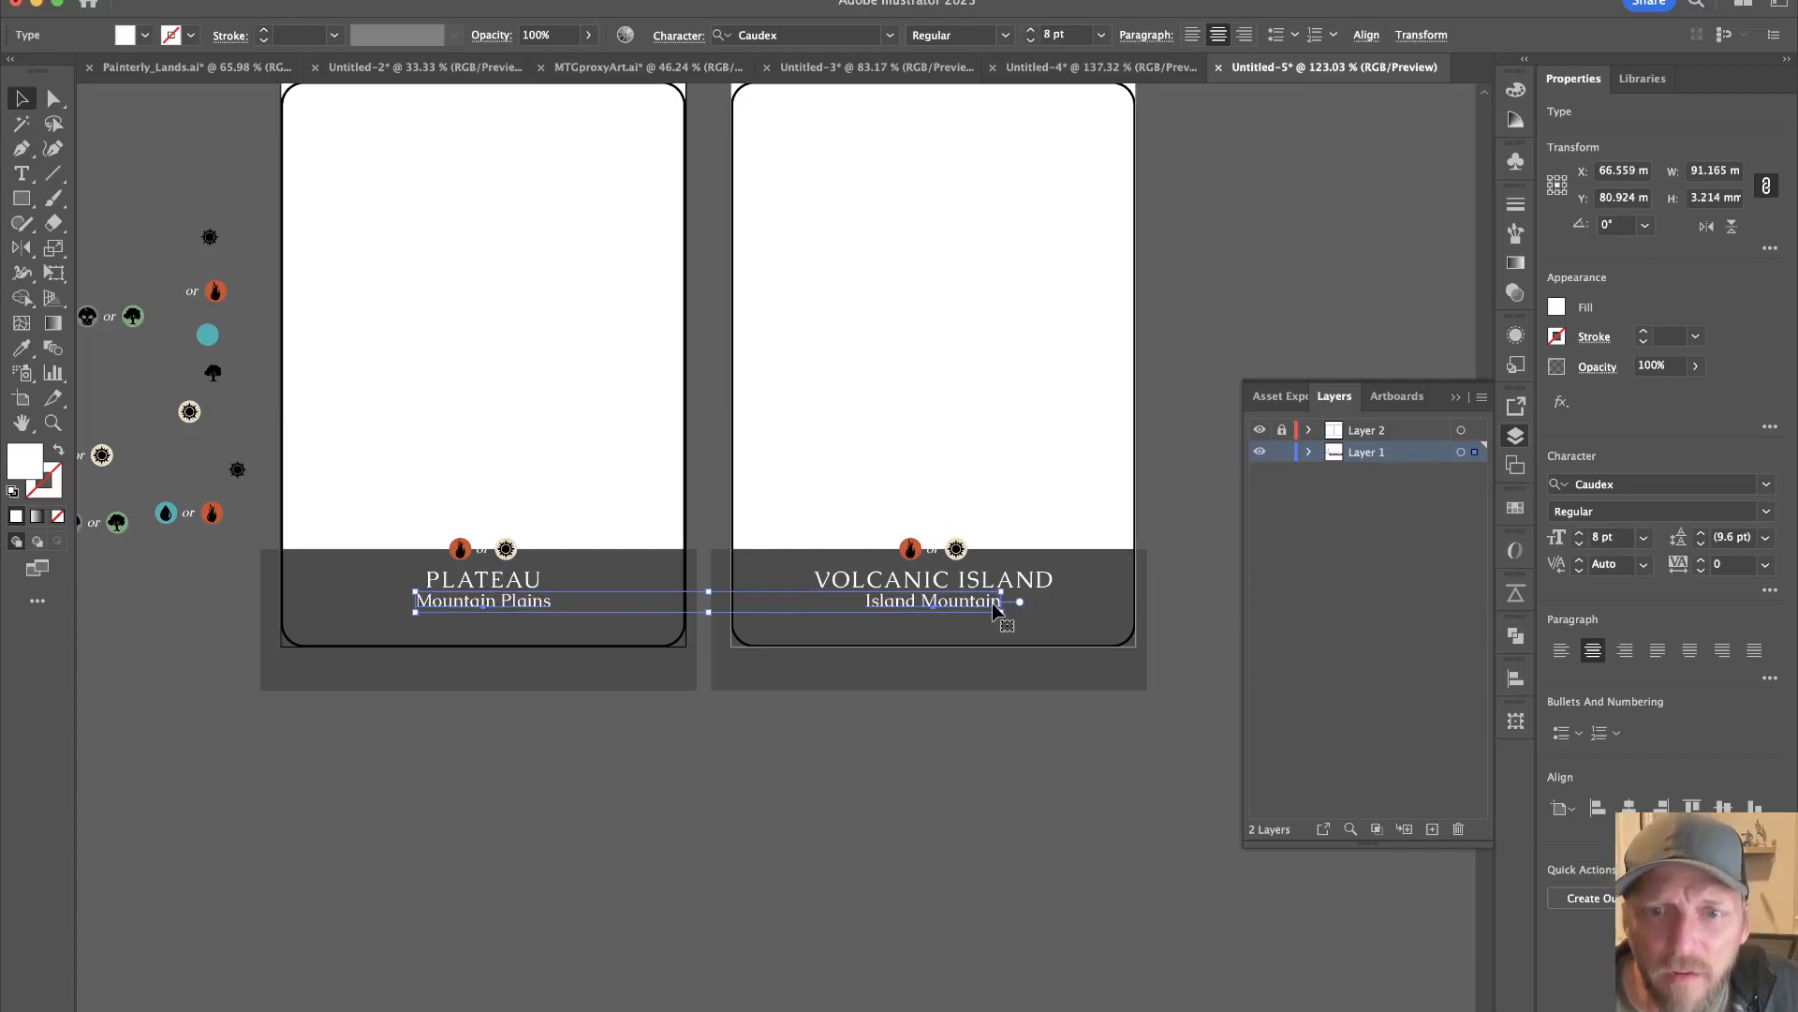
{"action": "left_click_drag", "start_coordinate": [974, 602], "coordinate": [975, 609]}
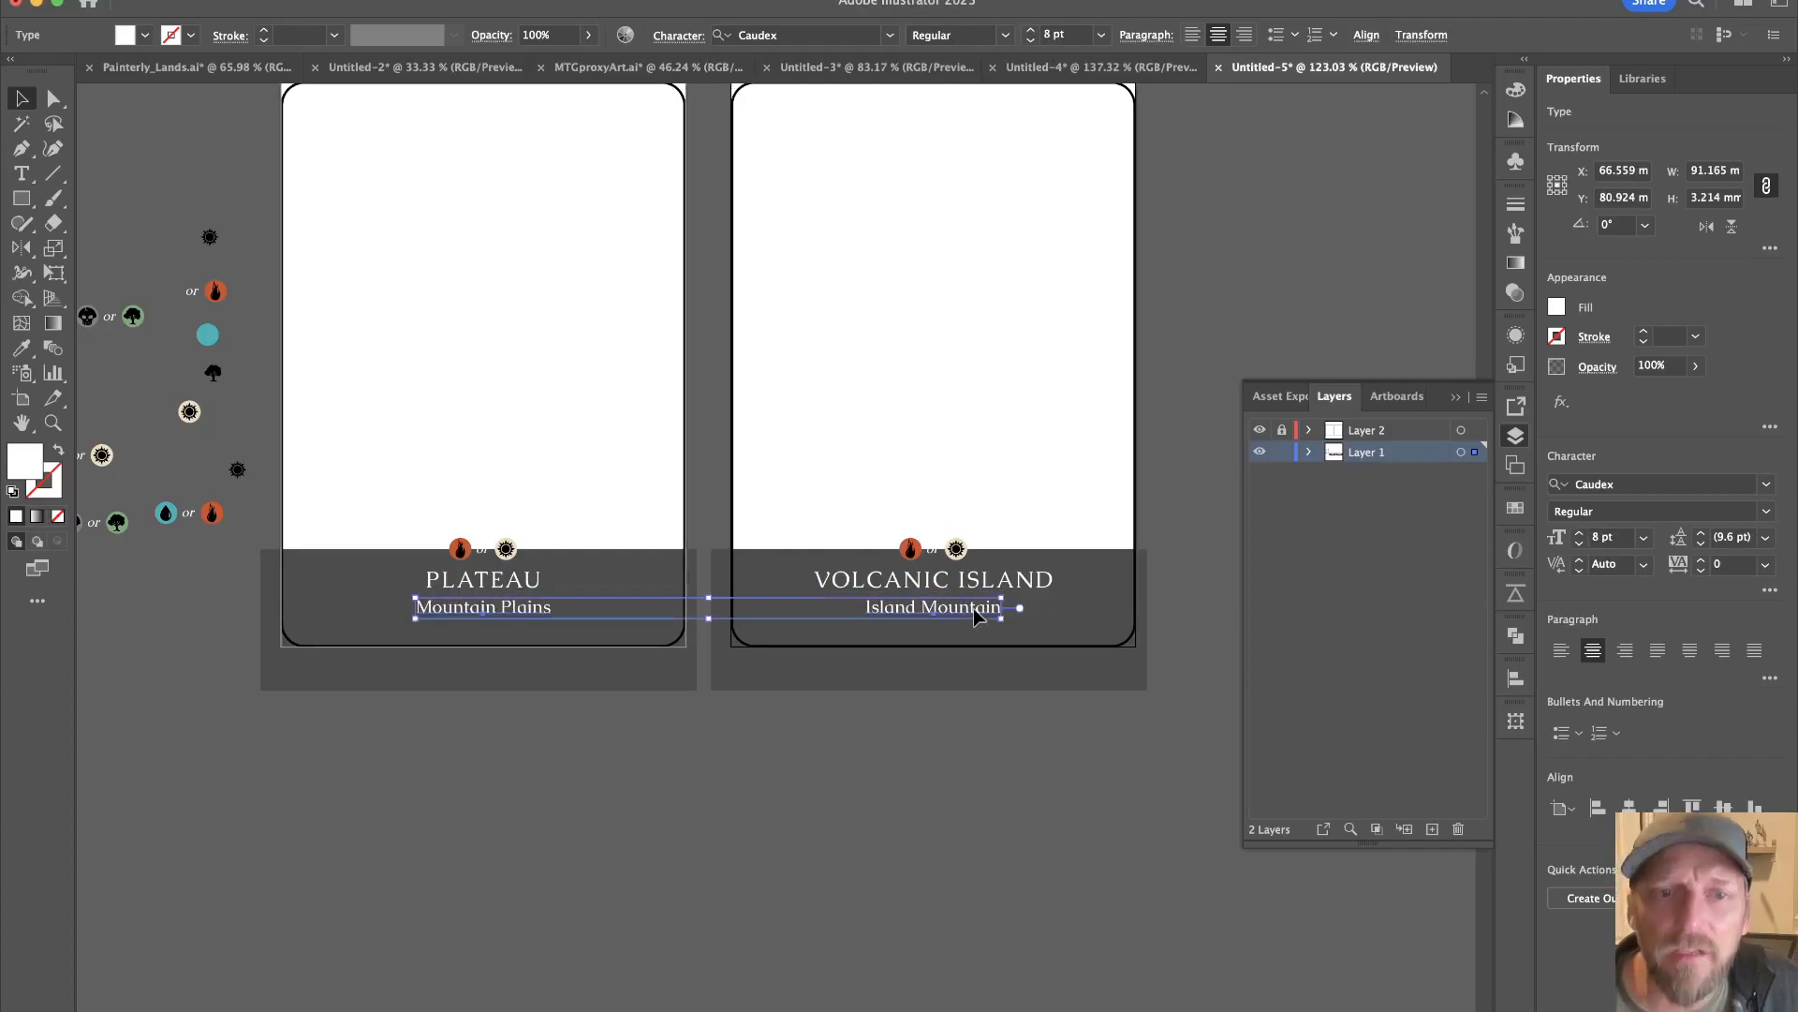
{"action": "left_click", "coordinate": [1021, 695]}
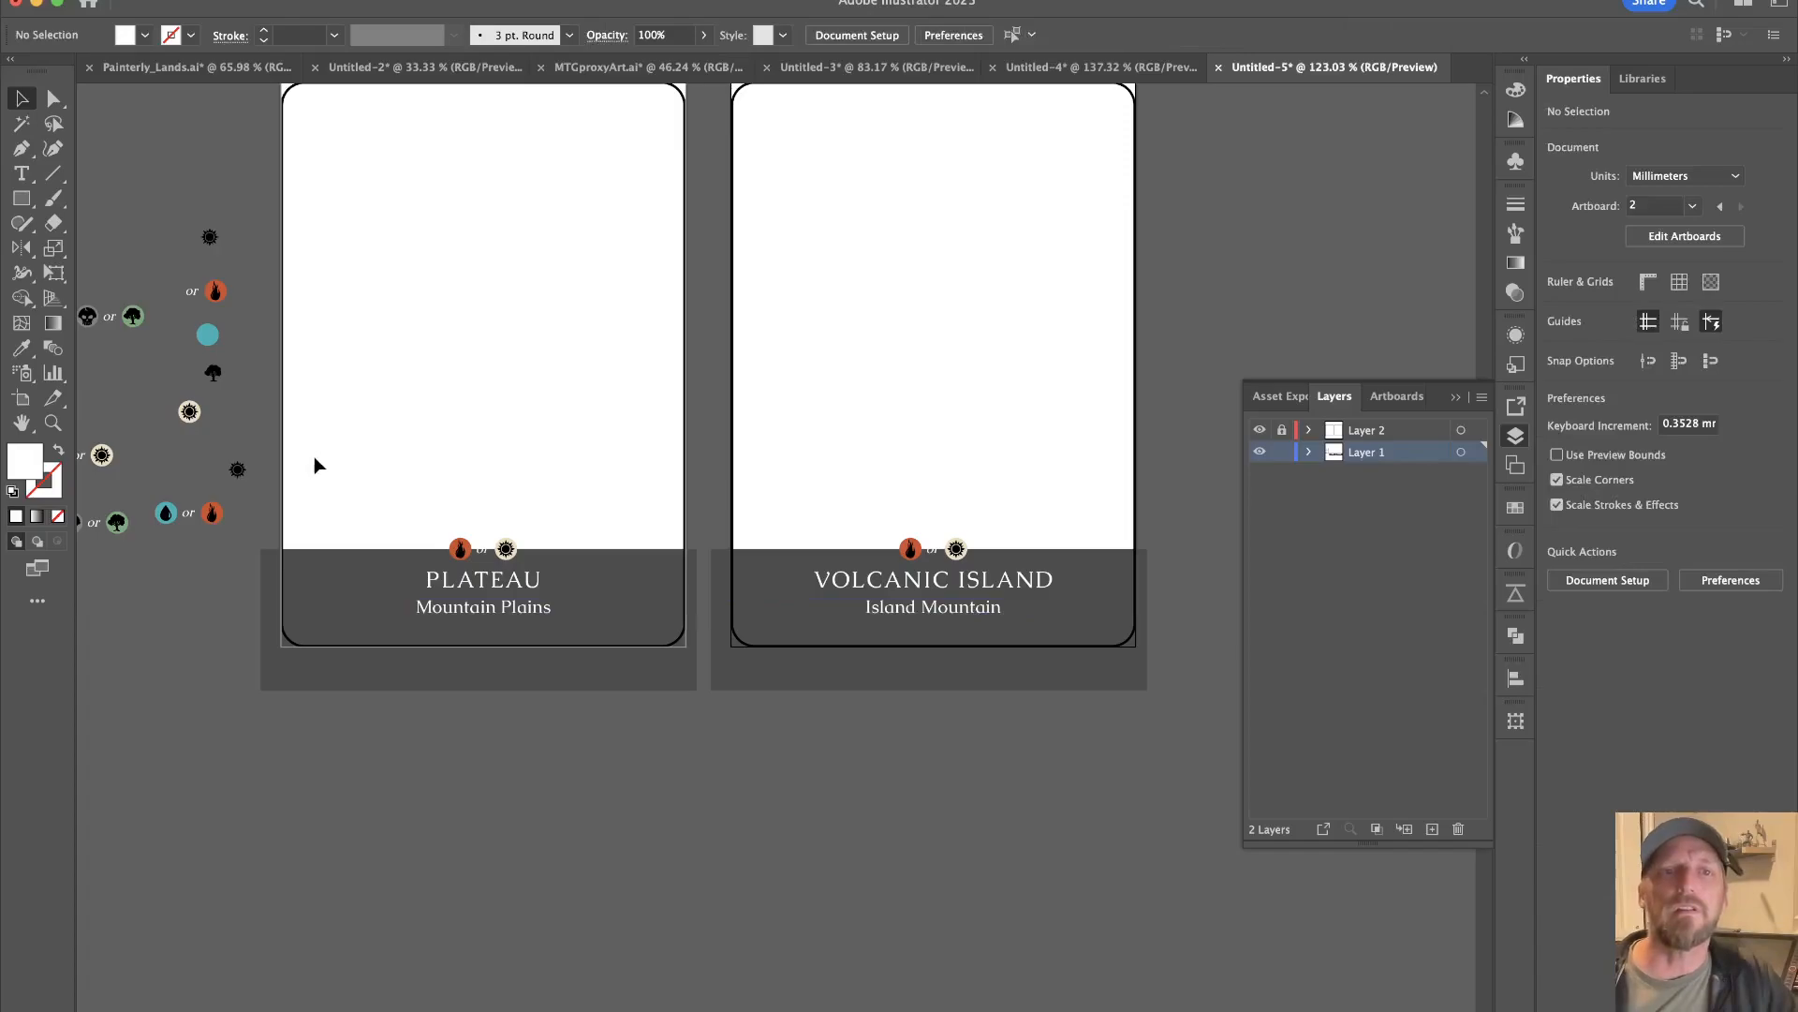
Move the water-or-fire mana symbol pair from the pasteboard onto the Volcanic Island card, over its existing symbols.
{"action": "left_click", "coordinate": [187, 514]}
{"action": "left_click_drag", "start_coordinate": [187, 513], "coordinate": [1184, 742]}
{"action": "key", "text": "z"}
{"action": "left_click_drag", "start_coordinate": [1013, 644], "coordinate": [692, 320]}
{"action": "key", "text": "v"}
{"action": "left_click_drag", "start_coordinate": [655, 160], "coordinate": [763, 257]}
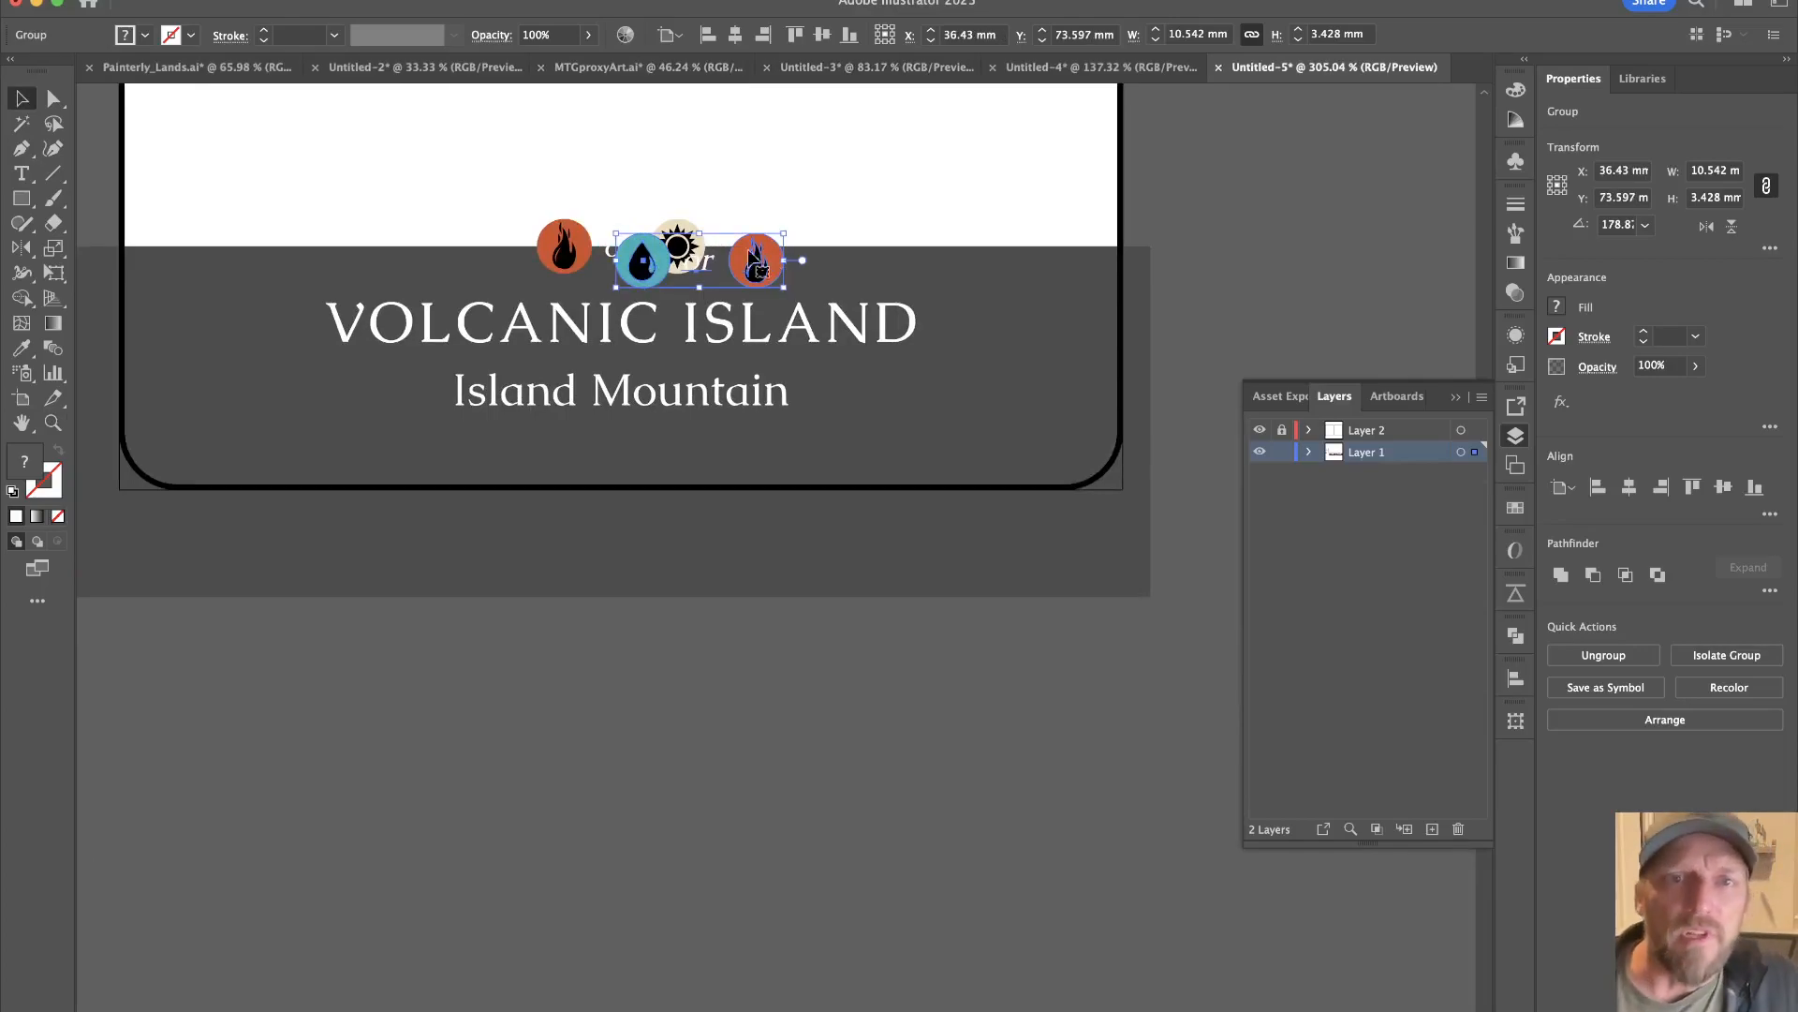
Top-align the water-or-fire pair with the copied fire-or-sun pair, then move the fire-or-sun pair below the card.
{"action": "left_click", "coordinate": [571, 242], "text": "shift"}
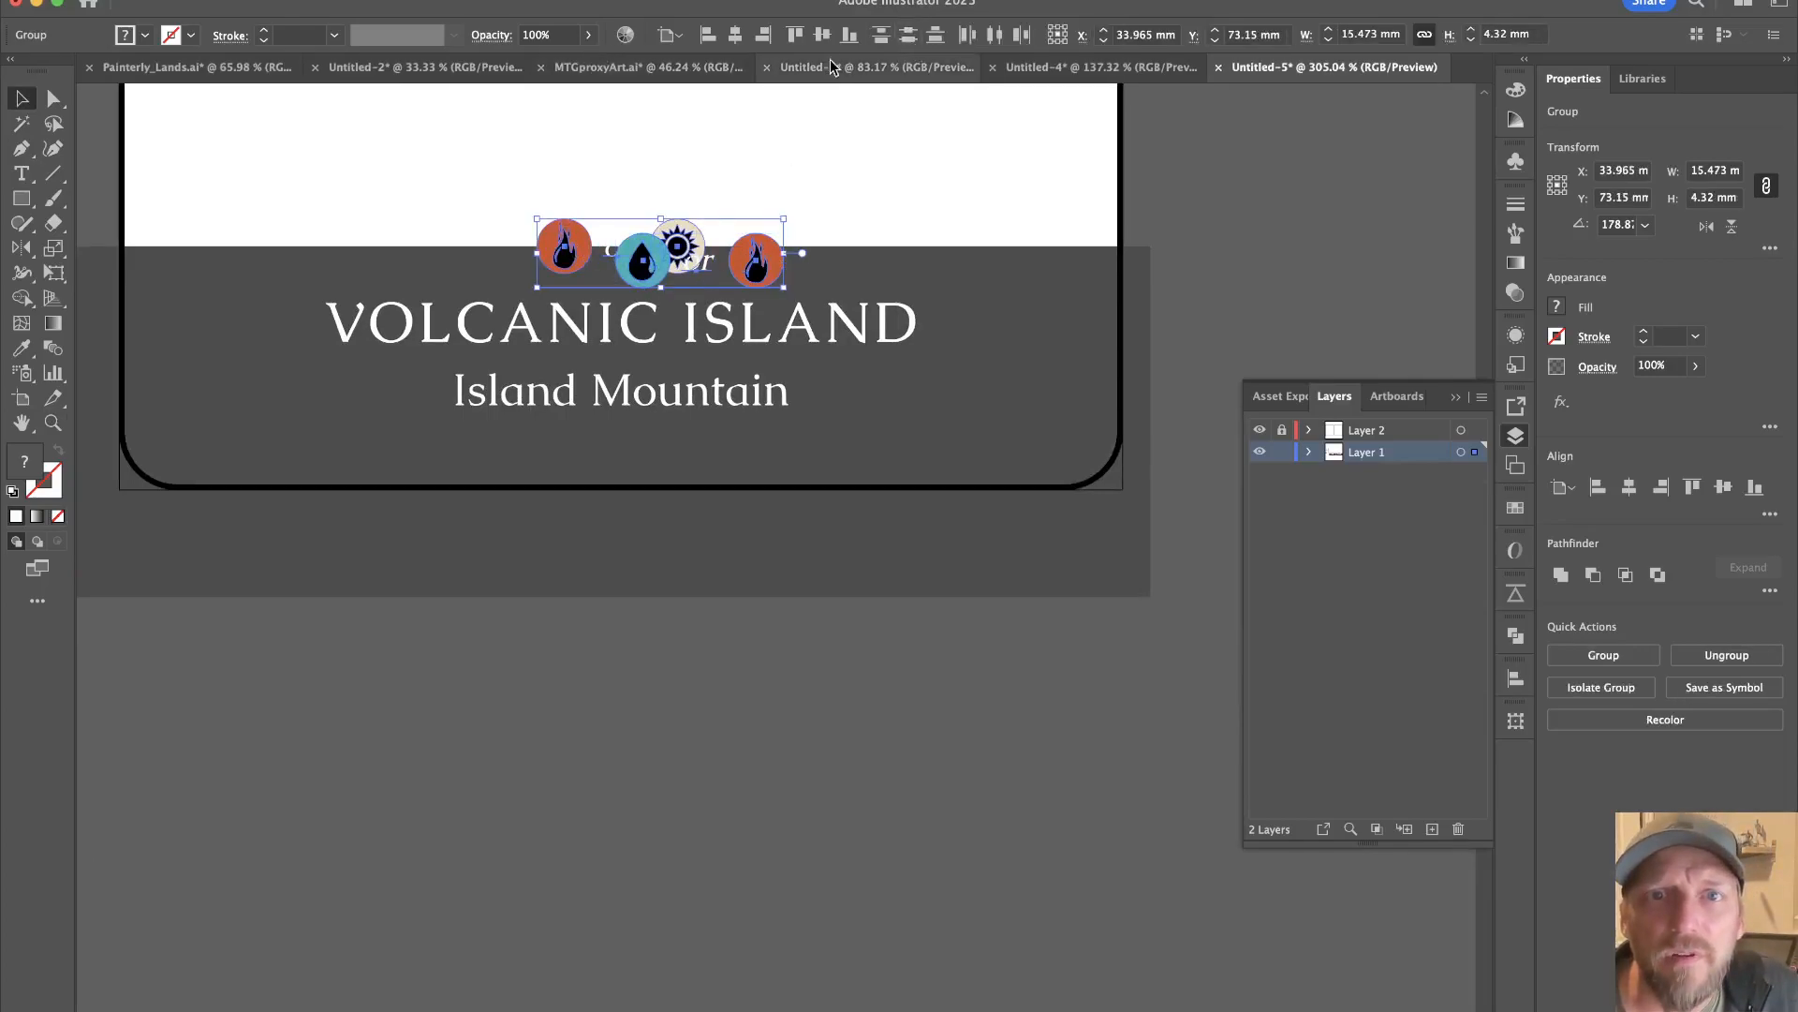
{"action": "left_click", "coordinate": [667, 35]}
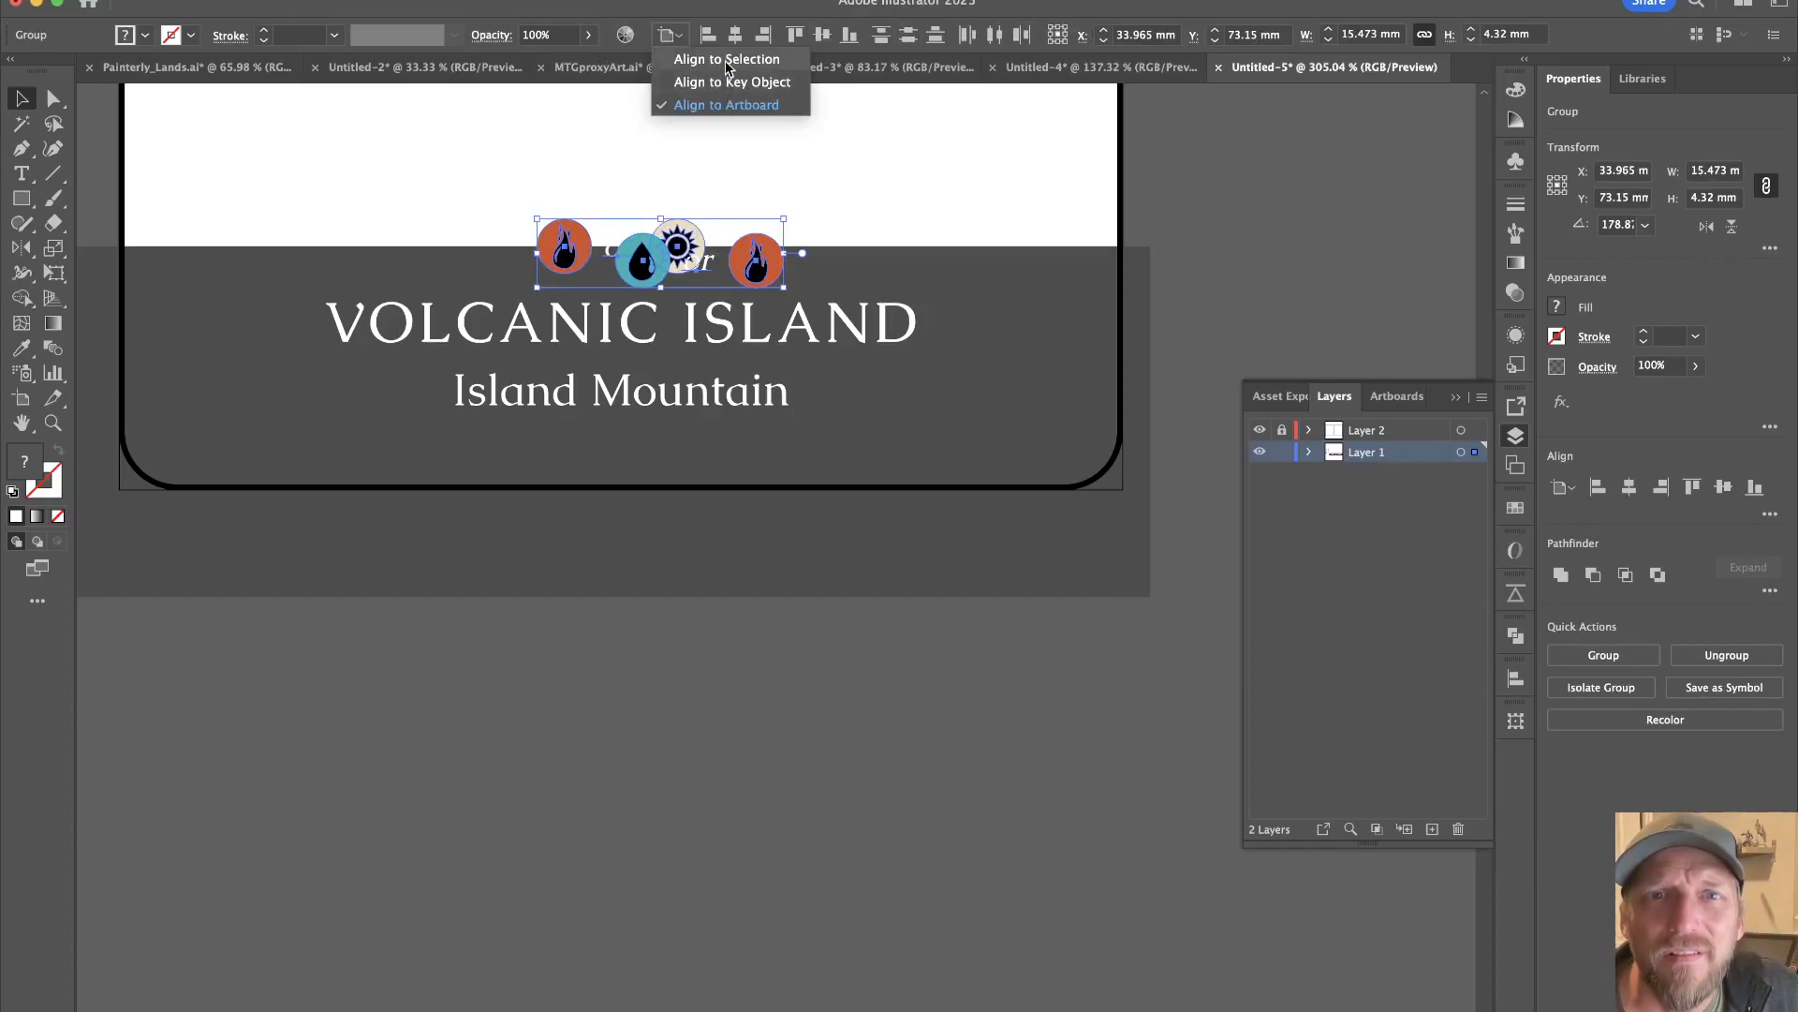
{"action": "left_click", "coordinate": [723, 59]}
{"action": "left_click", "coordinate": [795, 35]}
{"action": "left_click", "coordinate": [628, 184]}
{"action": "left_click_drag", "start_coordinate": [578, 236], "coordinate": [601, 629]}
Align the water-or-fire symbol pair to the artboard's horizontal center and deselect it.
{"action": "left_click", "coordinate": [645, 244]}
{"action": "left_click", "coordinate": [754, 241]}
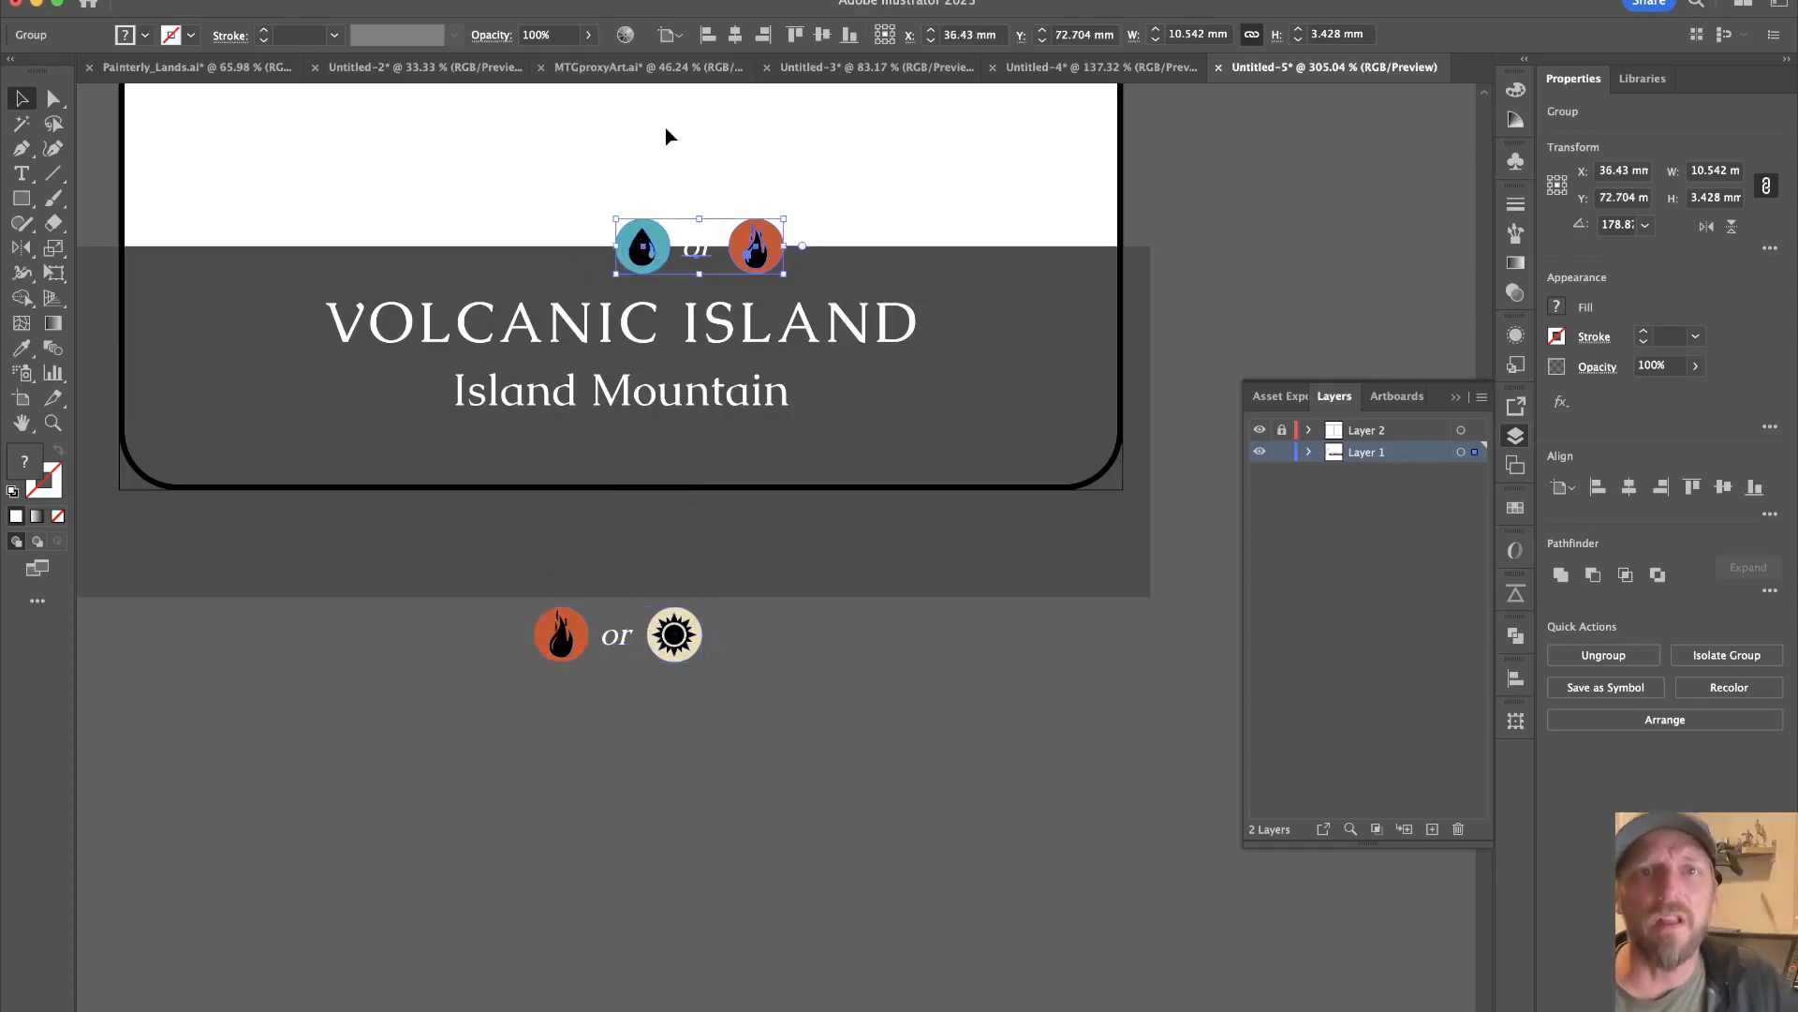
{"action": "left_click", "coordinate": [667, 36]}
{"action": "left_click", "coordinate": [724, 62]}
{"action": "left_click", "coordinate": [669, 35]}
{"action": "left_click", "coordinate": [696, 107]}
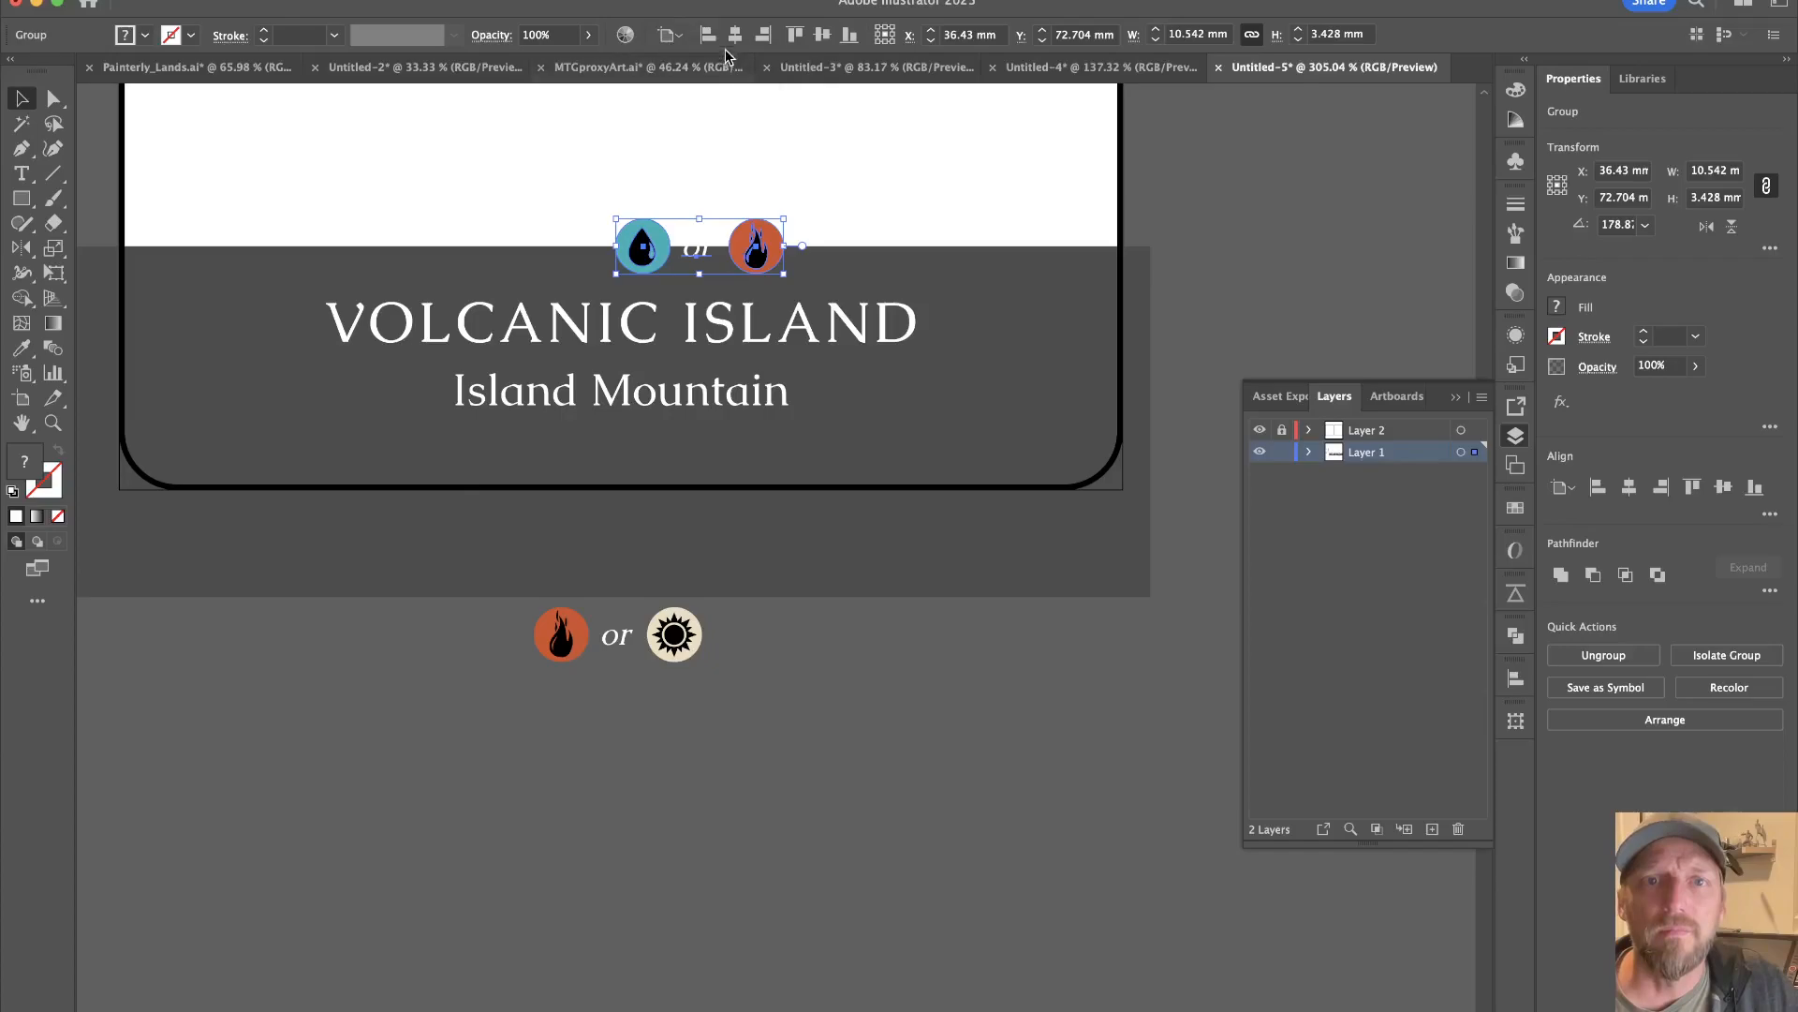
{"action": "left_click", "coordinate": [735, 36]}
{"action": "left_click", "coordinate": [901, 729]}
Switch to the Midjourney Bot chat in Discord and enlarge the newest upscaled red rock plateau image.
{"action": "key", "text": "z"}
{"action": "left_click_drag", "start_coordinate": [972, 739], "coordinate": [690, 502]}
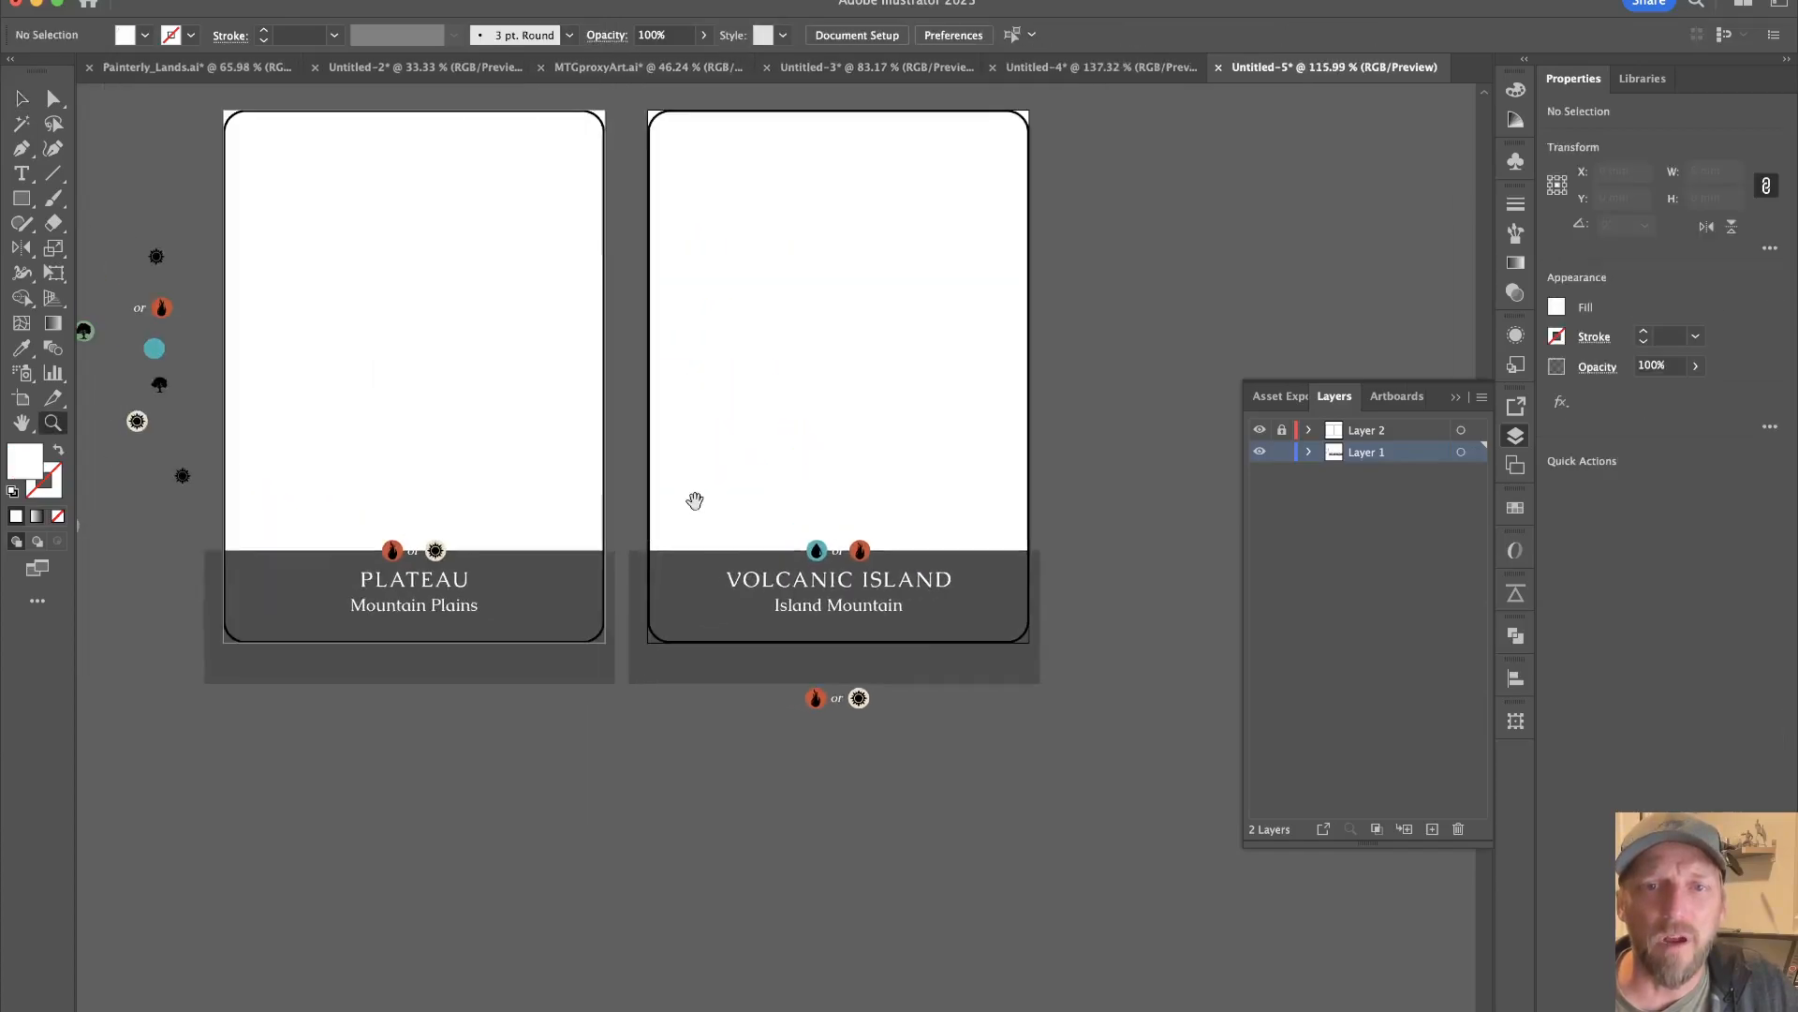
{"action": "key", "text": "super+Tab"}
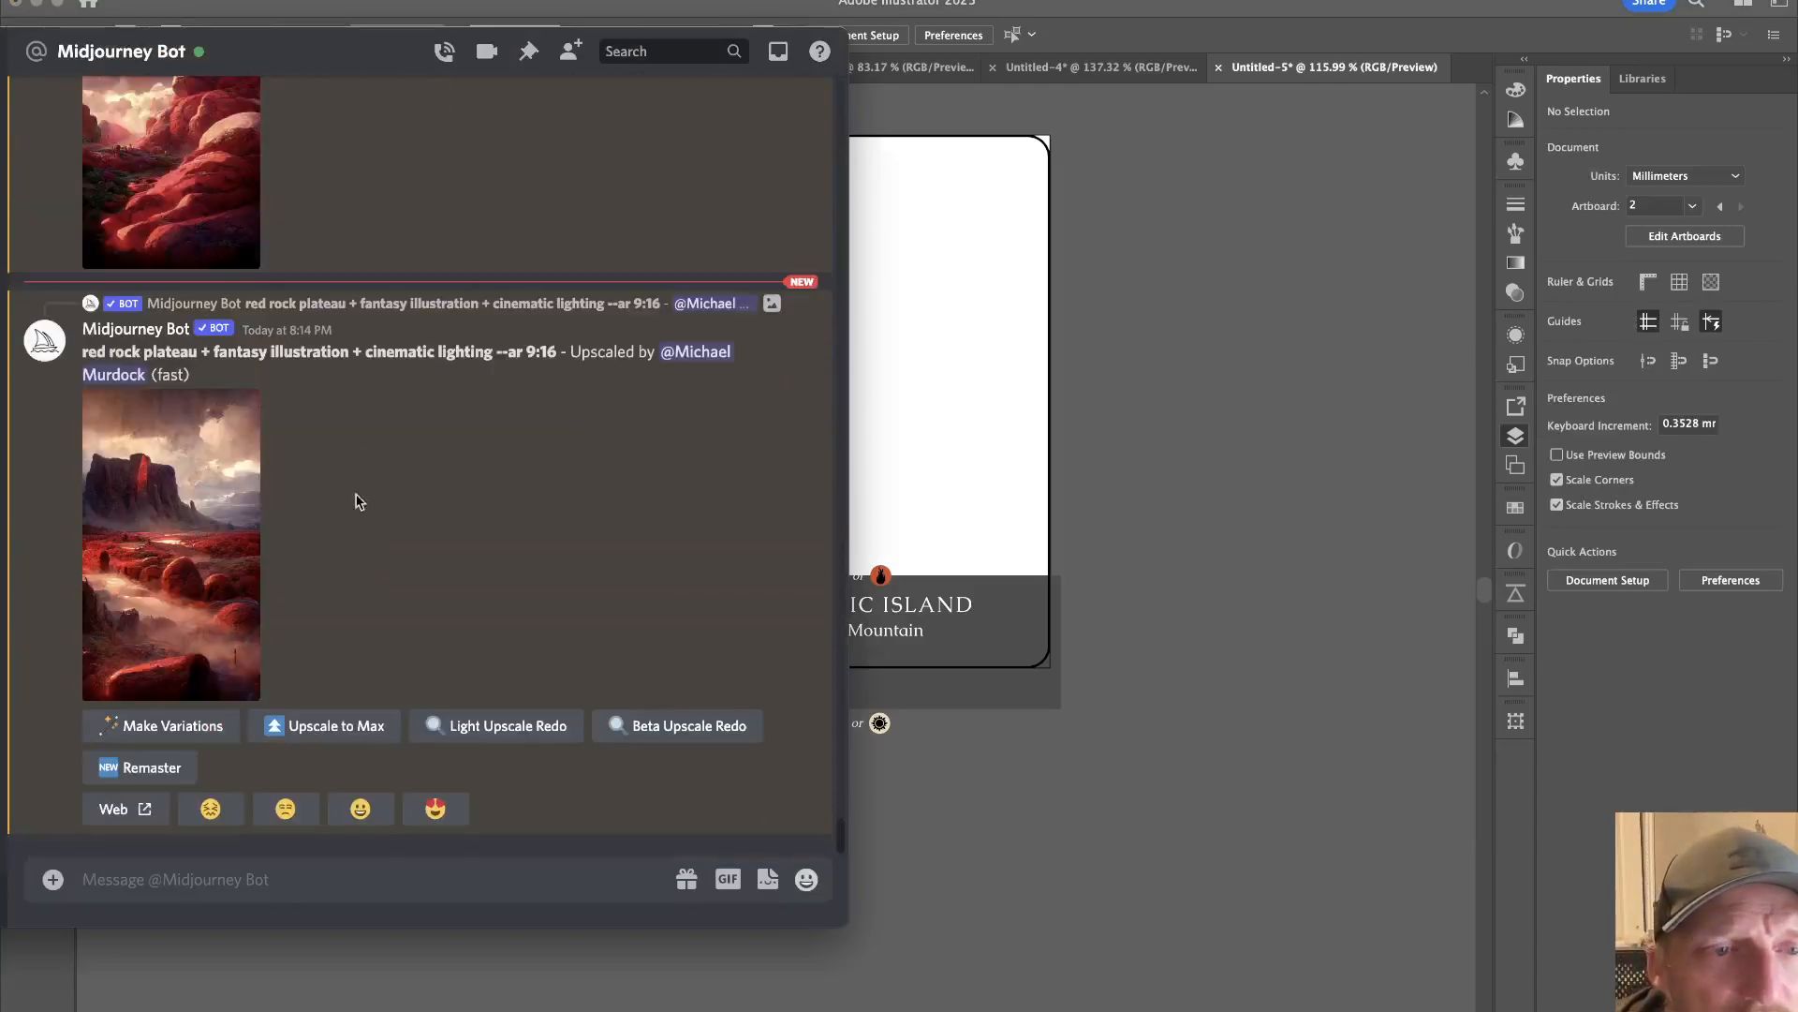
{"action": "left_click", "coordinate": [147, 506]}
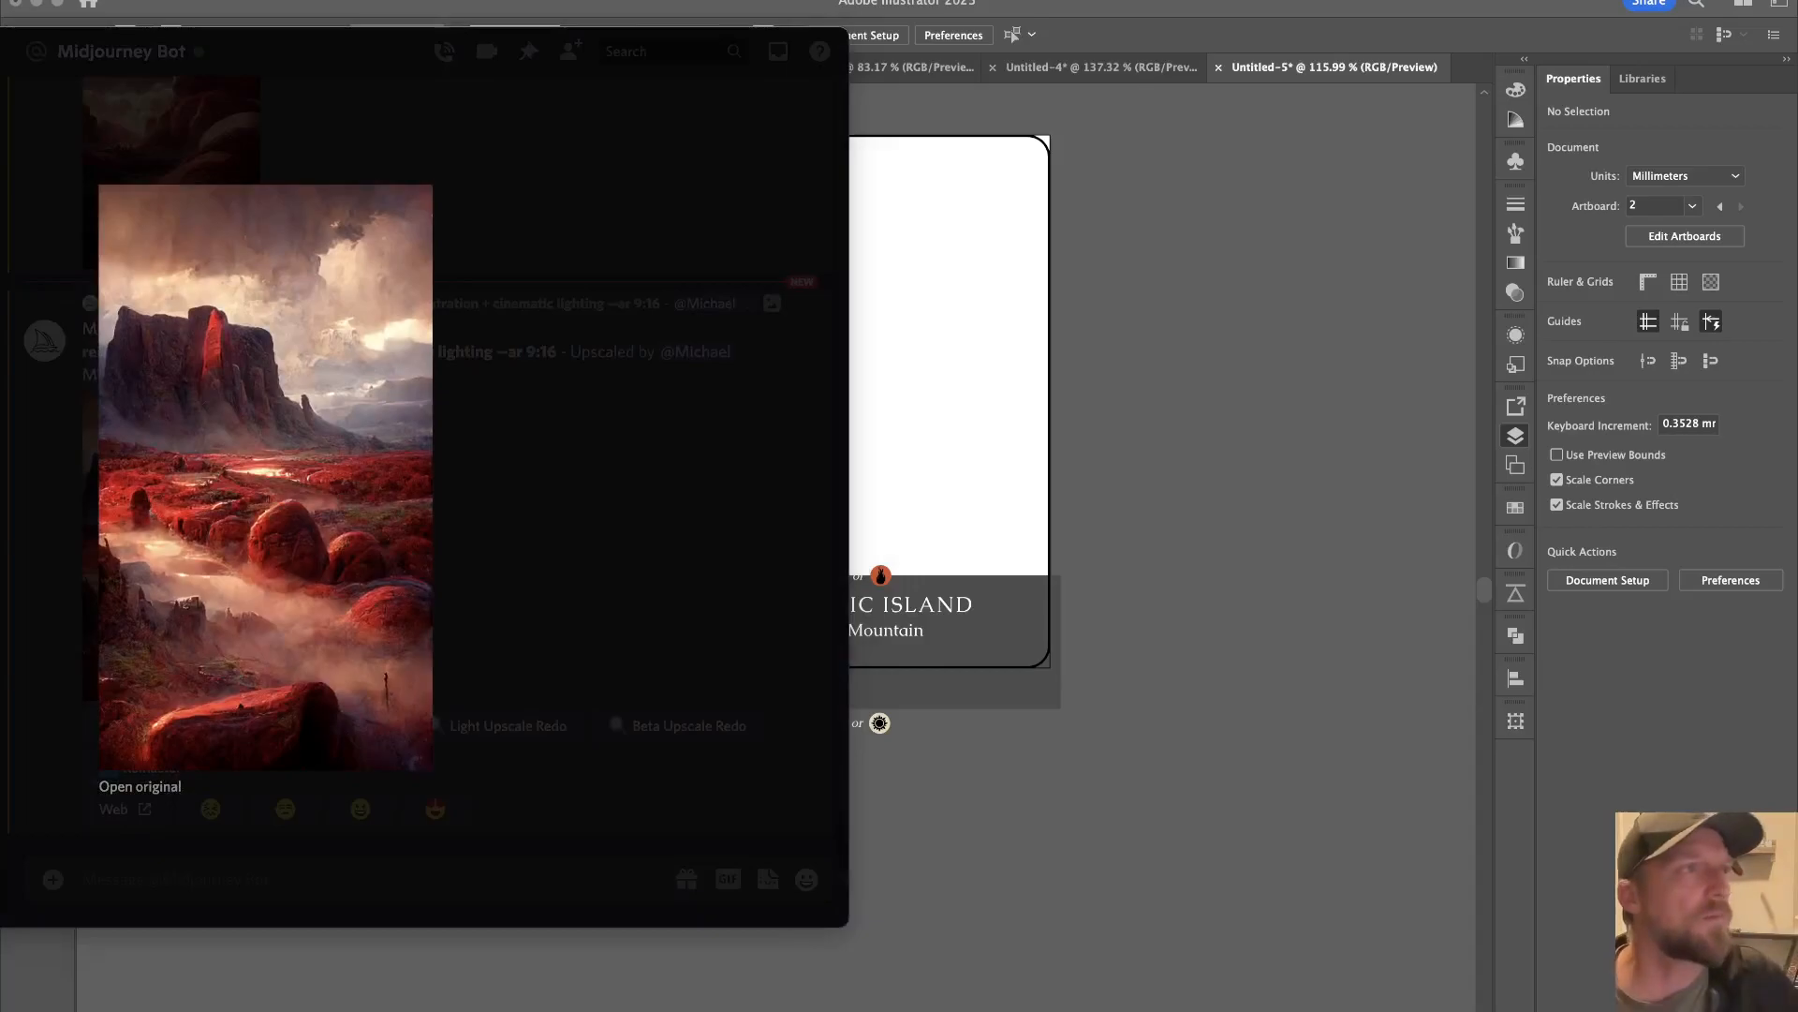
Open the original of the red rock plateau image in the browser, copy the image, and close its tab.
{"action": "left_click", "coordinate": [140, 787]}
{"action": "left_click", "coordinate": [966, 551]}
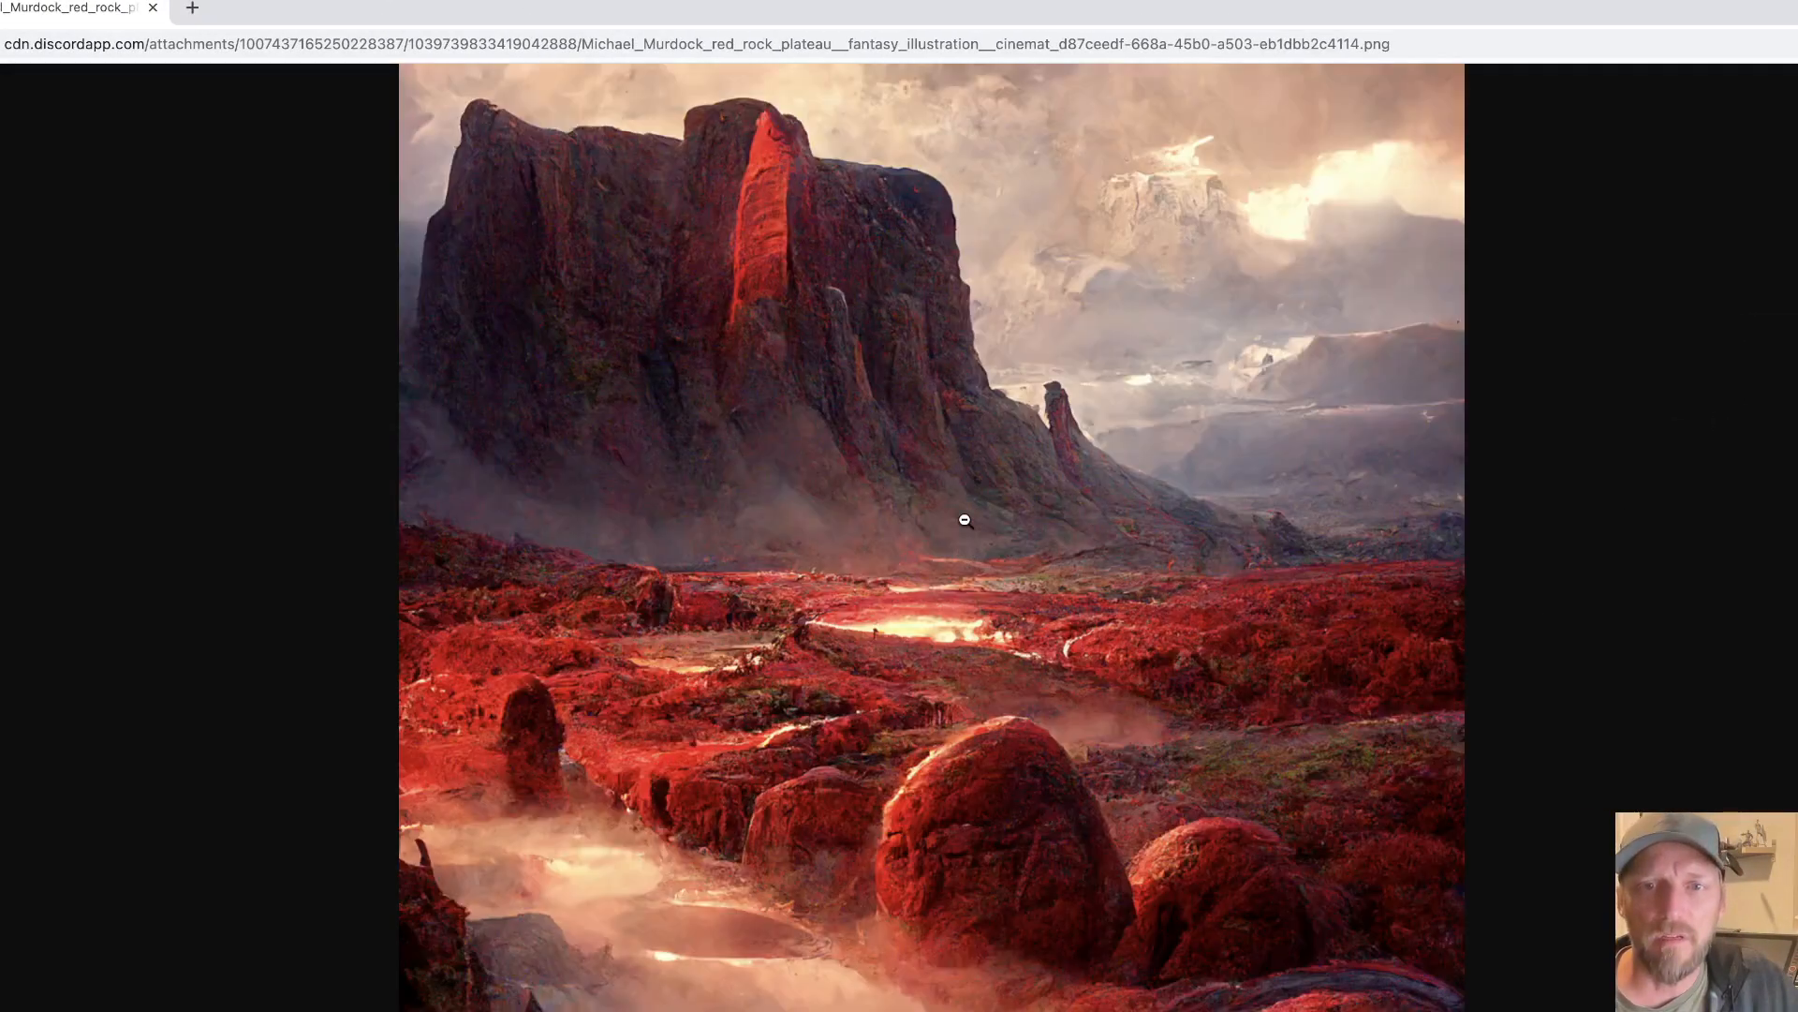
{"action": "left_click", "coordinate": [965, 520]}
{"action": "left_click", "coordinate": [965, 520]}
{"action": "right_click", "coordinate": [965, 520]}
{"action": "left_click", "coordinate": [1010, 571]}
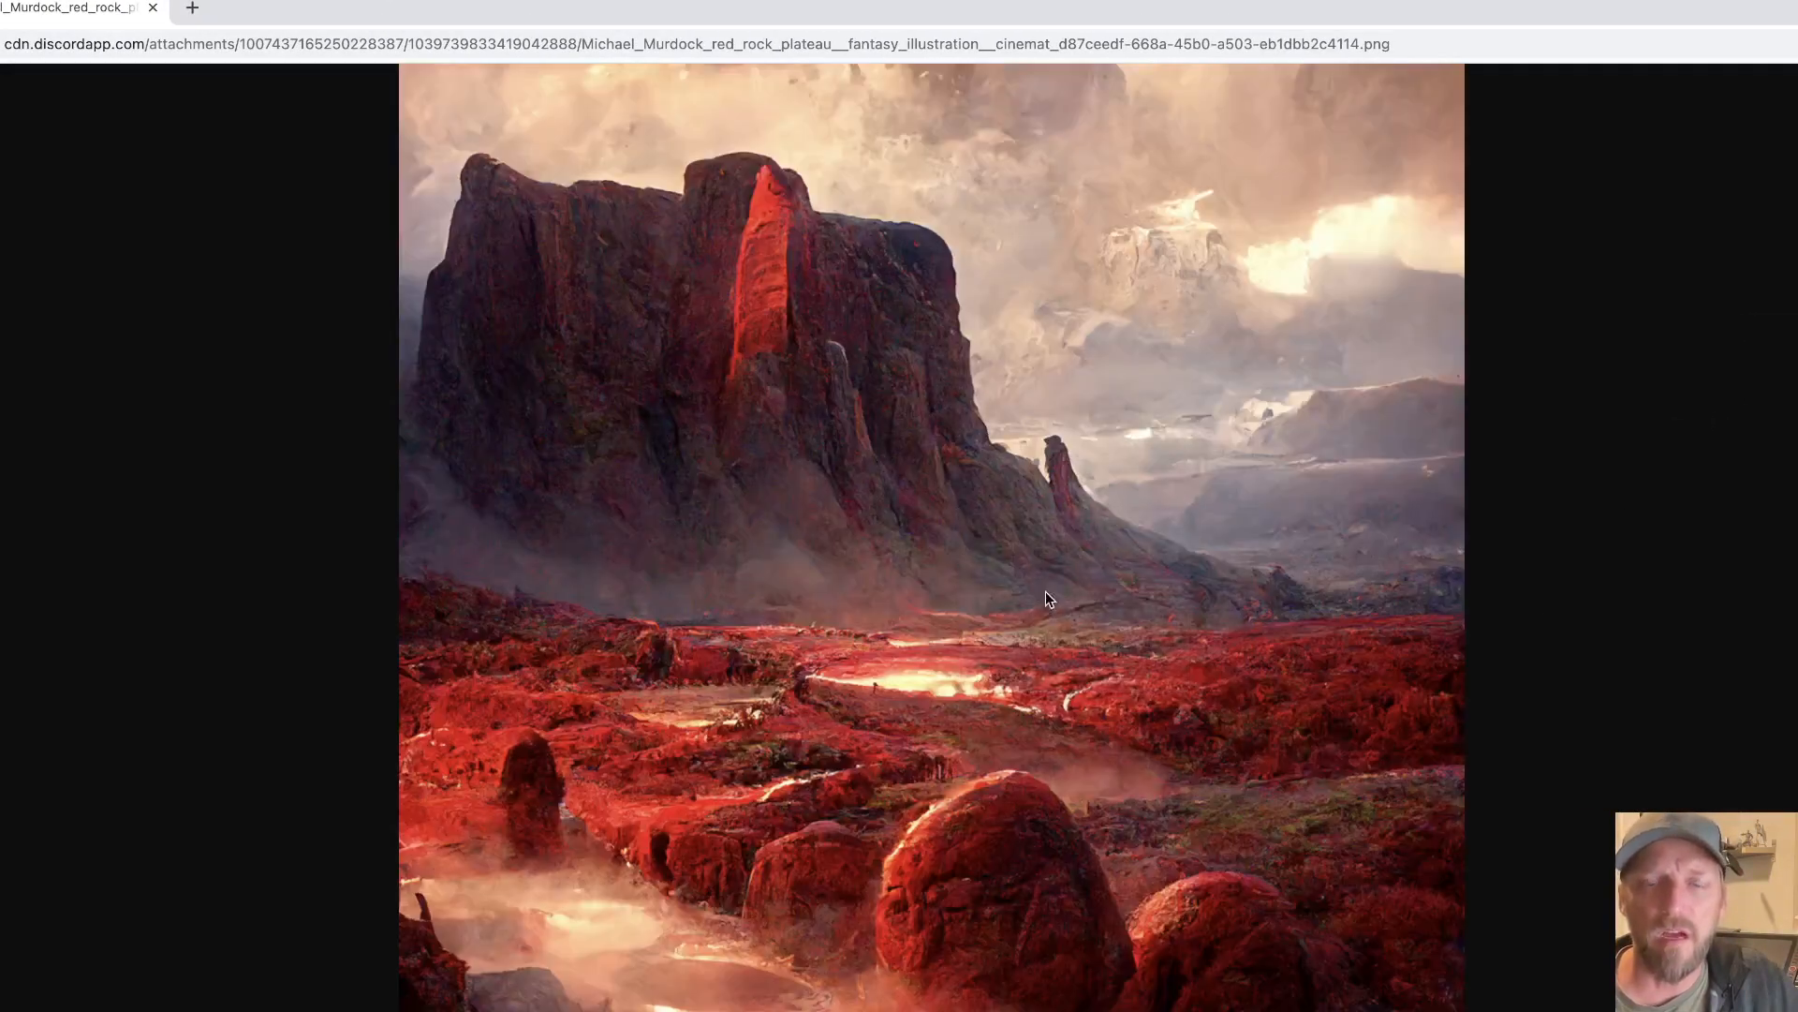
{"action": "key", "text": "super+w"}
Switch to Illustrator, paste the copied plateau image and scale it uniformly to 20%.
{"action": "left_click", "coordinate": [1203, 747]}
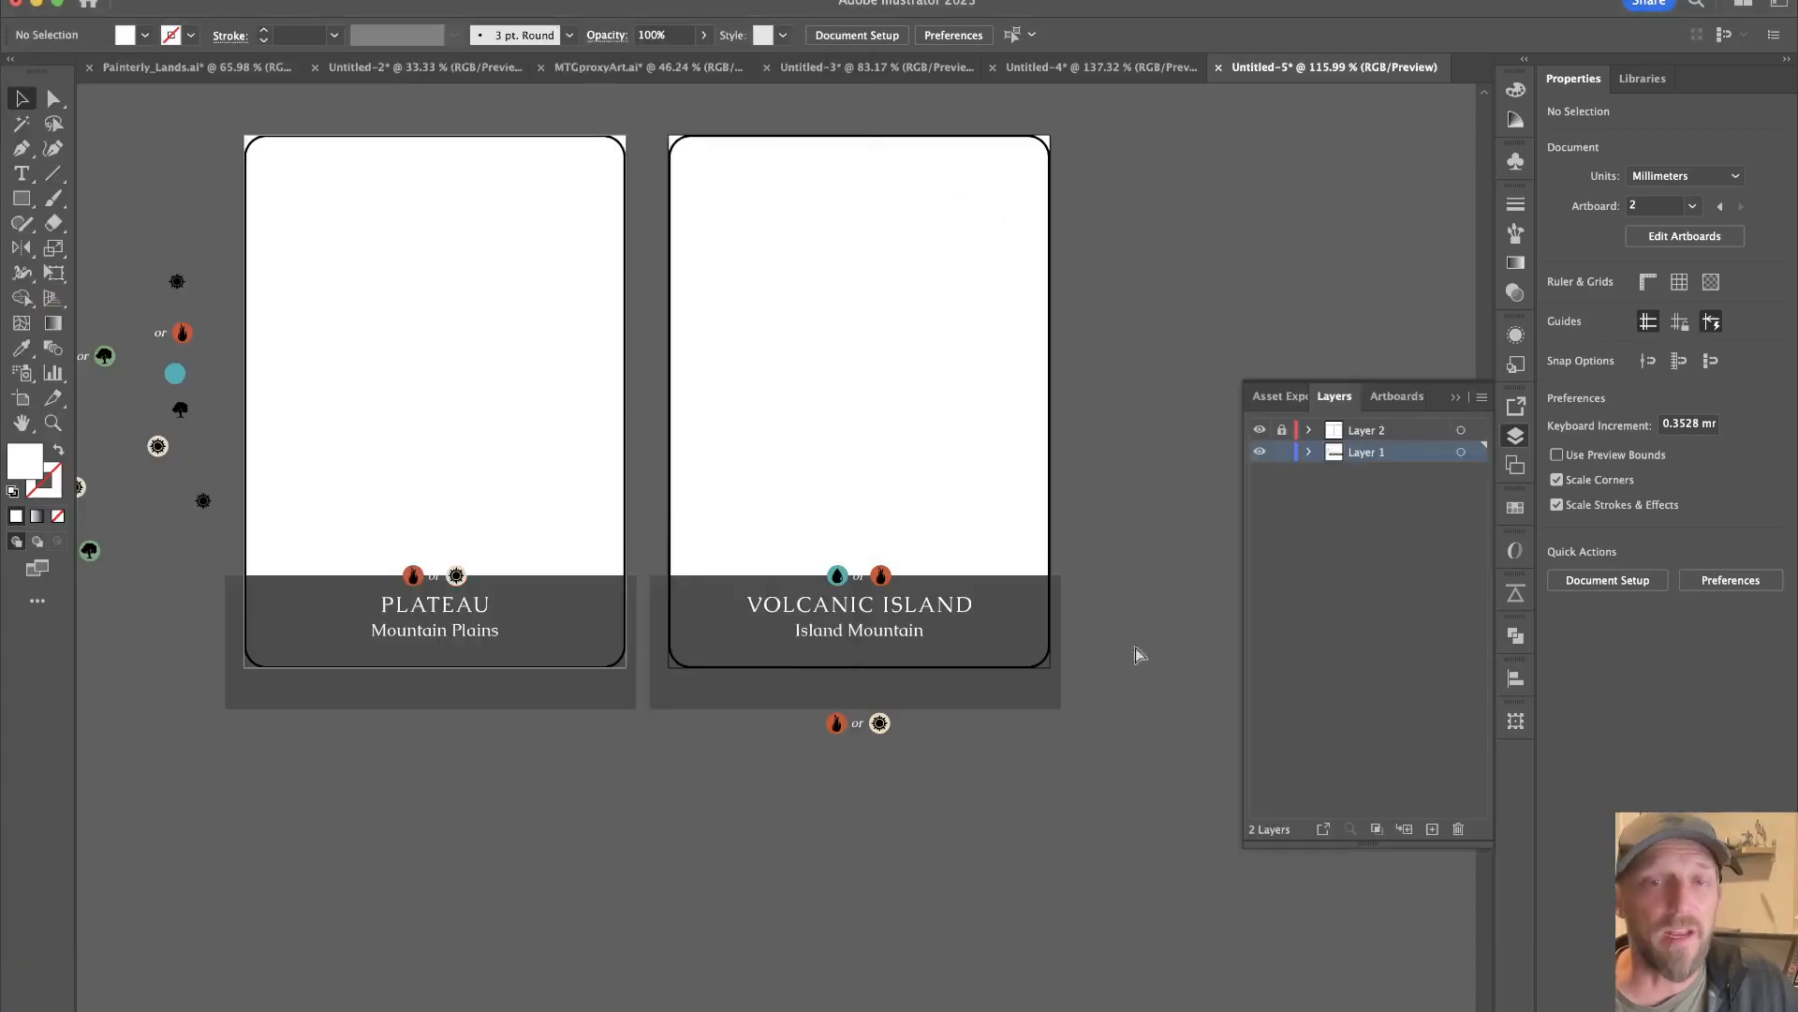
{"action": "key", "text": "super+v"}
{"action": "key", "text": "s"}
{"action": "key", "text": "Return"}
{"action": "type", "text": "20"}
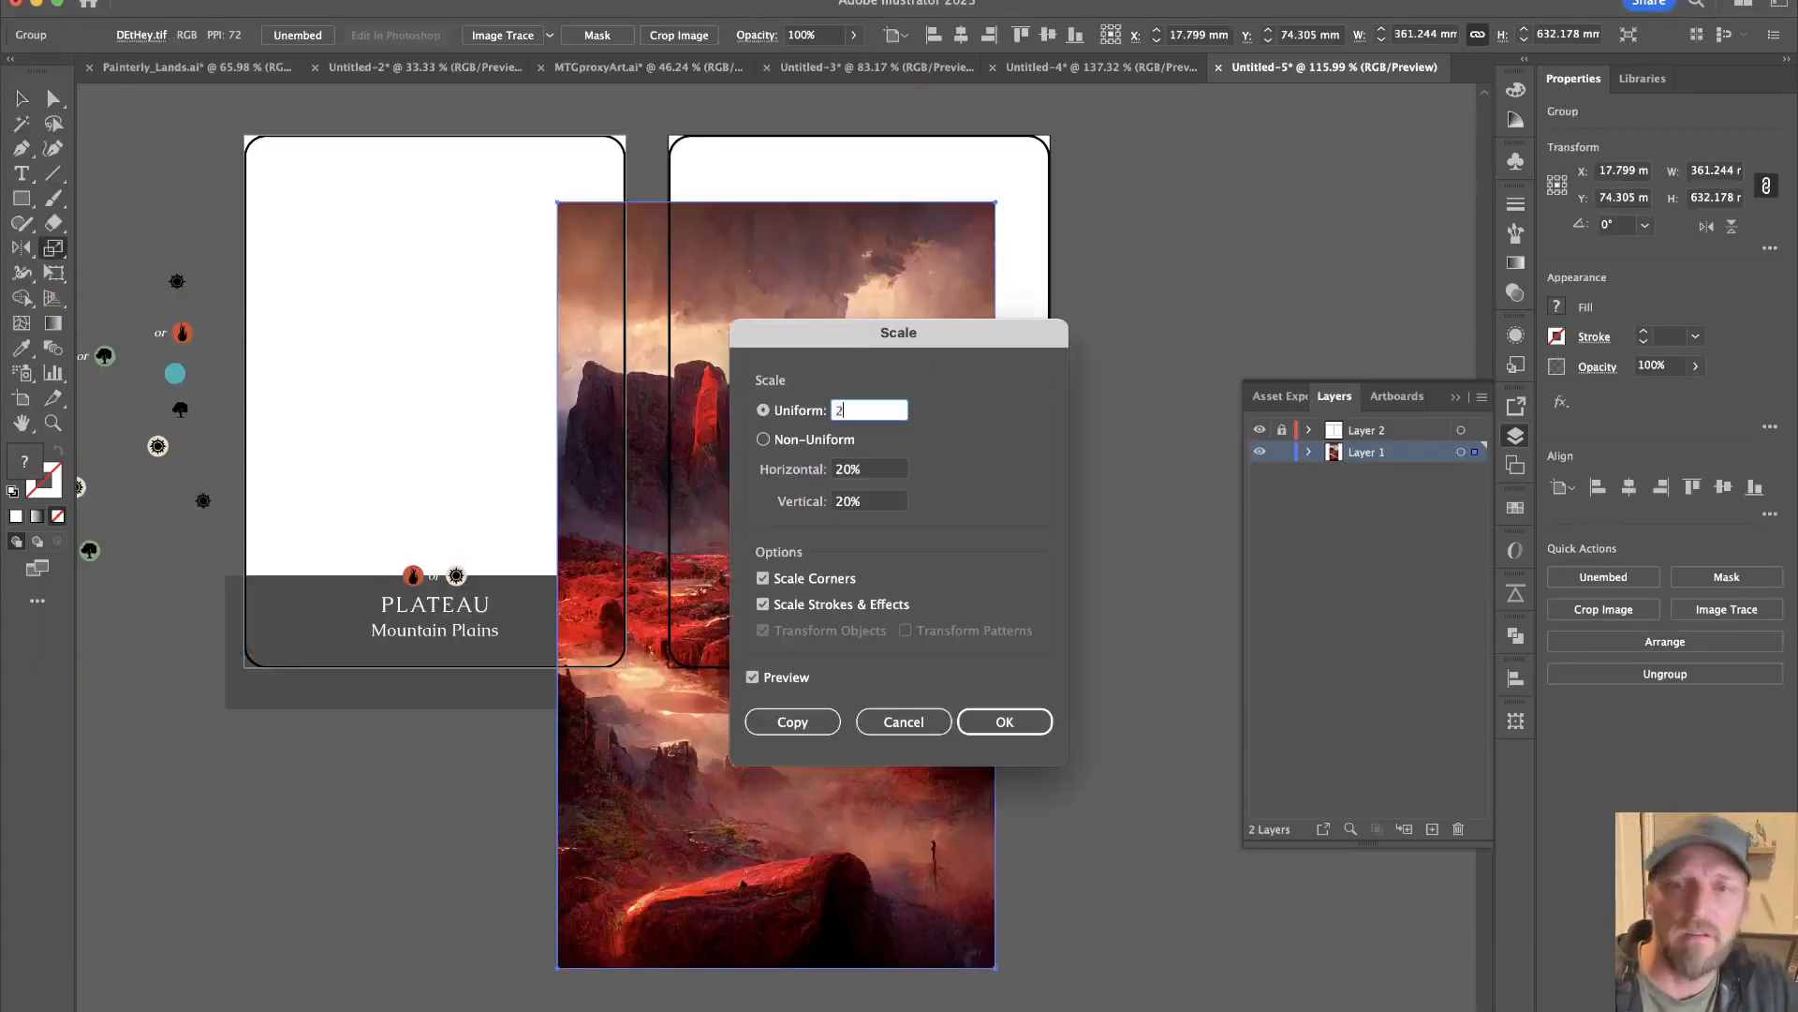
{"action": "key", "text": "Return"}
Move the scaled plateau image over the Plateau card and send it behind the text, symbols and bar.
{"action": "key", "text": "v"}
{"action": "left_click_drag", "start_coordinate": [906, 675], "coordinate": [1185, 867]}
{"action": "left_click_drag", "start_coordinate": [988, 638], "coordinate": [653, 499]}
{"action": "key", "text": "super+shift+bracketleft"}
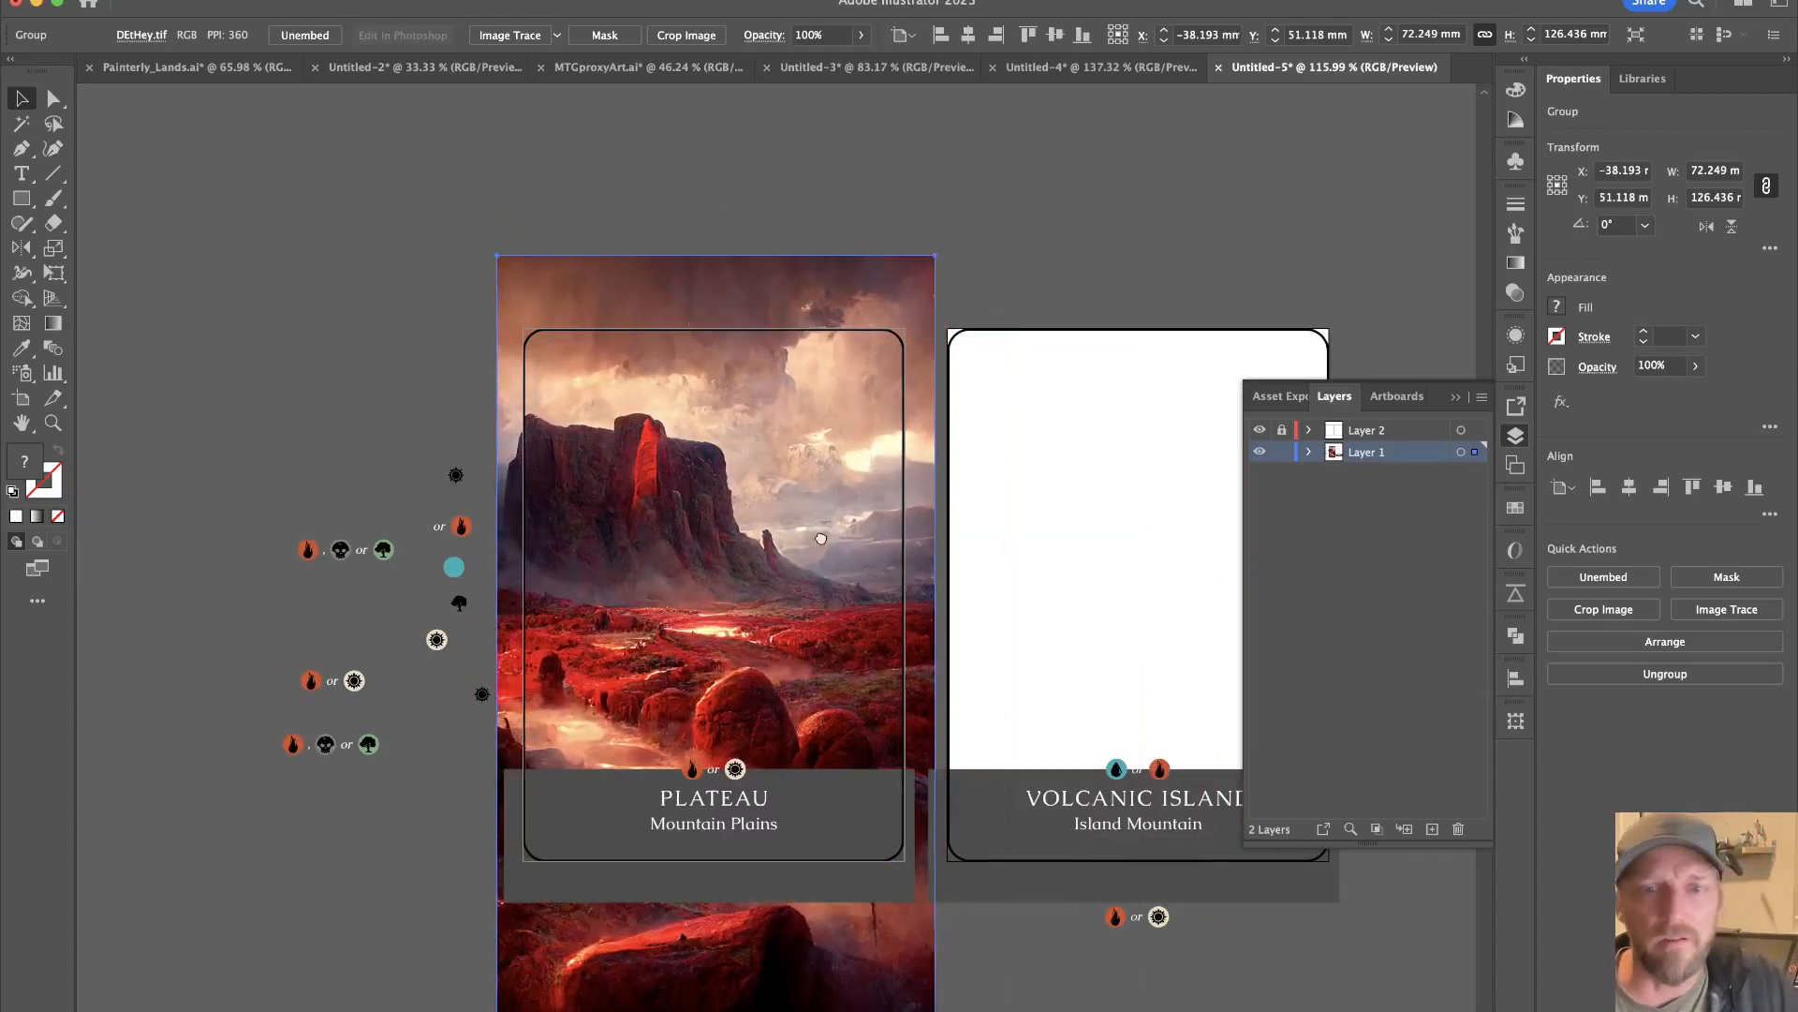
Fill the Plateau card's text bar with a dark red sampled from the illustration's boulders, and deselect it.
{"action": "scroll", "coordinate": [653, 499], "scroll_direction": "down", "scroll_amount": 2}
{"action": "left_click", "coordinate": [823, 772]}
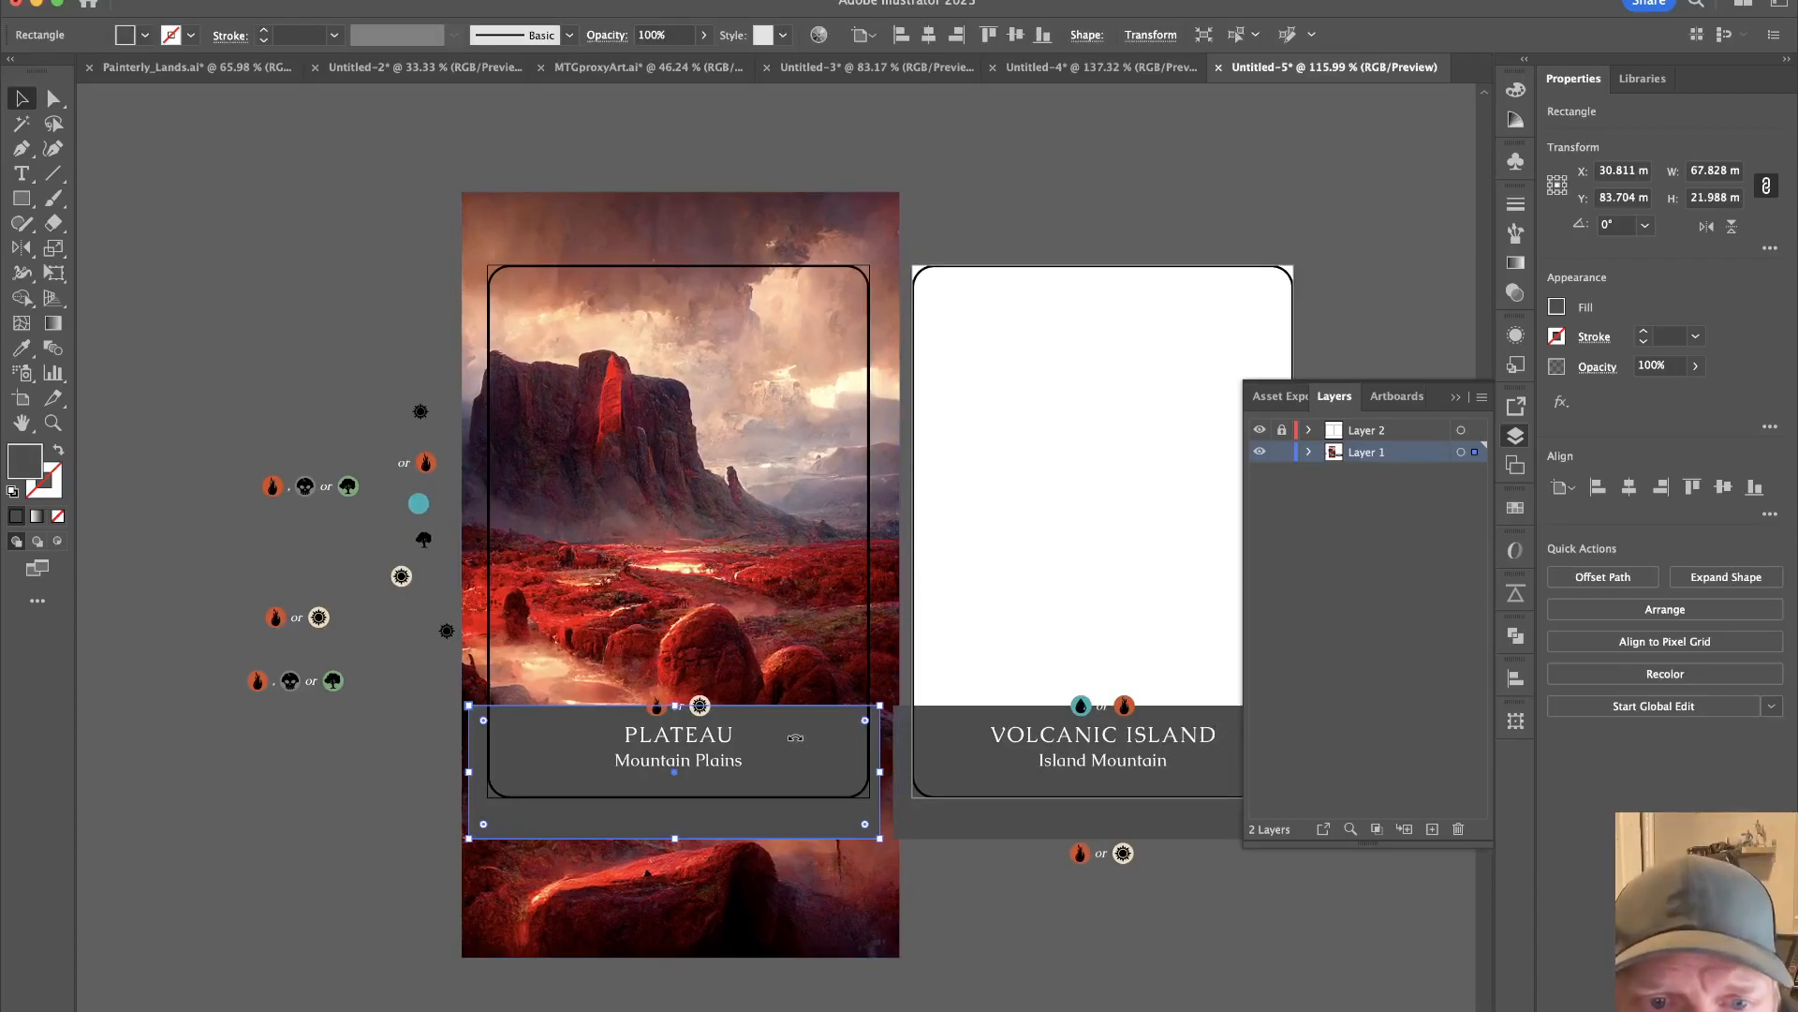
{"action": "key", "text": "i"}
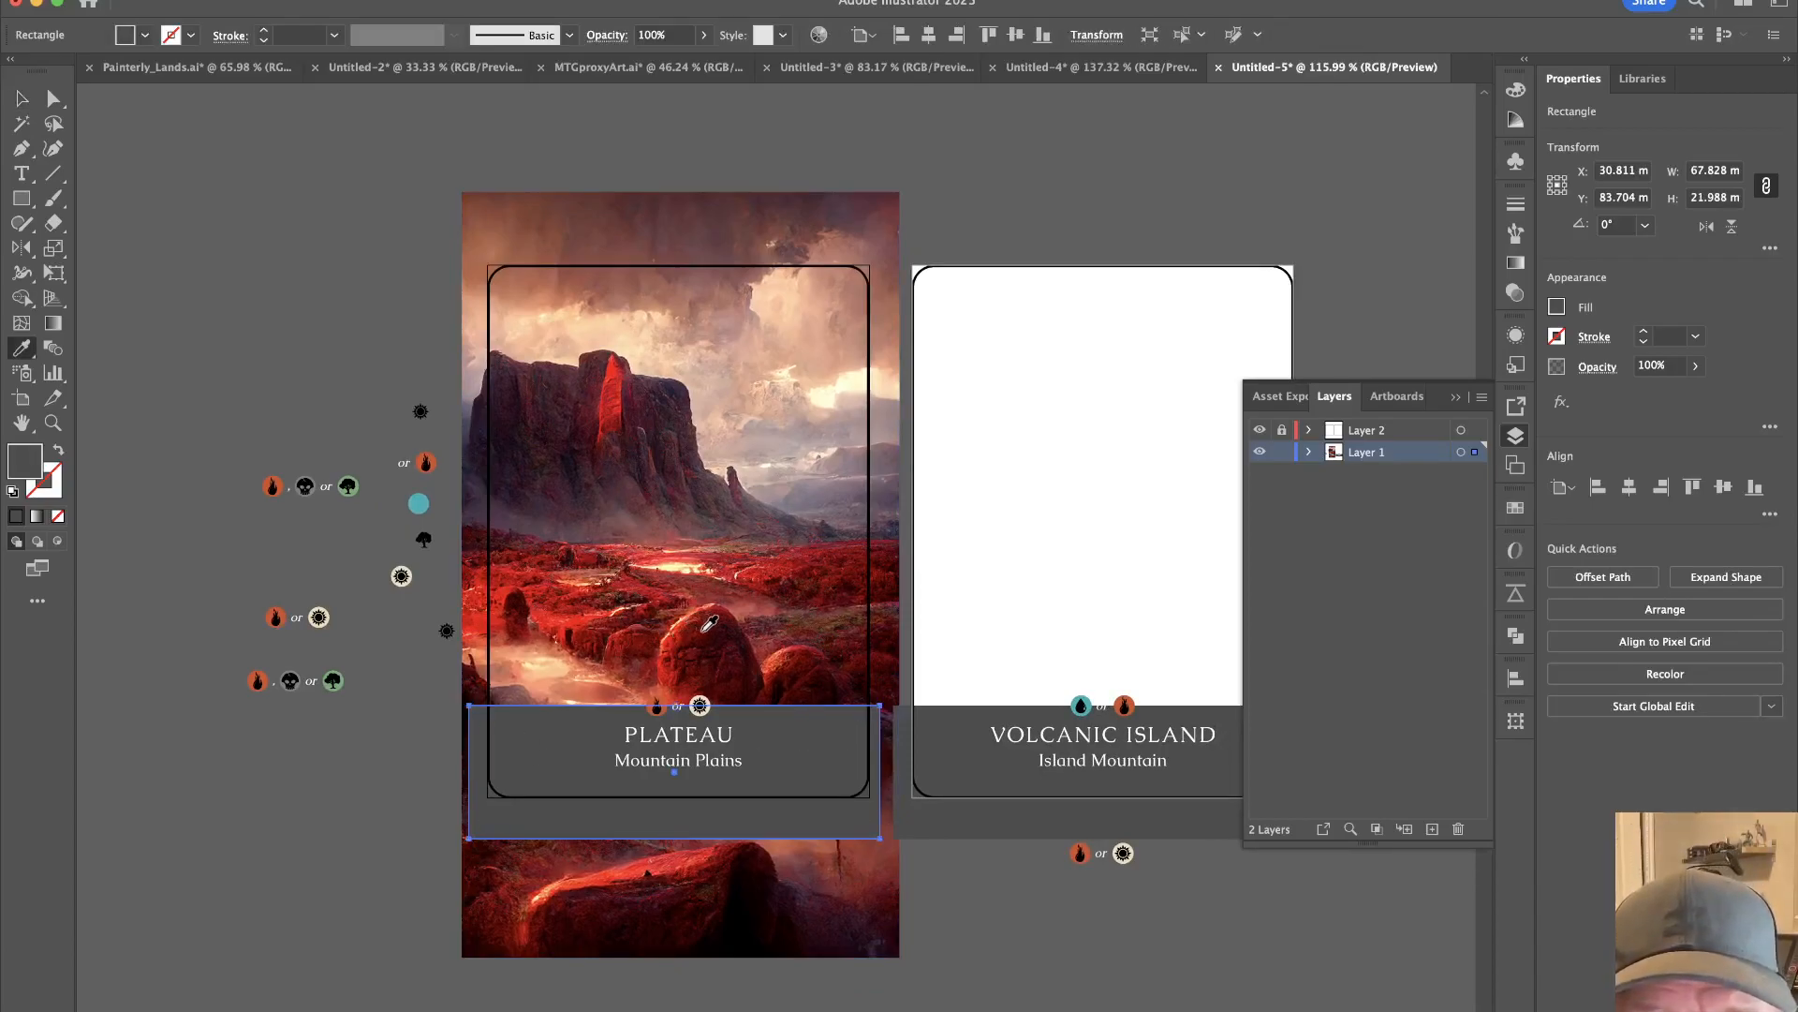
{"action": "left_click", "coordinate": [711, 624]}
{"action": "key", "text": "v"}
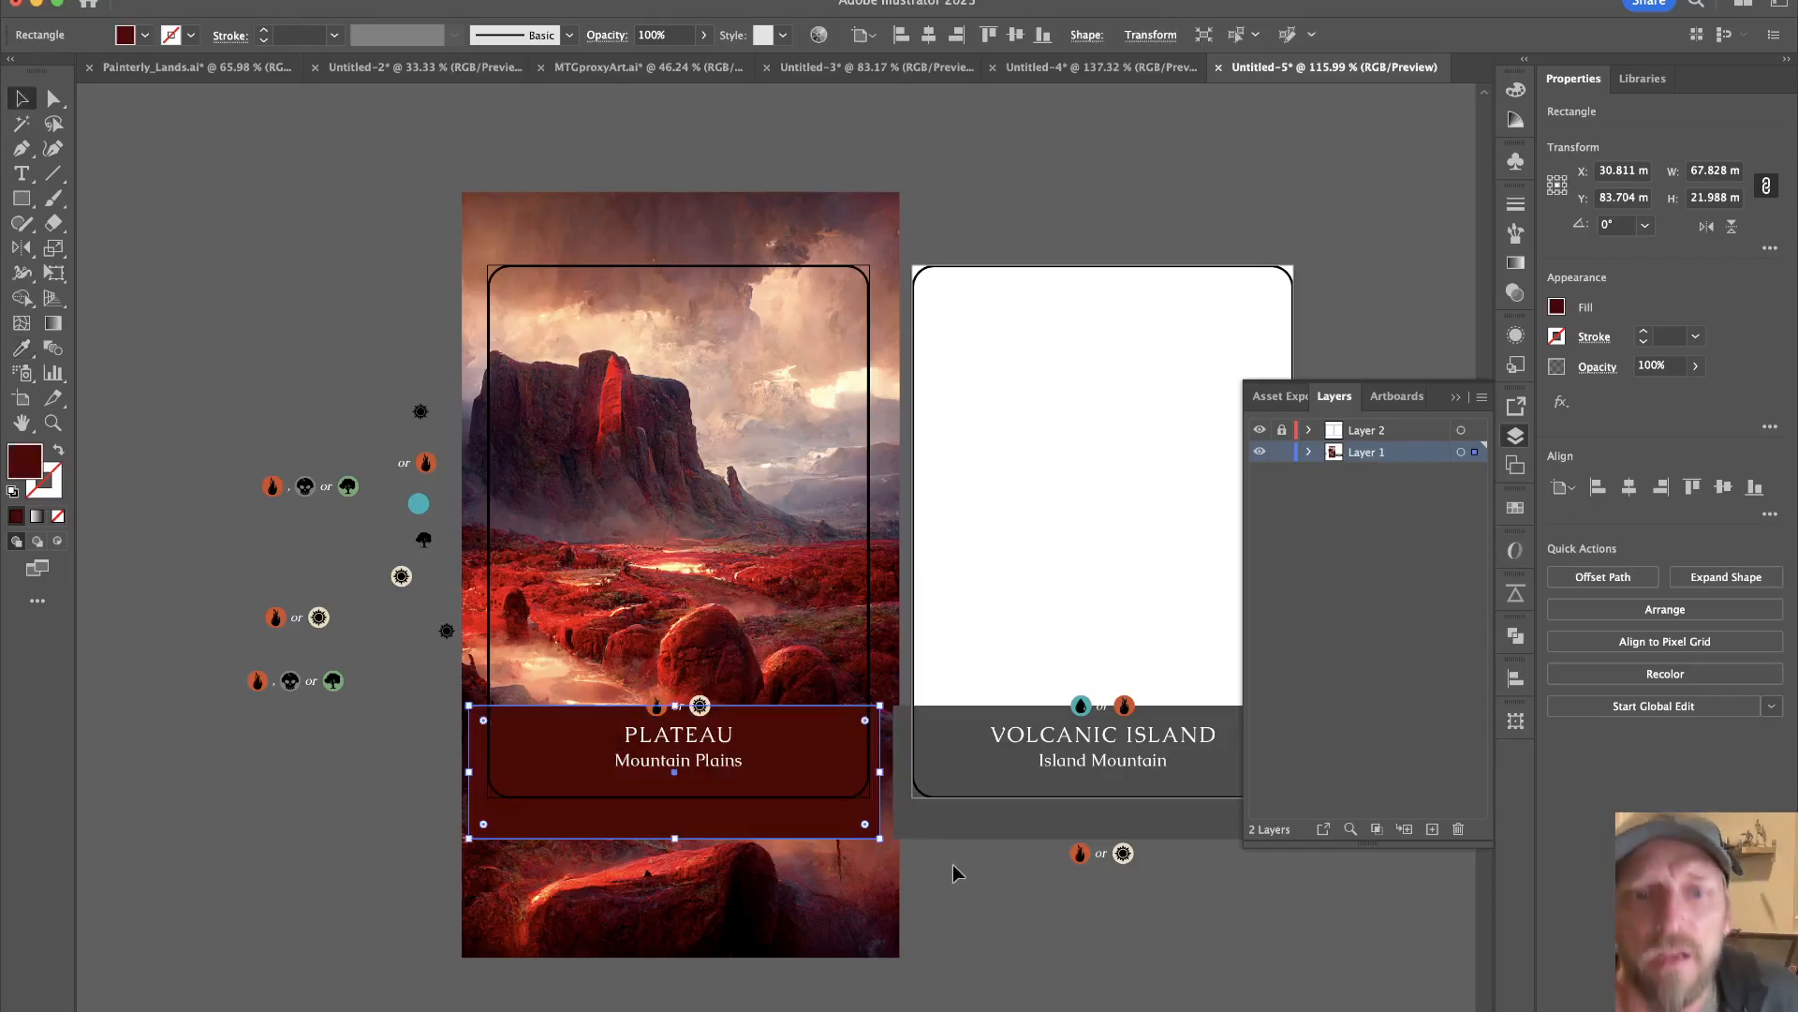
{"action": "left_click", "coordinate": [953, 864]}
Set the Plateau text bar's blending mode to Multiply and its opacity to 77%.
{"action": "key", "text": "z"}
{"action": "left_click_drag", "start_coordinate": [889, 805], "coordinate": [914, 826]}
{"action": "key", "text": "v"}
{"action": "left_click", "coordinate": [823, 691]}
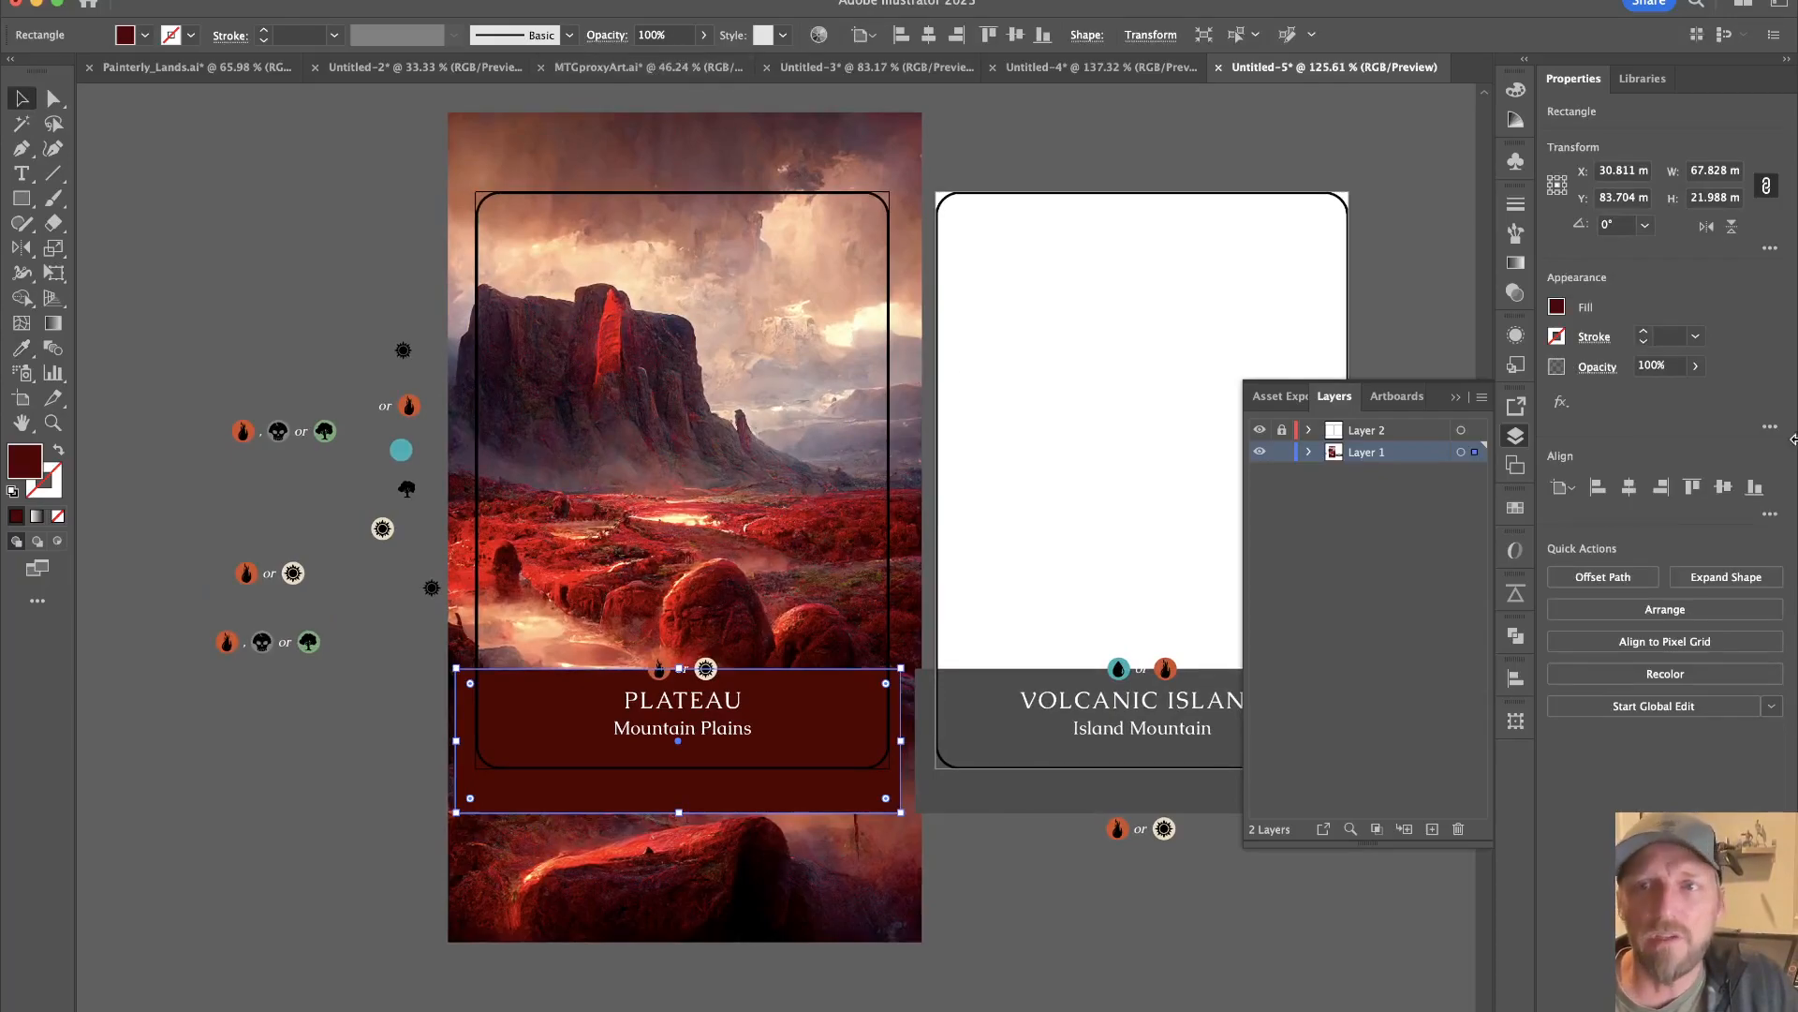
{"action": "left_click", "coordinate": [1598, 366]}
{"action": "left_click", "coordinate": [1430, 405]}
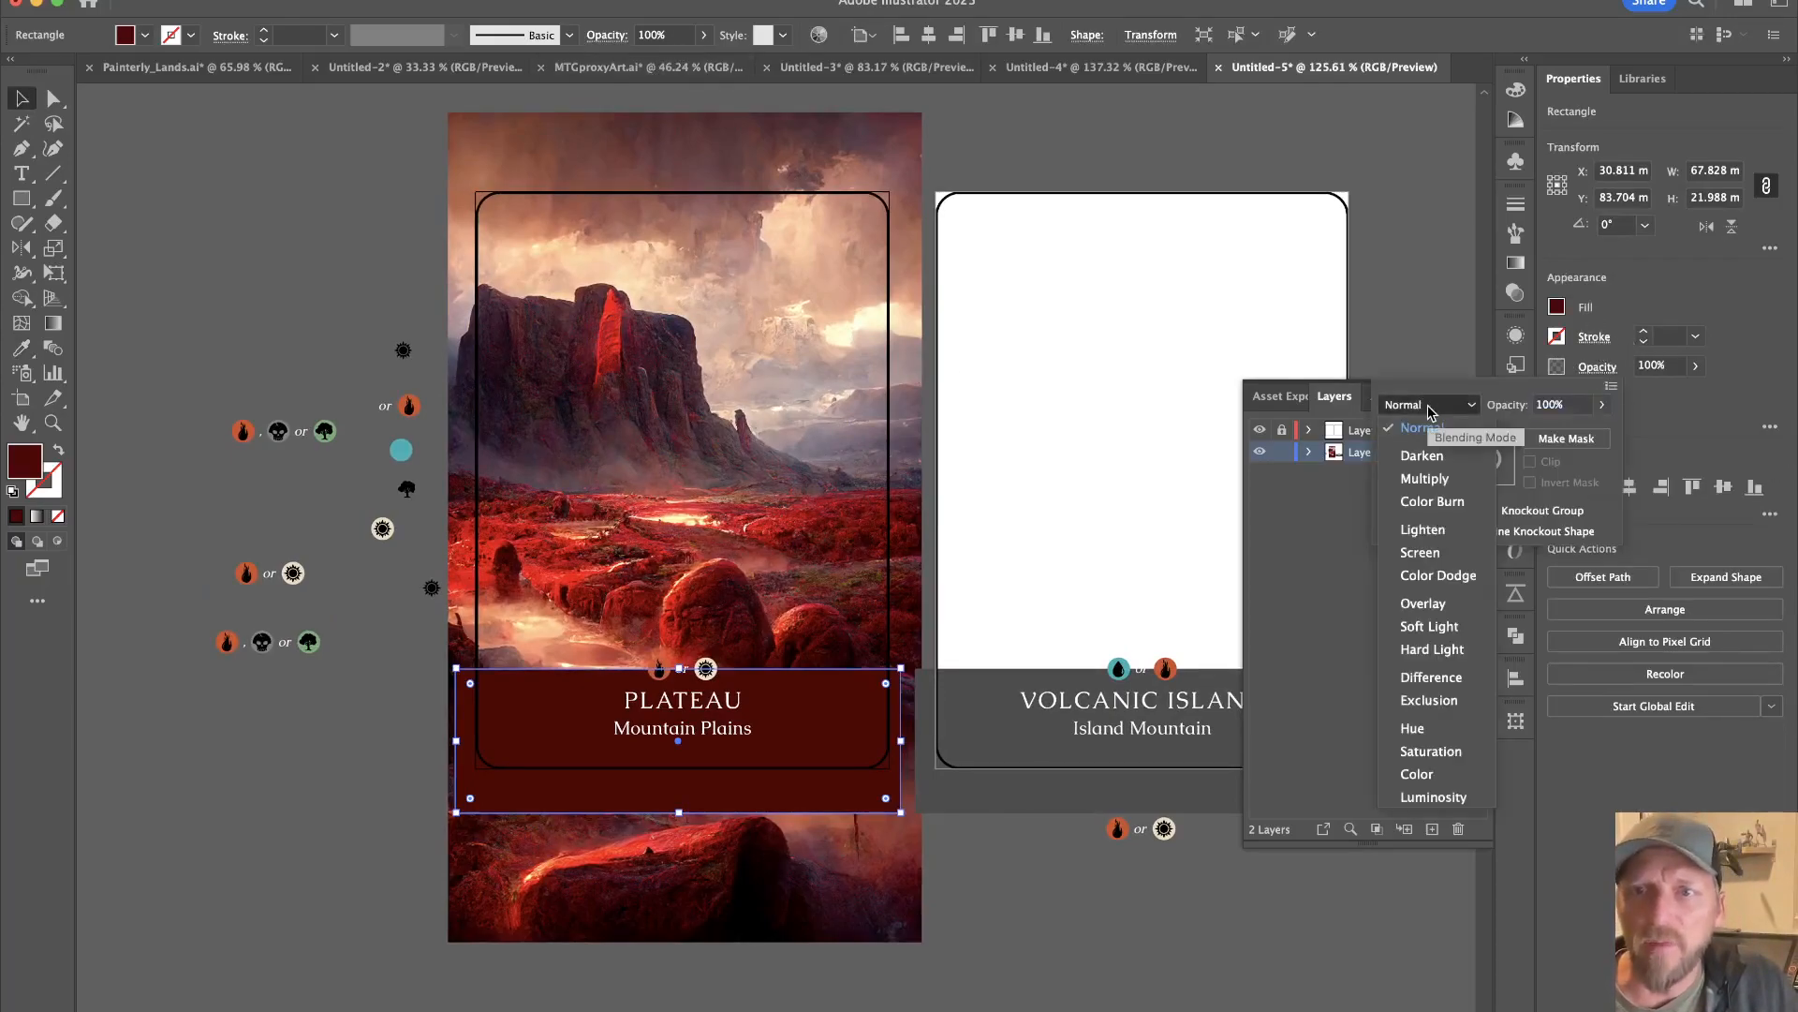
{"action": "left_click", "coordinate": [1431, 478]}
{"action": "left_click", "coordinate": [1602, 405]}
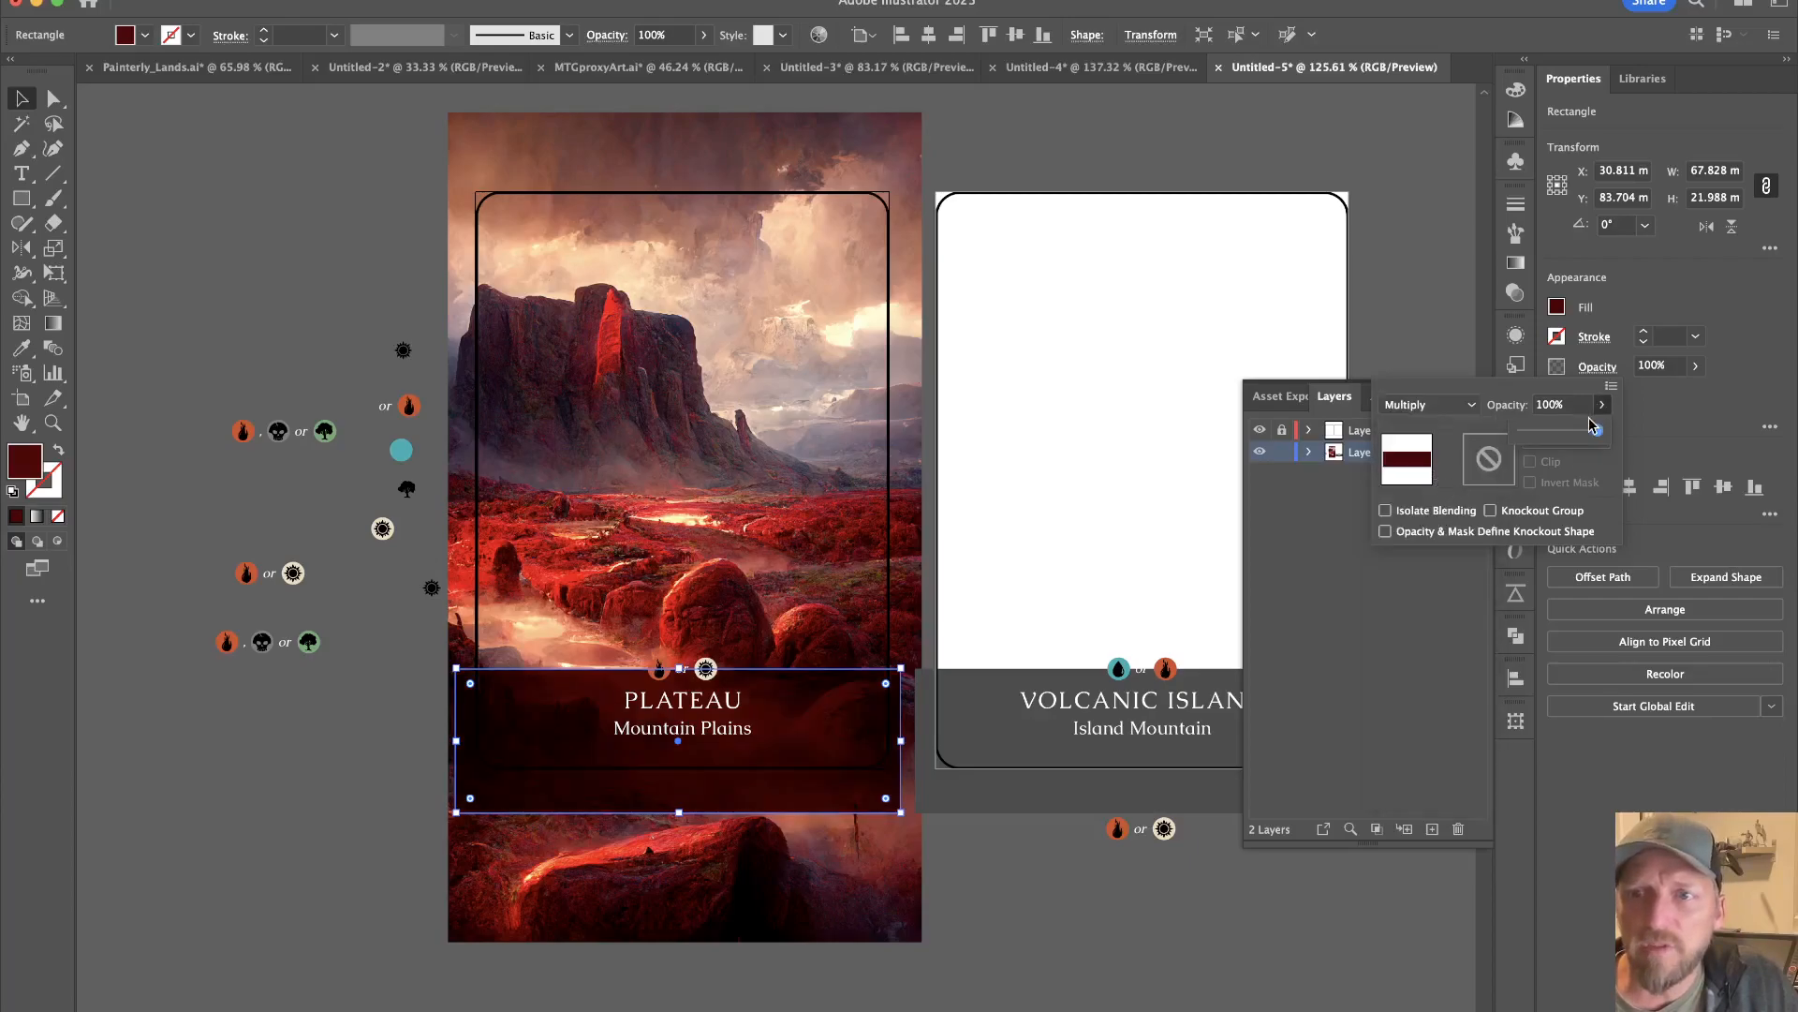
{"action": "left_click_drag", "start_coordinate": [1592, 428], "coordinate": [1579, 436]}
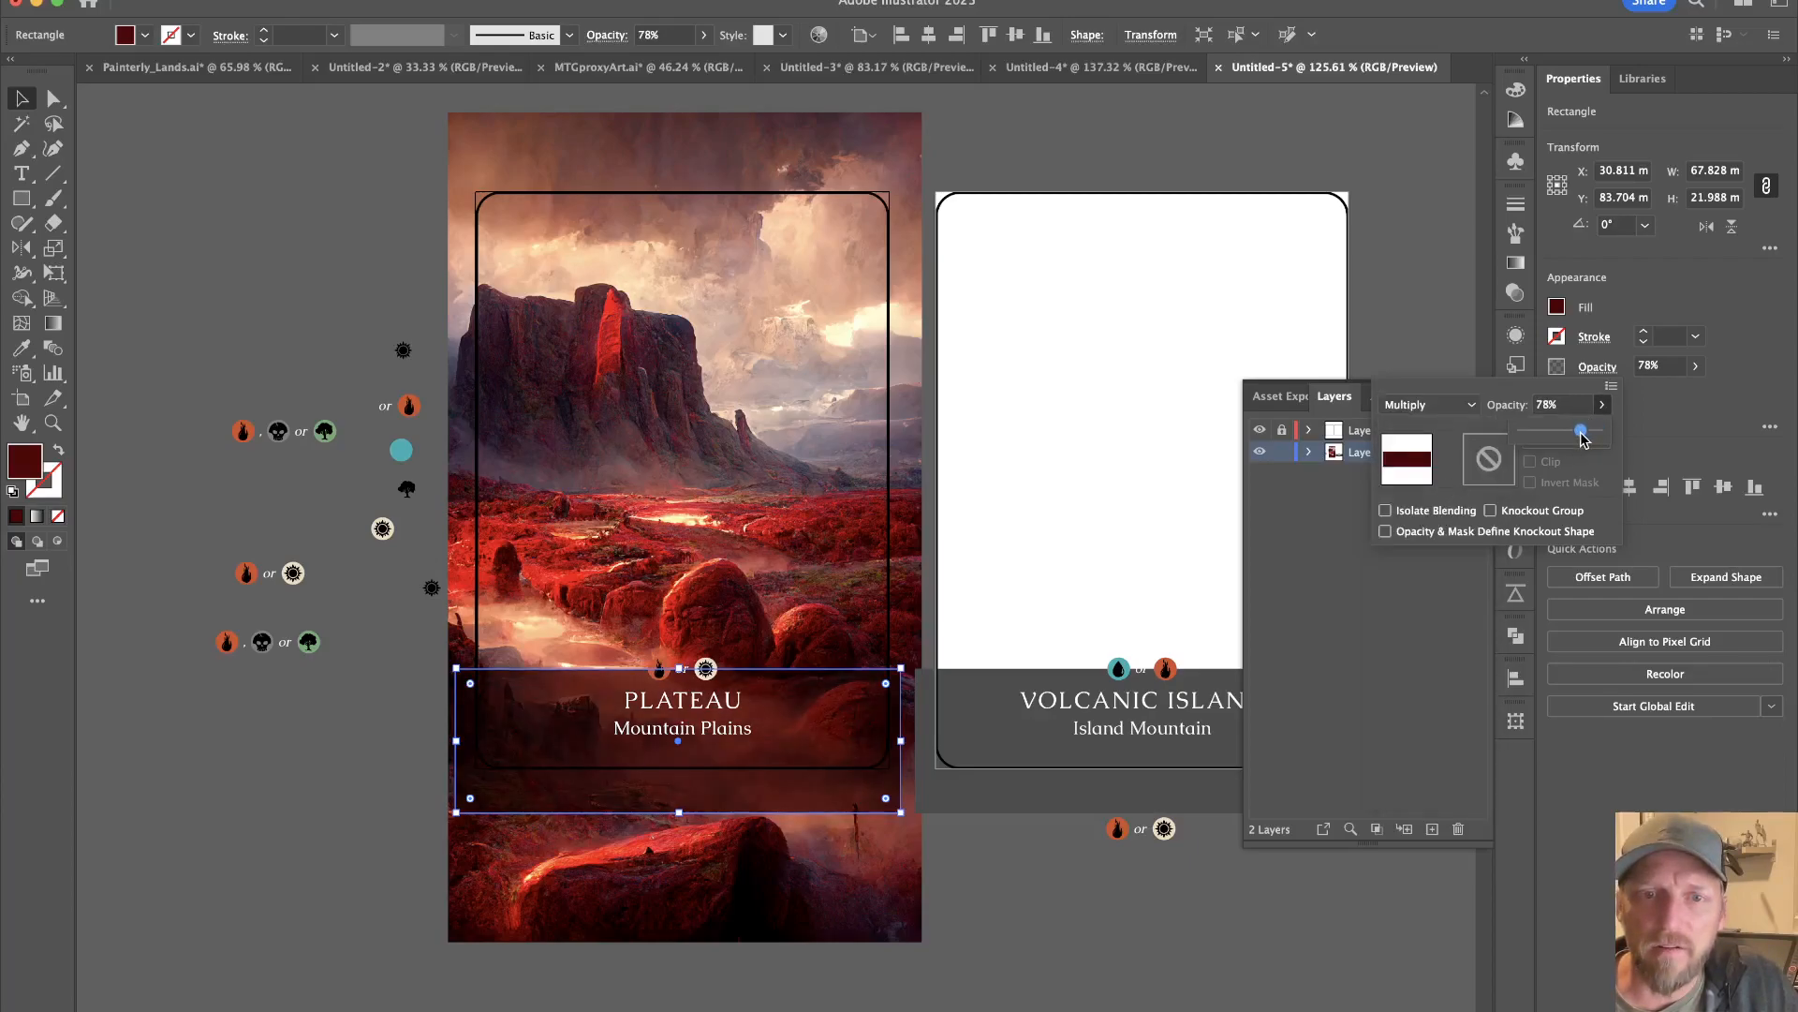
{"action": "left_click", "coordinate": [1014, 880]}
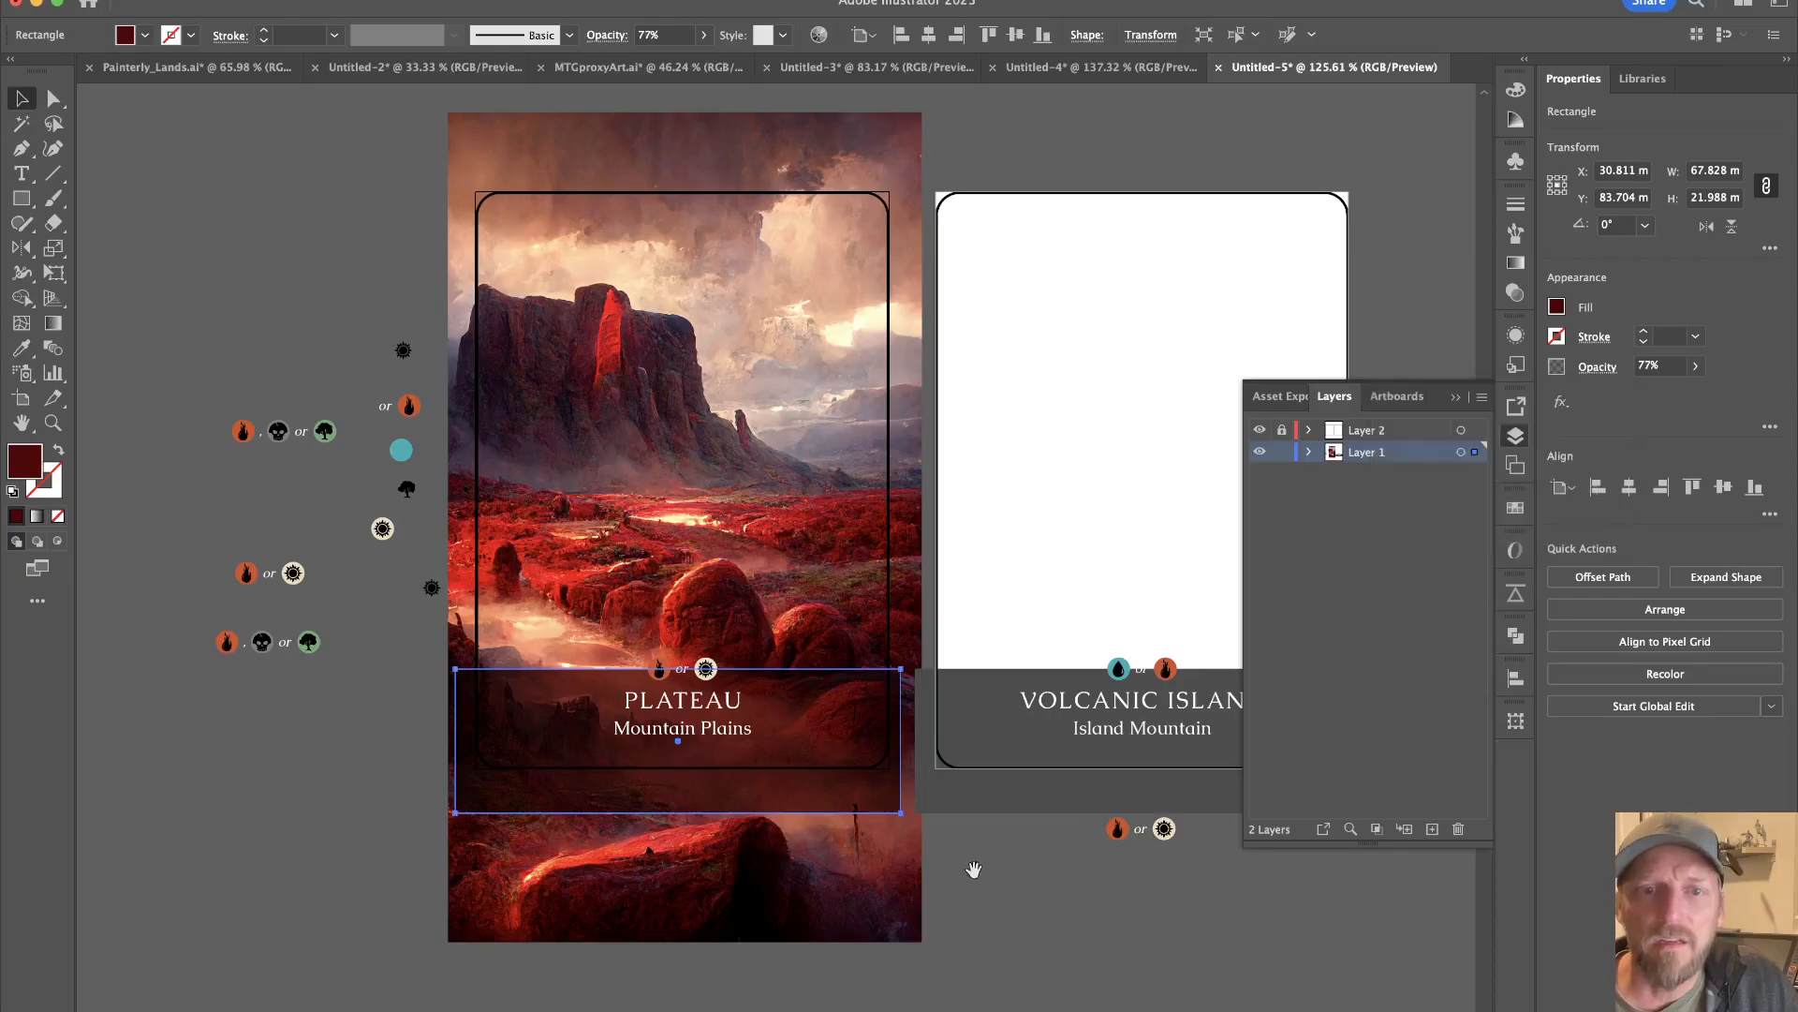
Widen the Plateau card's text bar slightly so it extends farther beyond the card frame, and deselect it.
{"action": "scroll", "coordinate": [993, 853], "scroll_direction": "down", "scroll_amount": 1}
{"action": "scroll", "coordinate": [993, 853], "scroll_direction": "left", "scroll_amount": 1}
{"action": "scroll", "coordinate": [1013, 846], "scroll_direction": "up", "scroll_amount": 1}
{"action": "scroll", "coordinate": [1014, 846], "scroll_direction": "right", "scroll_amount": 1}
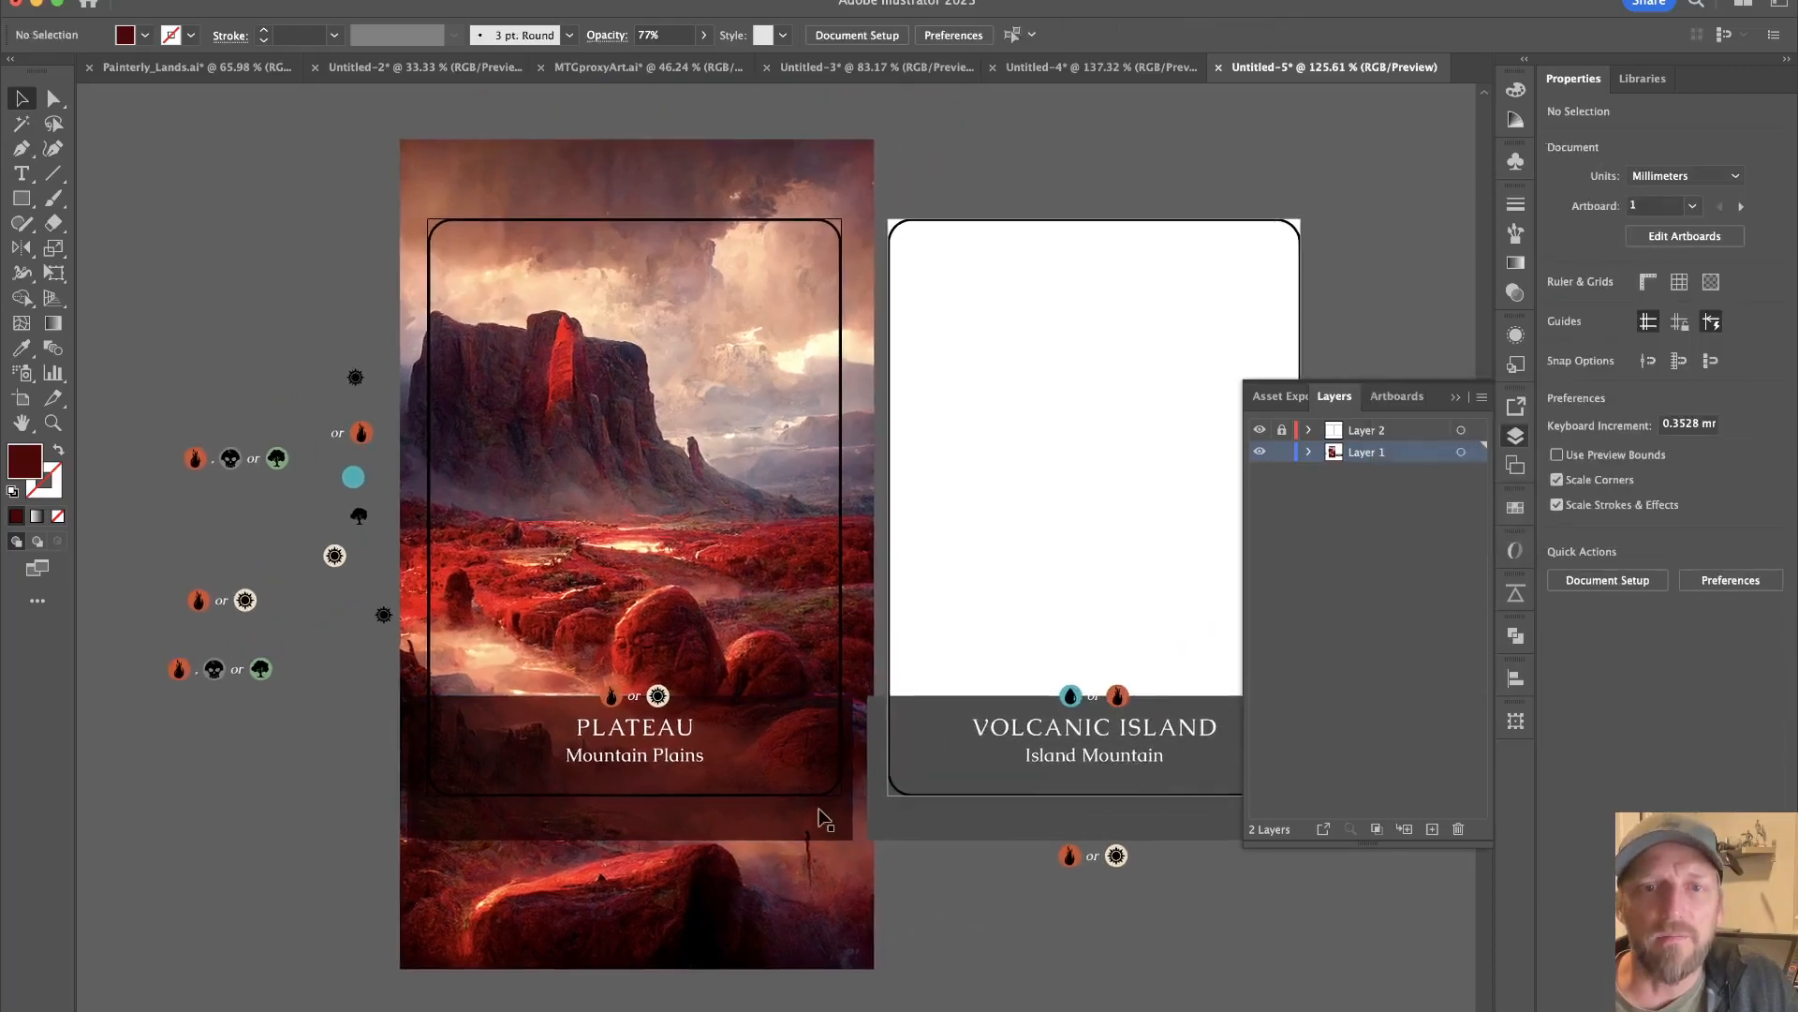
{"action": "left_click", "coordinate": [822, 814]}
{"action": "left_click_drag", "start_coordinate": [847, 771], "coordinate": [860, 772]}
{"action": "left_click", "coordinate": [872, 867]}
Scale the plateau image down to about 70 mm wide and shift it up behind the Plateau frame.
{"action": "key", "text": "z"}
{"action": "left_click_drag", "start_coordinate": [554, 683], "coordinate": [623, 721]}
{"action": "left_click", "coordinate": [837, 554]}
{"action": "left_click_drag", "start_coordinate": [823, 474], "coordinate": [904, 625]}
{"action": "left_click_drag", "start_coordinate": [904, 626], "coordinate": [829, 619]}
{"action": "key", "text": "v"}
{"action": "left_click_drag", "start_coordinate": [923, 371], "coordinate": [912, 391]}
{"action": "left_click_drag", "start_coordinate": [820, 472], "coordinate": [822, 441]}
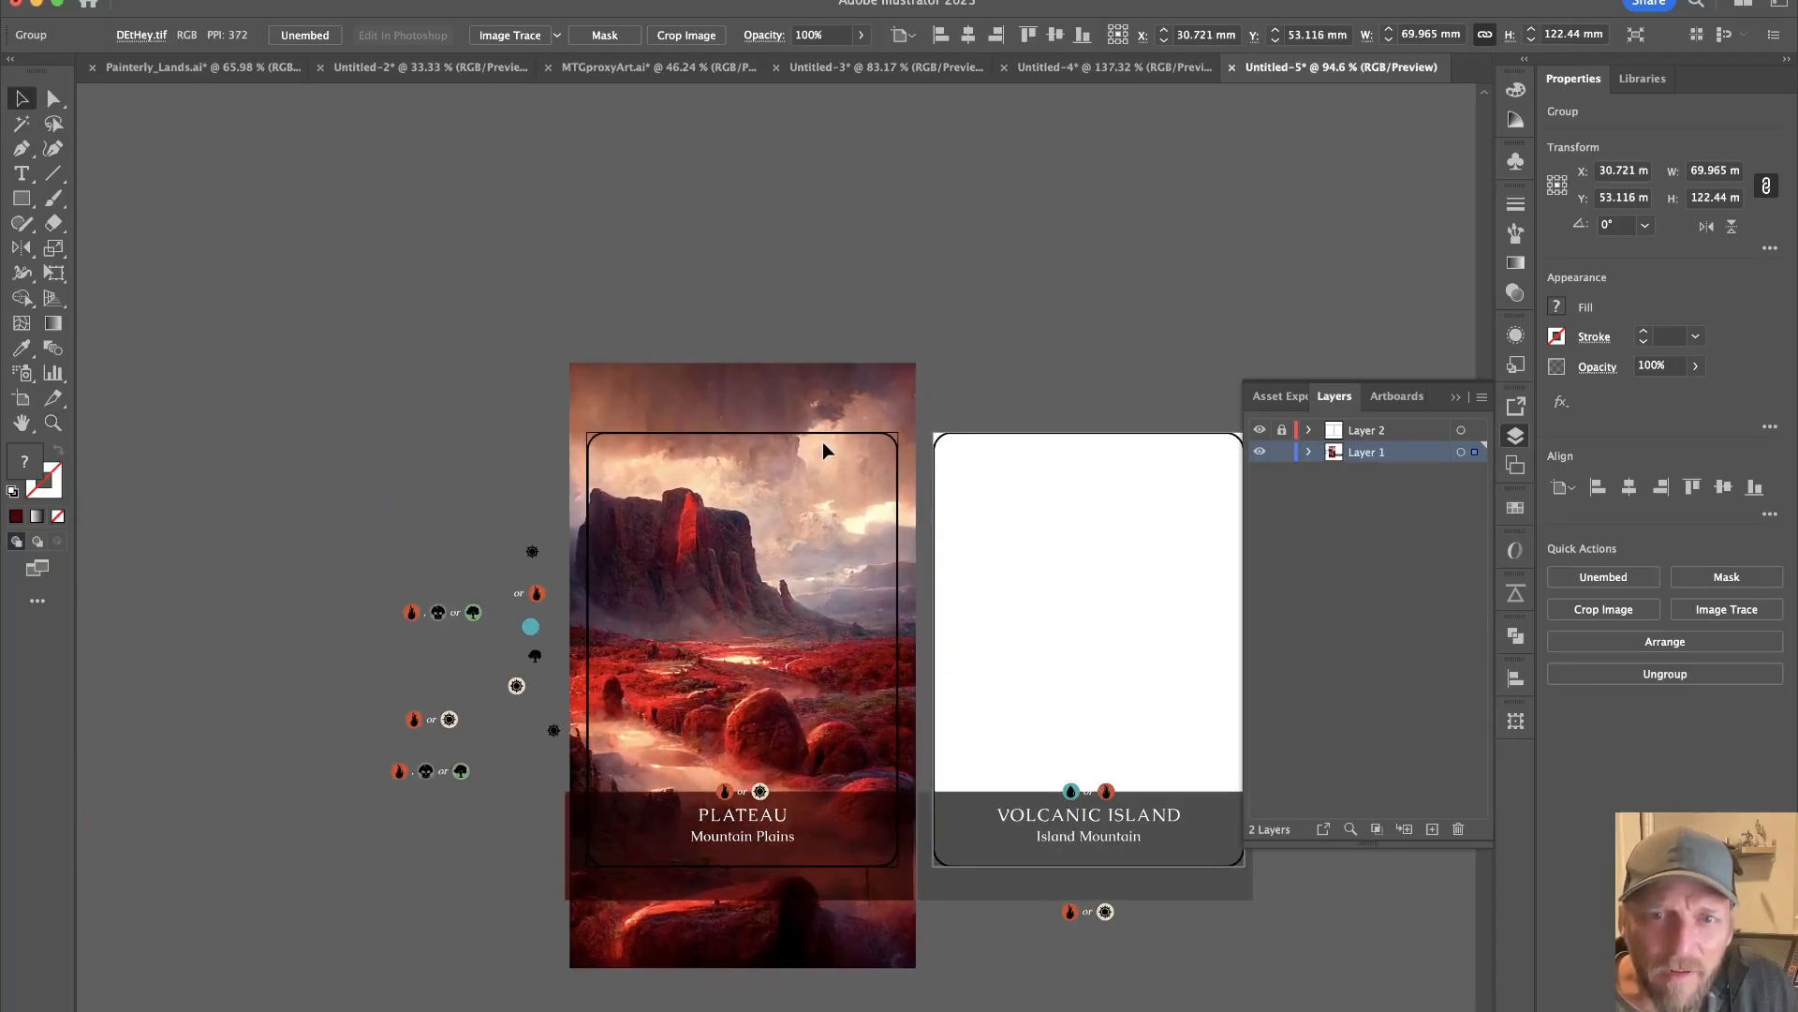
Fine-tune the plateau image's position upward so it fills the card frame at about Y 44.4 mm, and deselect it.
{"action": "key", "text": "z"}
{"action": "left_click_drag", "start_coordinate": [748, 808], "coordinate": [849, 843]}
{"action": "key", "text": "v"}
{"action": "mouse_move", "coordinate": [802, 641]}
{"action": "left_mouse_down"}
{"action": "mouse_move", "coordinate": [792, 691]}
{"action": "mouse_move", "coordinate": [808, 700]}
{"action": "mouse_move", "coordinate": [806, 622]}
{"action": "left_mouse_up"}
{"action": "left_click_drag", "start_coordinate": [903, 731], "coordinate": [513, 642]}
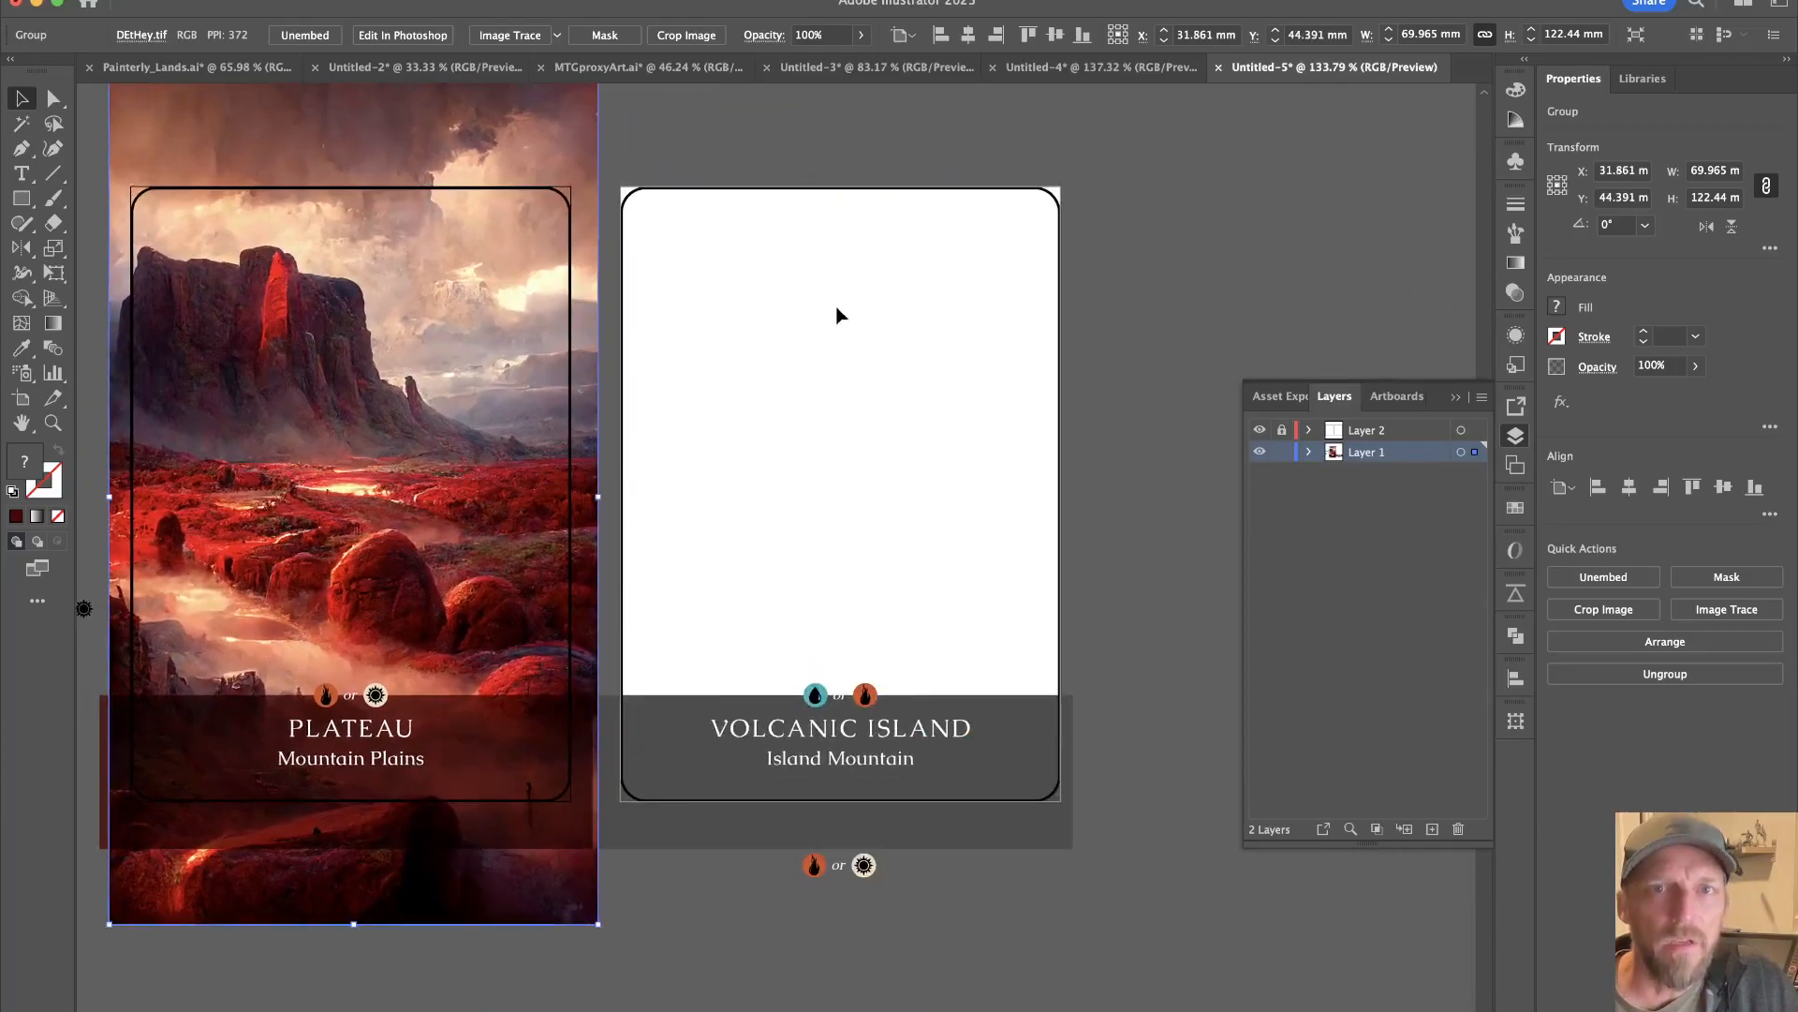
{"action": "left_click", "coordinate": [774, 138]}
Switch to the Midjourney Bot chat in Discord, find the upscaled isolated volcanic island image and enlarge it.
{"action": "key", "text": "super+Tab"}
{"action": "key", "text": "super+Tab"}
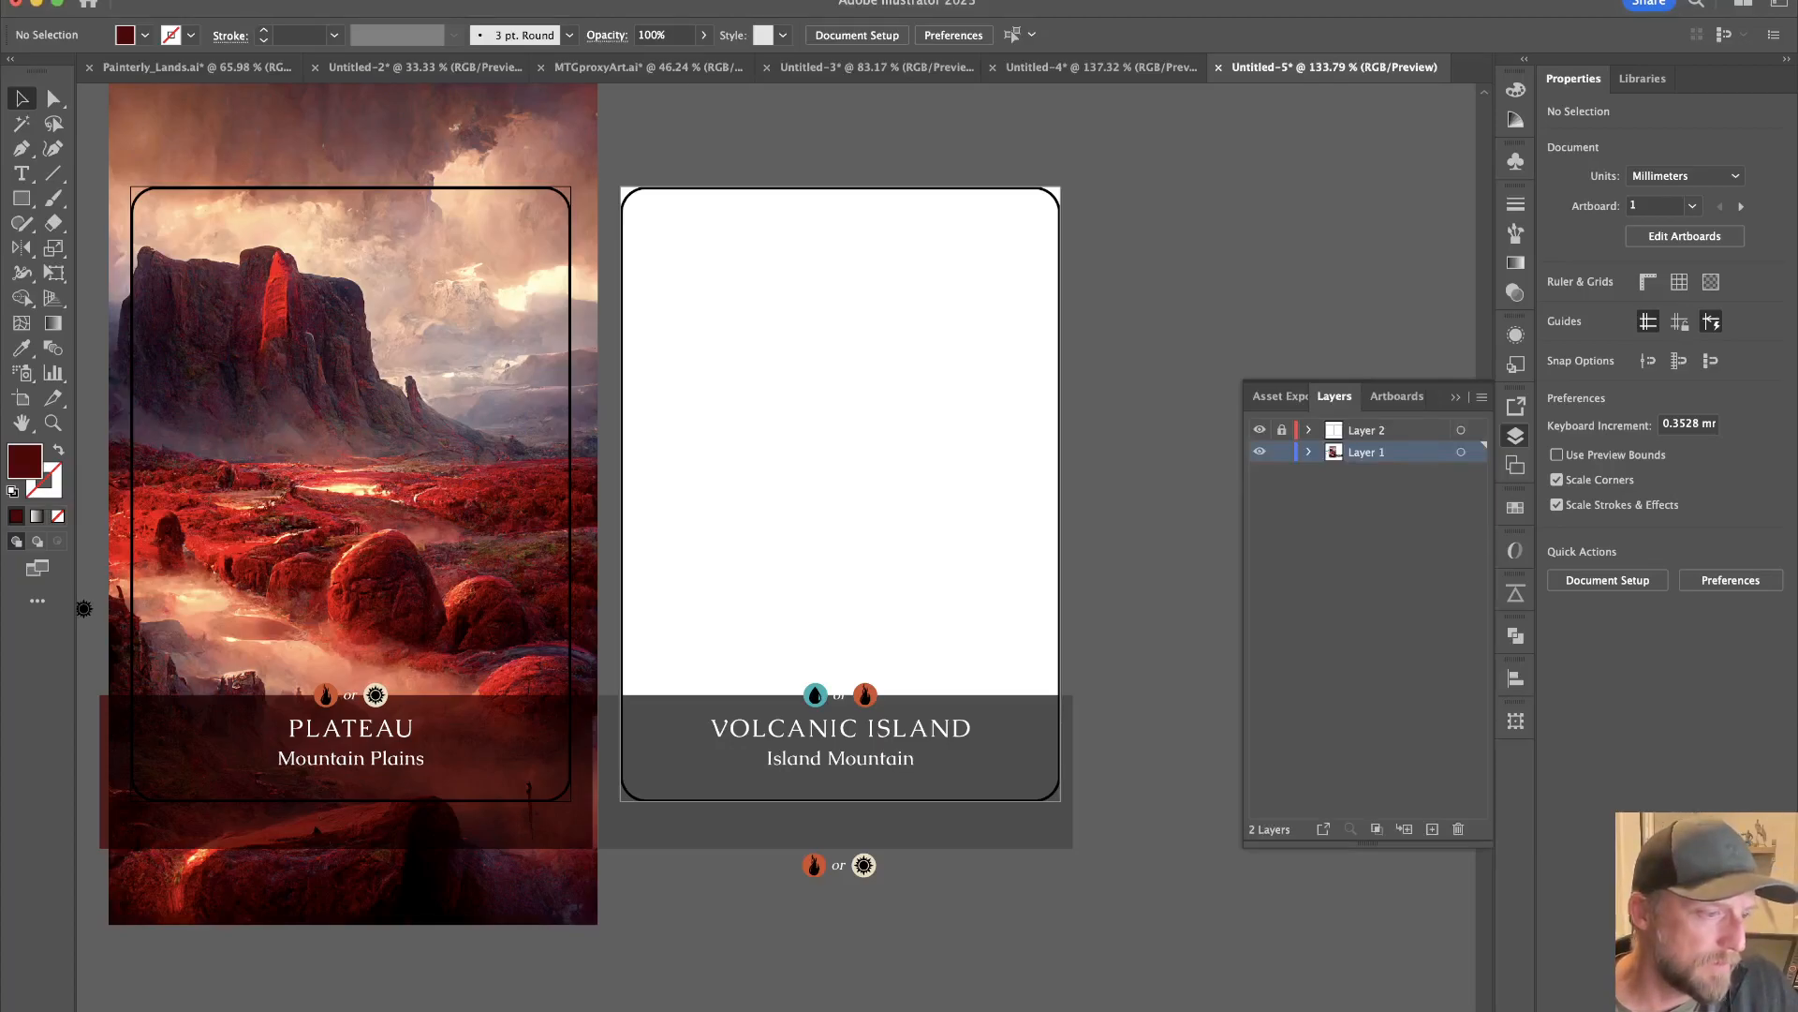
{"action": "key", "text": "super+Tab"}
{"action": "left_click", "coordinate": [490, 559]}
{"action": "scroll", "coordinate": [255, 609], "scroll_direction": "up", "scroll_amount": 7}
{"action": "scroll", "coordinate": [298, 588], "scroll_direction": "up", "scroll_amount": 15}
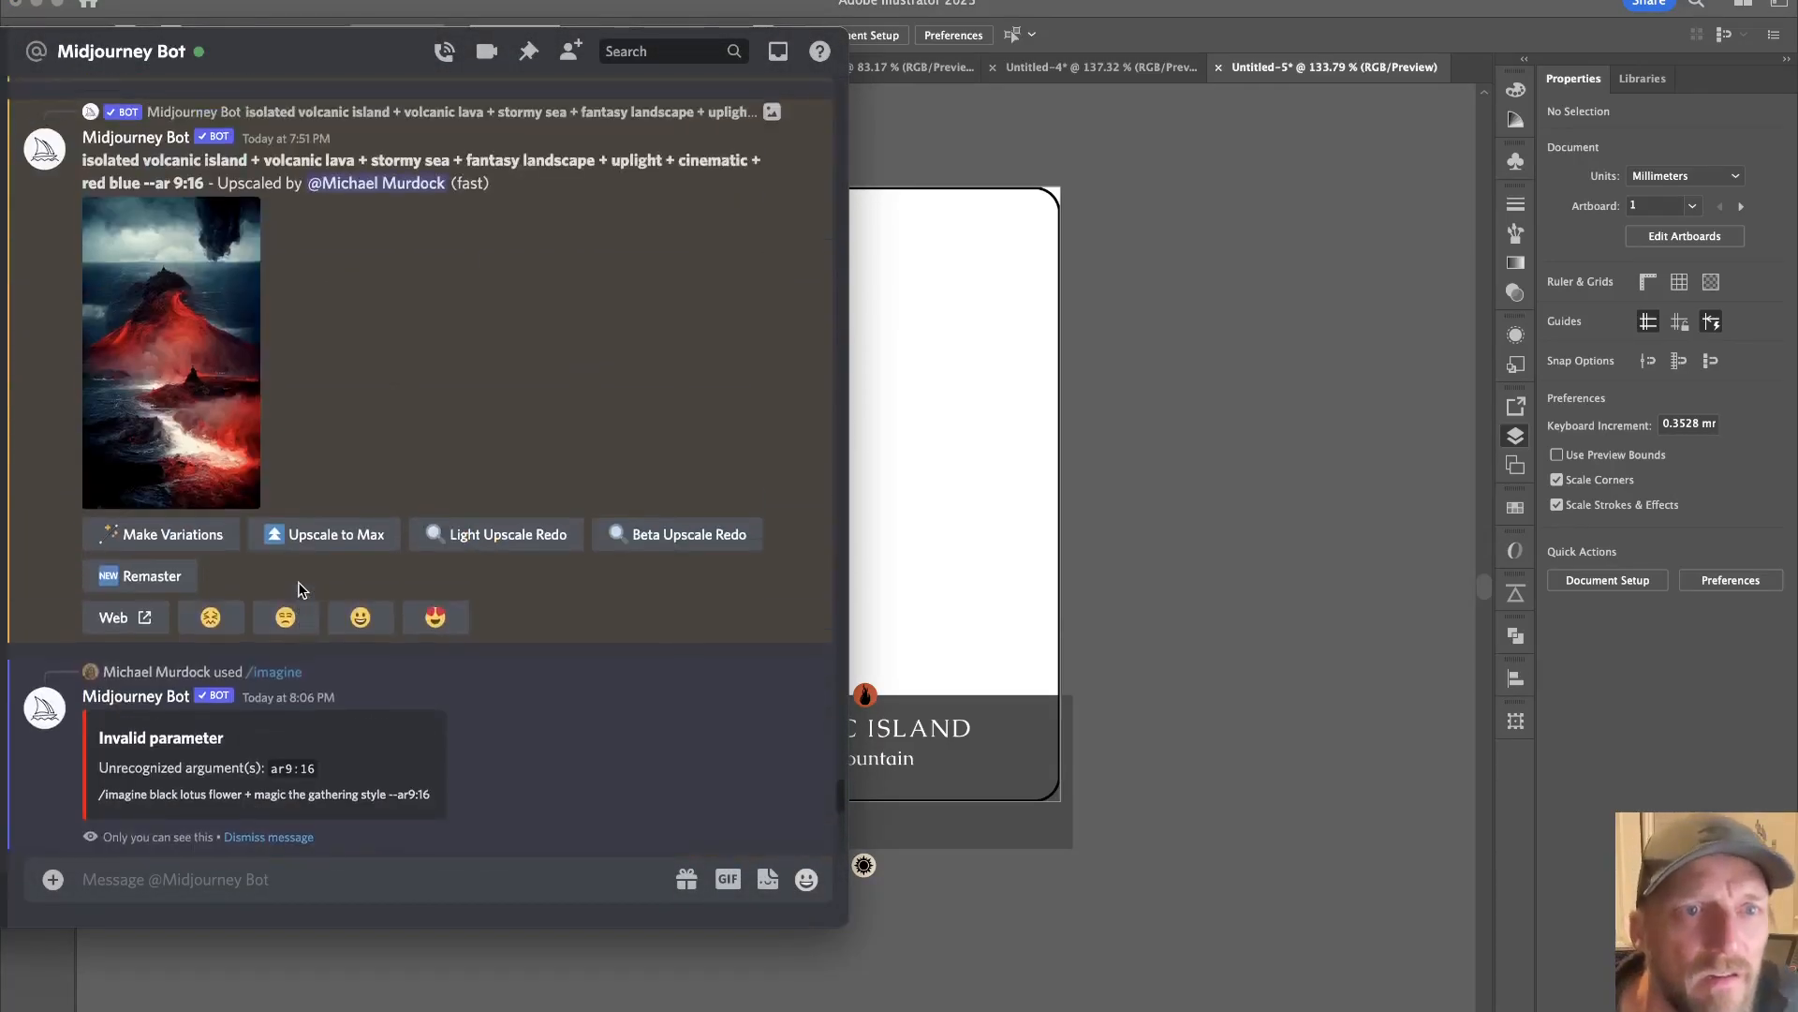
{"action": "scroll", "coordinate": [302, 588], "scroll_direction": "up", "scroll_amount": 2}
{"action": "left_click", "coordinate": [180, 647]}
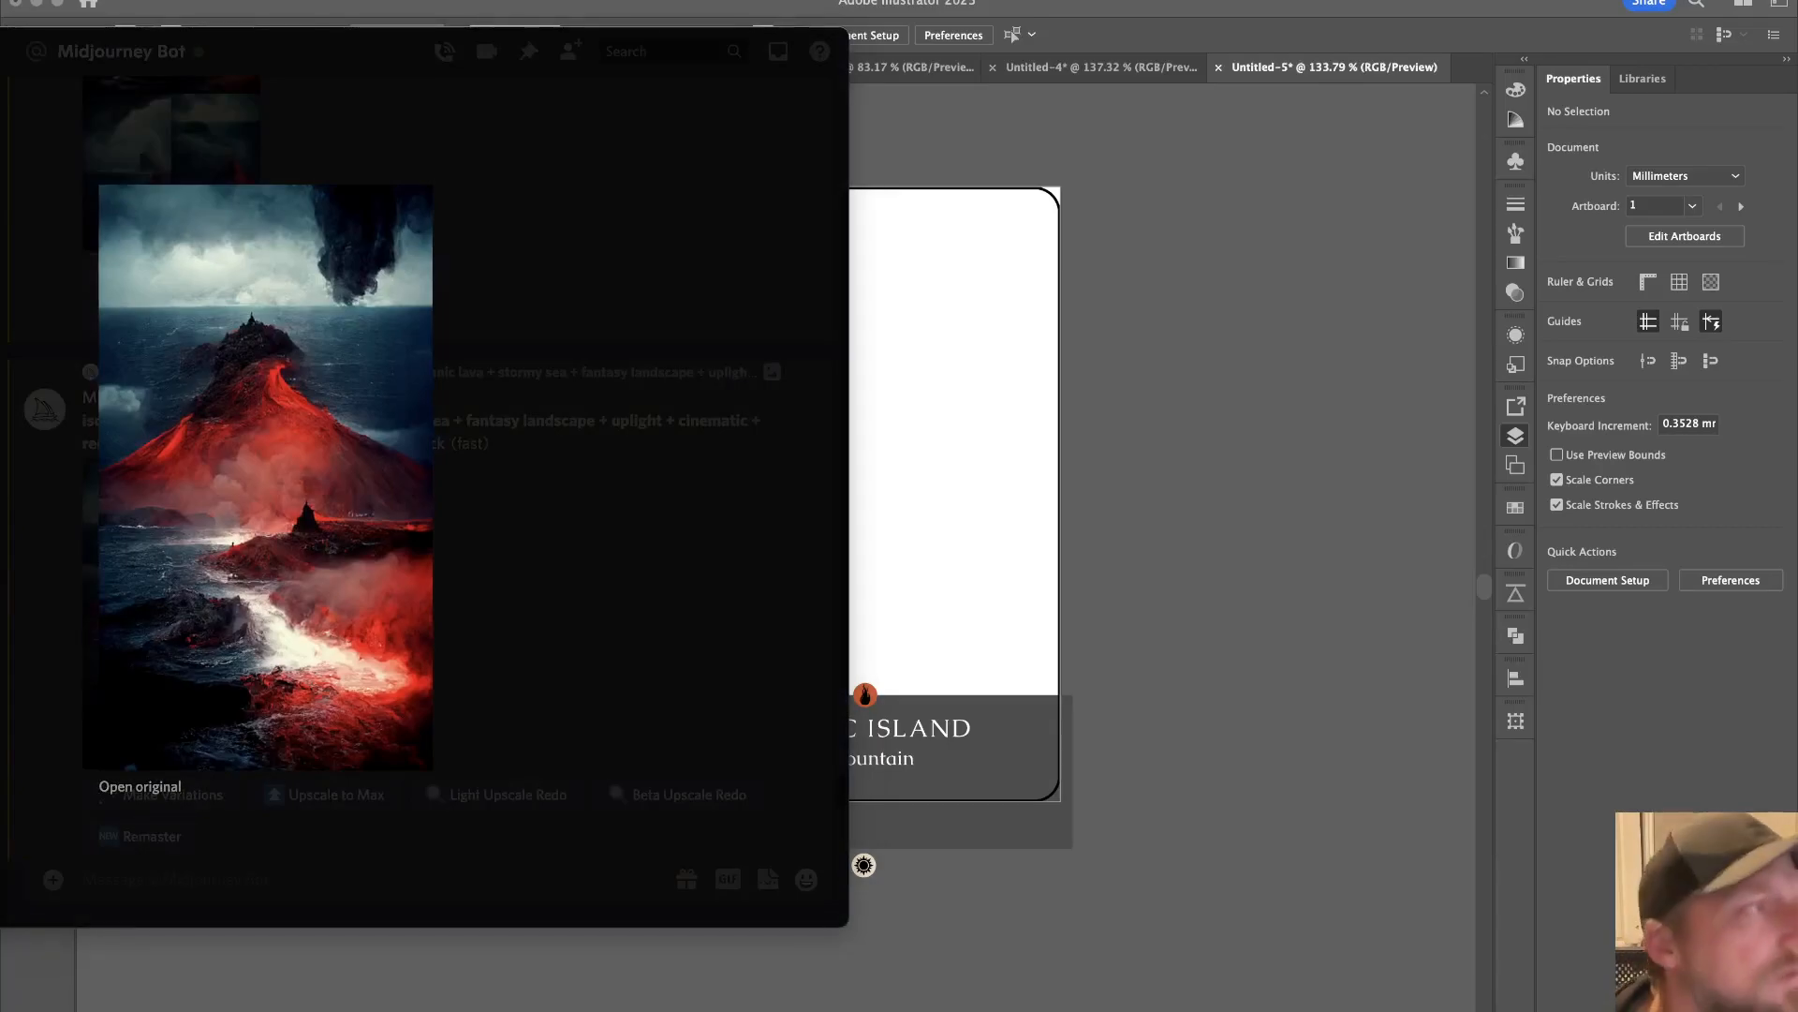
Paste the volcanic island image into the Illustrator document, move it over the Volcanic Island card and send it to the back.
{"action": "left_click", "coordinate": [1257, 673]}
{"action": "key", "text": "super+v"}
{"action": "key", "text": "z"}
{"action": "left_click_drag", "start_coordinate": [1076, 724], "coordinate": [798, 551]}
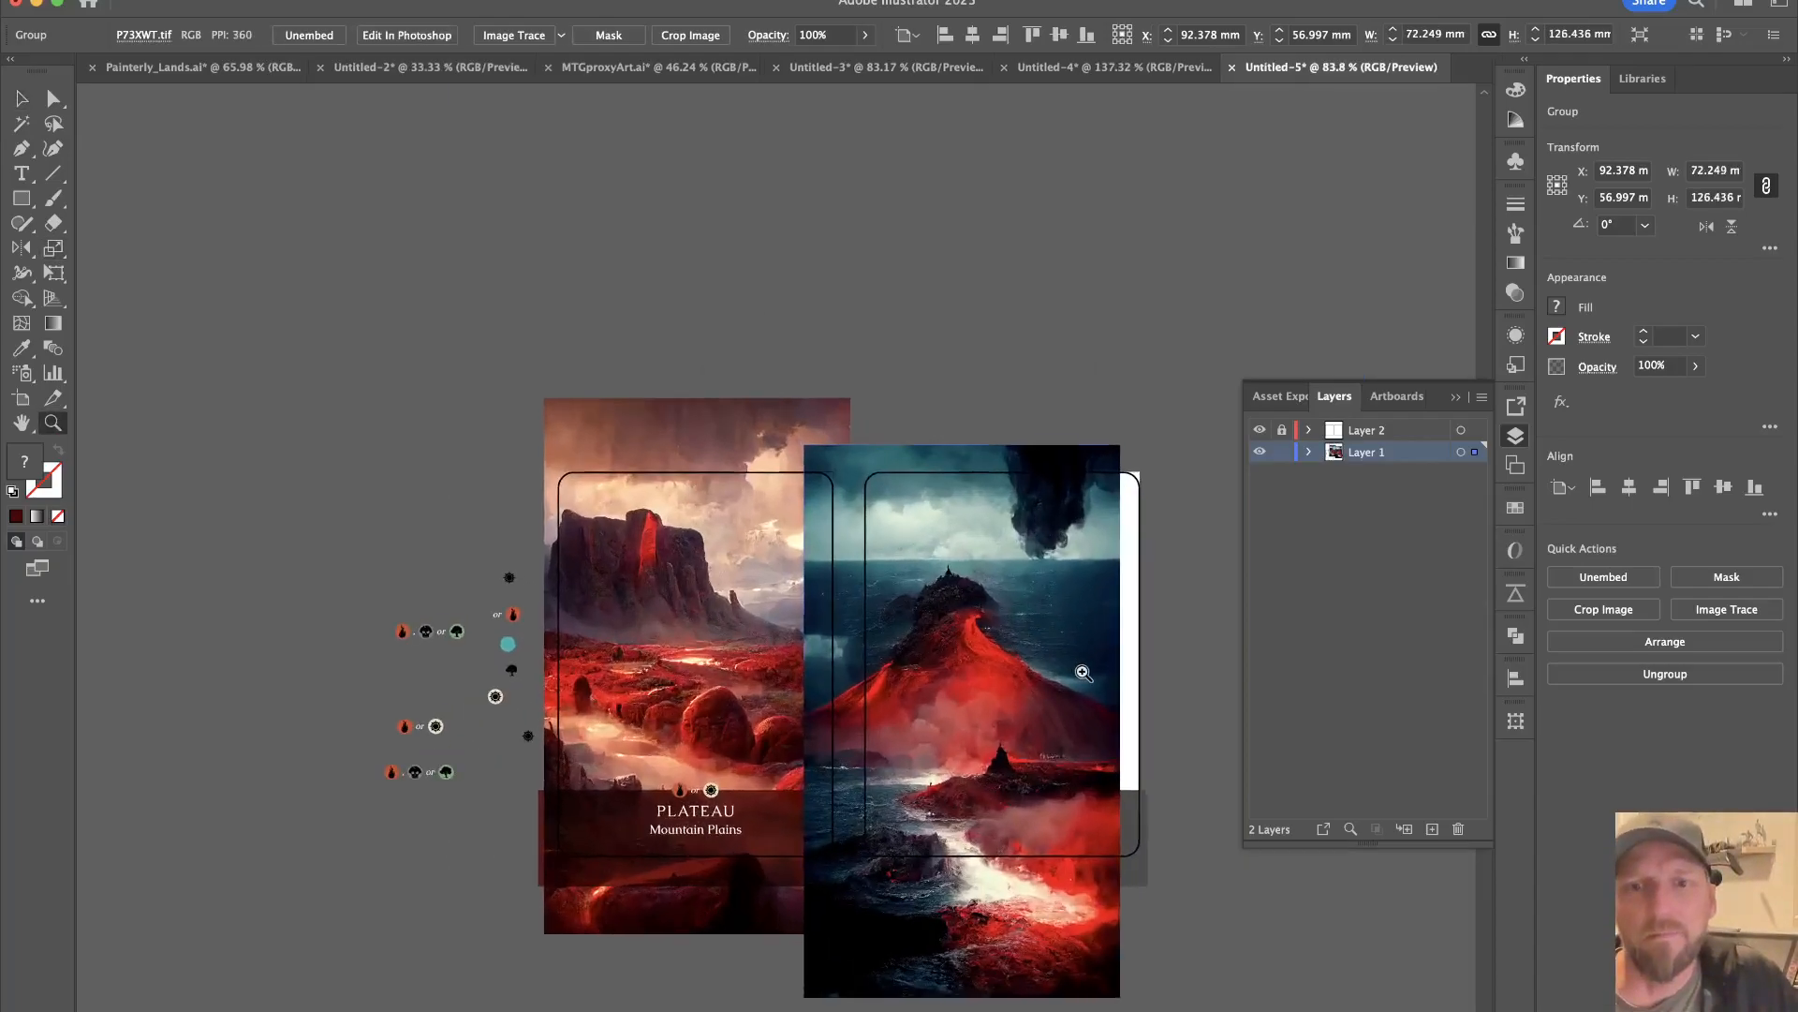
{"action": "key", "text": "v"}
{"action": "left_click_drag", "start_coordinate": [1026, 650], "coordinate": [1074, 580]}
{"action": "key", "text": "super+shift+["}
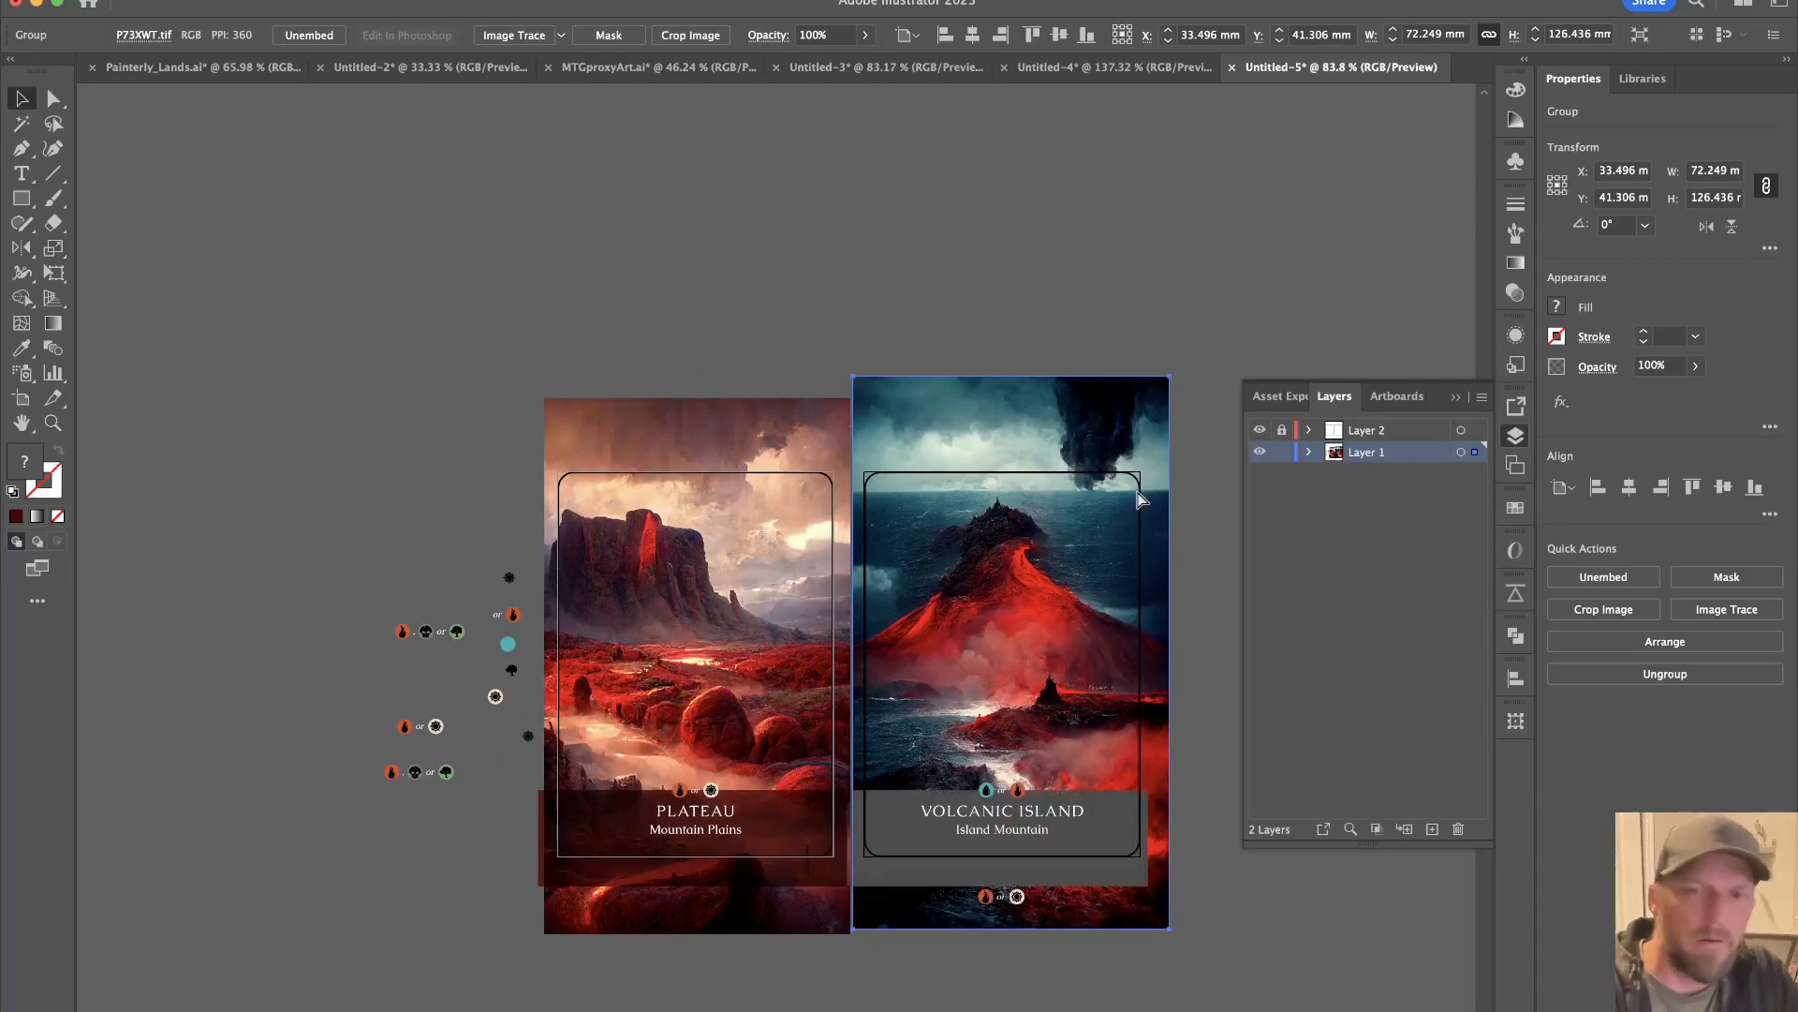
Fill the Volcanic Island text bar with a dark blue sampled from the illustration's sea.
{"action": "scroll", "coordinate": [894, 853], "scroll_direction": "up", "scroll_amount": 3}
{"action": "left_click", "coordinate": [894, 853]}
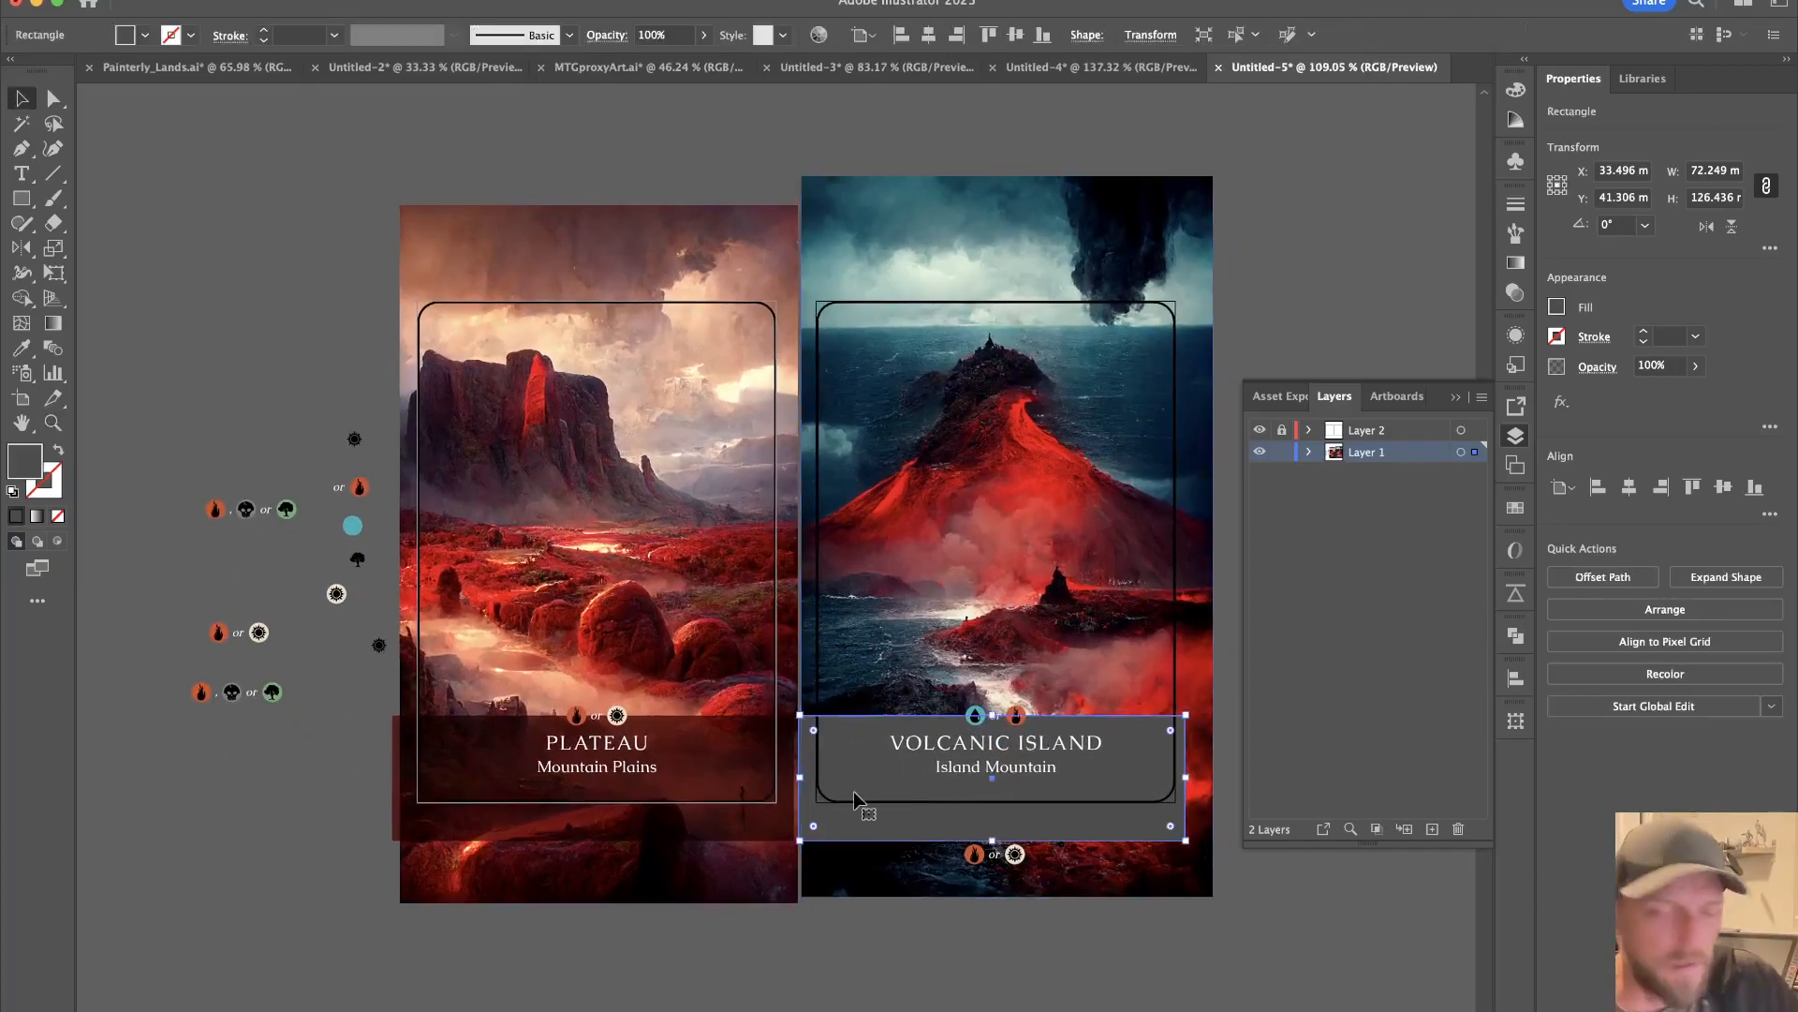
{"action": "key", "text": "i"}
{"action": "left_click", "coordinate": [899, 398]}
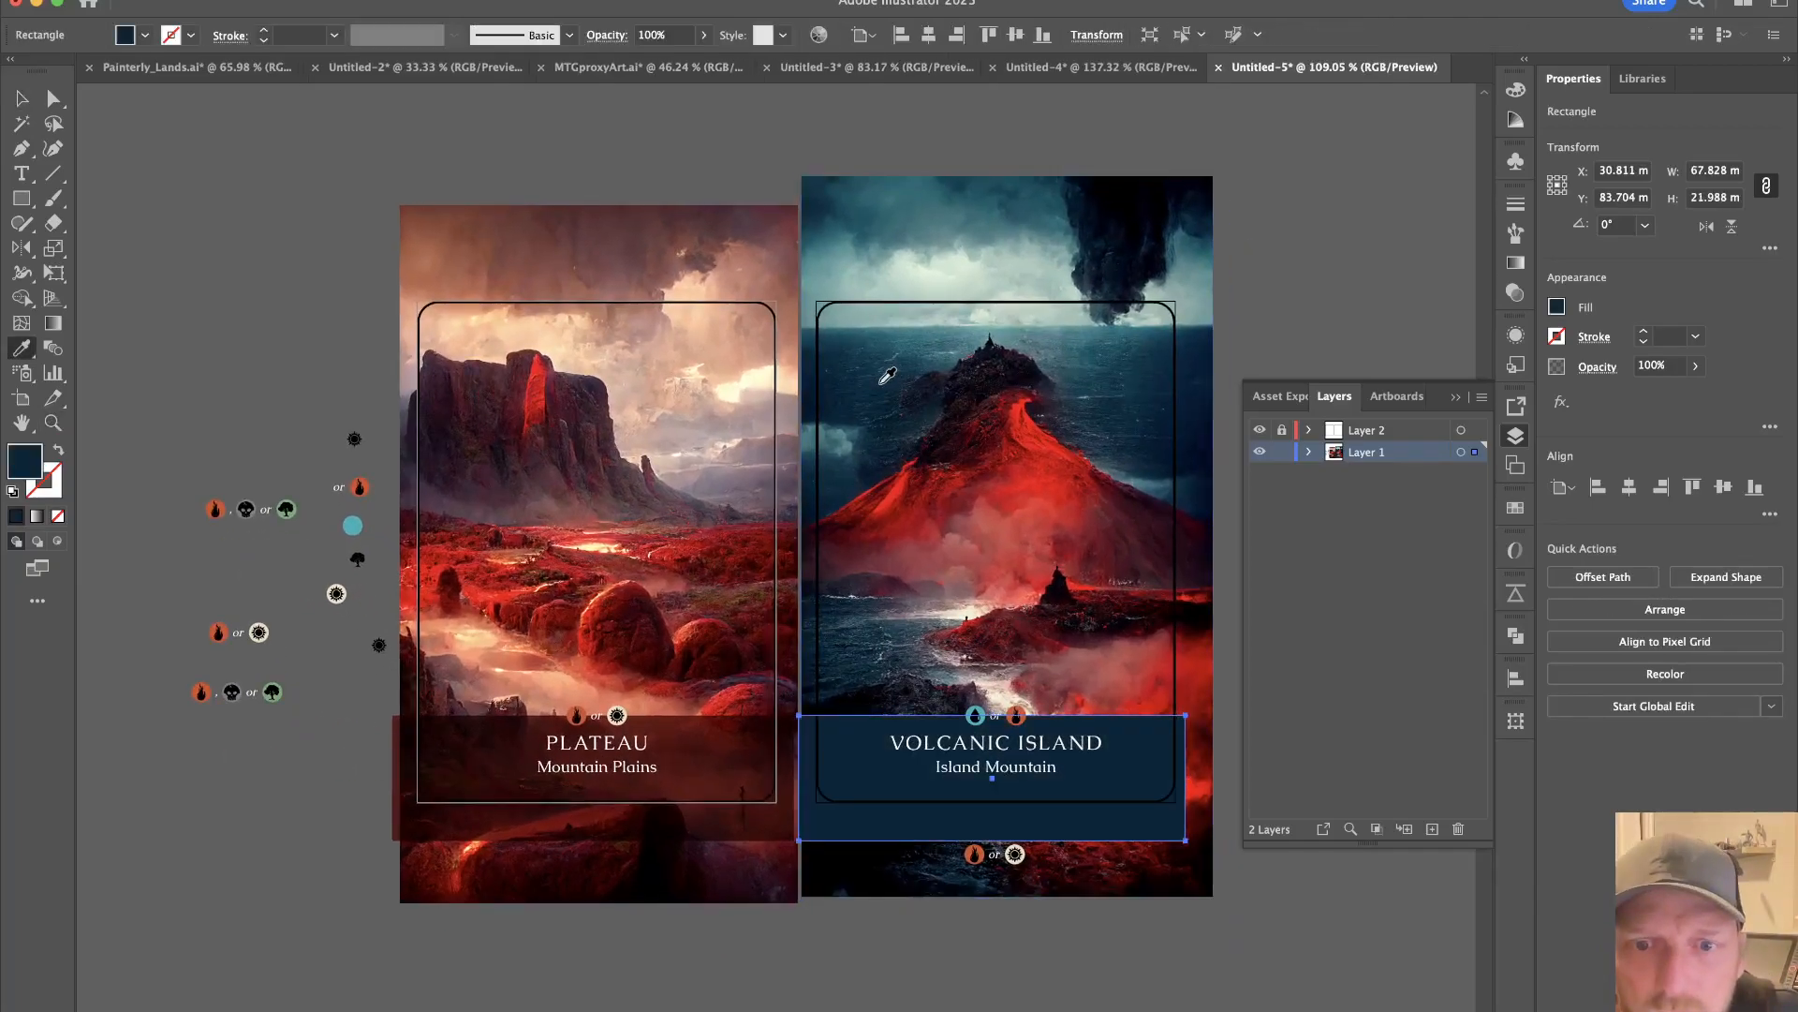
Set the Volcanic Island text bar's blending mode to Multiply and lower its opacity.
{"action": "left_click", "coordinate": [1597, 367]}
{"action": "left_click", "coordinate": [1434, 412]}
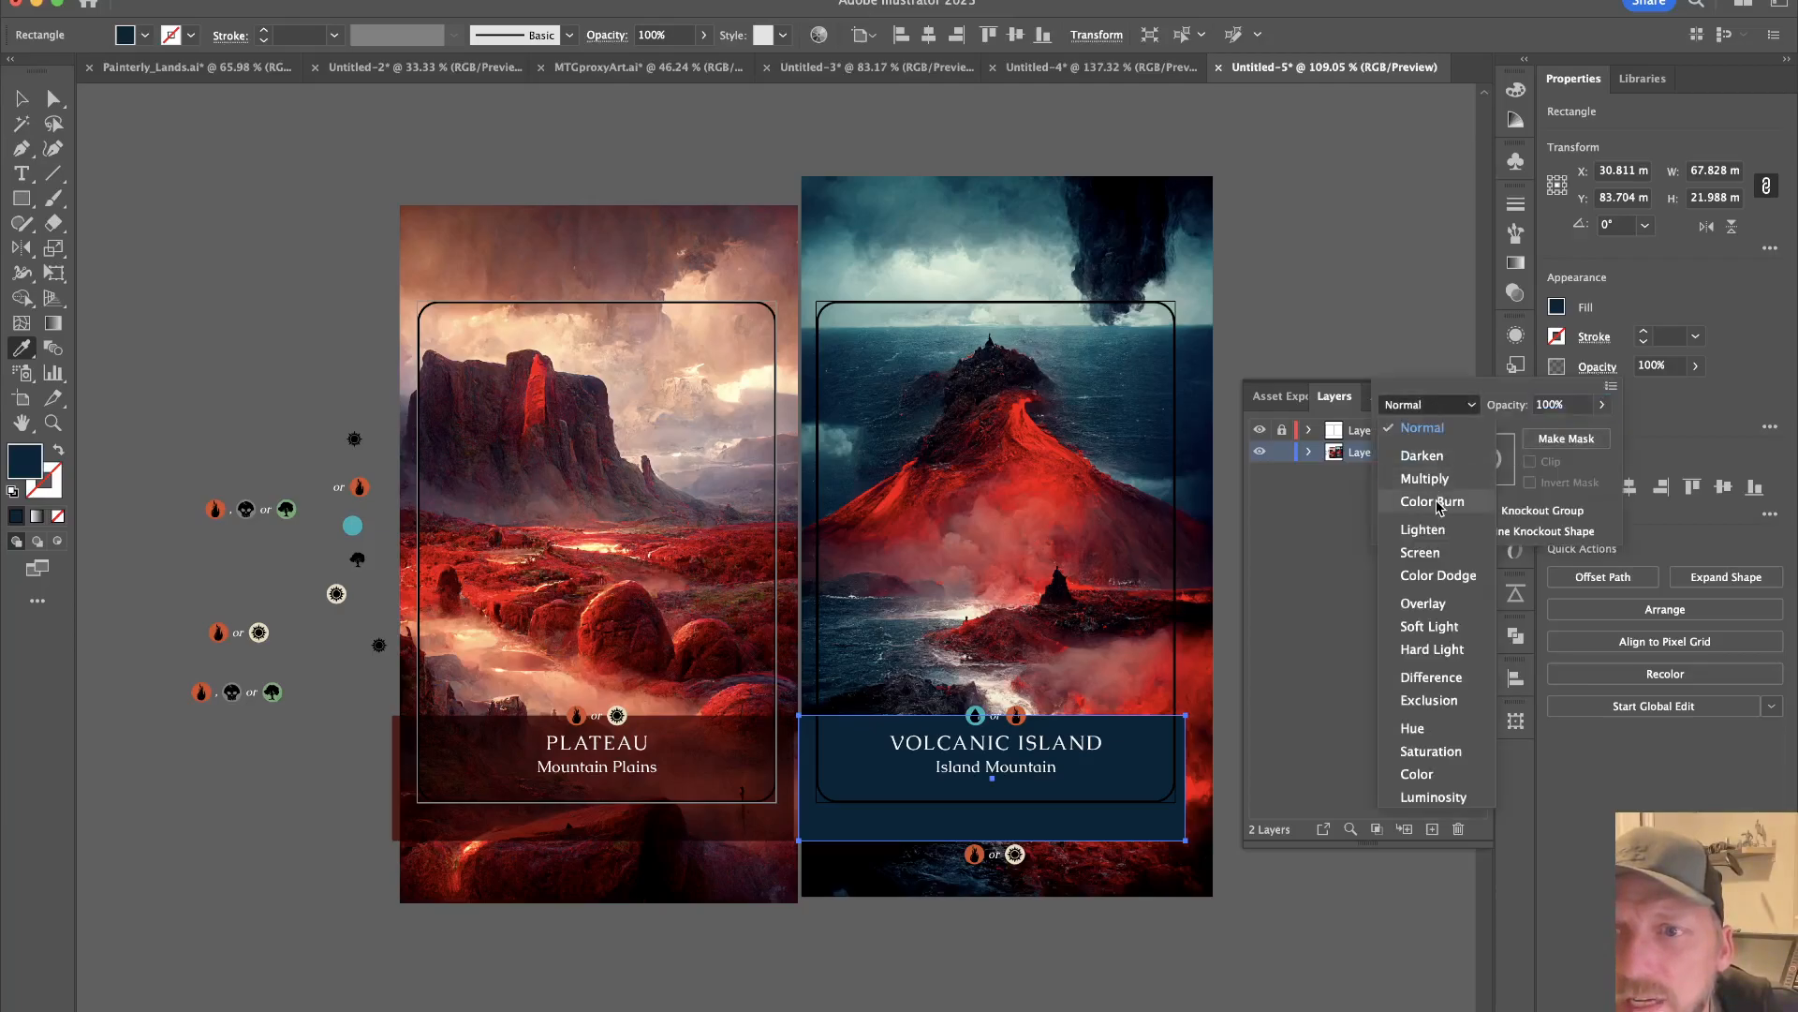
{"action": "left_click", "coordinate": [1449, 473]}
{"action": "left_click", "coordinate": [1602, 405]}
{"action": "left_click_drag", "start_coordinate": [1599, 431], "coordinate": [1581, 432]}
{"action": "left_click", "coordinate": [1253, 317]}
Scale the volcanic island image down to about 123 mm tall behind its card frame, and deselect it.
{"action": "left_click", "coordinate": [1184, 354]}
{"action": "left_click_drag", "start_coordinate": [1171, 449], "coordinate": [1031, 356]}
{"action": "left_click_drag", "start_coordinate": [1015, 361], "coordinate": [1035, 360]}
{"action": "key", "text": "v"}
{"action": "left_click", "coordinate": [996, 339]}
{"action": "scroll", "coordinate": [1031, 393], "scroll_direction": "up", "scroll_amount": 5}
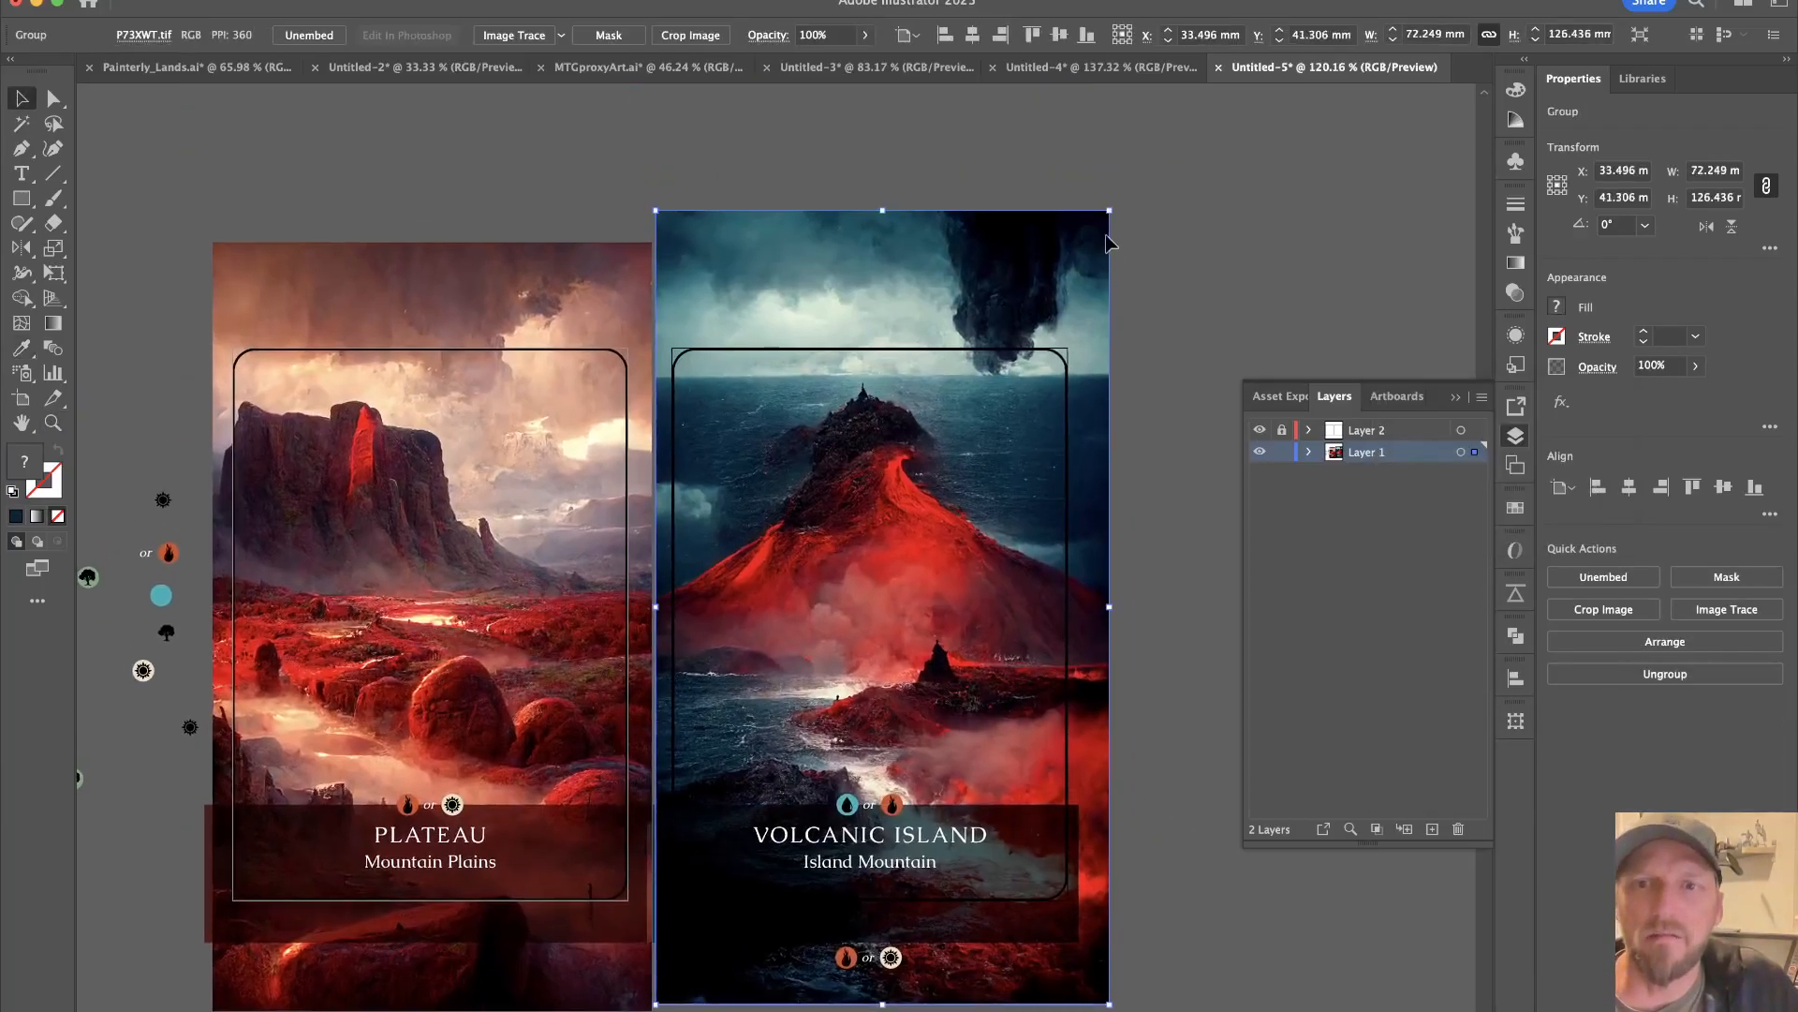
{"action": "left_click_drag", "start_coordinate": [1105, 220], "coordinate": [1097, 284]}
{"action": "left_click", "coordinate": [1001, 271]}
{"action": "scroll", "coordinate": [847, 487], "scroll_direction": "down", "scroll_amount": 2}
{"action": "scroll", "coordinate": [848, 487], "scroll_direction": "left", "scroll_amount": 2}
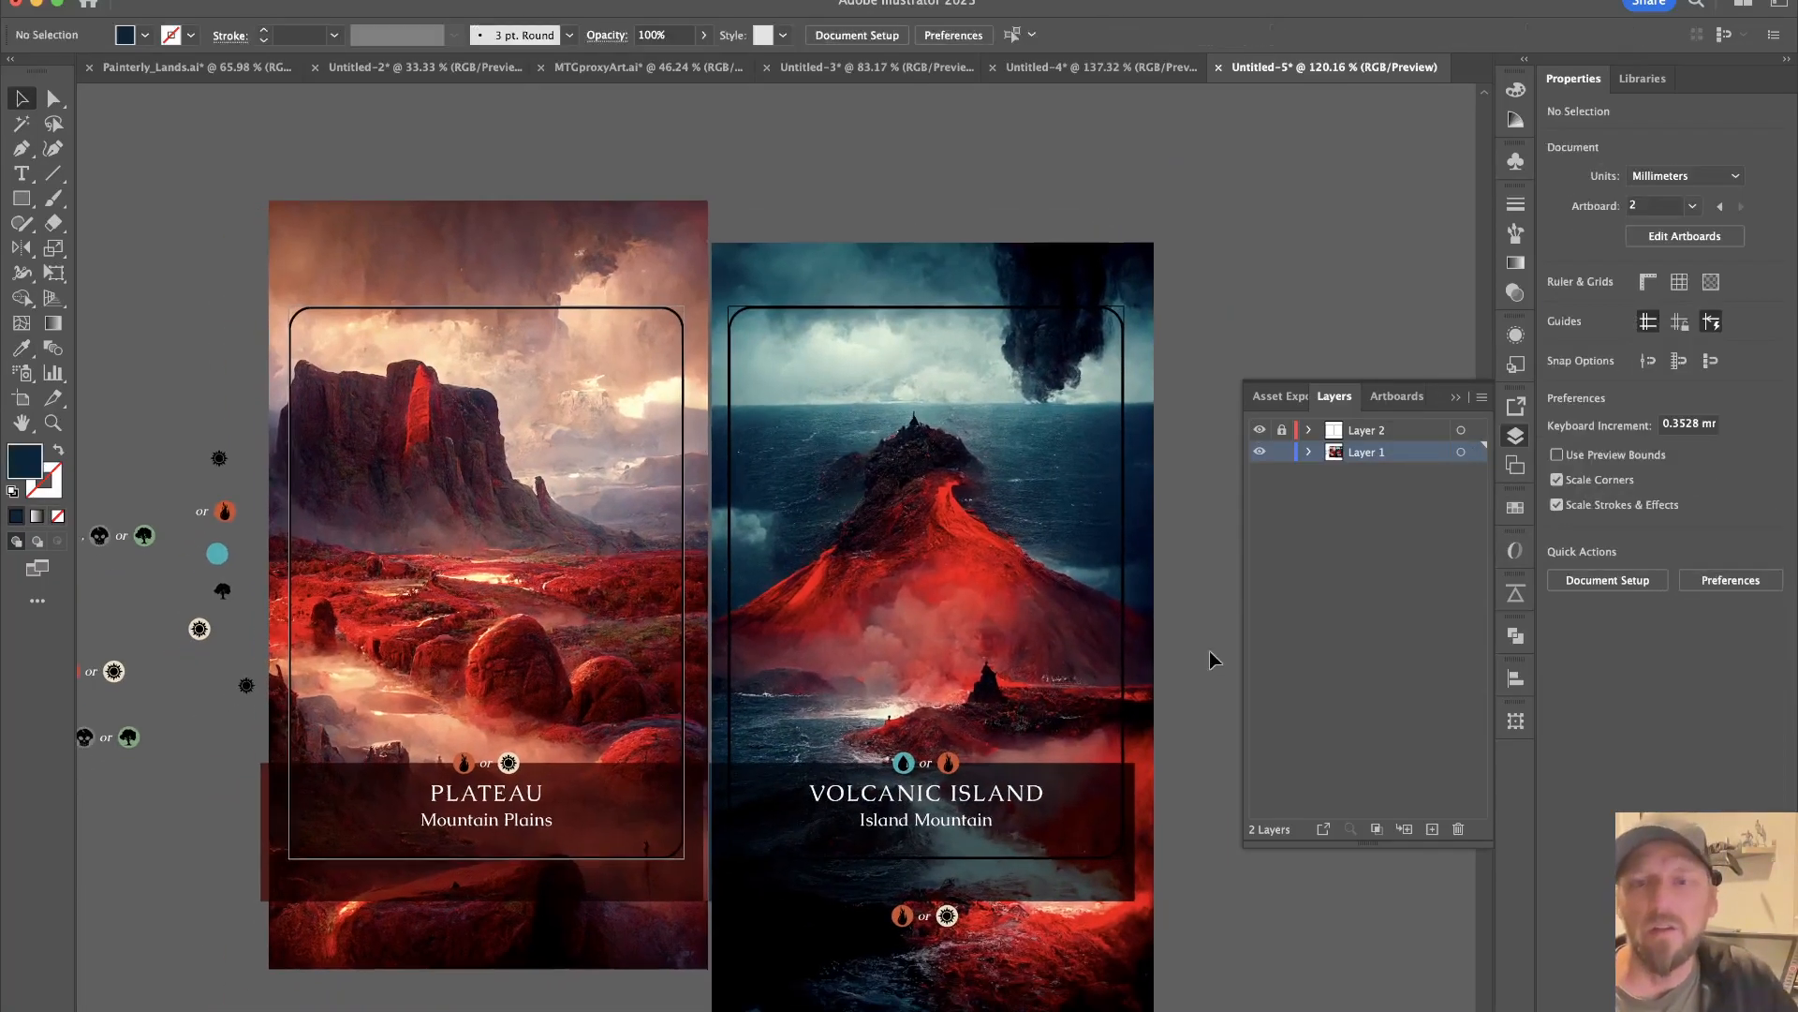
Lock Layer 1 and unlock Layer 2 to select both rounded card frames, then restore the layer locks.
{"action": "left_click", "coordinate": [1282, 451]}
{"action": "left_click", "coordinate": [1282, 429]}
{"action": "left_click_drag", "start_coordinate": [689, 347], "coordinate": [946, 448]}
{"action": "left_click", "coordinate": [757, 270]}
{"action": "left_click_drag", "start_coordinate": [582, 292], "coordinate": [803, 377]}
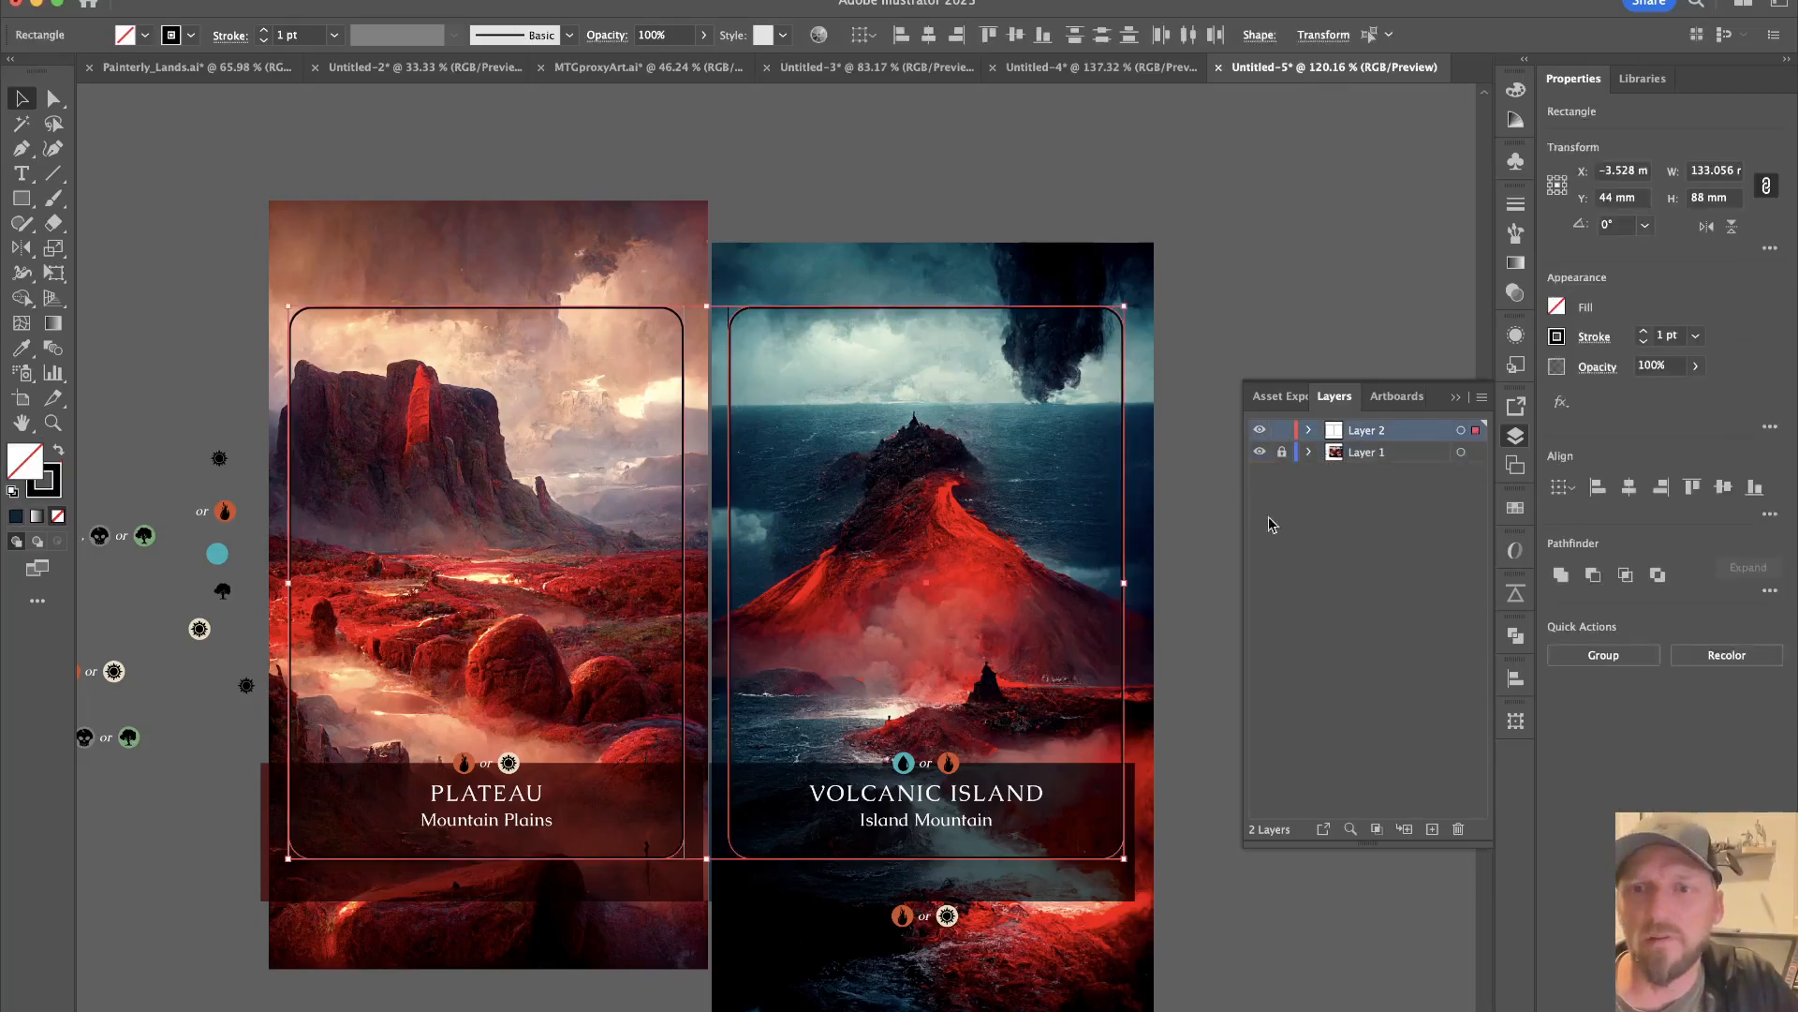
{"action": "left_click", "coordinate": [1283, 429]}
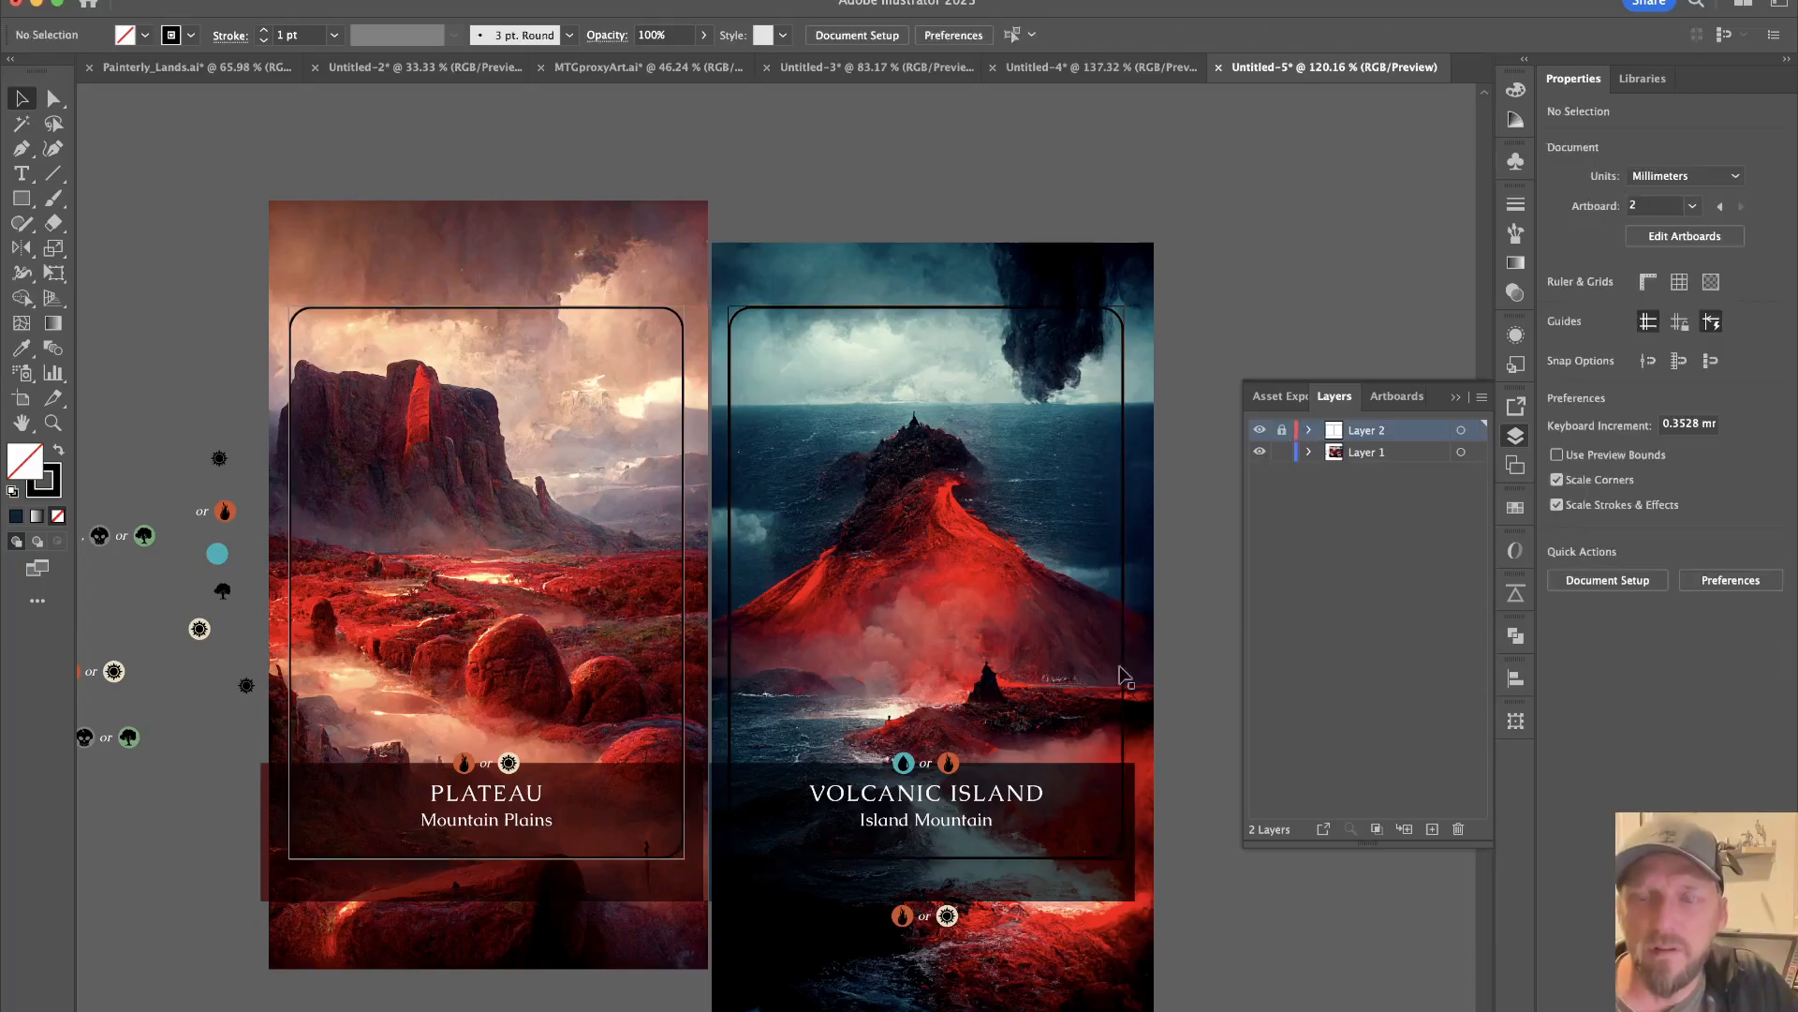
Group the Volcanic Island card's image, bar, text and symbols, and group the Plateau card's elements the same way.
{"action": "left_click_drag", "start_coordinate": [1195, 926], "coordinate": [784, 328]}
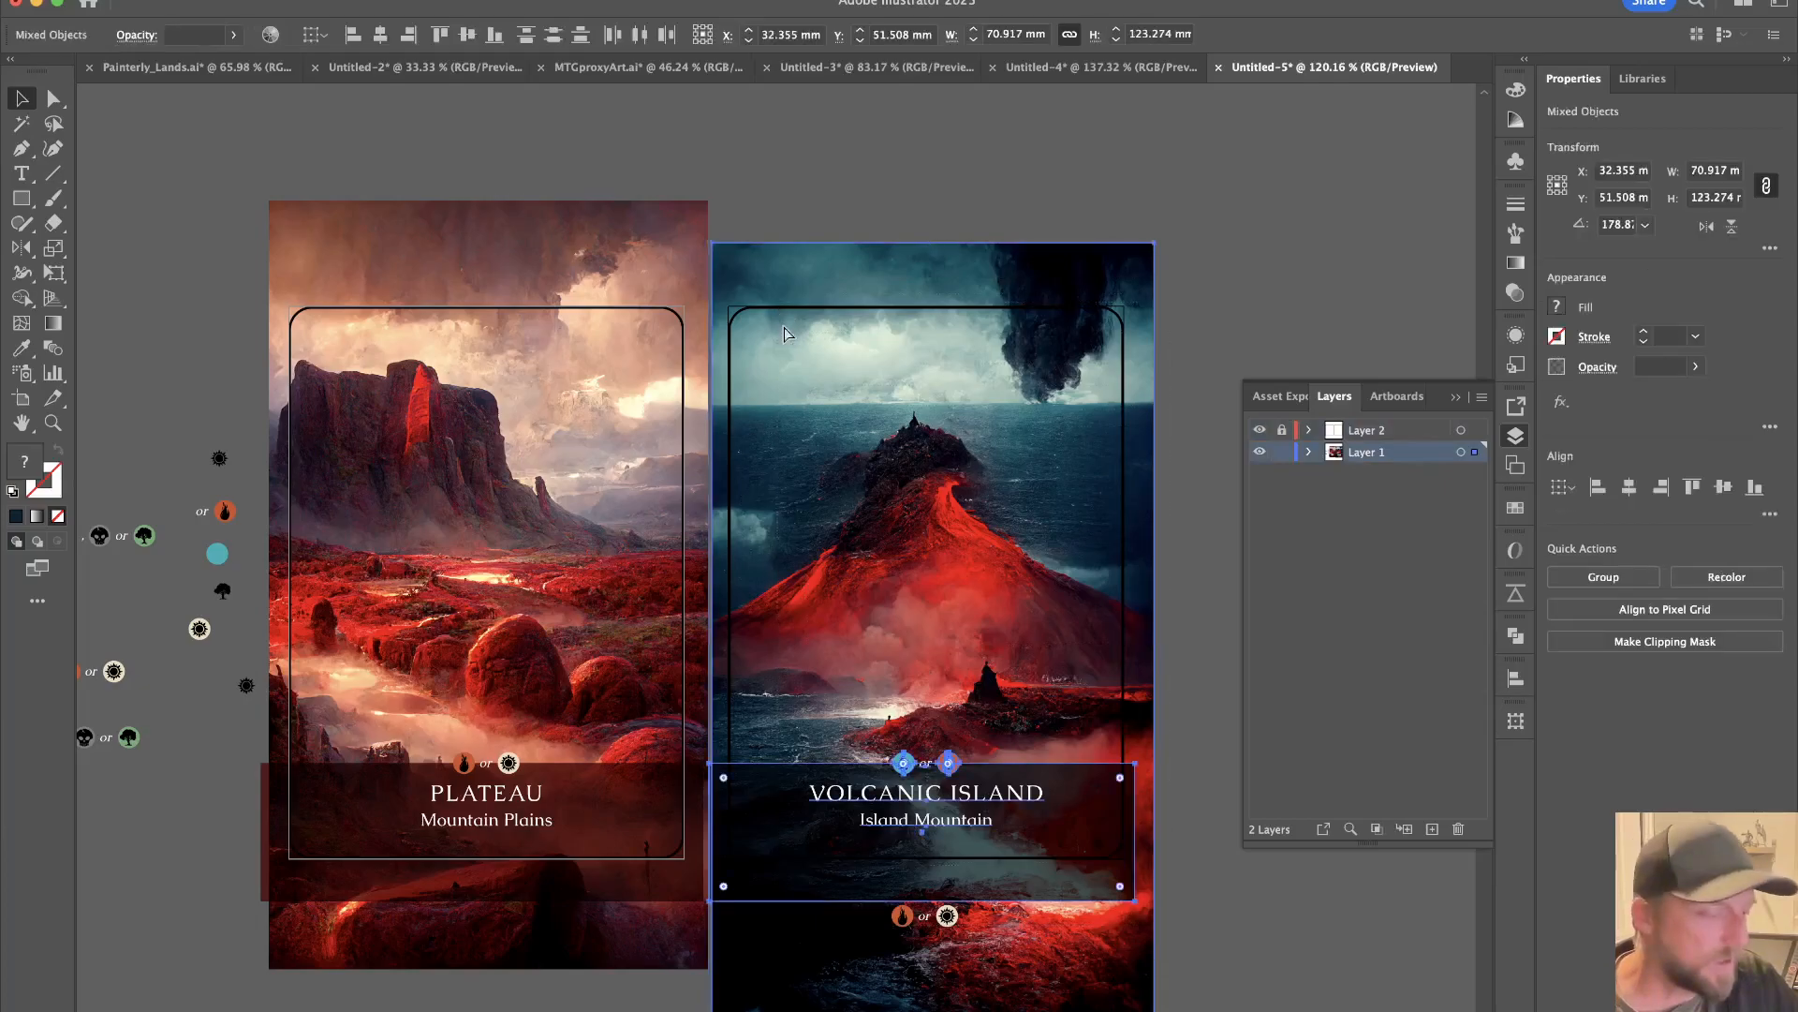
{"action": "left_click_drag", "start_coordinate": [354, 194], "coordinate": [600, 947]}
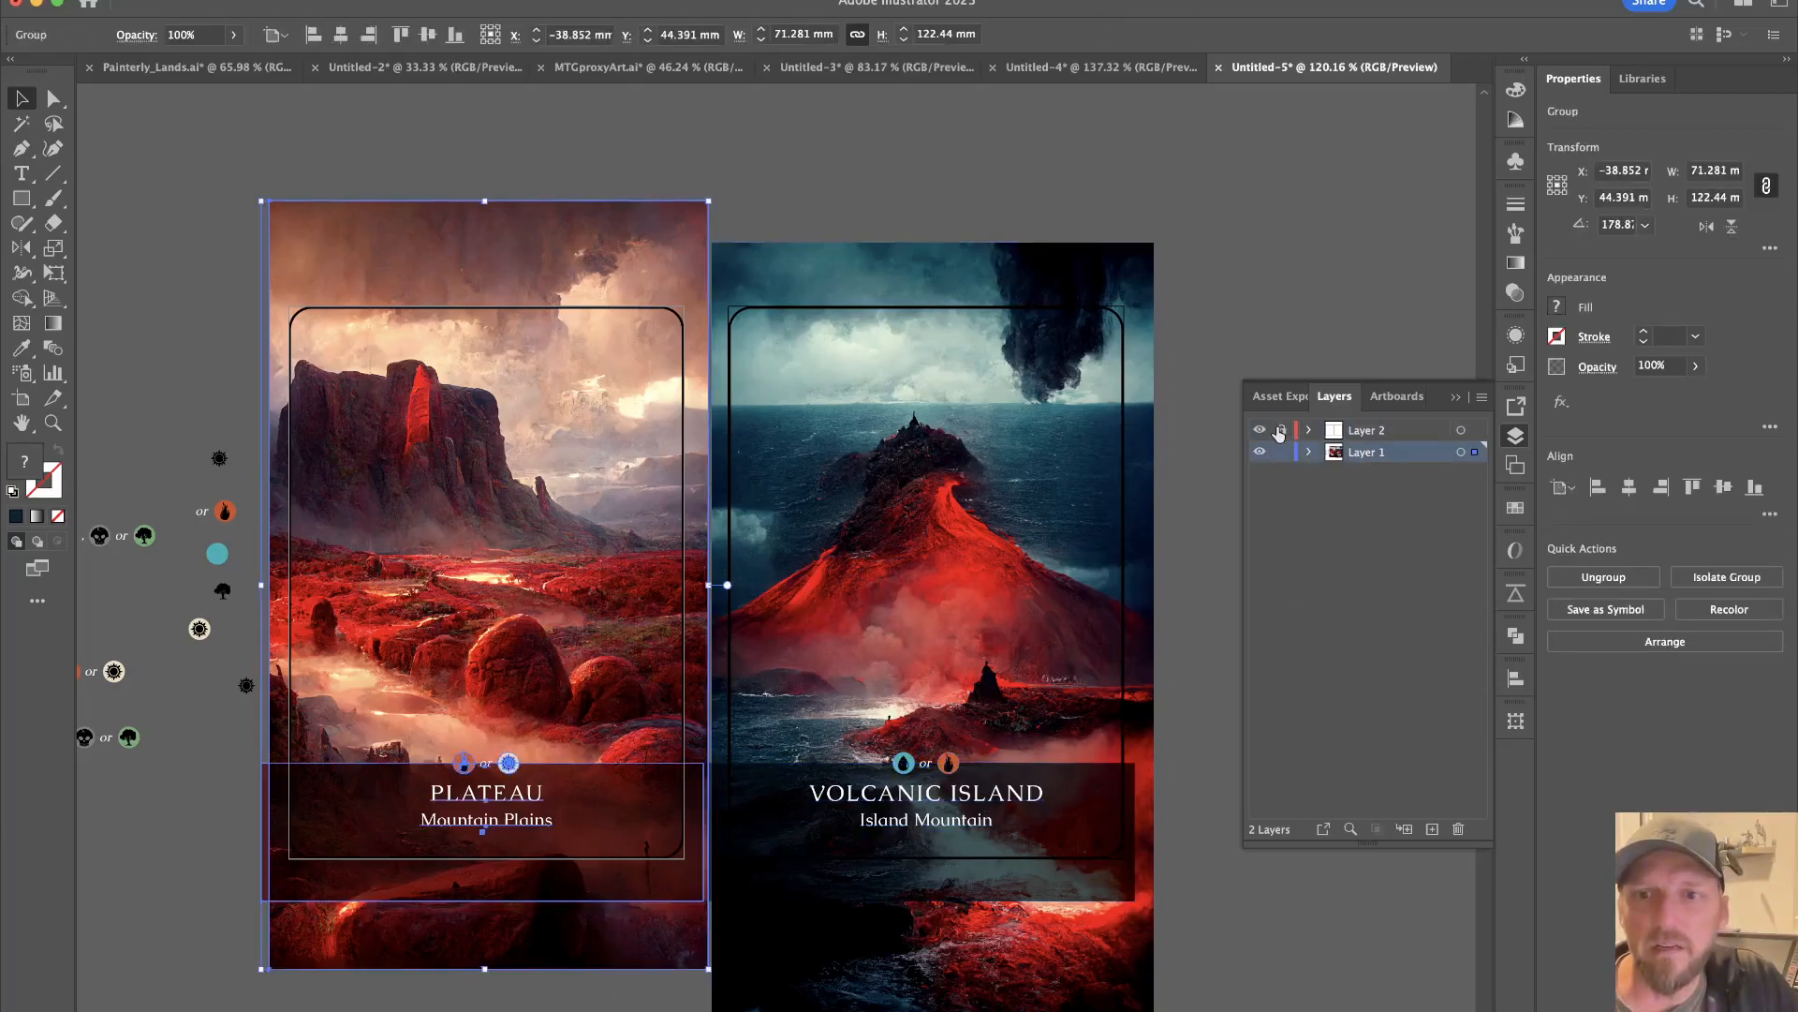
Unlock Layer 2 and clip each card's group to its rounded frame with a clipping mask, then deselect.
{"action": "left_click", "coordinate": [552, 373], "text": "shift"}
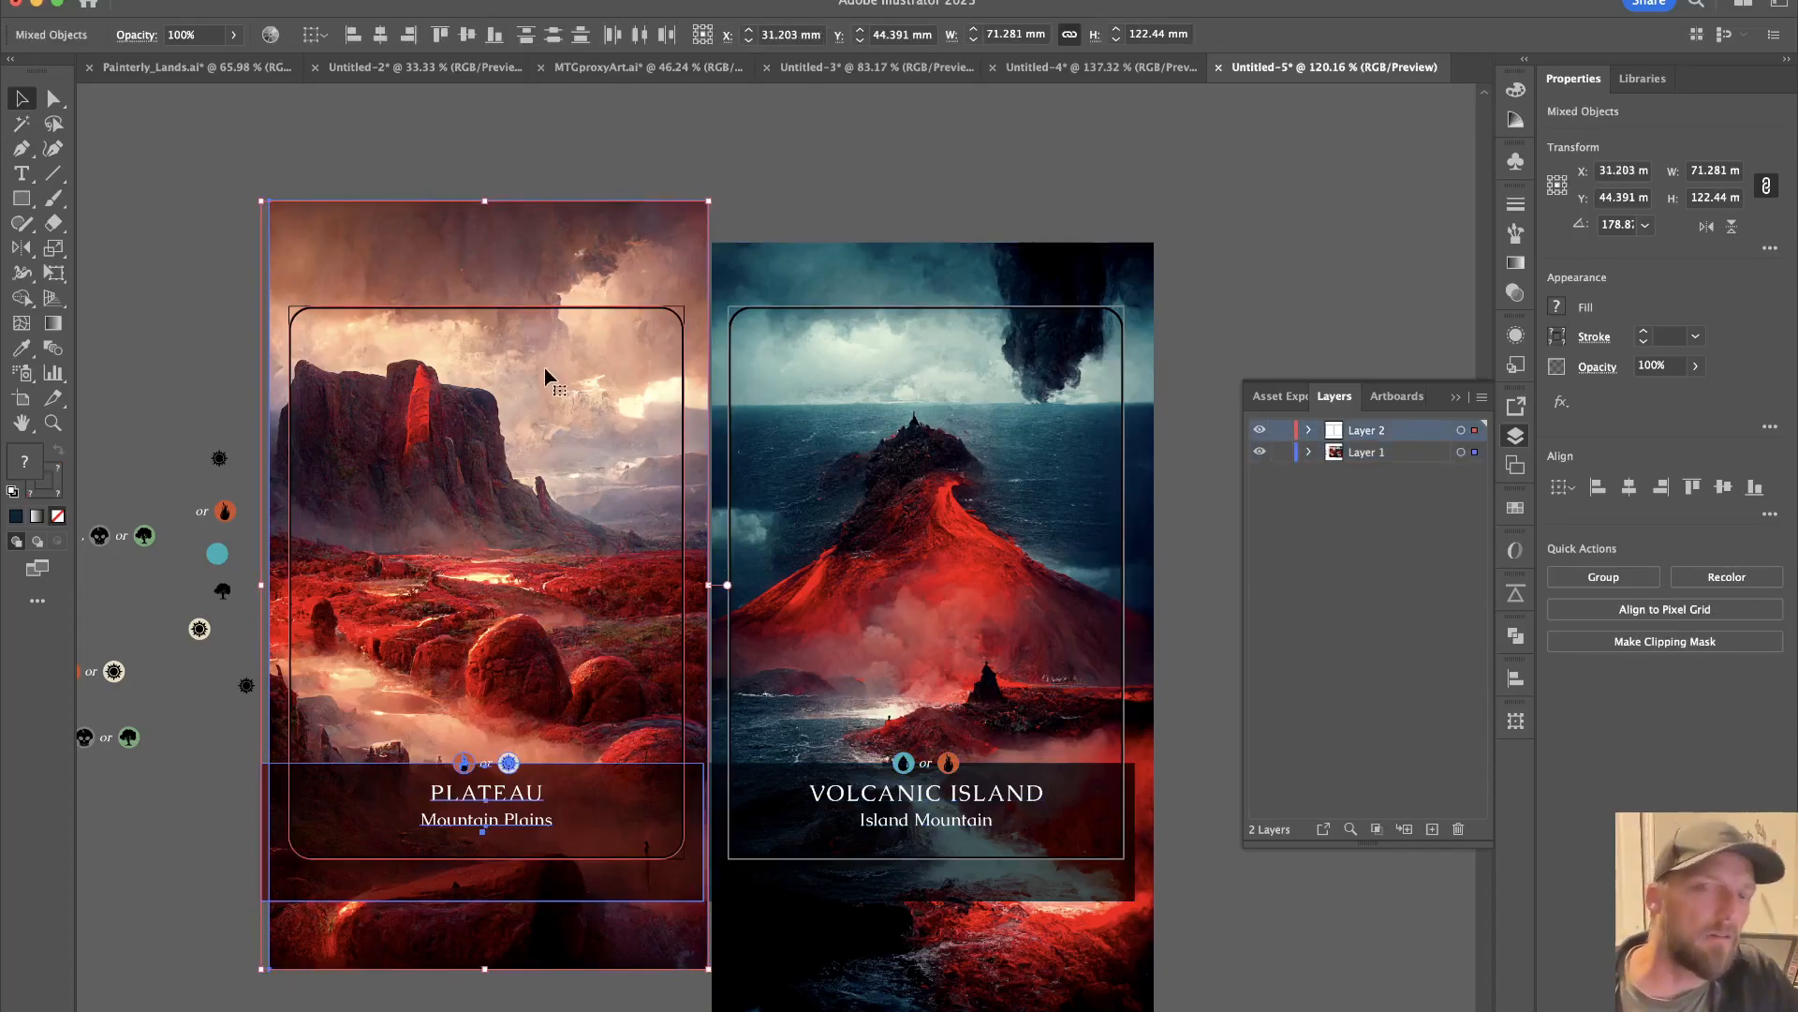
{"action": "key", "text": "super+7"}
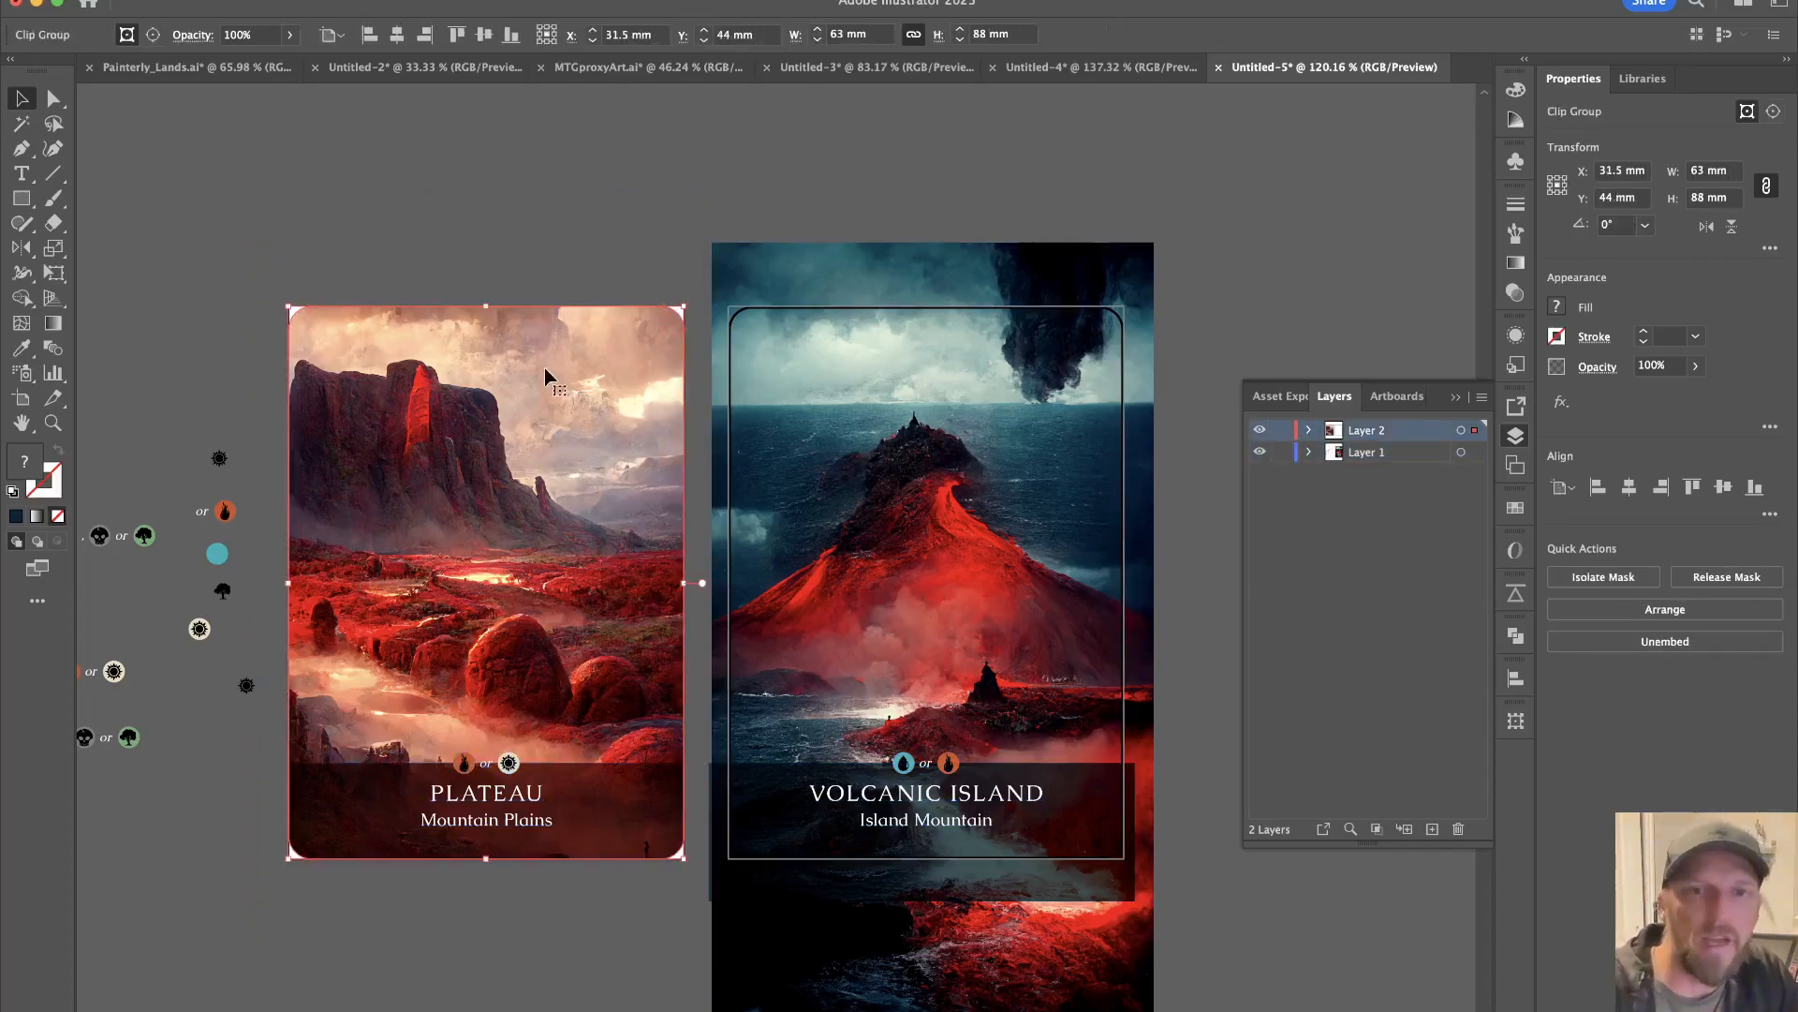
{"action": "left_click", "coordinate": [955, 292]}
{"action": "left_click", "coordinate": [981, 350], "text": "shift"}
{"action": "key", "text": "super+7"}
{"action": "left_click", "coordinate": [804, 196]}
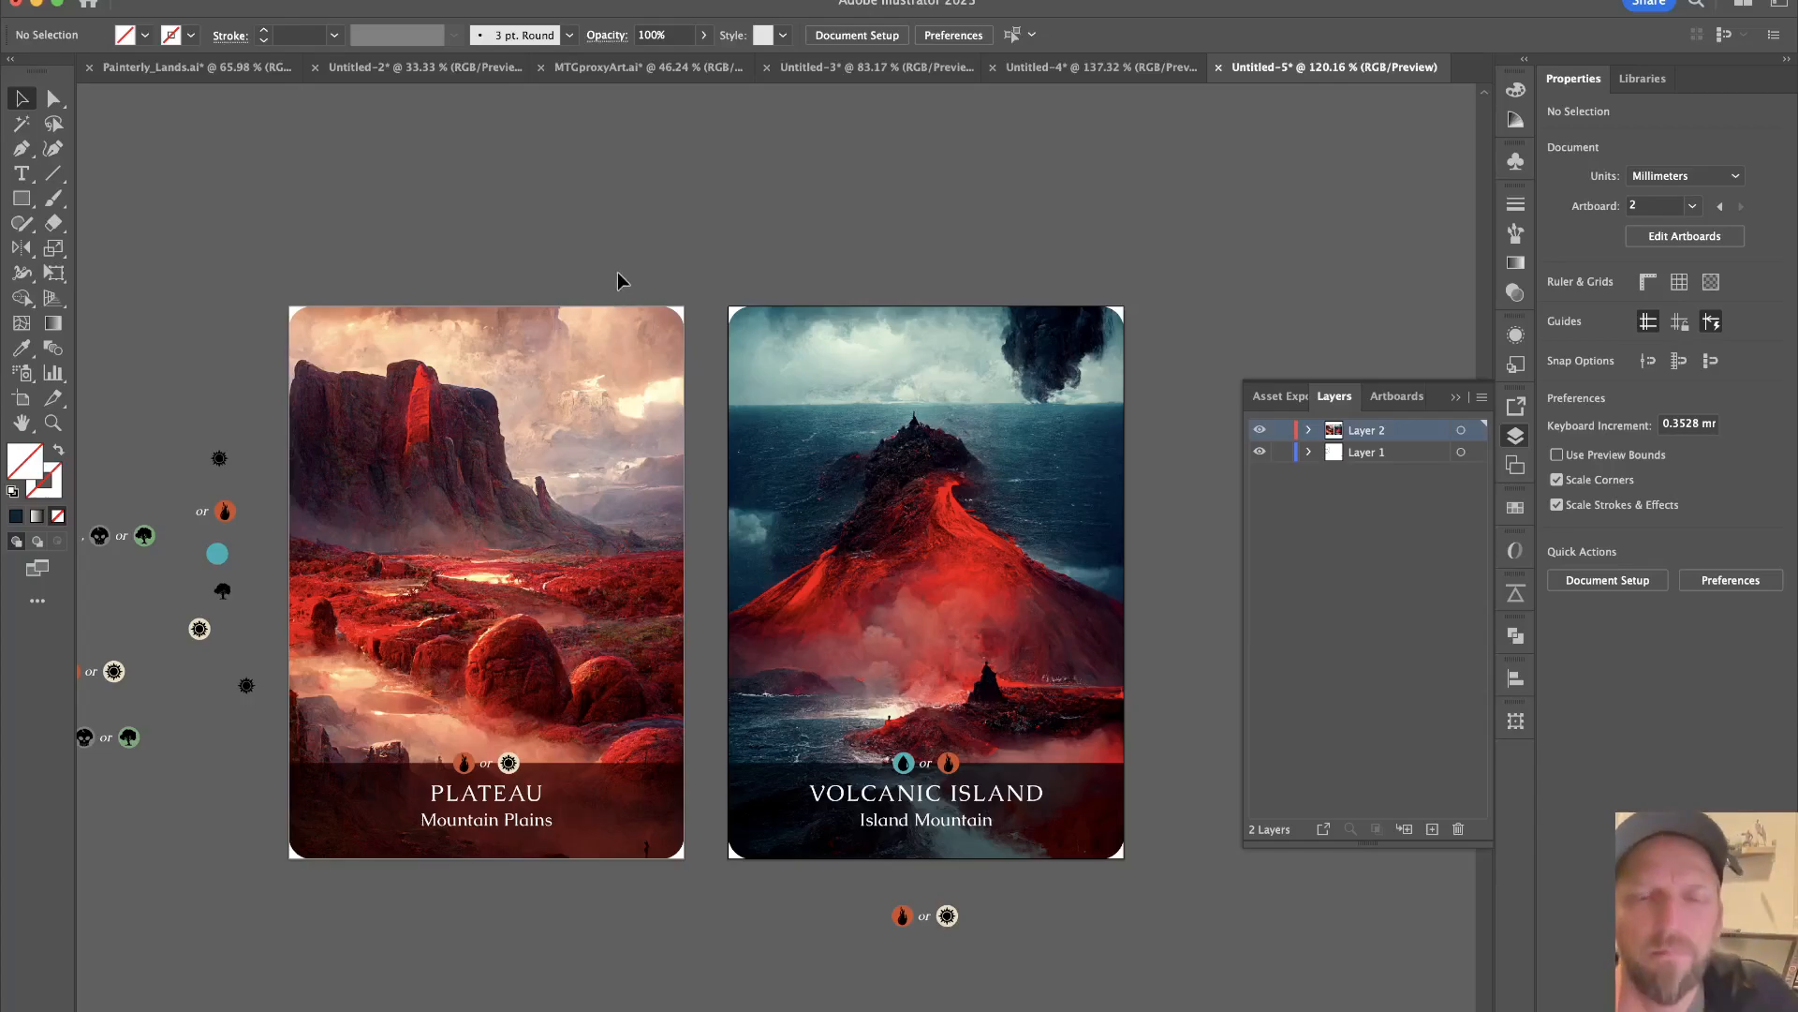
Copy both clipped cards and create a new portrait document 8.5 in wide and 11 in high with a single artboard.
{"action": "left_click_drag", "start_coordinate": [622, 272], "coordinate": [981, 520]}
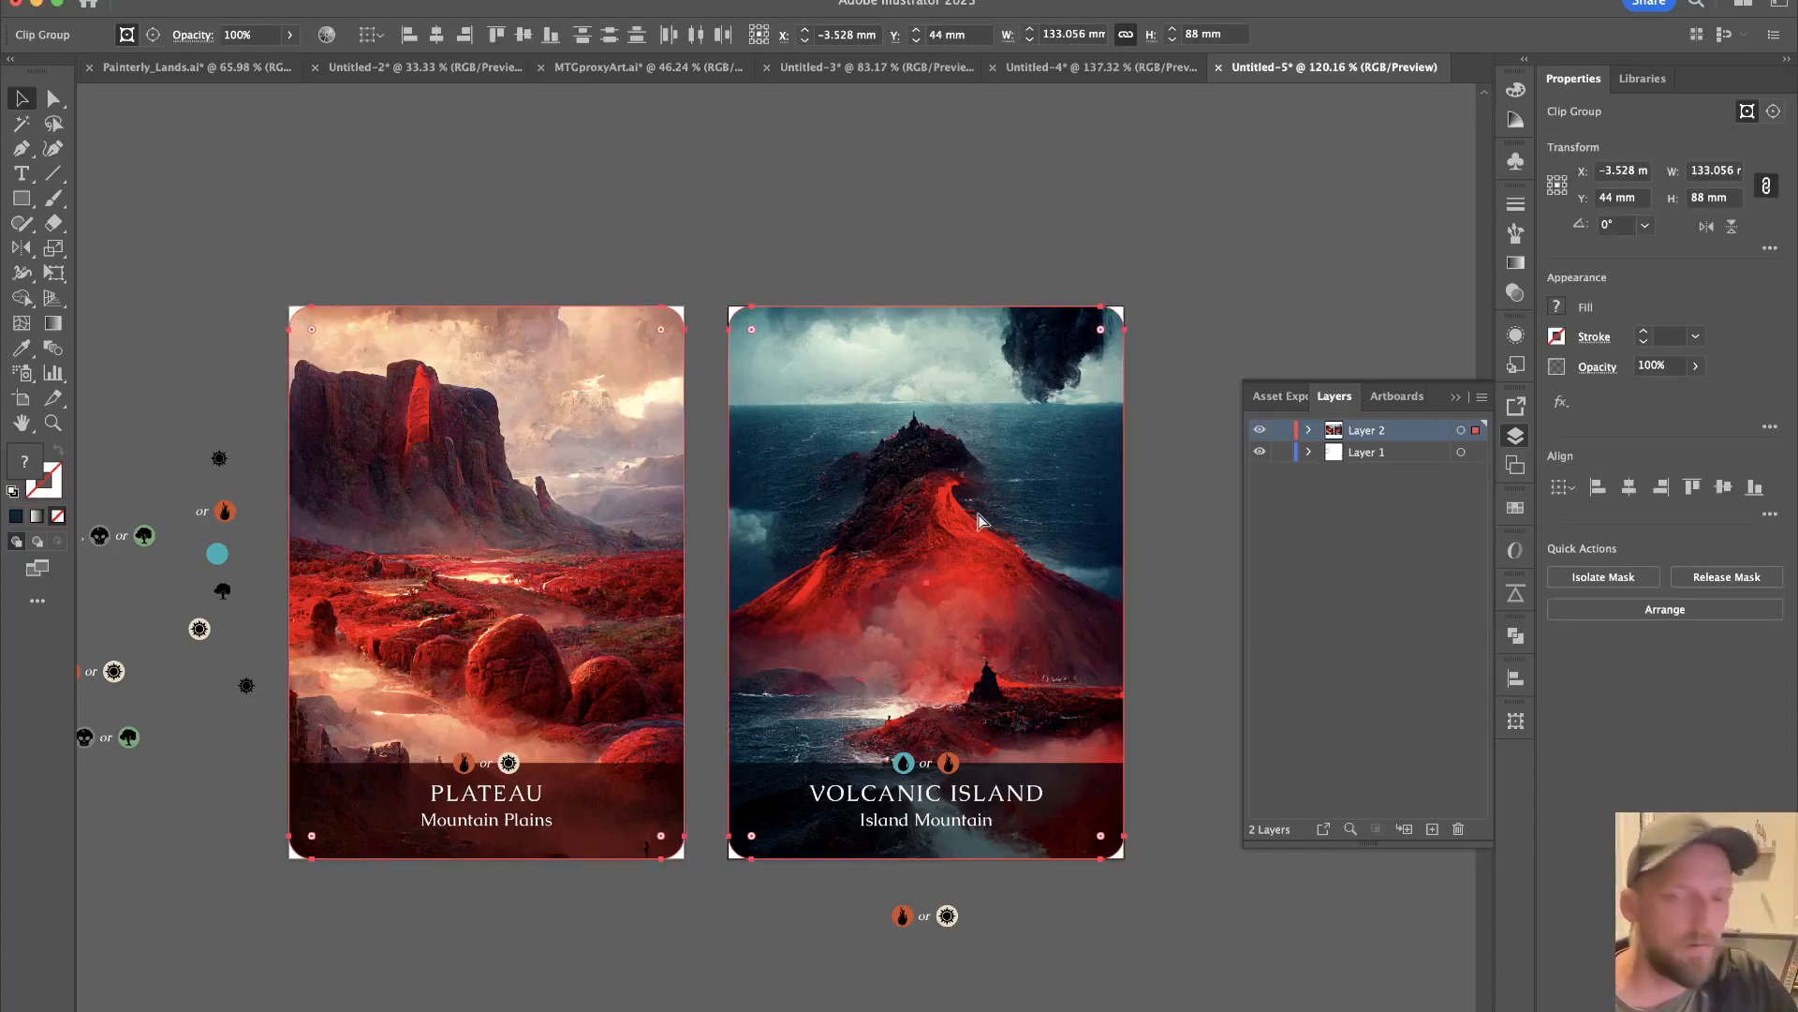
{"action": "key", "text": "super+n"}
{"action": "left_click", "coordinate": [1305, 390]}
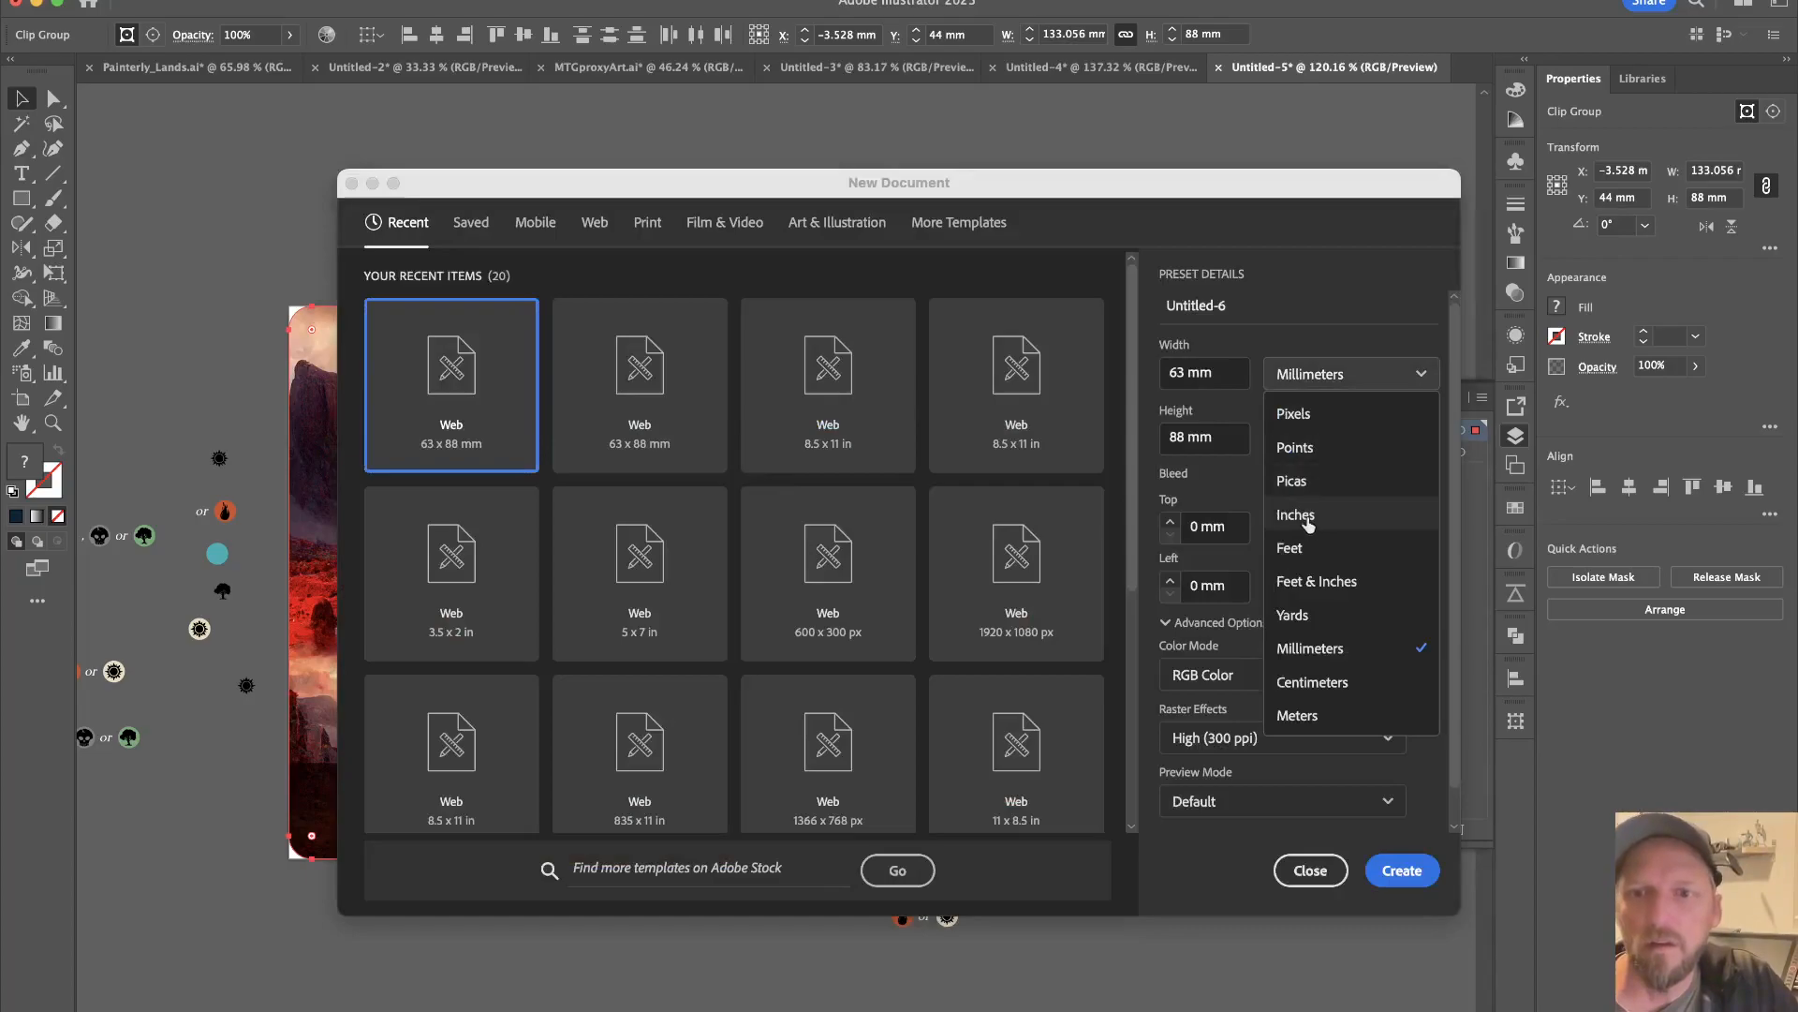
{"action": "left_click", "coordinate": [1305, 513]}
{"action": "left_click", "coordinate": [1213, 379]}
{"action": "type", "text": "8.5"}
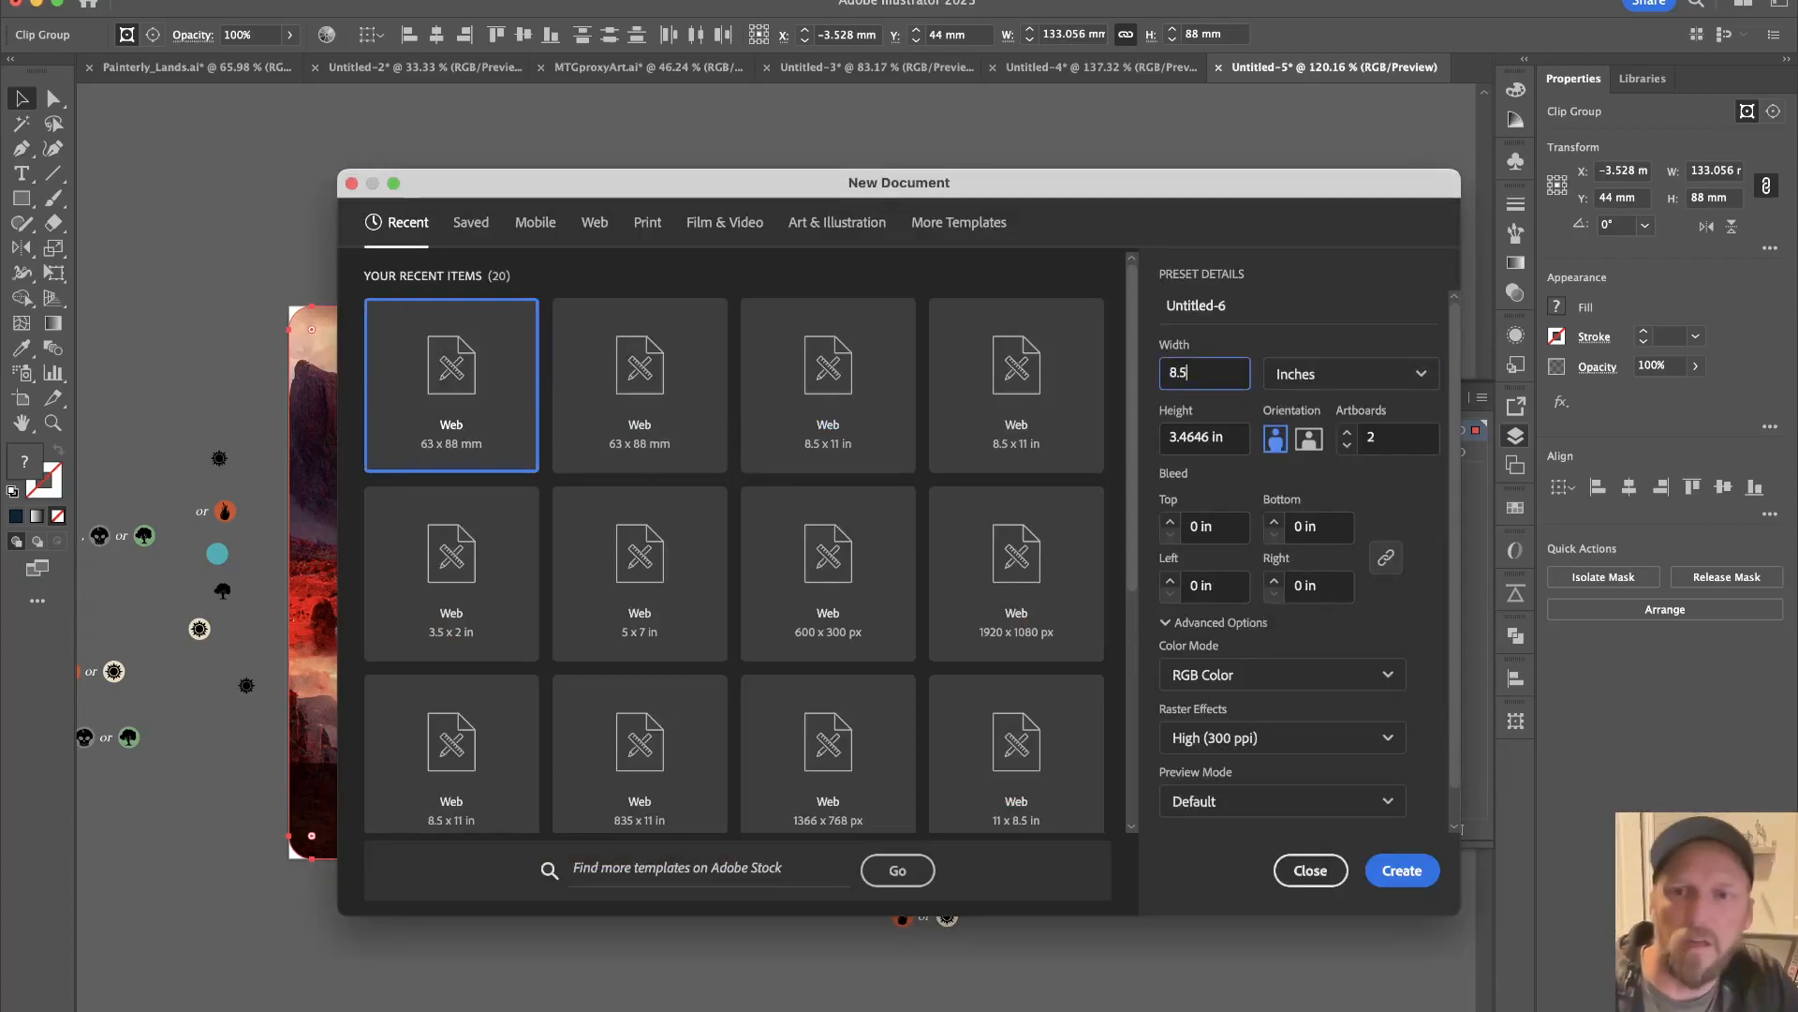
{"action": "key", "text": "Tab"}
{"action": "type", "text": "11"}
{"action": "key", "text": "Tab"}
{"action": "key", "text": "Tab"}
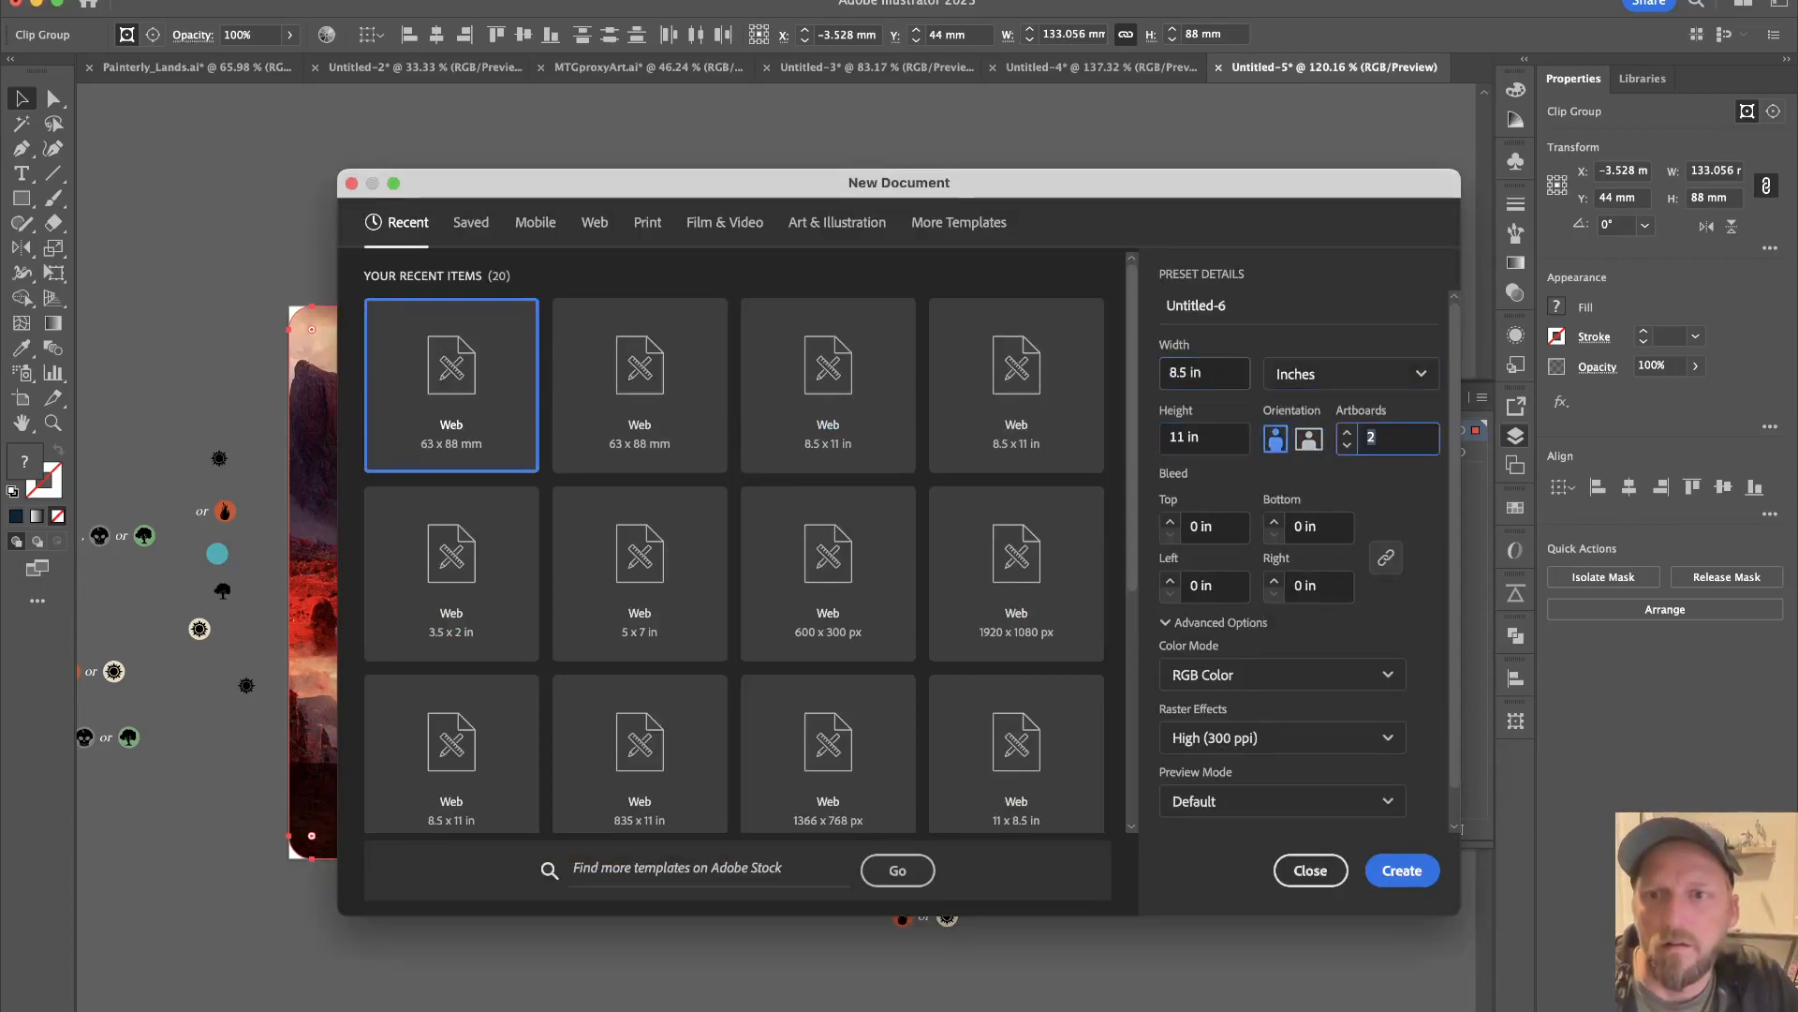
{"action": "key", "text": "Return"}
Paste the two cards into the new document, move them to the upper part of the page, and deselect them.
{"action": "key", "text": "super+v"}
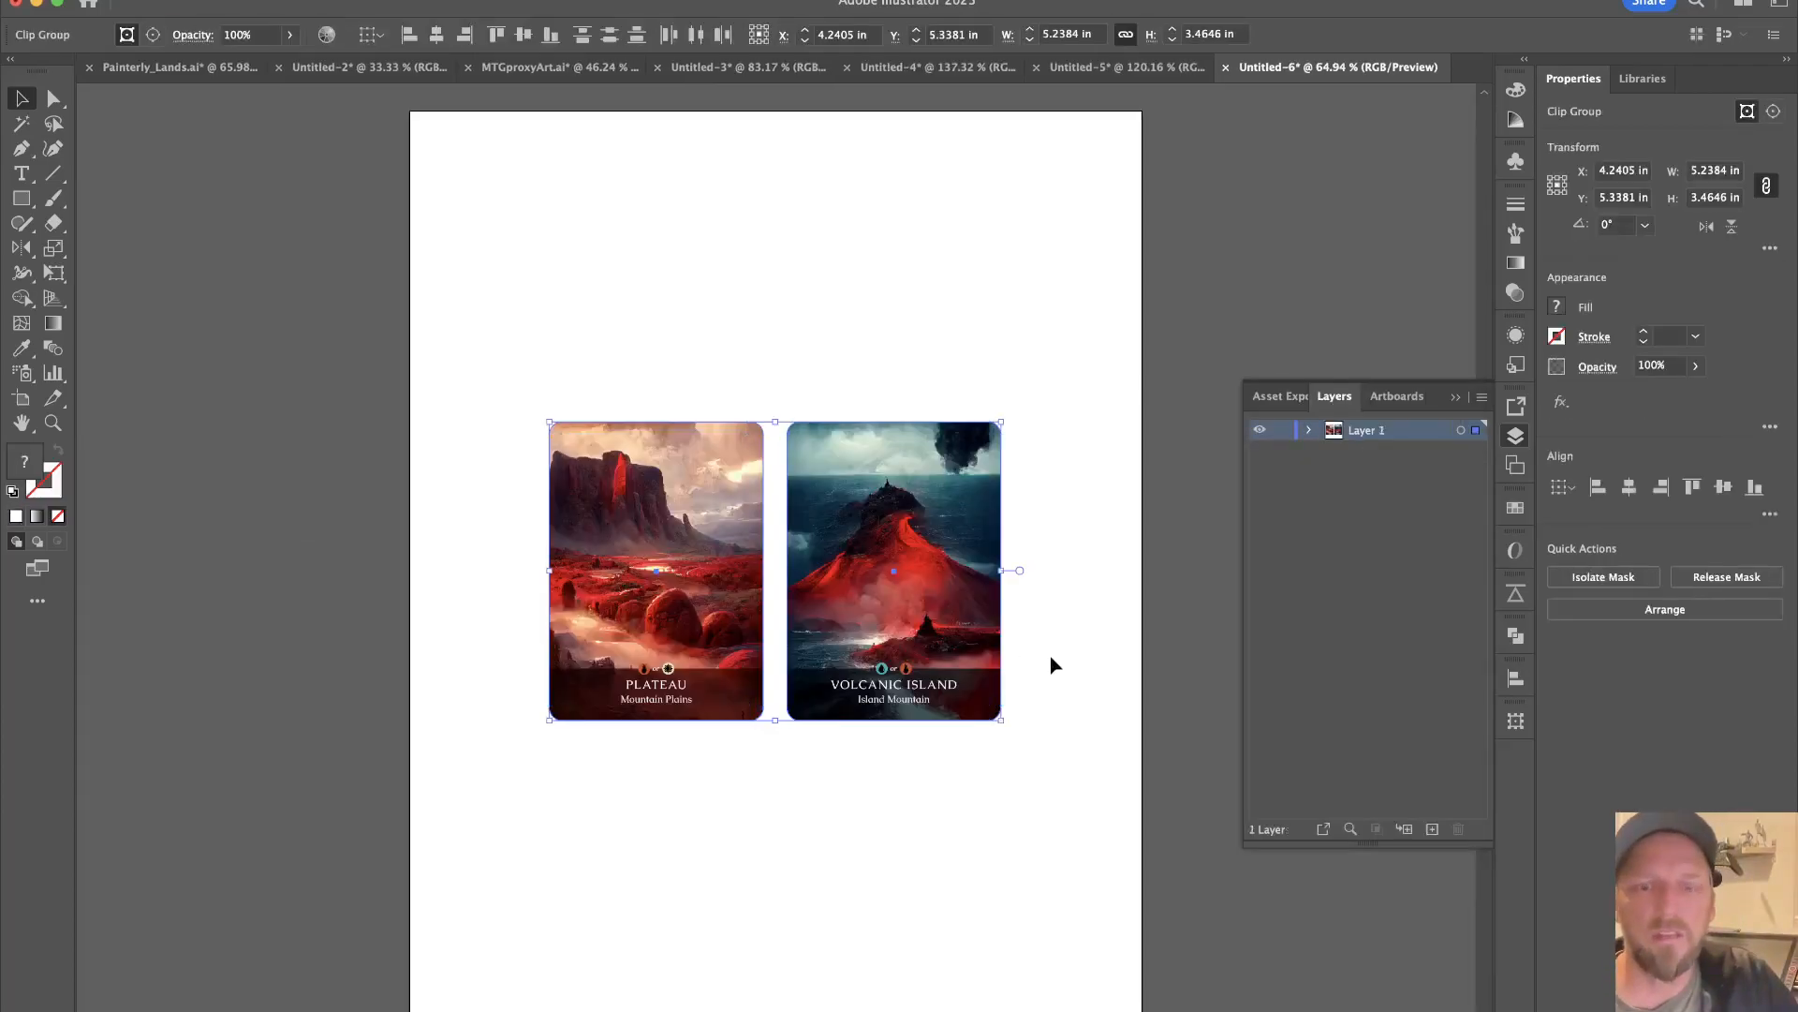
{"action": "left_click_drag", "start_coordinate": [879, 600], "coordinate": [885, 407]}
{"action": "left_click", "coordinate": [1136, 305]}
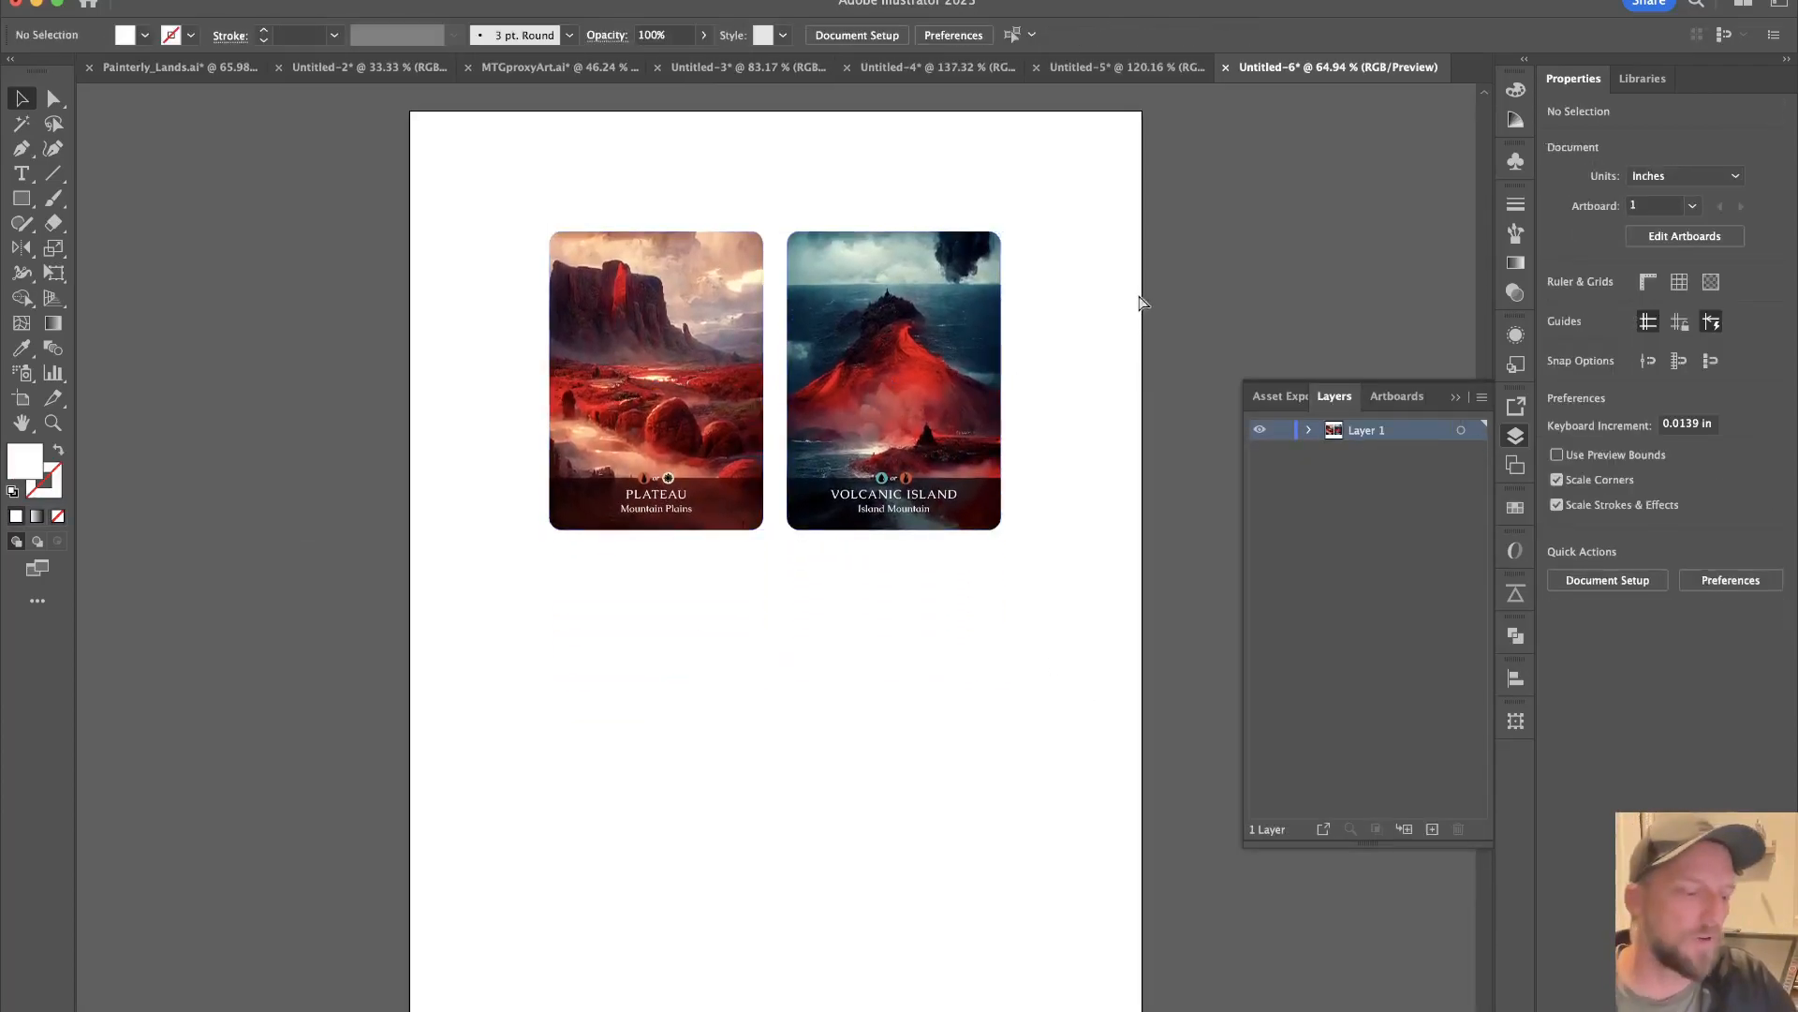
Check the card page's print preview and settings, and leave without printing.
{"action": "key", "text": "super+p"}
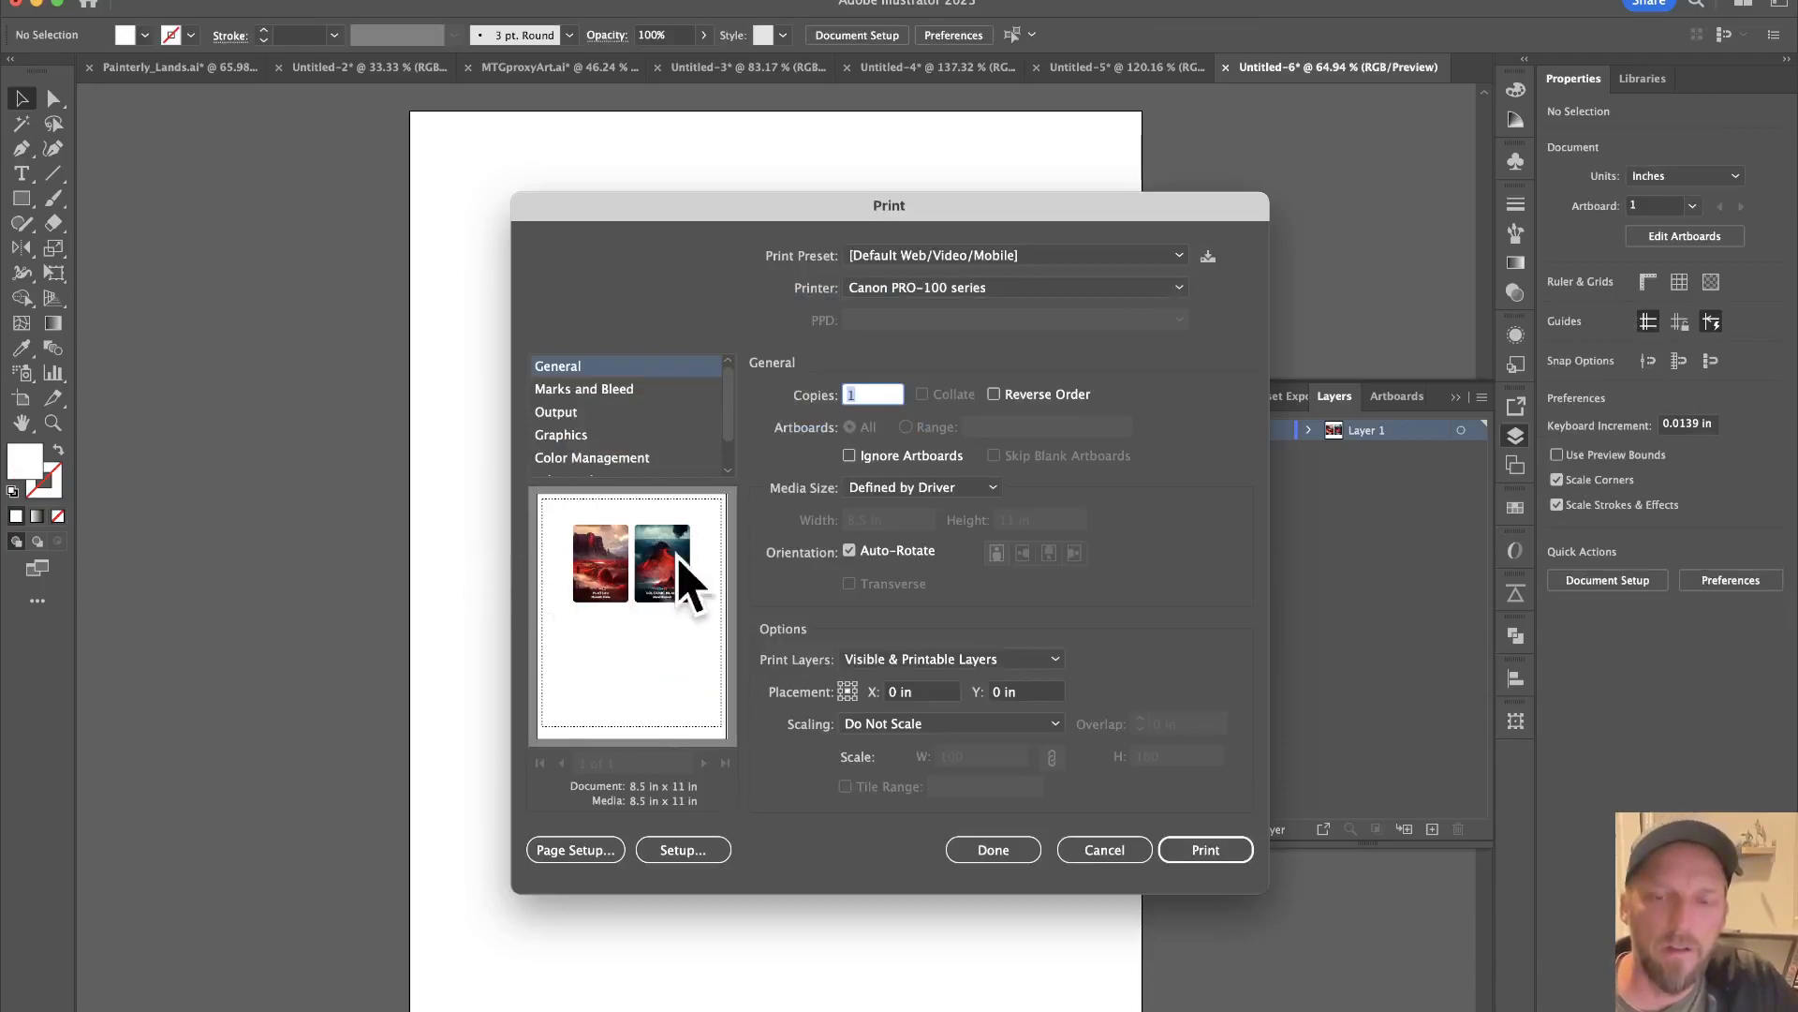
{"action": "left_click", "coordinate": [1108, 849]}
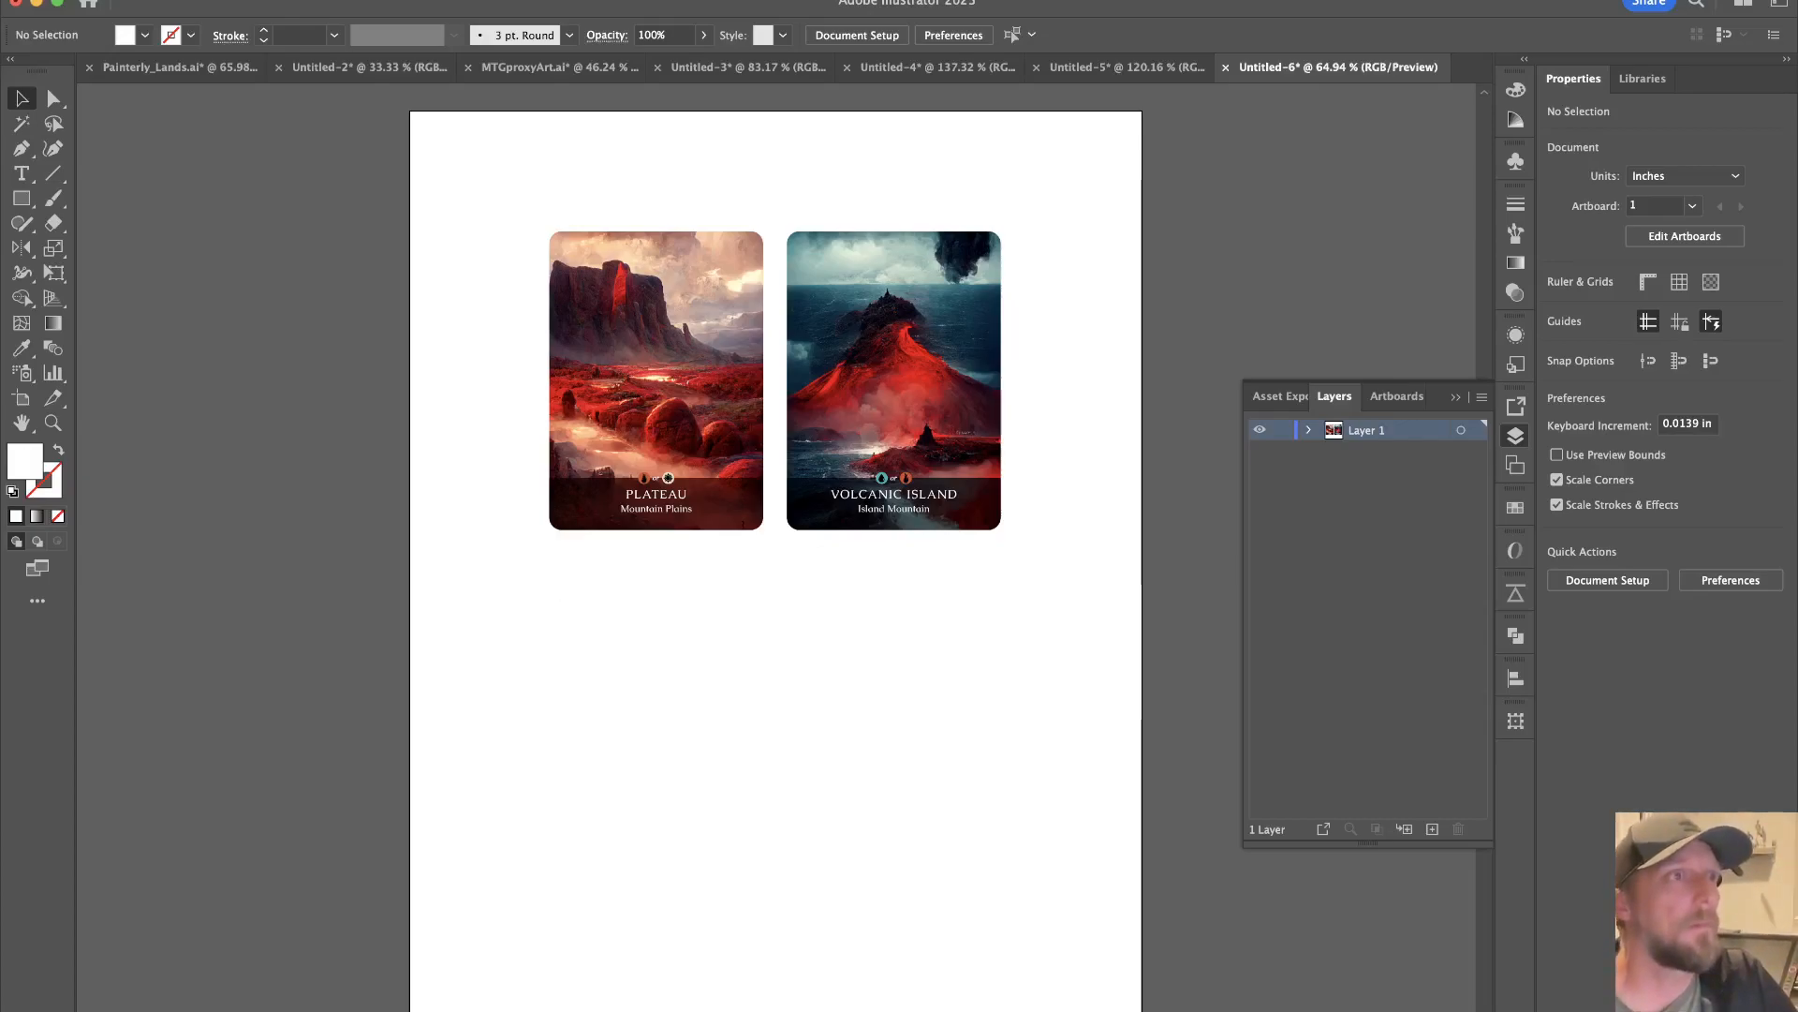
Switch to the browser, look through the proxy card packs in the MTG Proxy Art card shop, and return to Illustrator.
{"action": "key", "text": "super+Tab"}
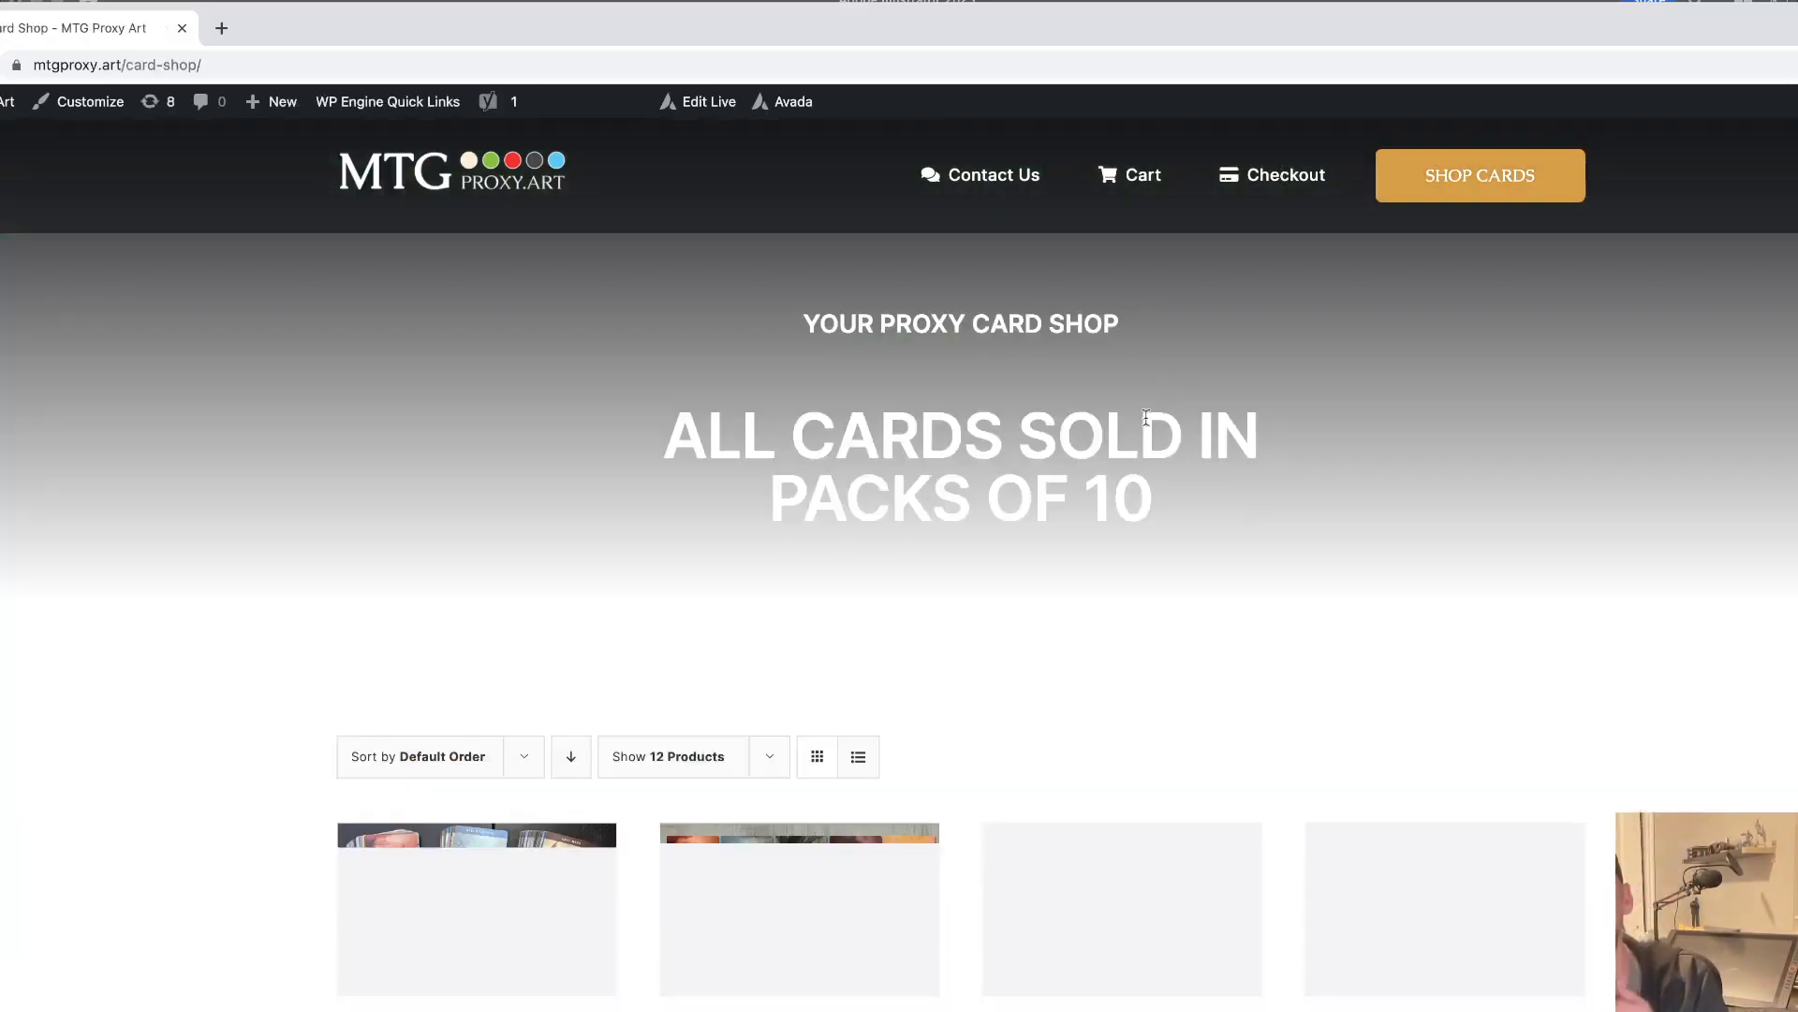
{"action": "scroll", "coordinate": [1138, 566], "scroll_direction": "down", "scroll_amount": 3}
{"action": "scroll", "coordinate": [1137, 575], "scroll_direction": "down", "scroll_amount": 5}
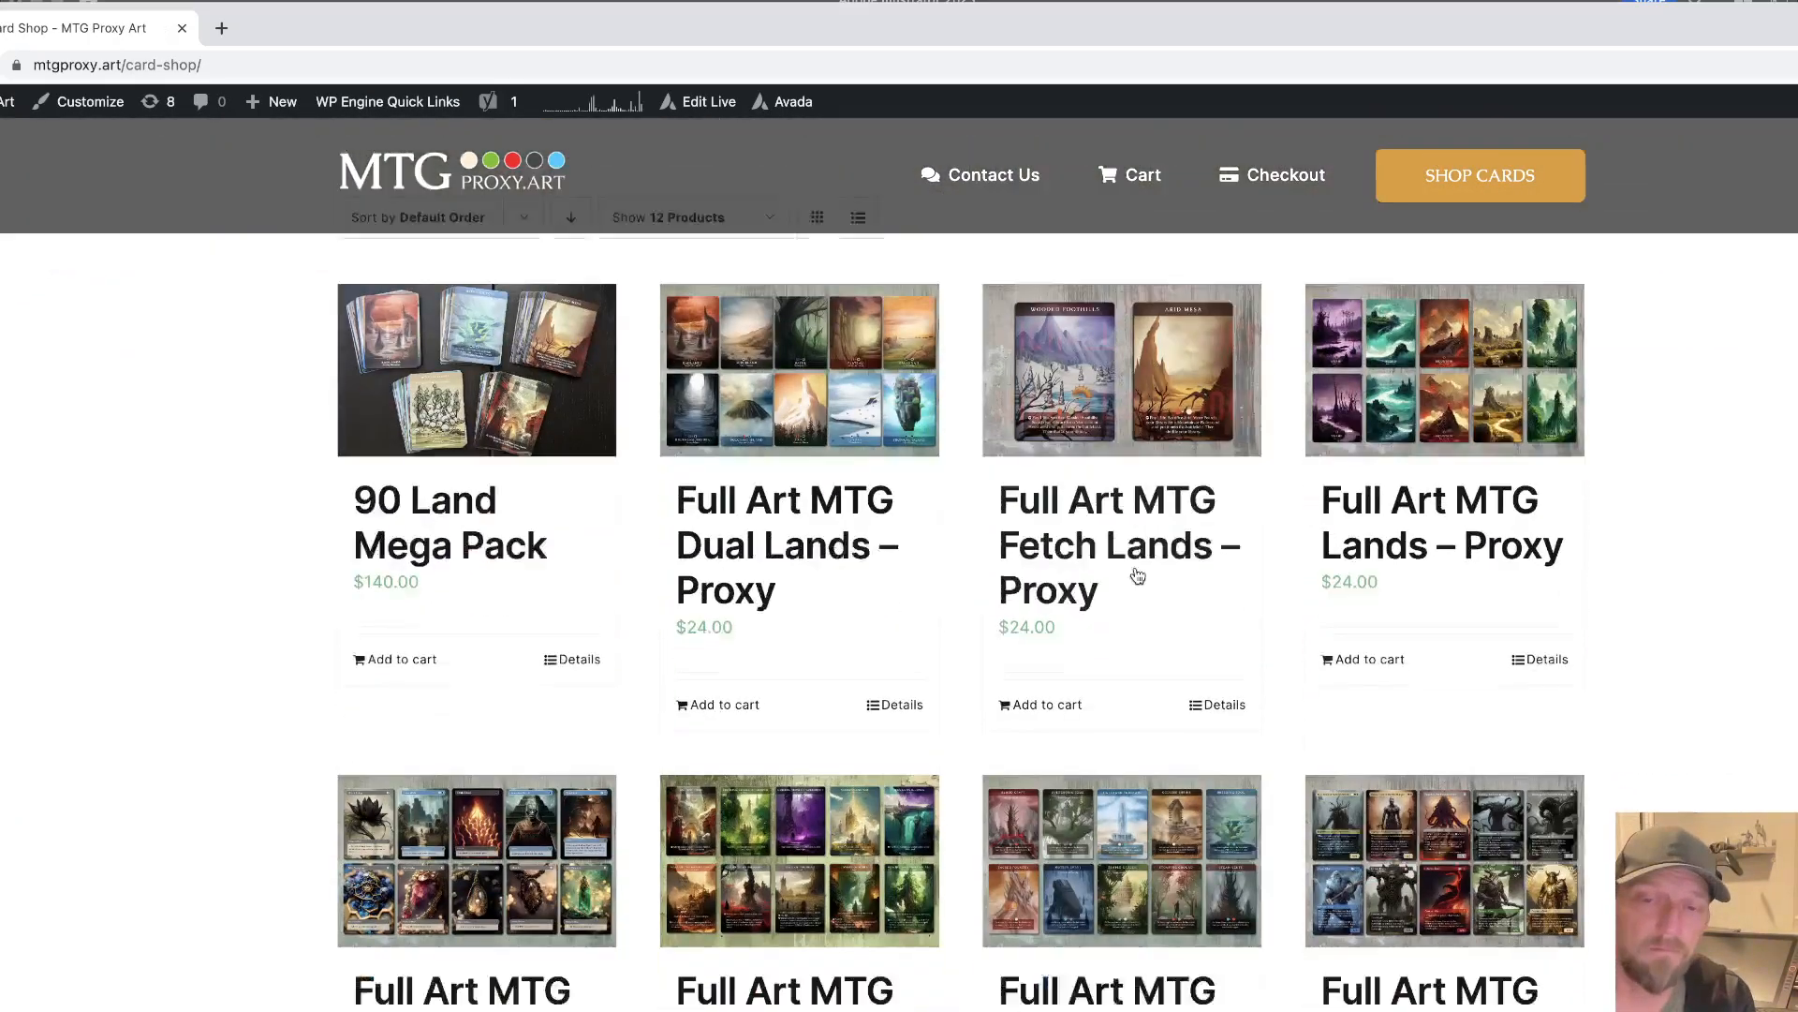
{"action": "scroll", "coordinate": [1139, 573], "scroll_direction": "down", "scroll_amount": 8}
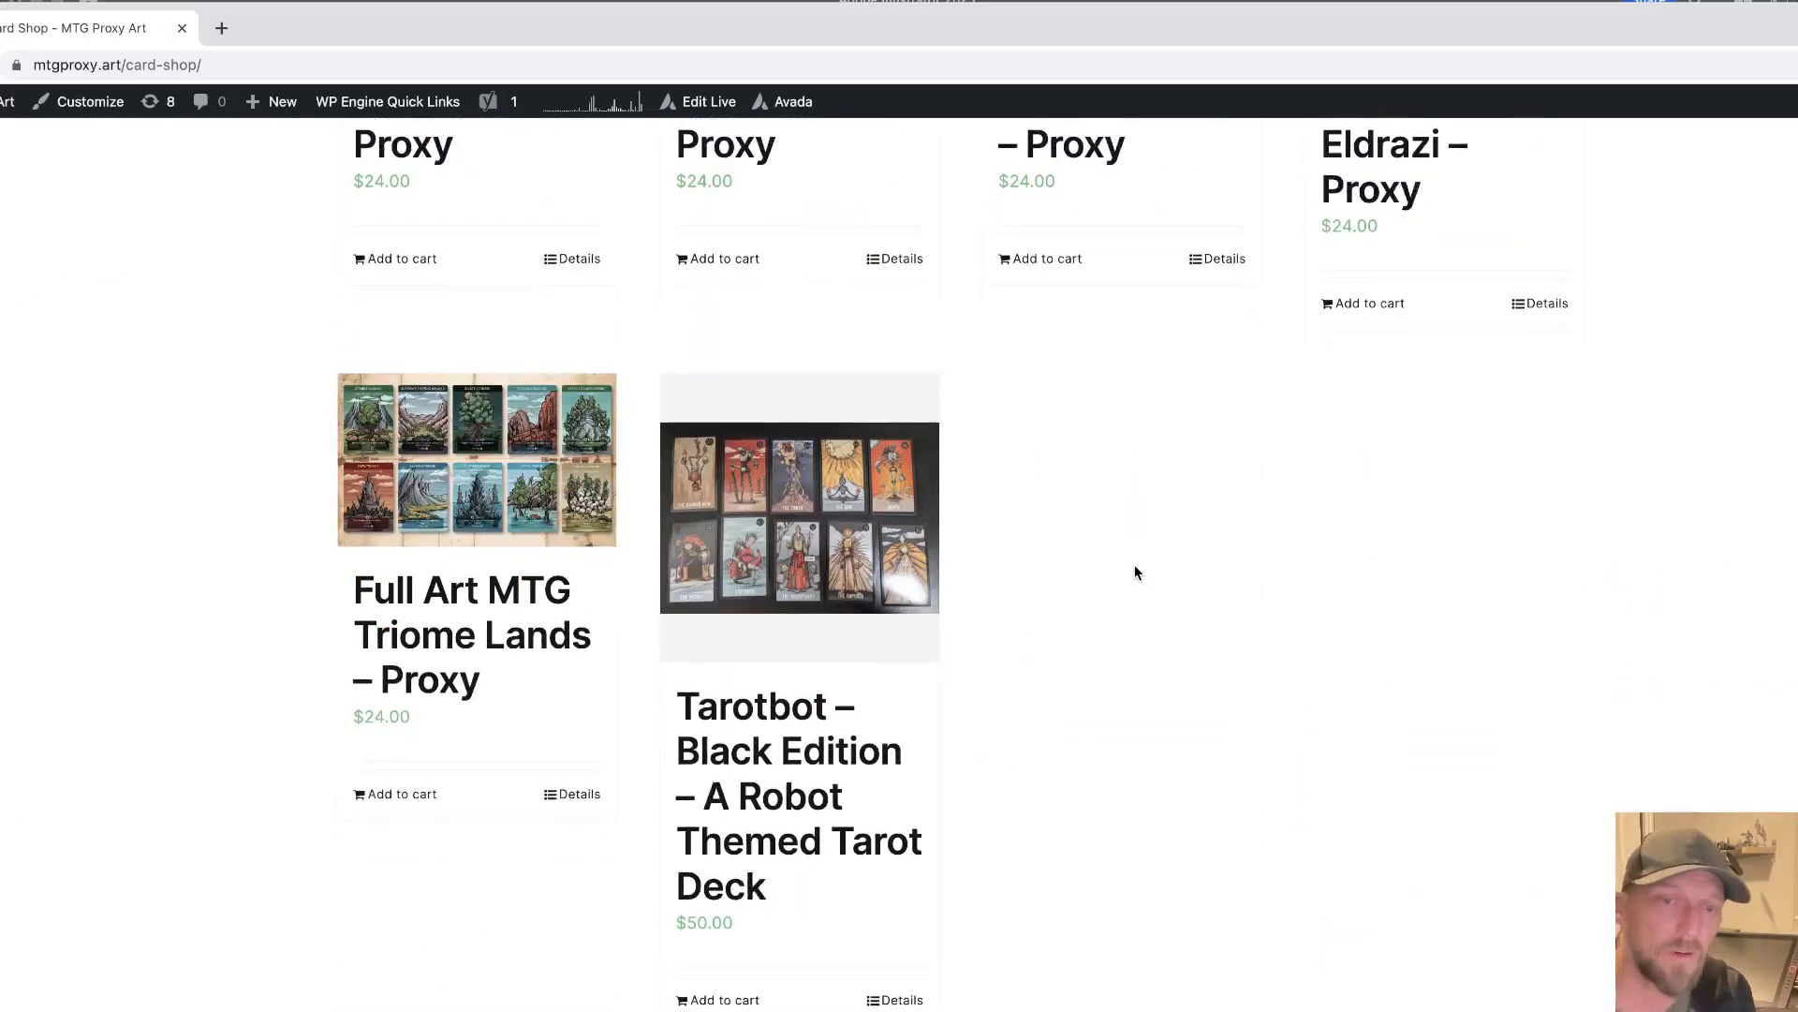
{"action": "scroll", "coordinate": [1136, 569], "scroll_direction": "up", "scroll_amount": 5}
{"action": "scroll", "coordinate": [1137, 570], "scroll_direction": "up", "scroll_amount": 11}
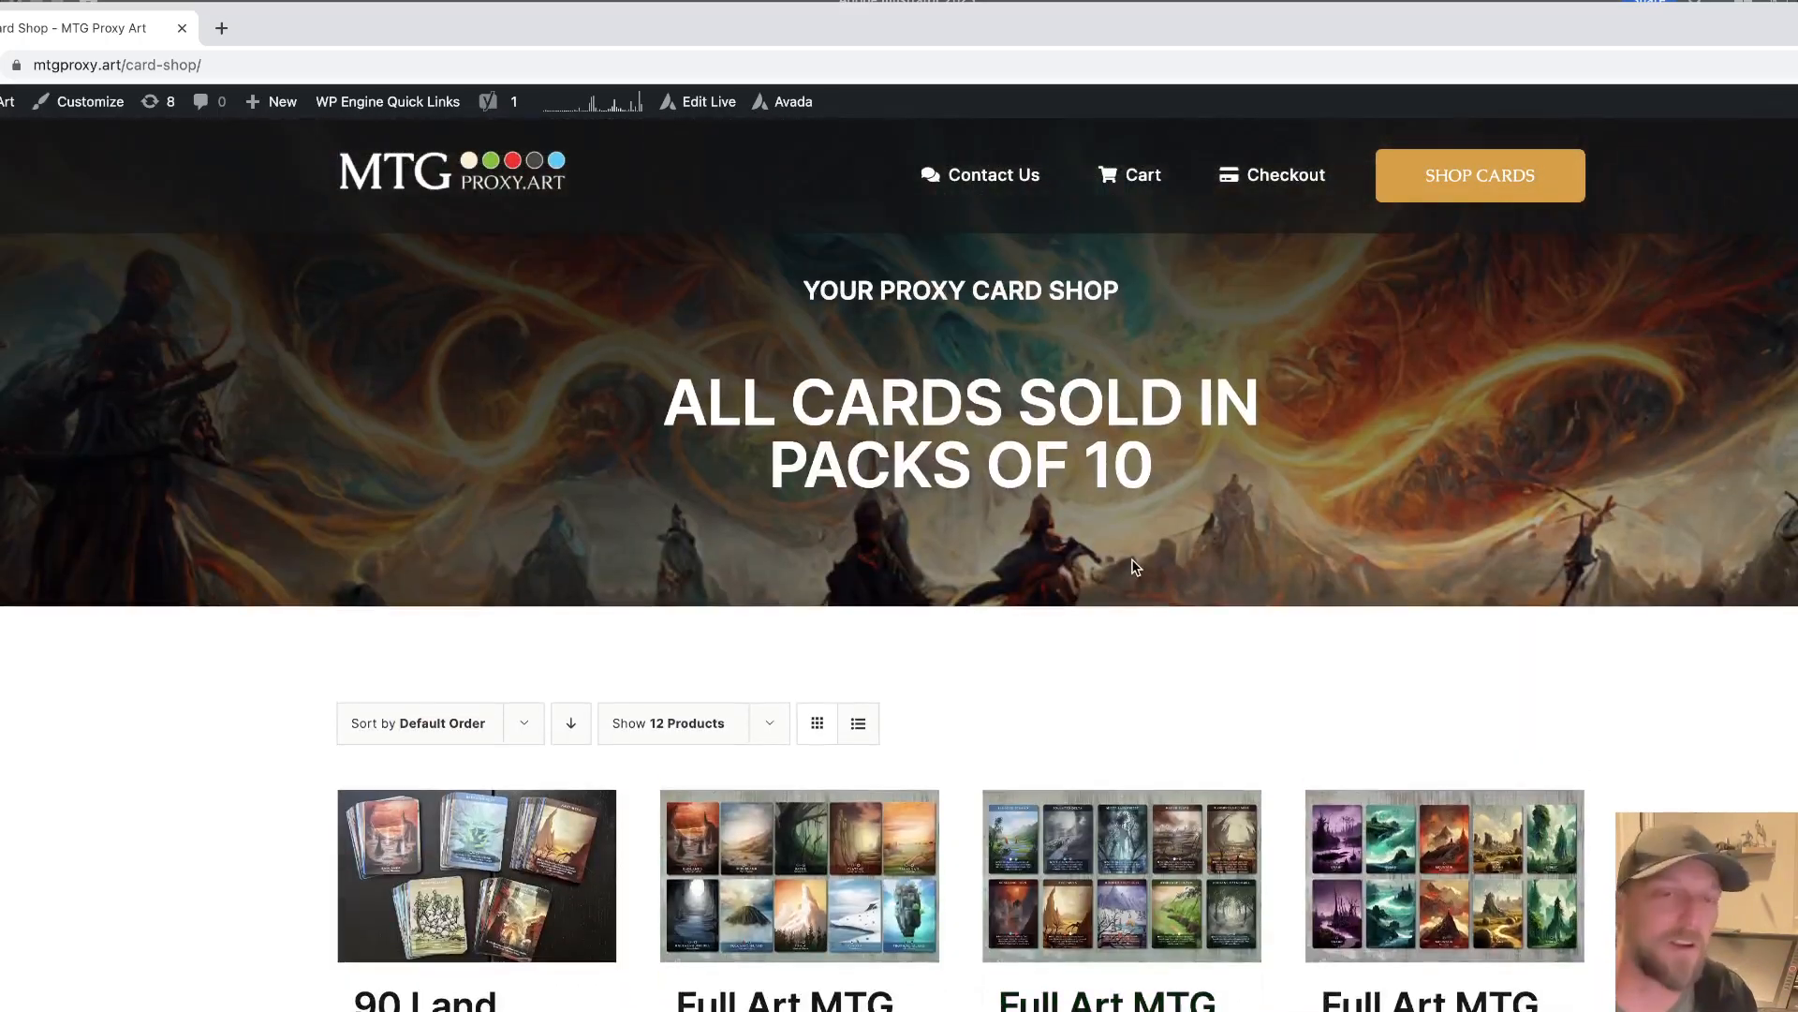
{"action": "left_click_drag", "start_coordinate": [493, 30], "coordinate": [648, 26]}
{"action": "key", "text": "super+Tab"}
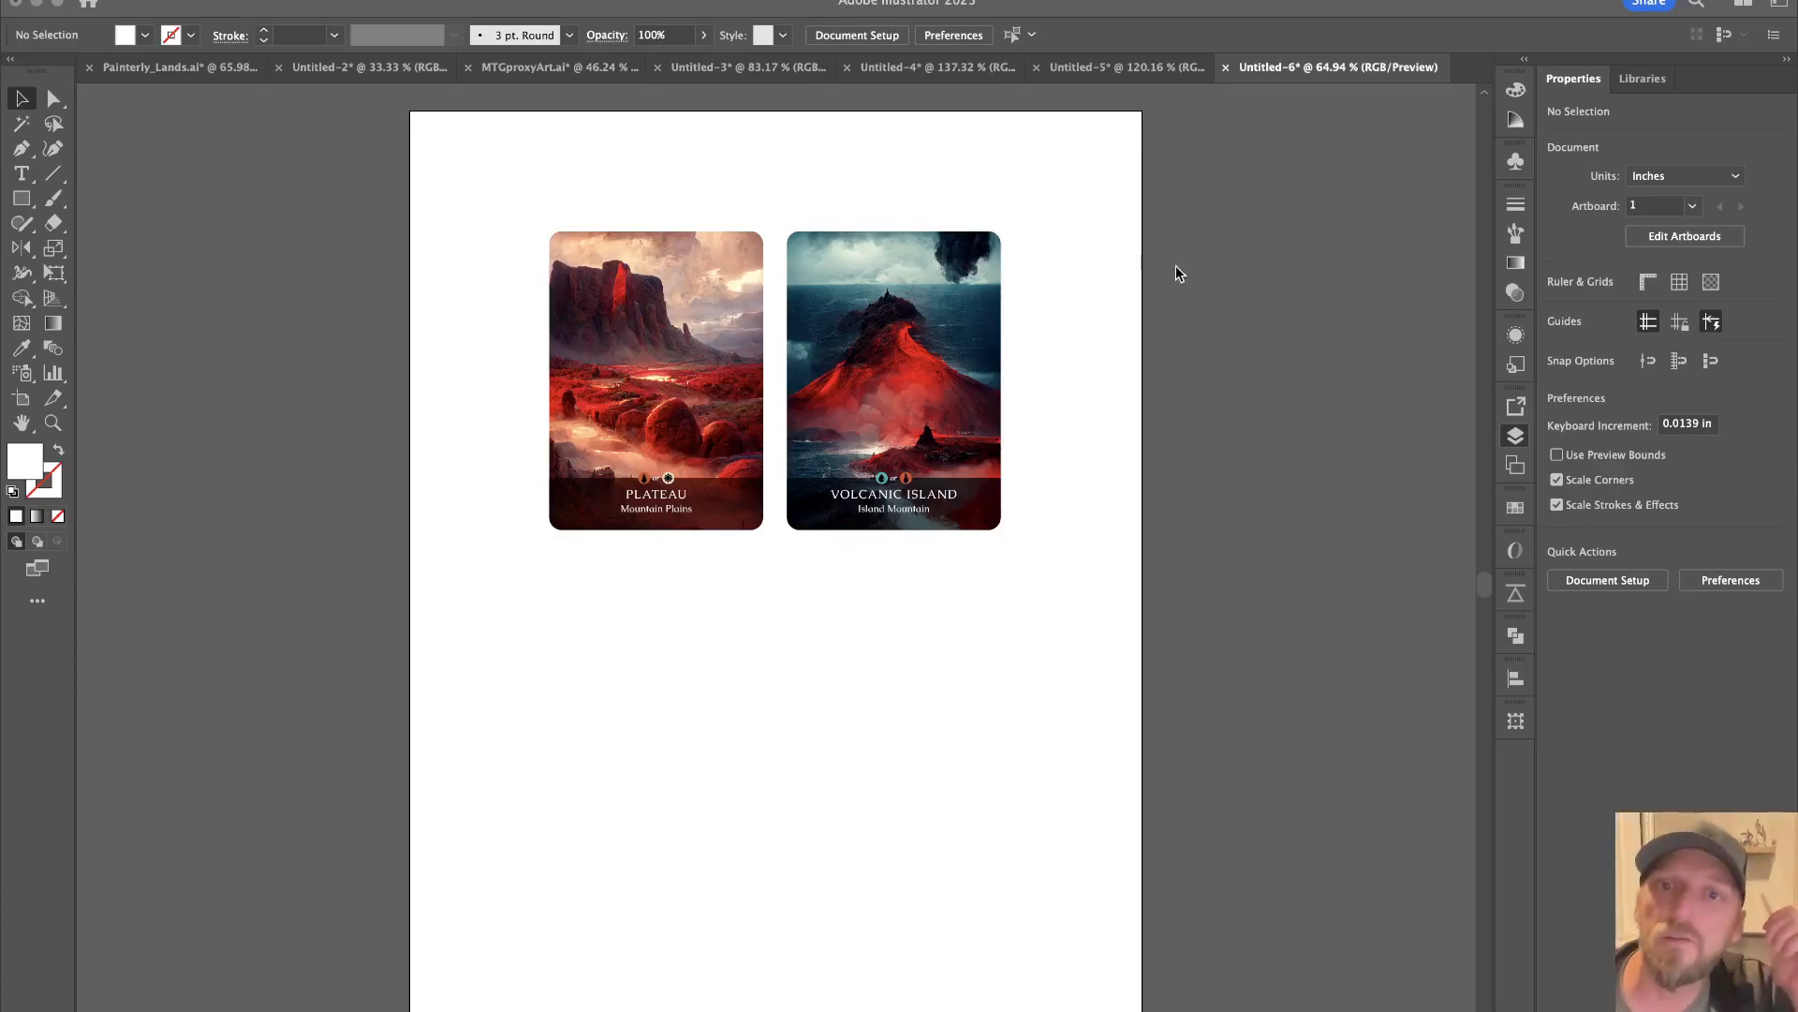
{"action": "key", "text": "F7"}
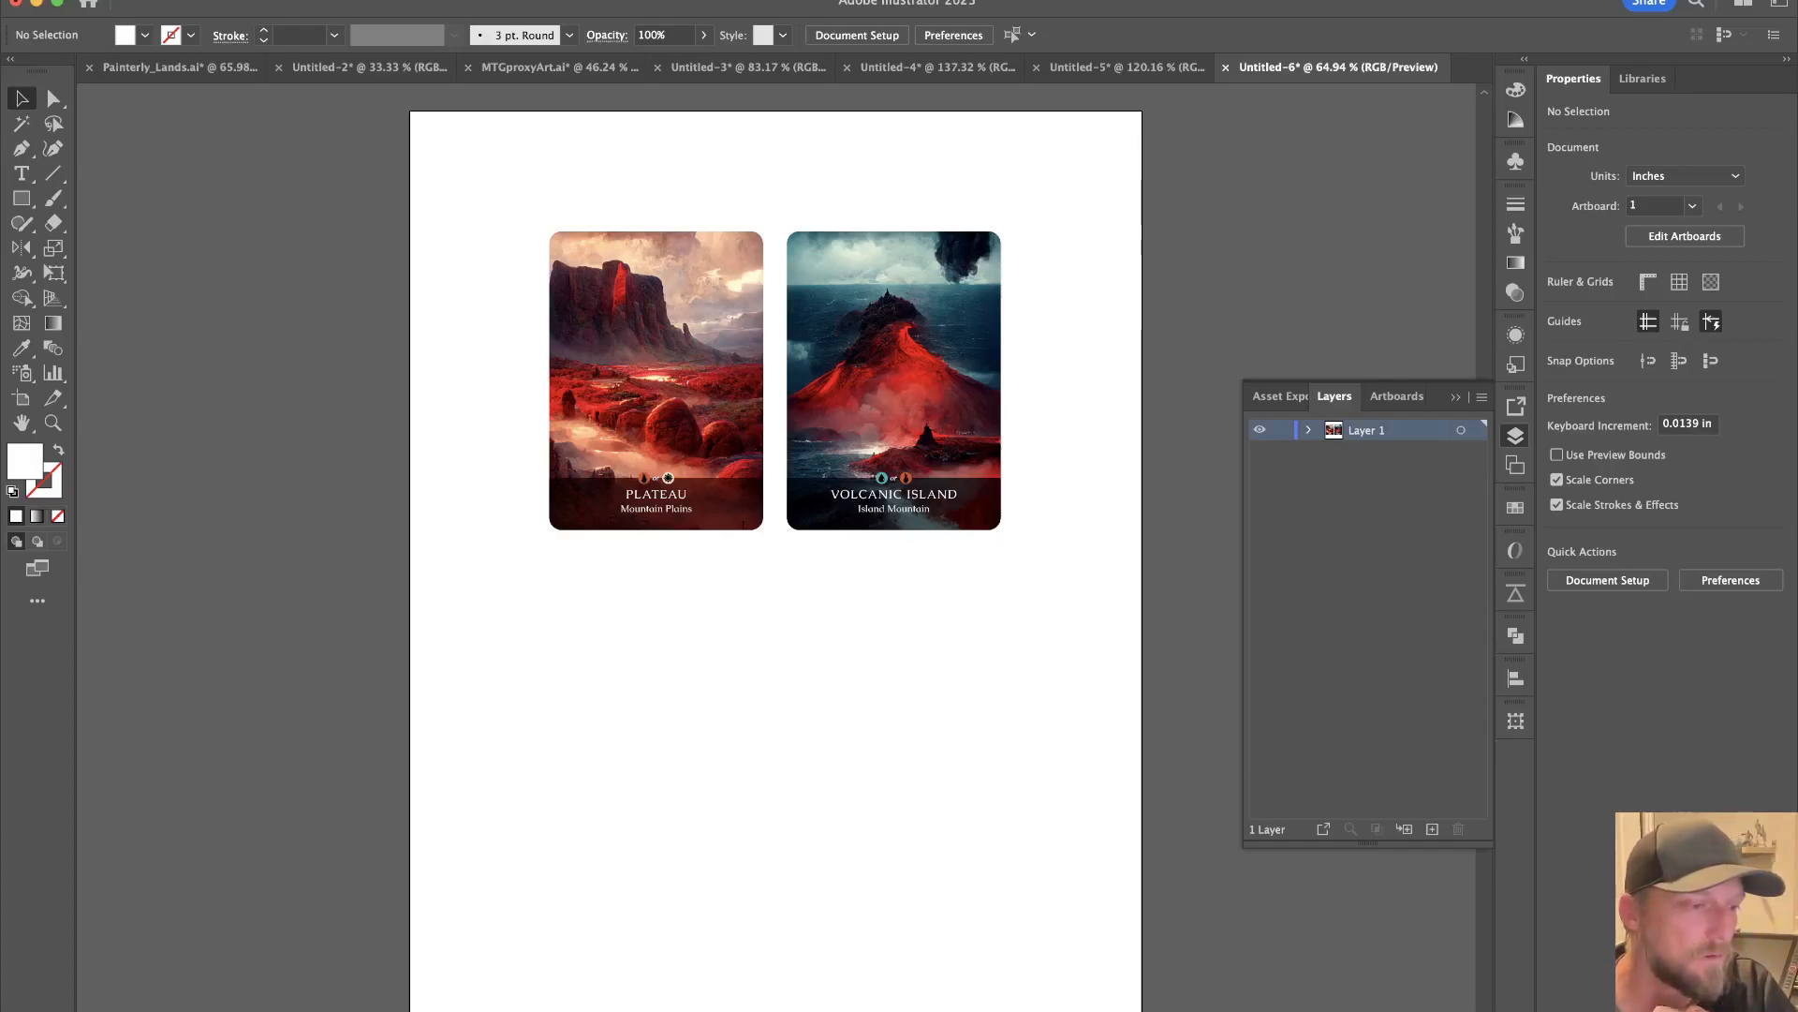
{"action": "key", "text": "super+Tab"}
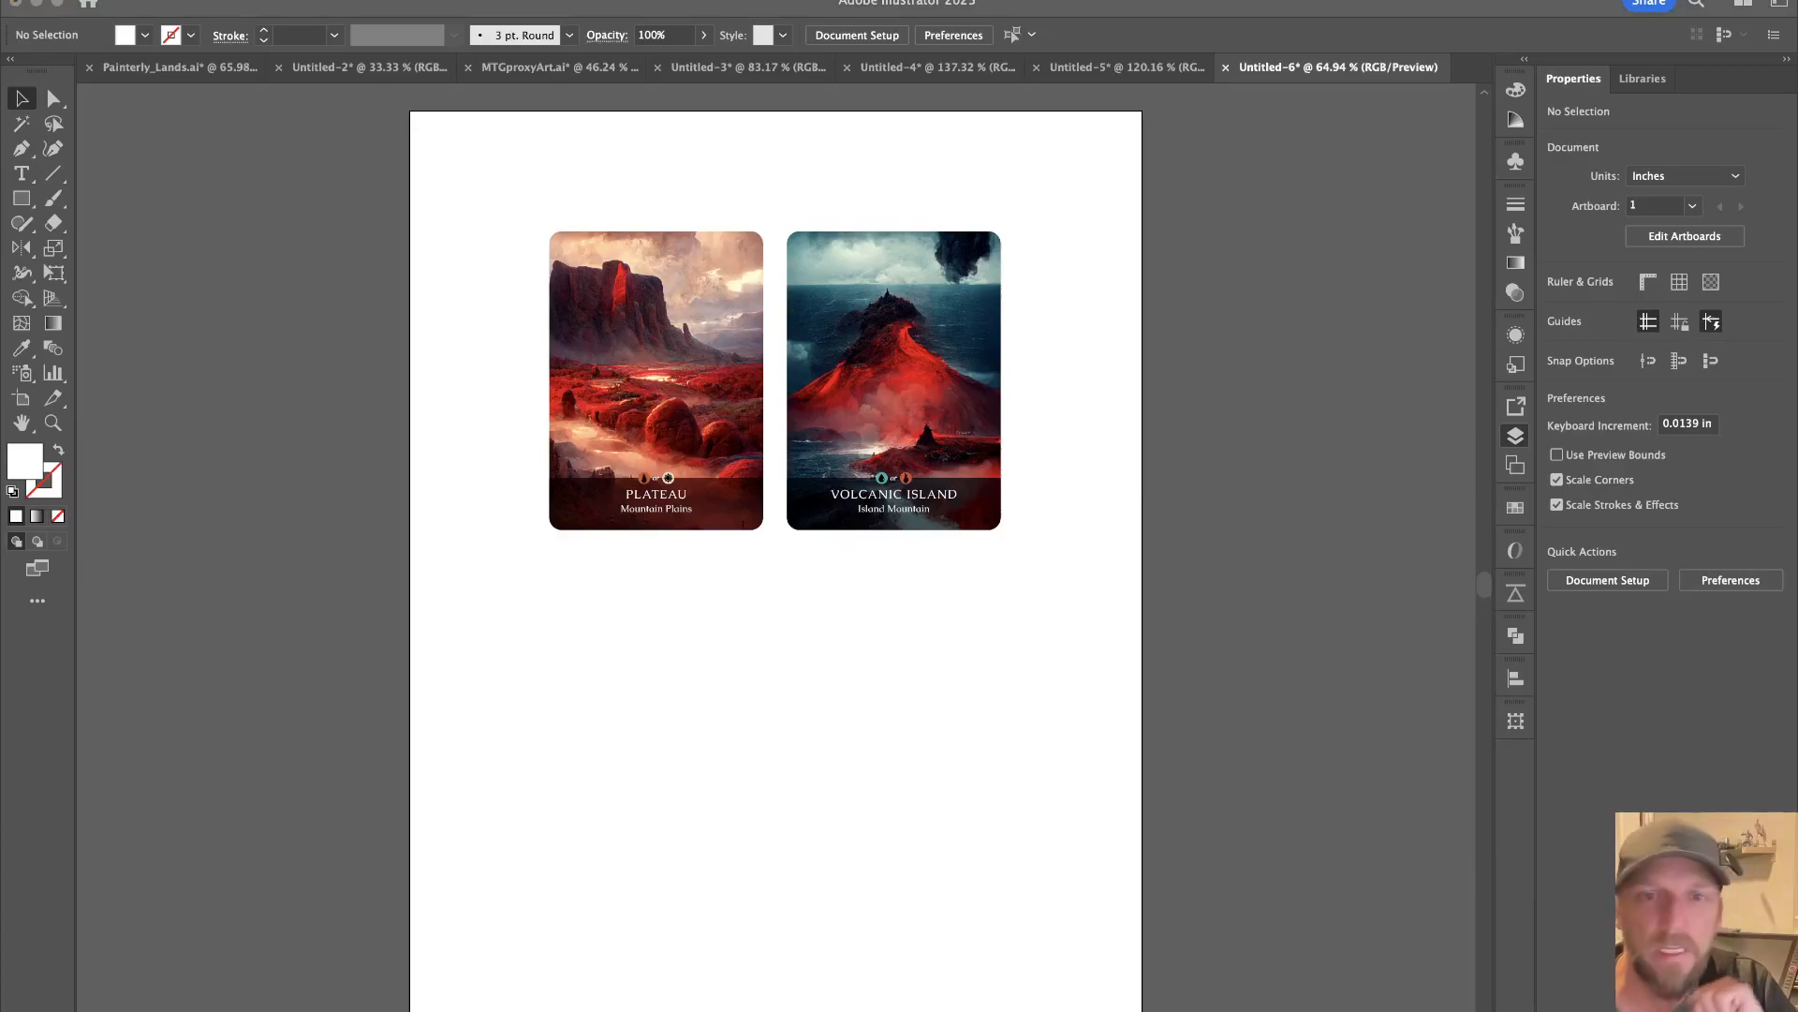